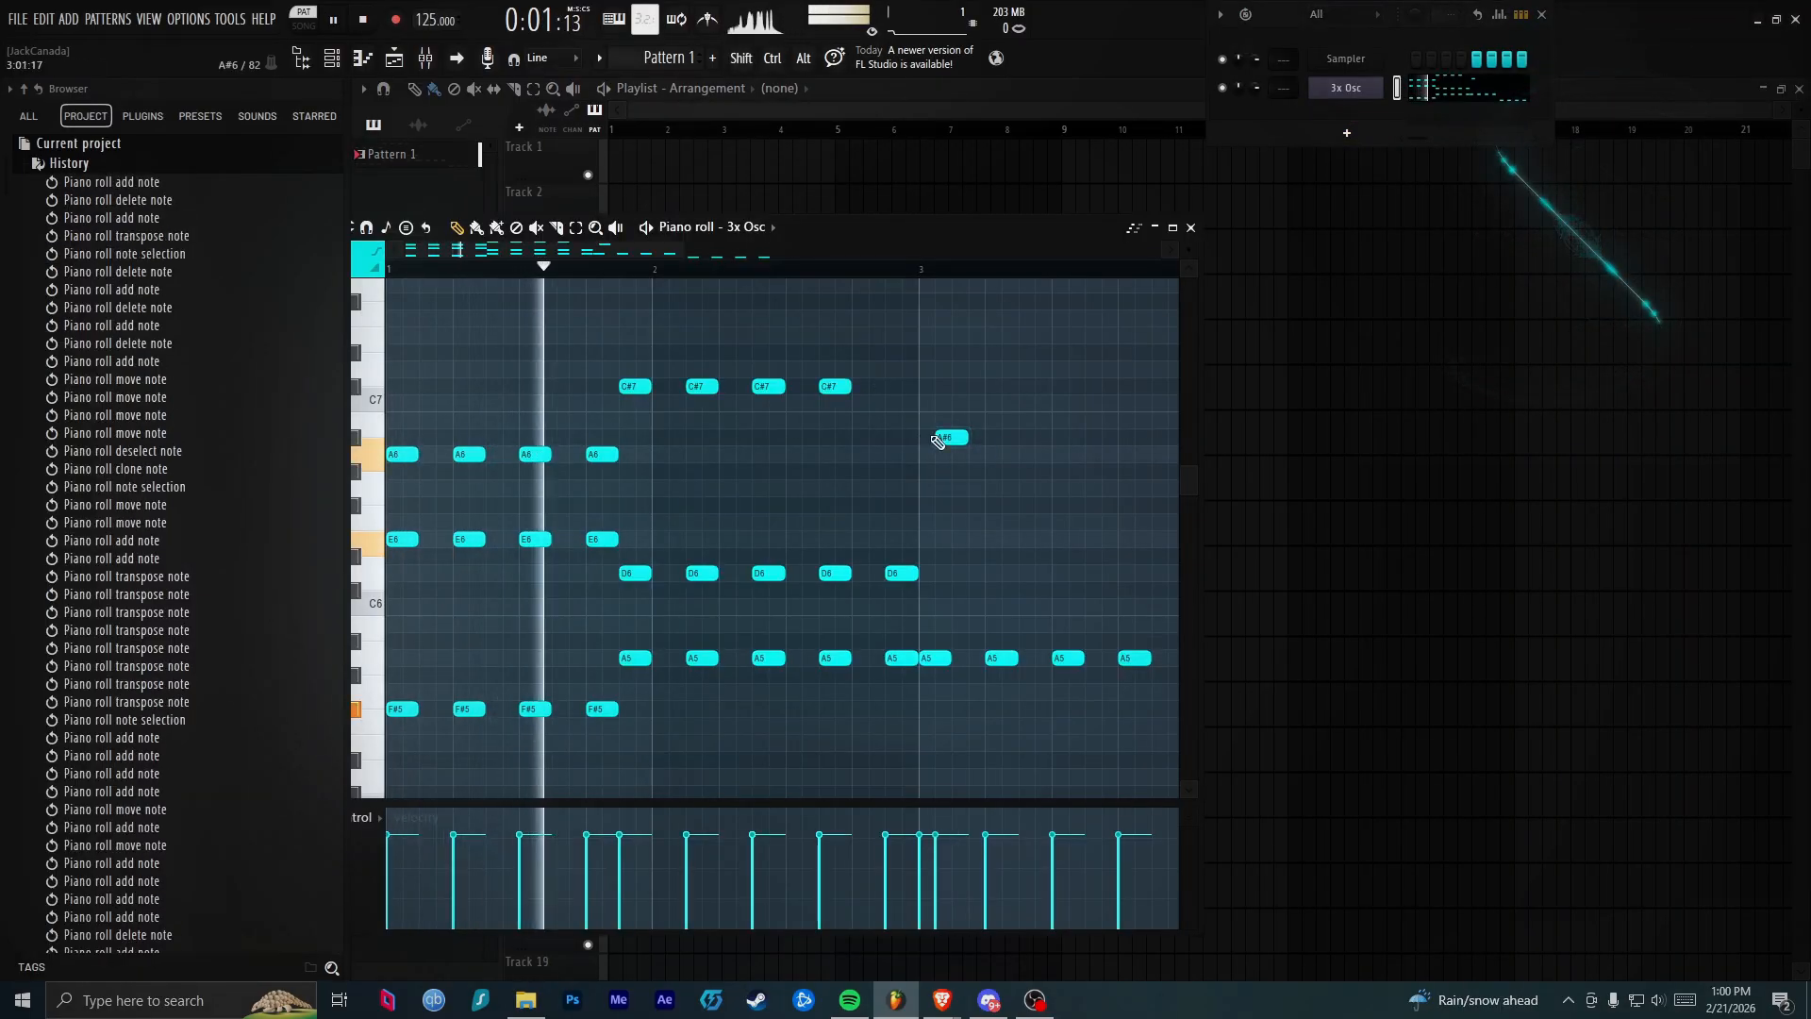
Delete the stray A#6 note in bar 3 and add a fifth C#7 note at the end of the C#7 row
right_click(939, 436)
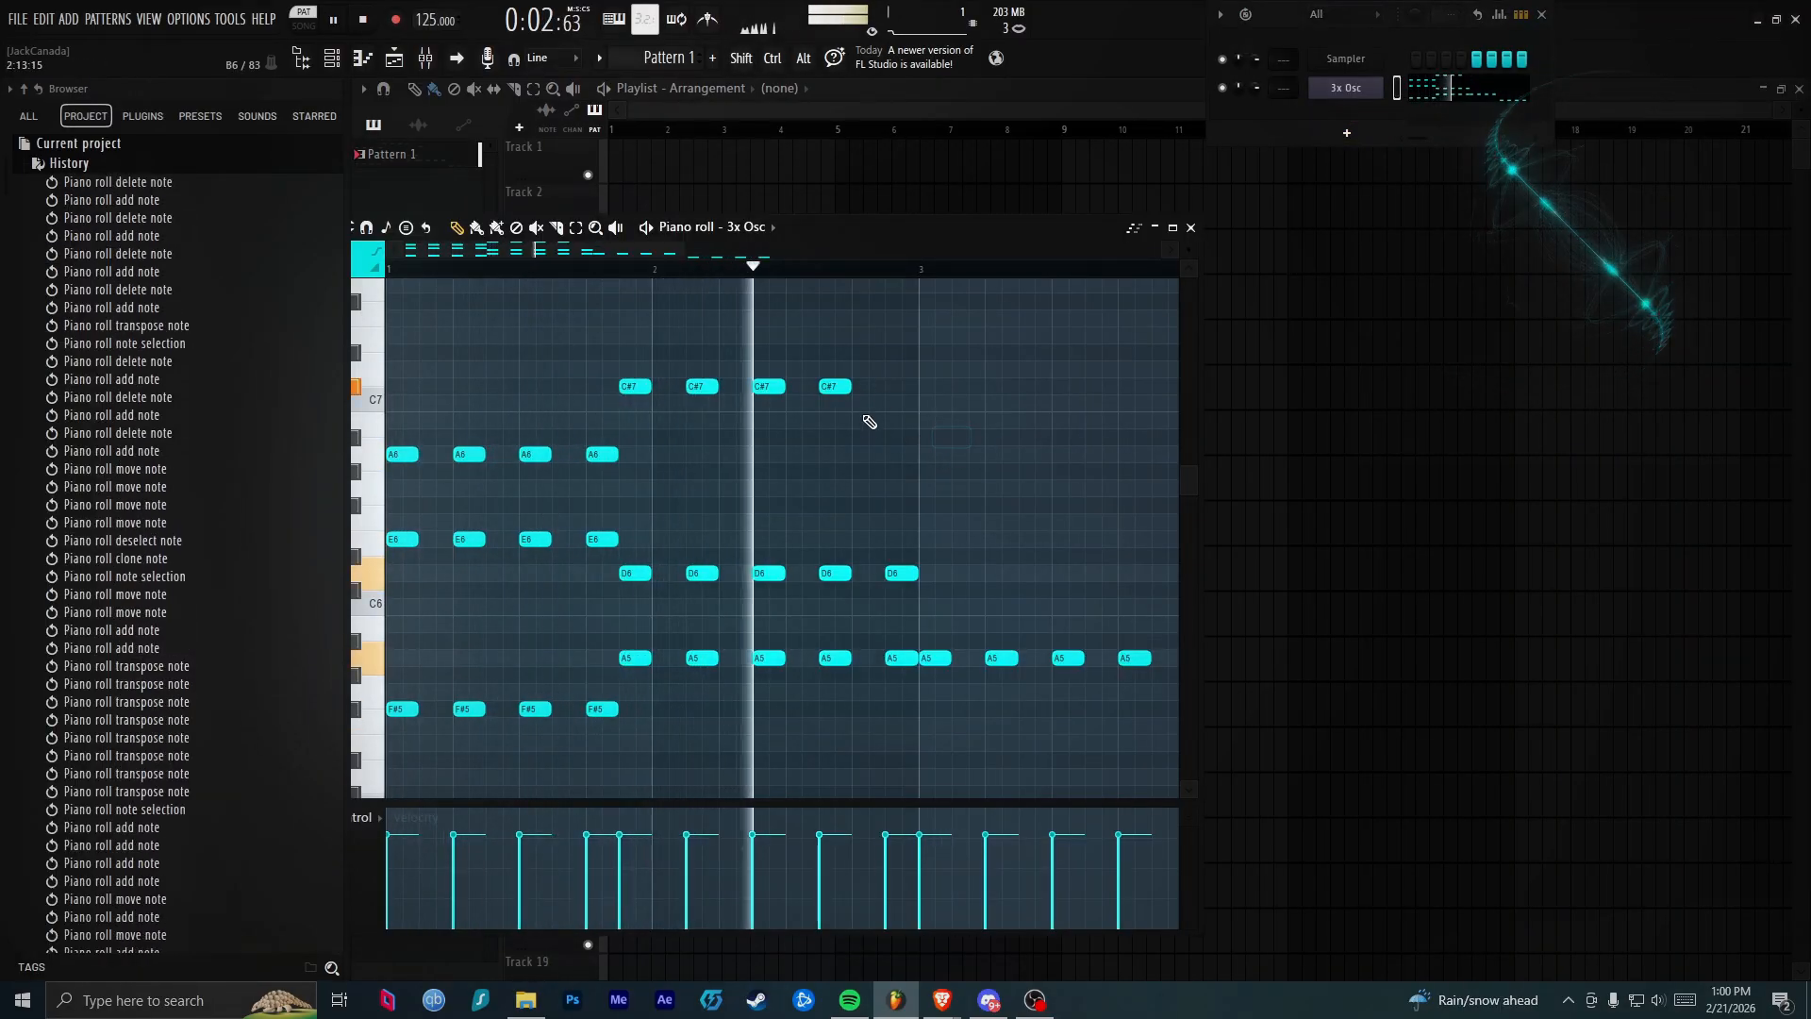
click(896, 387)
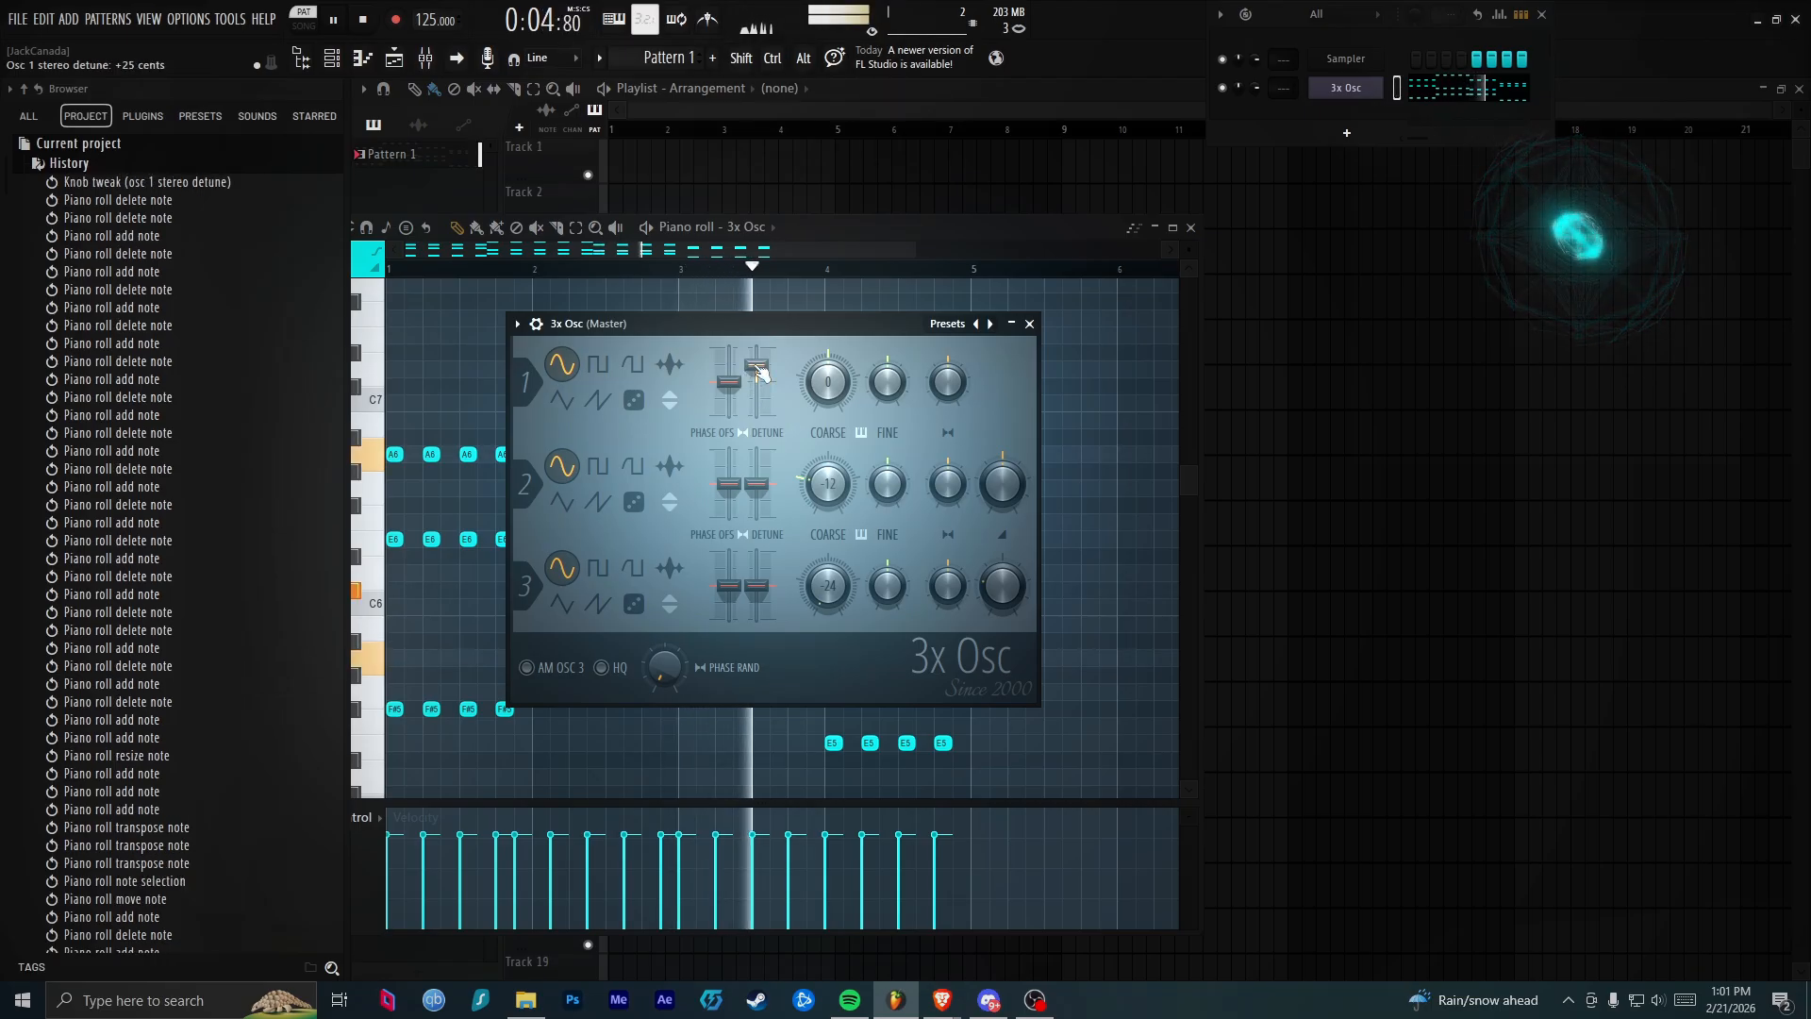
Lower oscillator 1's stereo detune and set its stereo phase offset to about -42% in 3x Osc
drag(759, 372, 755, 389)
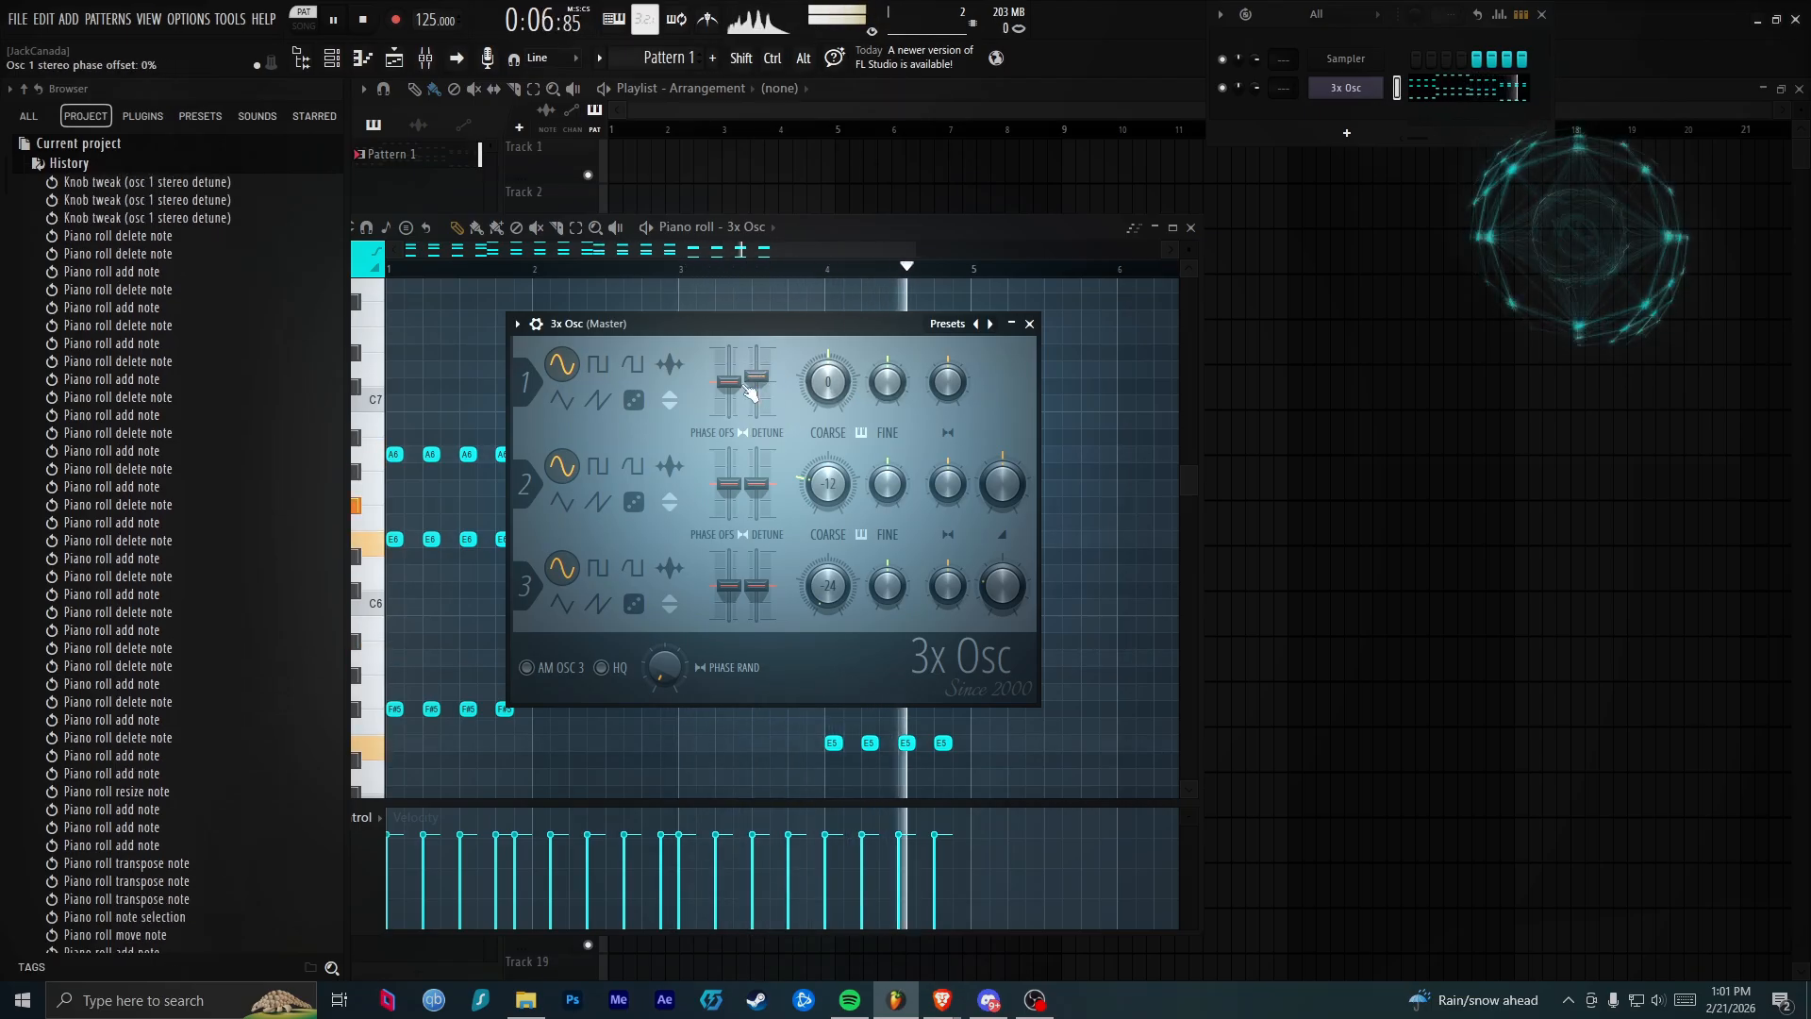
drag(729, 387, 732, 401)
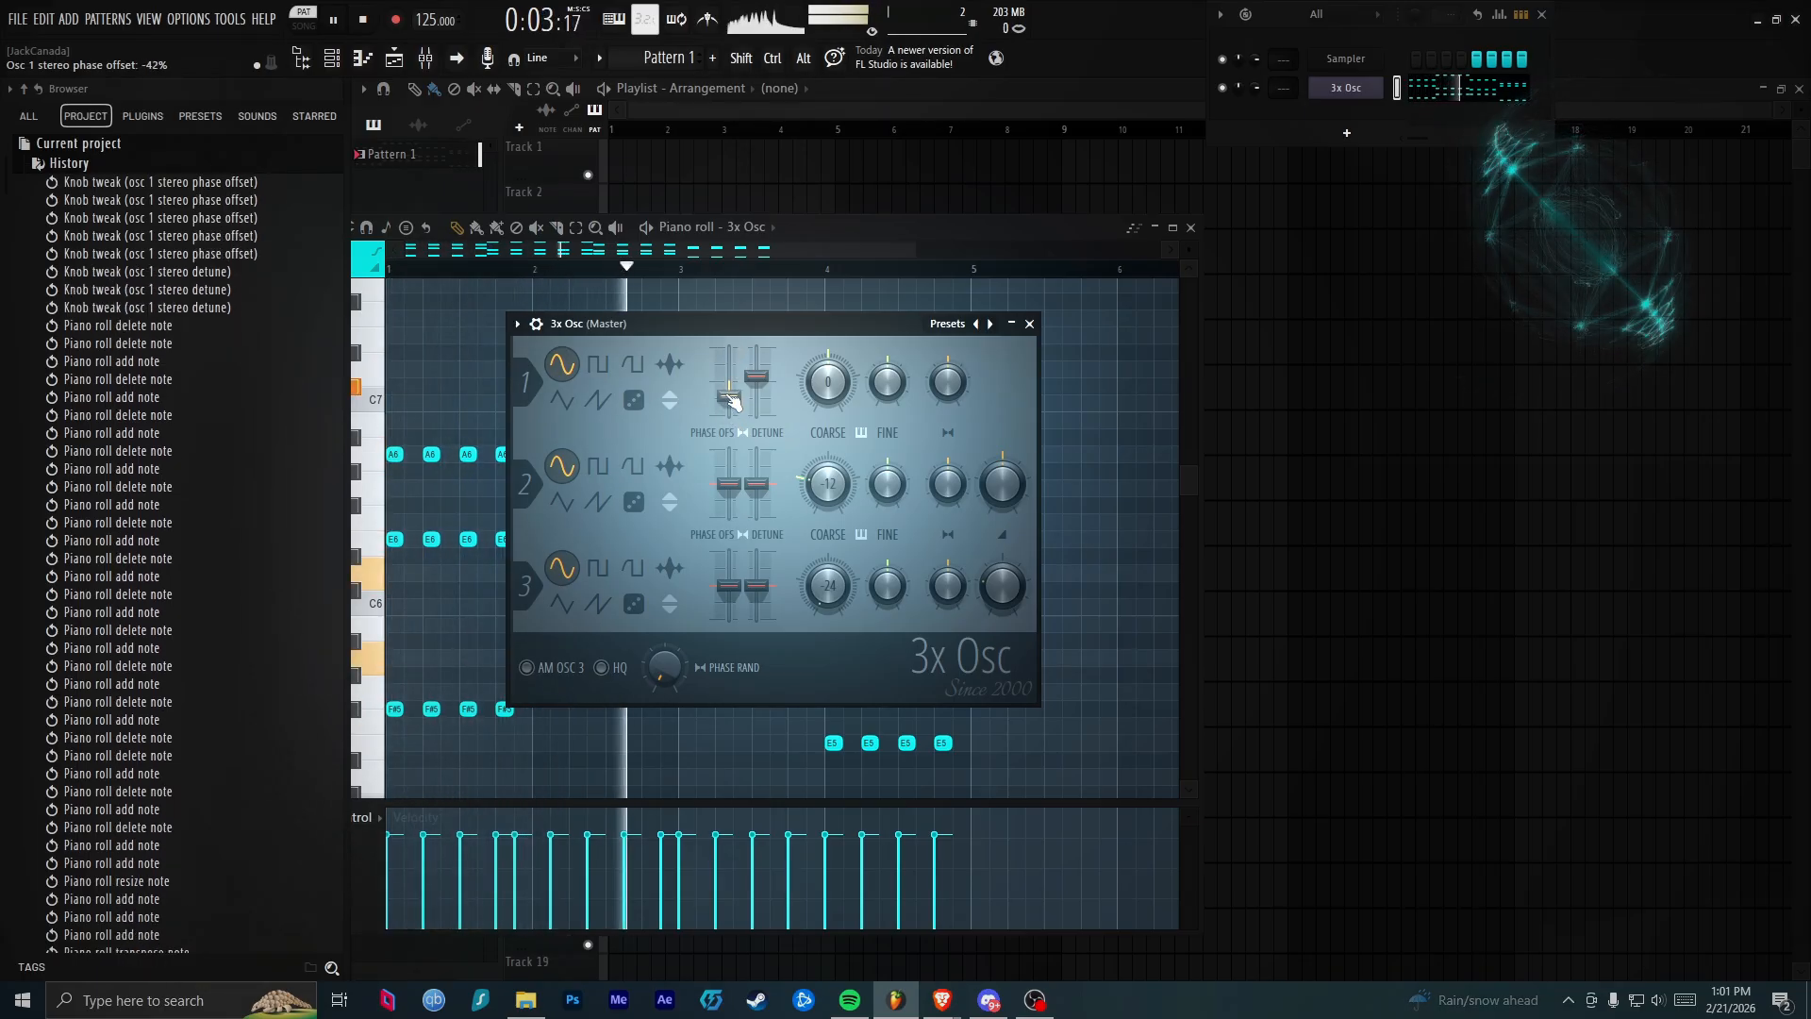
Switch oscillator 2 to the waveform beside the square wave and lower its mix level to about 23%
click(562, 502)
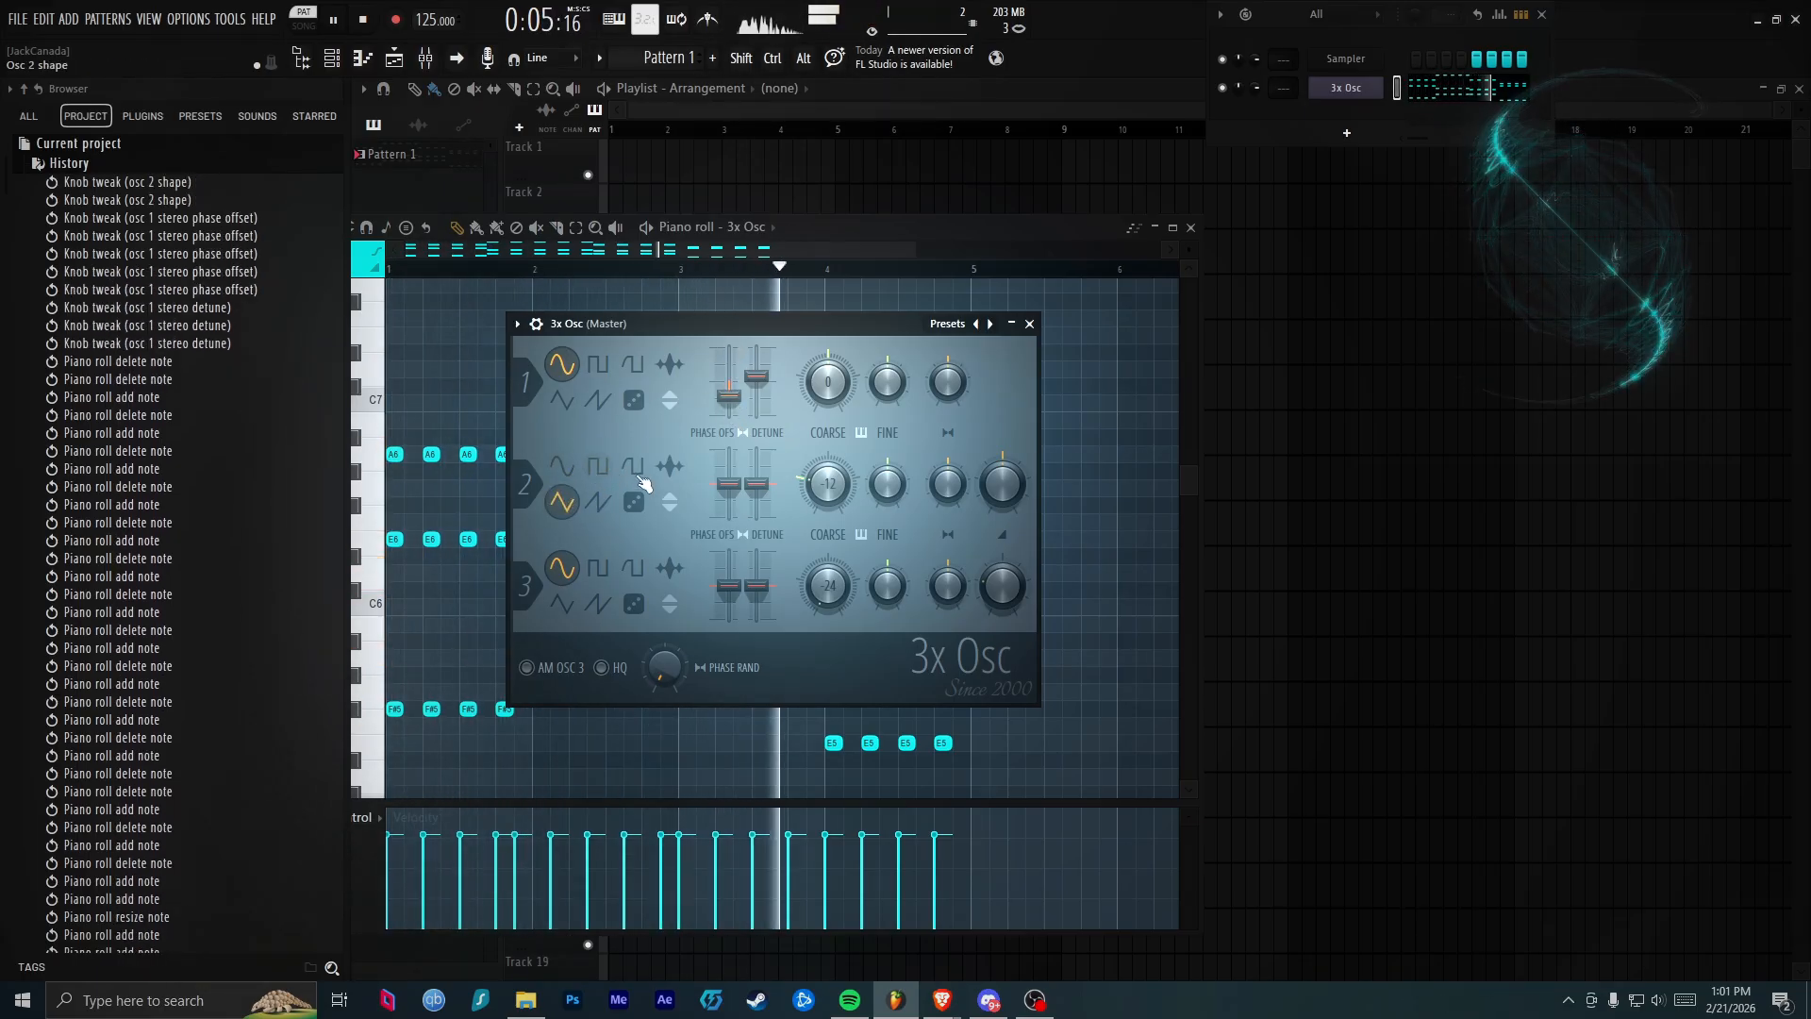
click(633, 465)
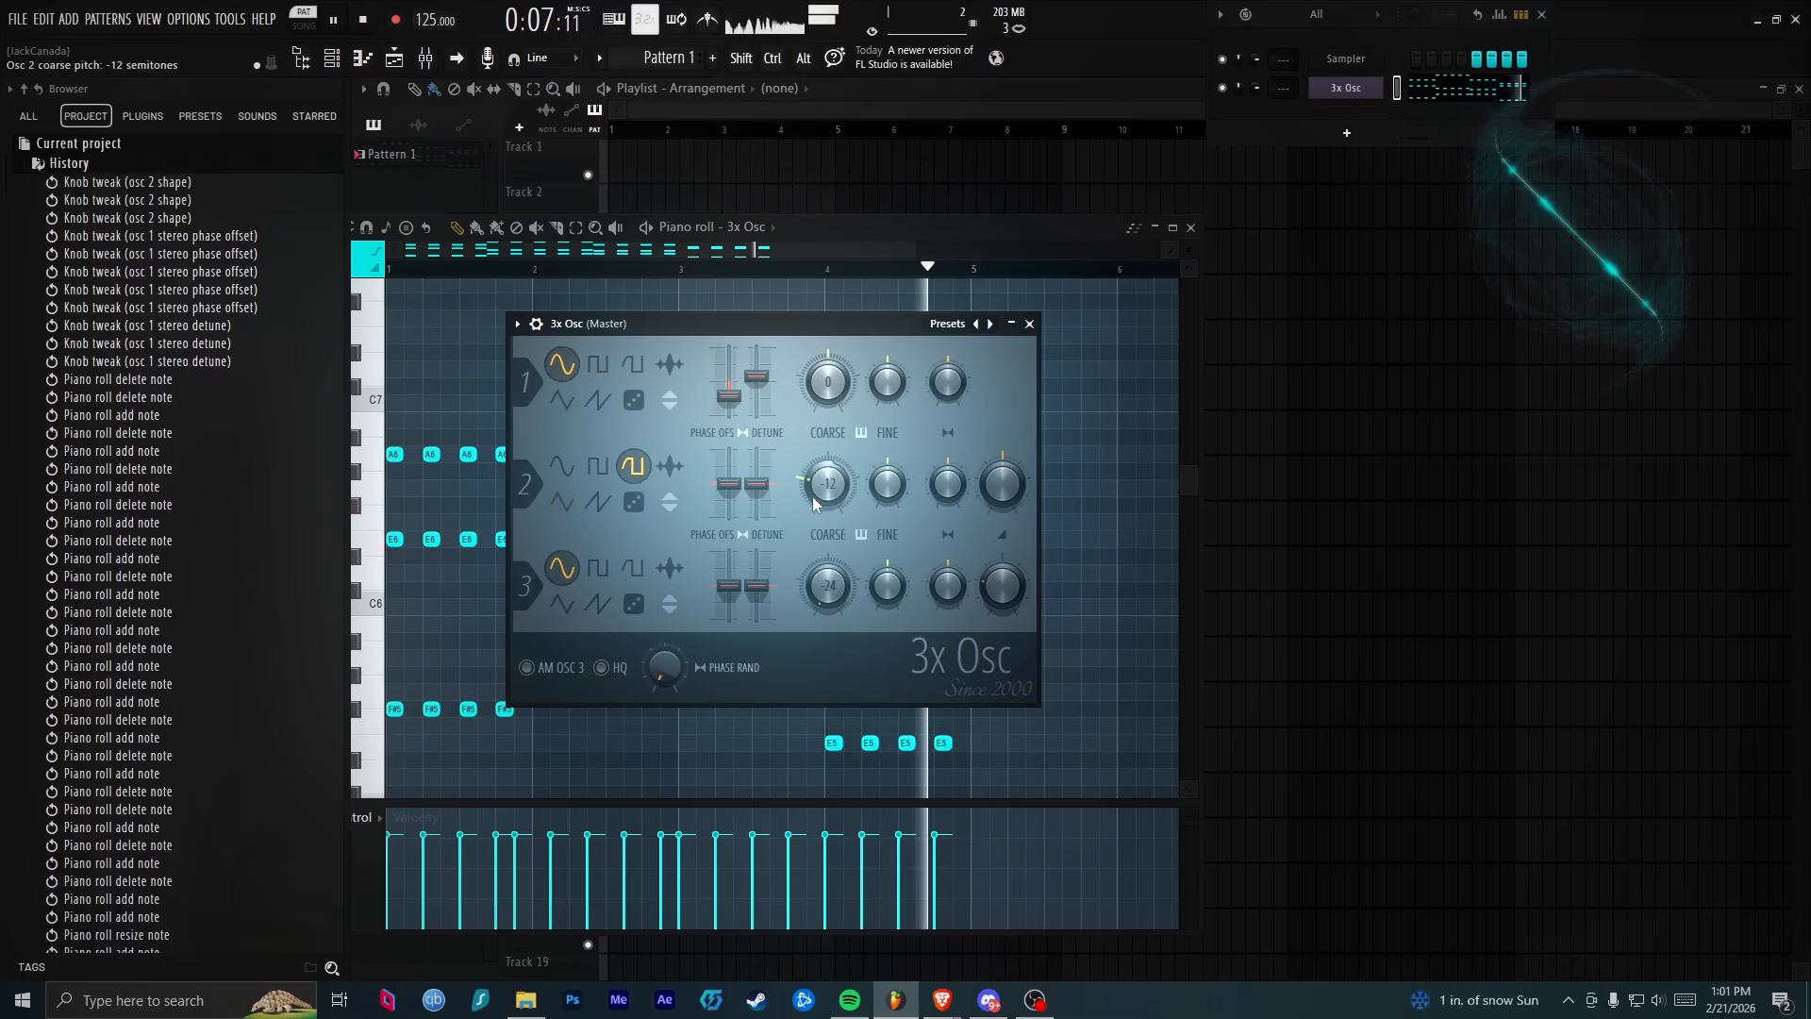
drag(1002, 485, 1003, 524)
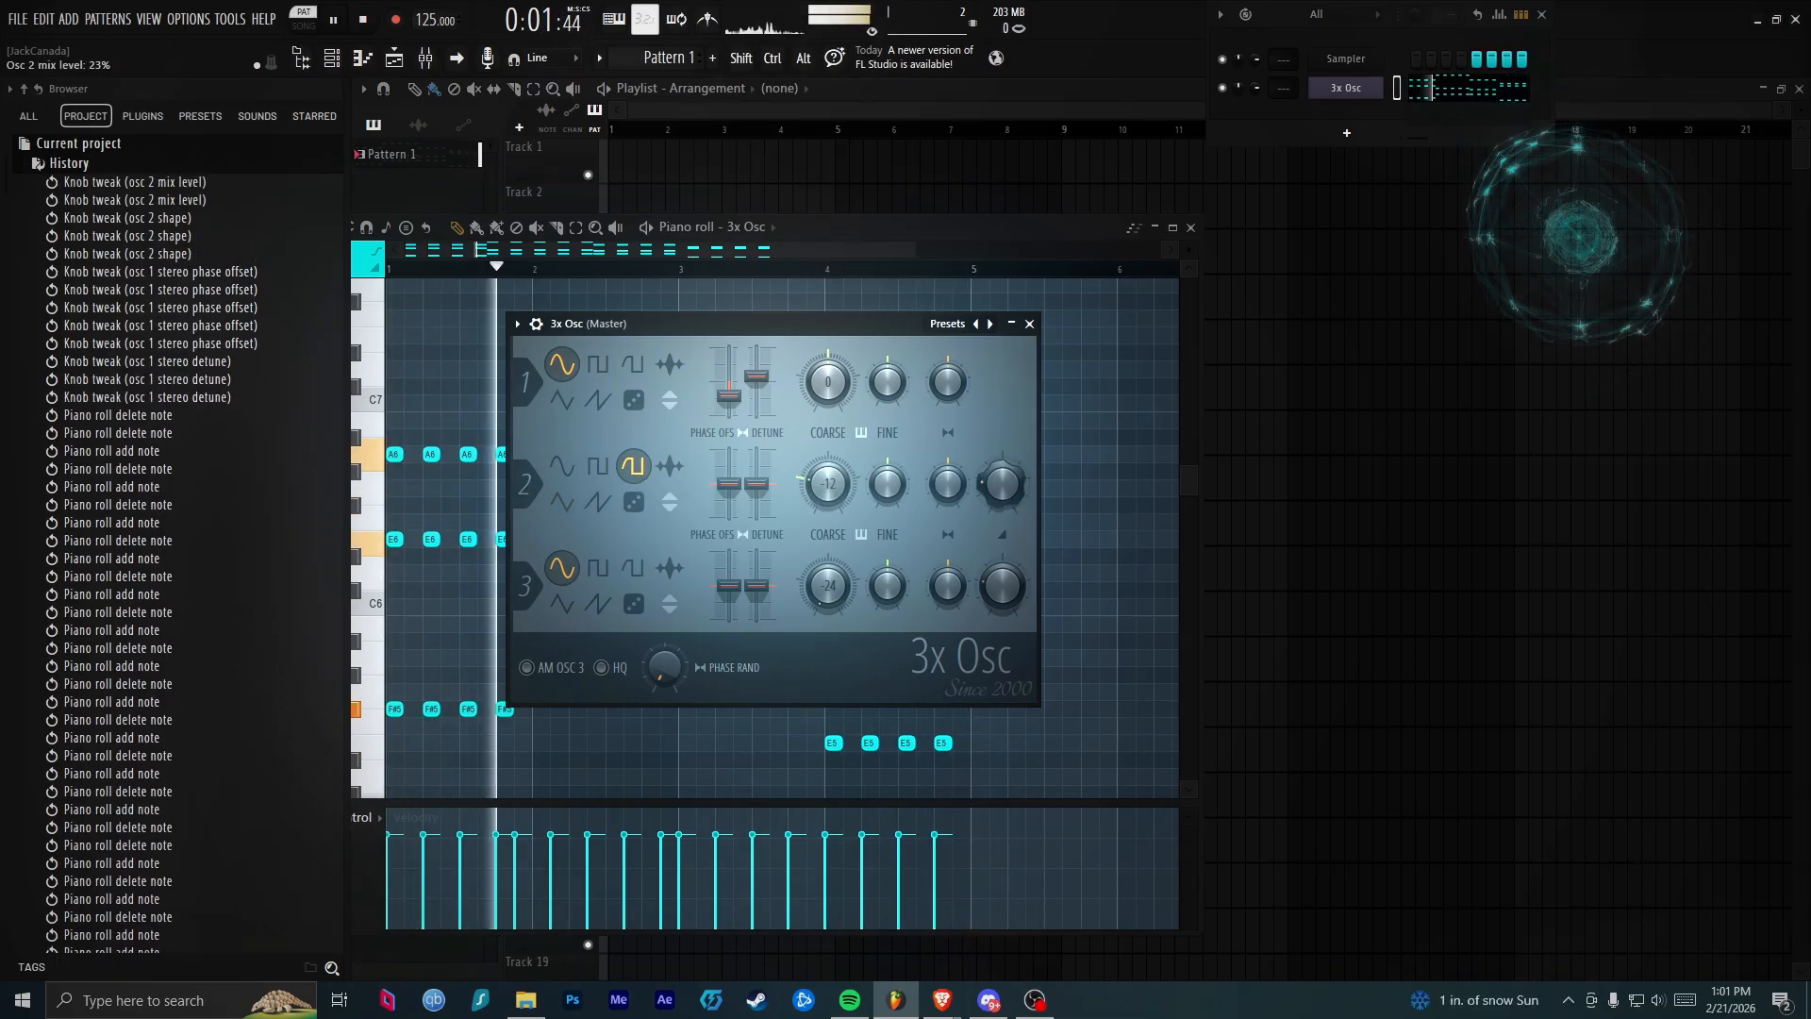
Reset oscillator 1's stereo phase offset to 0%, try the triangle waveform, and return it to the sine wave
drag(721, 395, 722, 381)
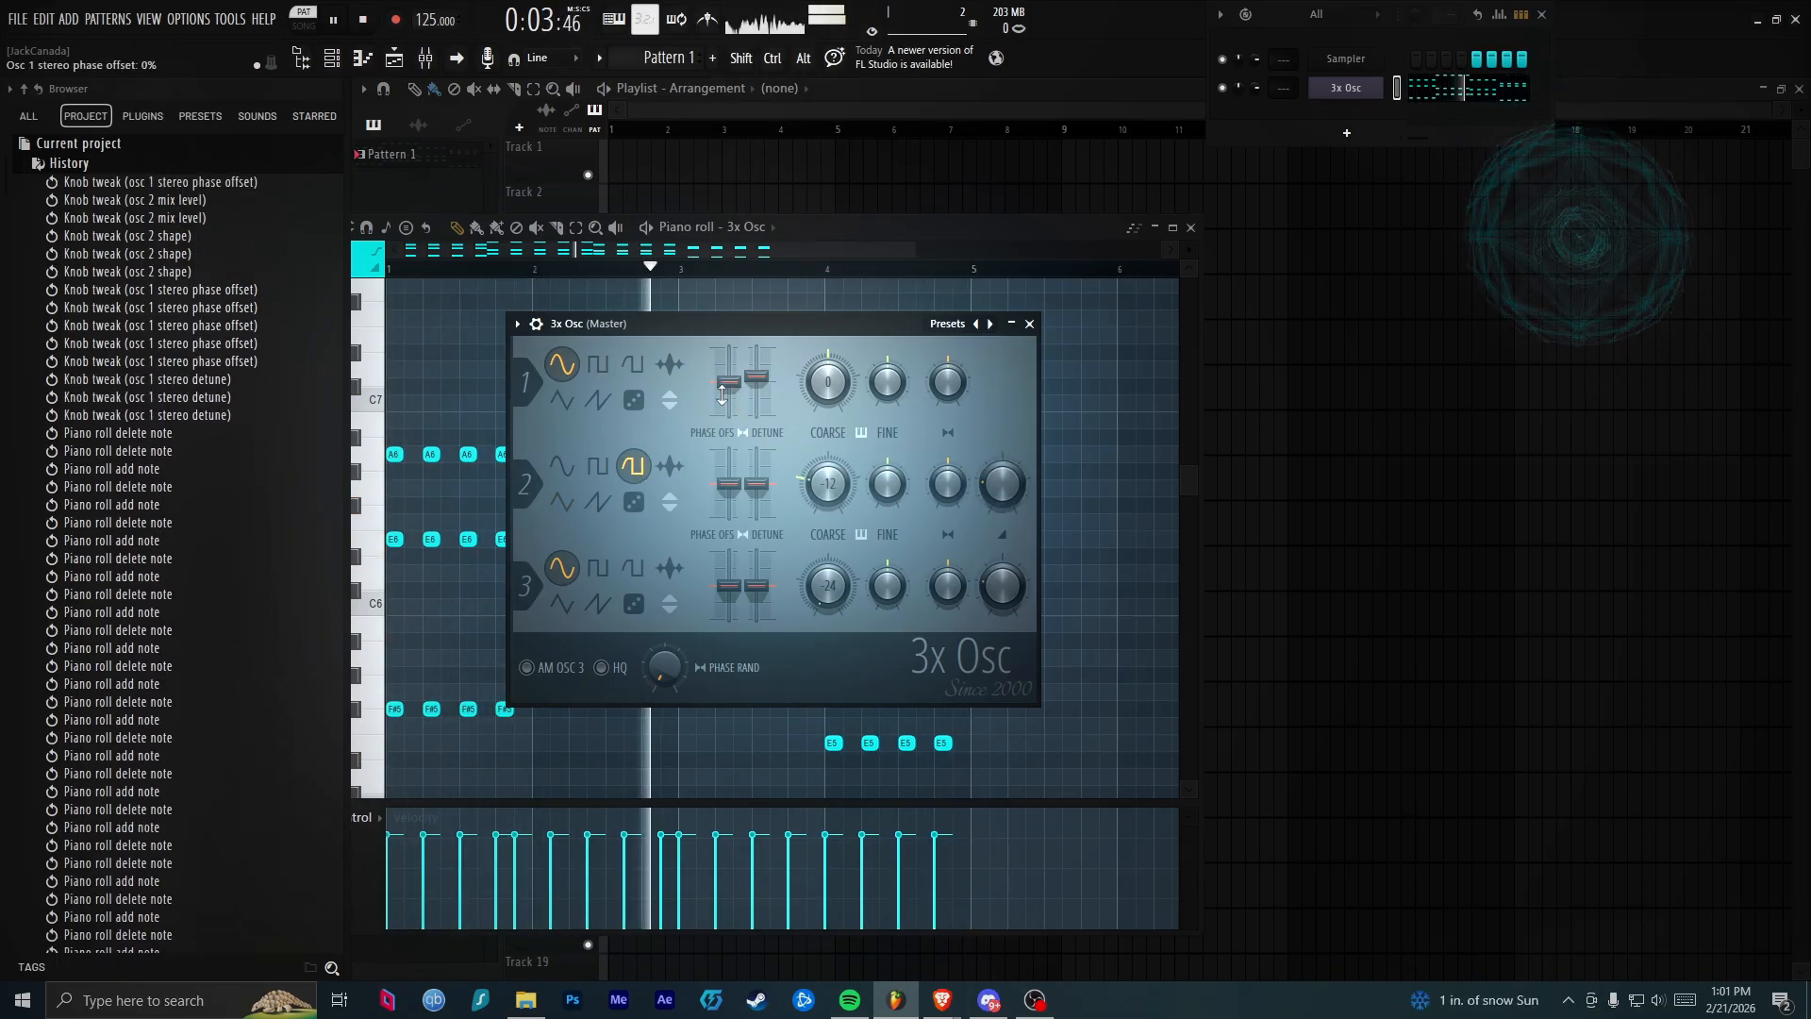
click(562, 400)
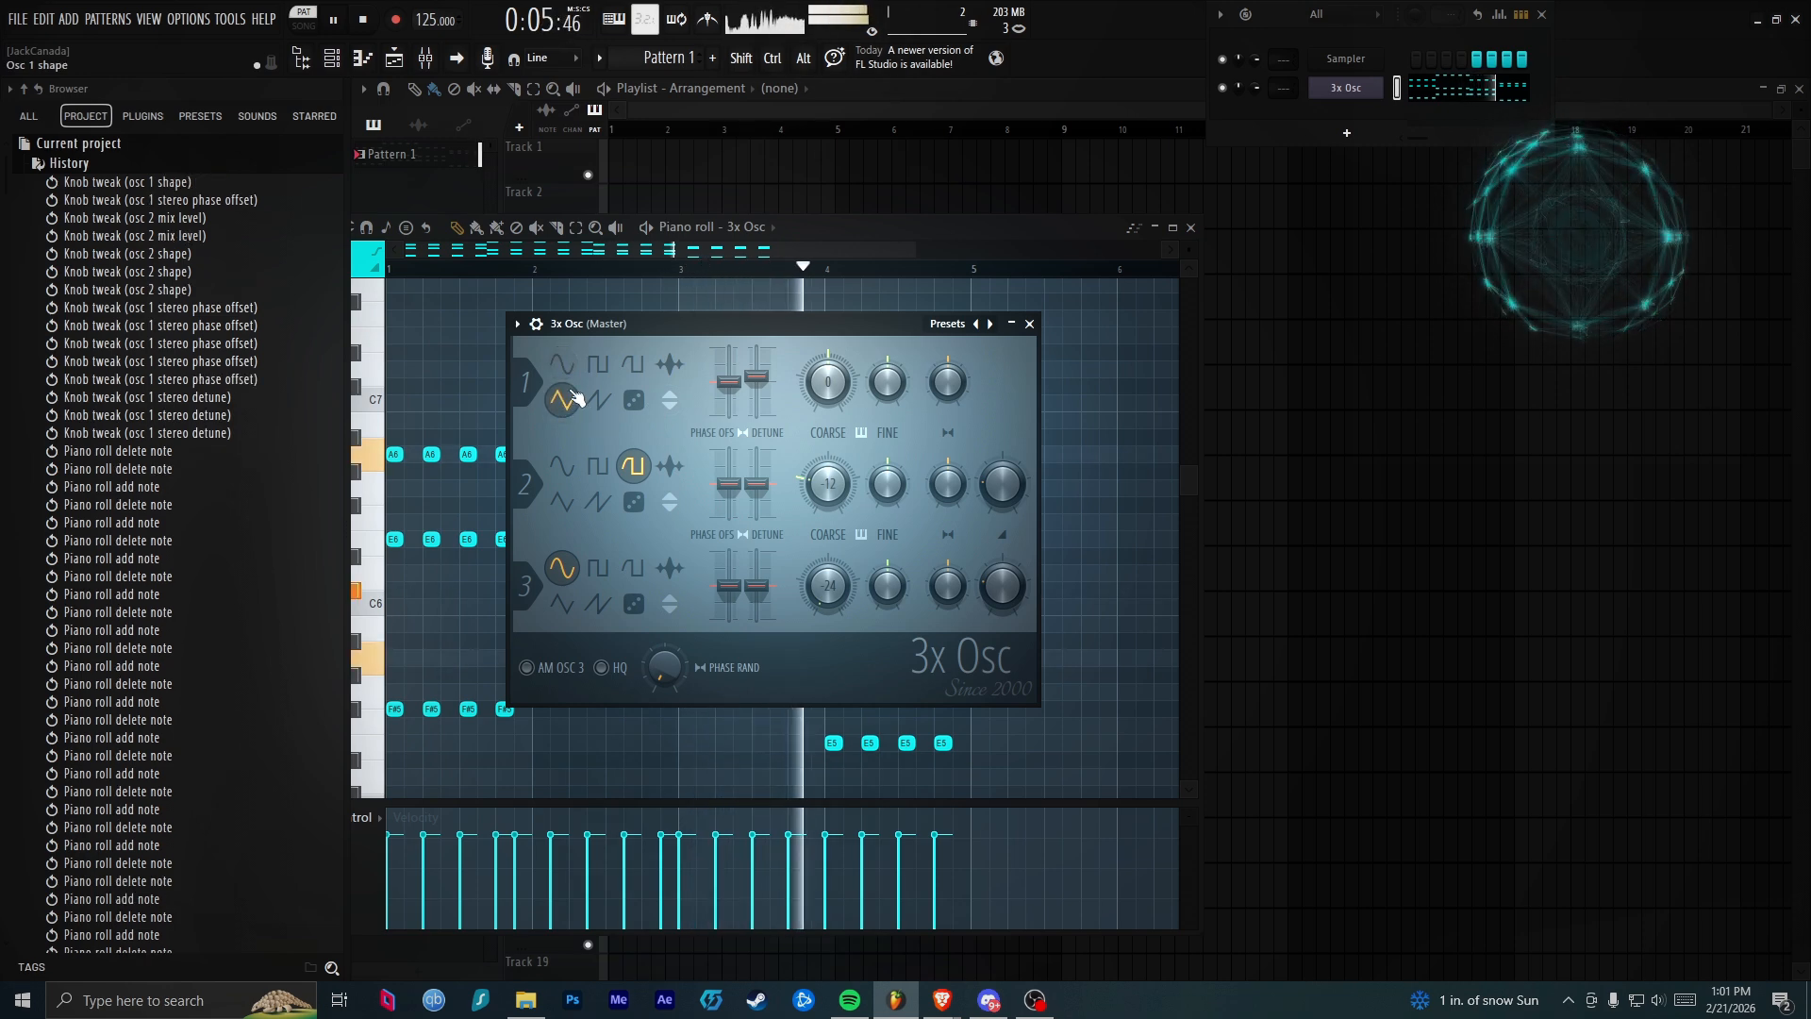
click(562, 364)
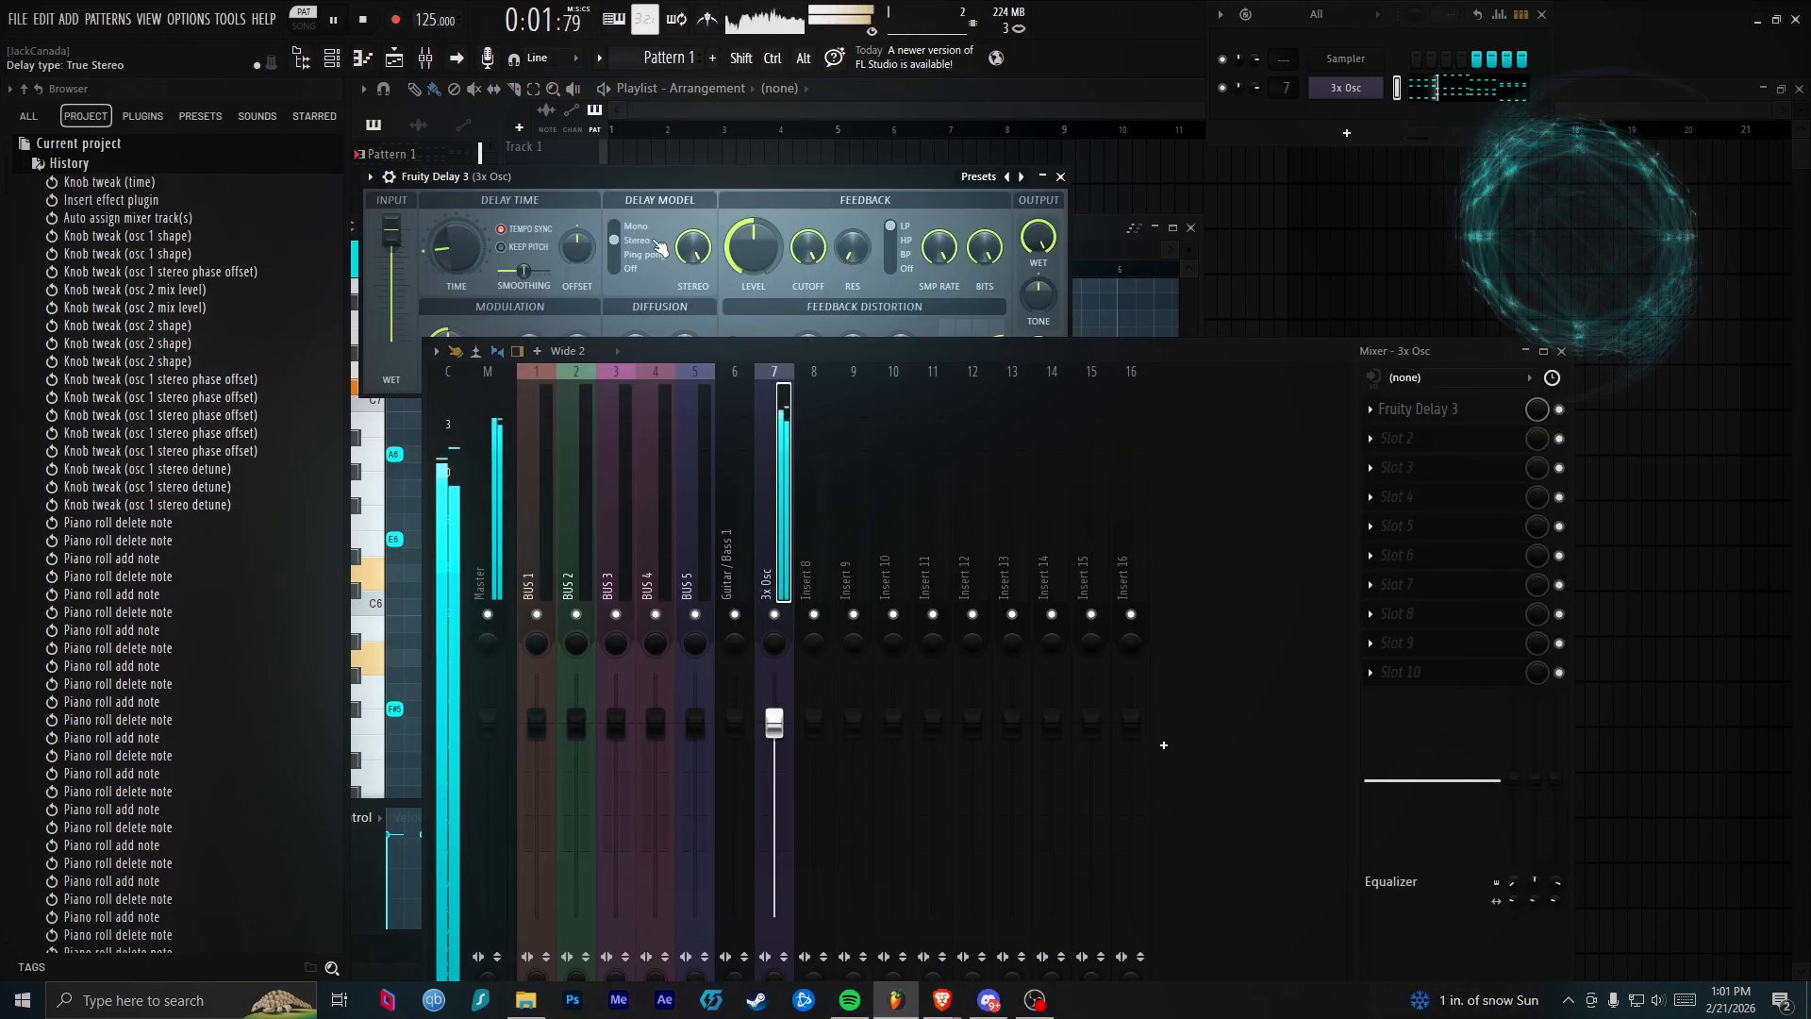
Adjust the feedback level, wet output and delay time of Fruity Delay 3 on the 3x Osc track
mouse_move(760, 257)
mouse_down()
mouse_move(760, 292)
mouse_move(808, 236)
mouse_move(760, 241)
mouse_up()
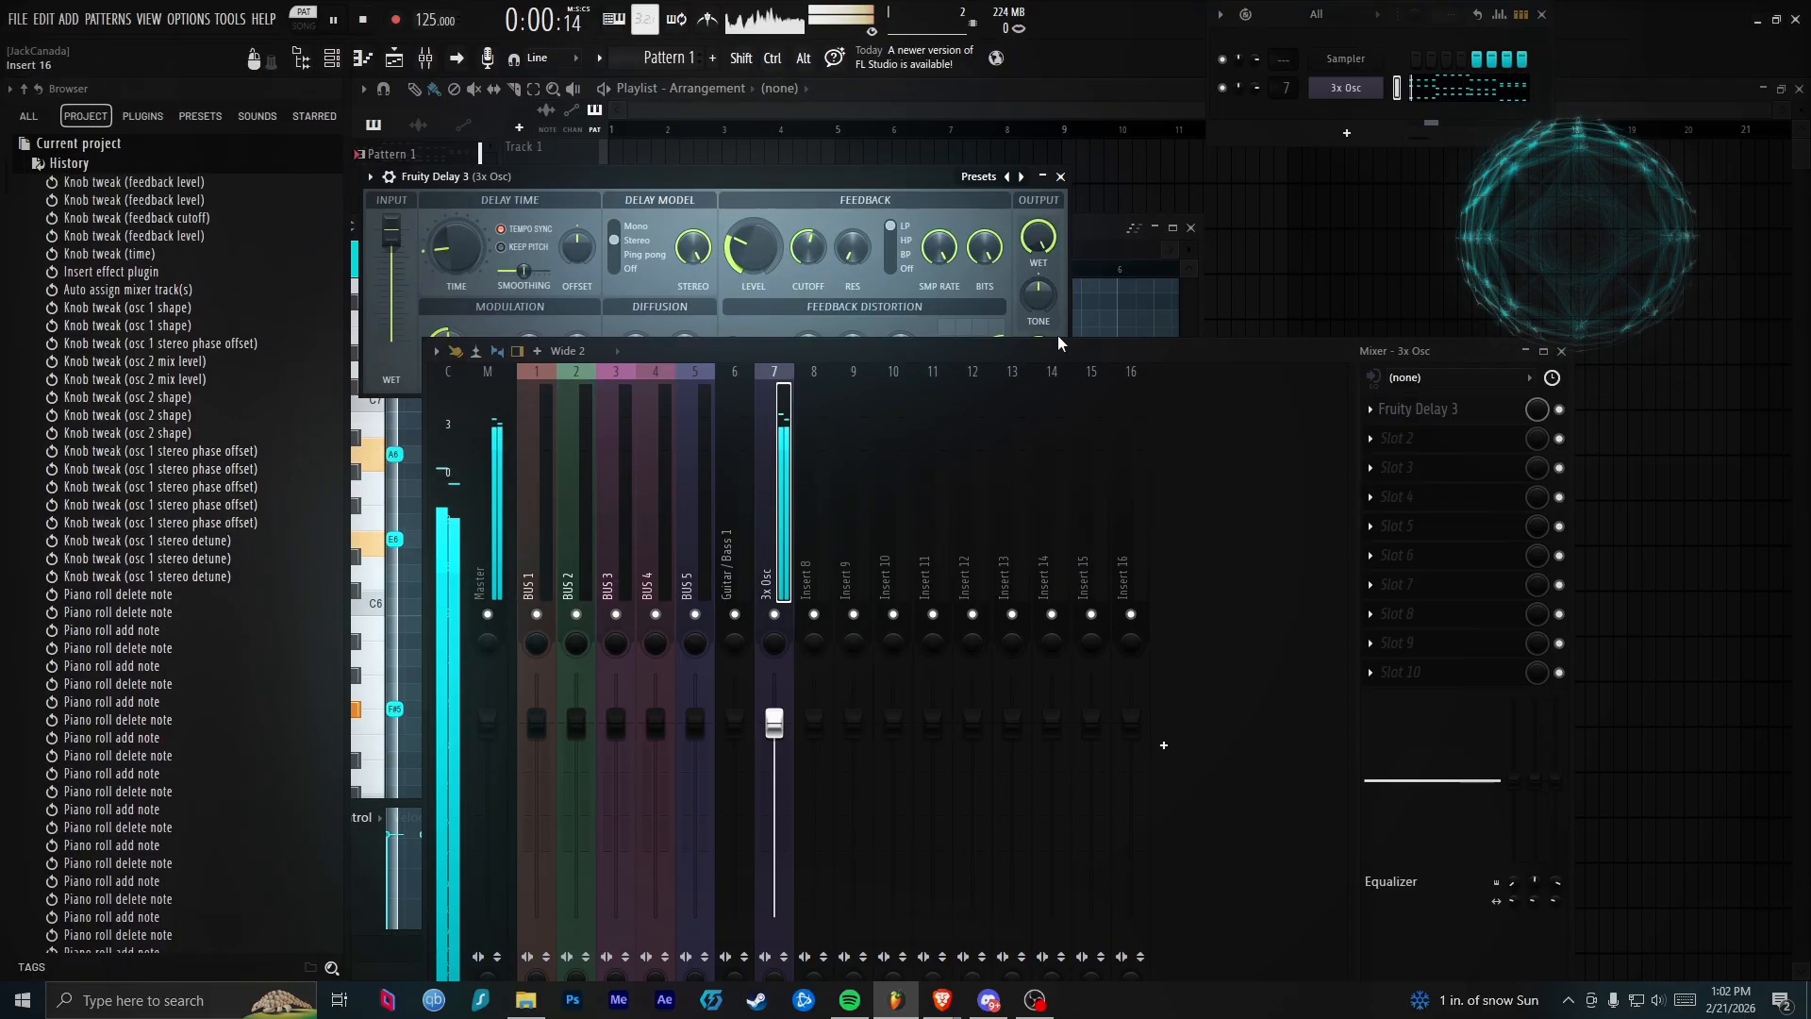
drag(871, 186, 873, 112)
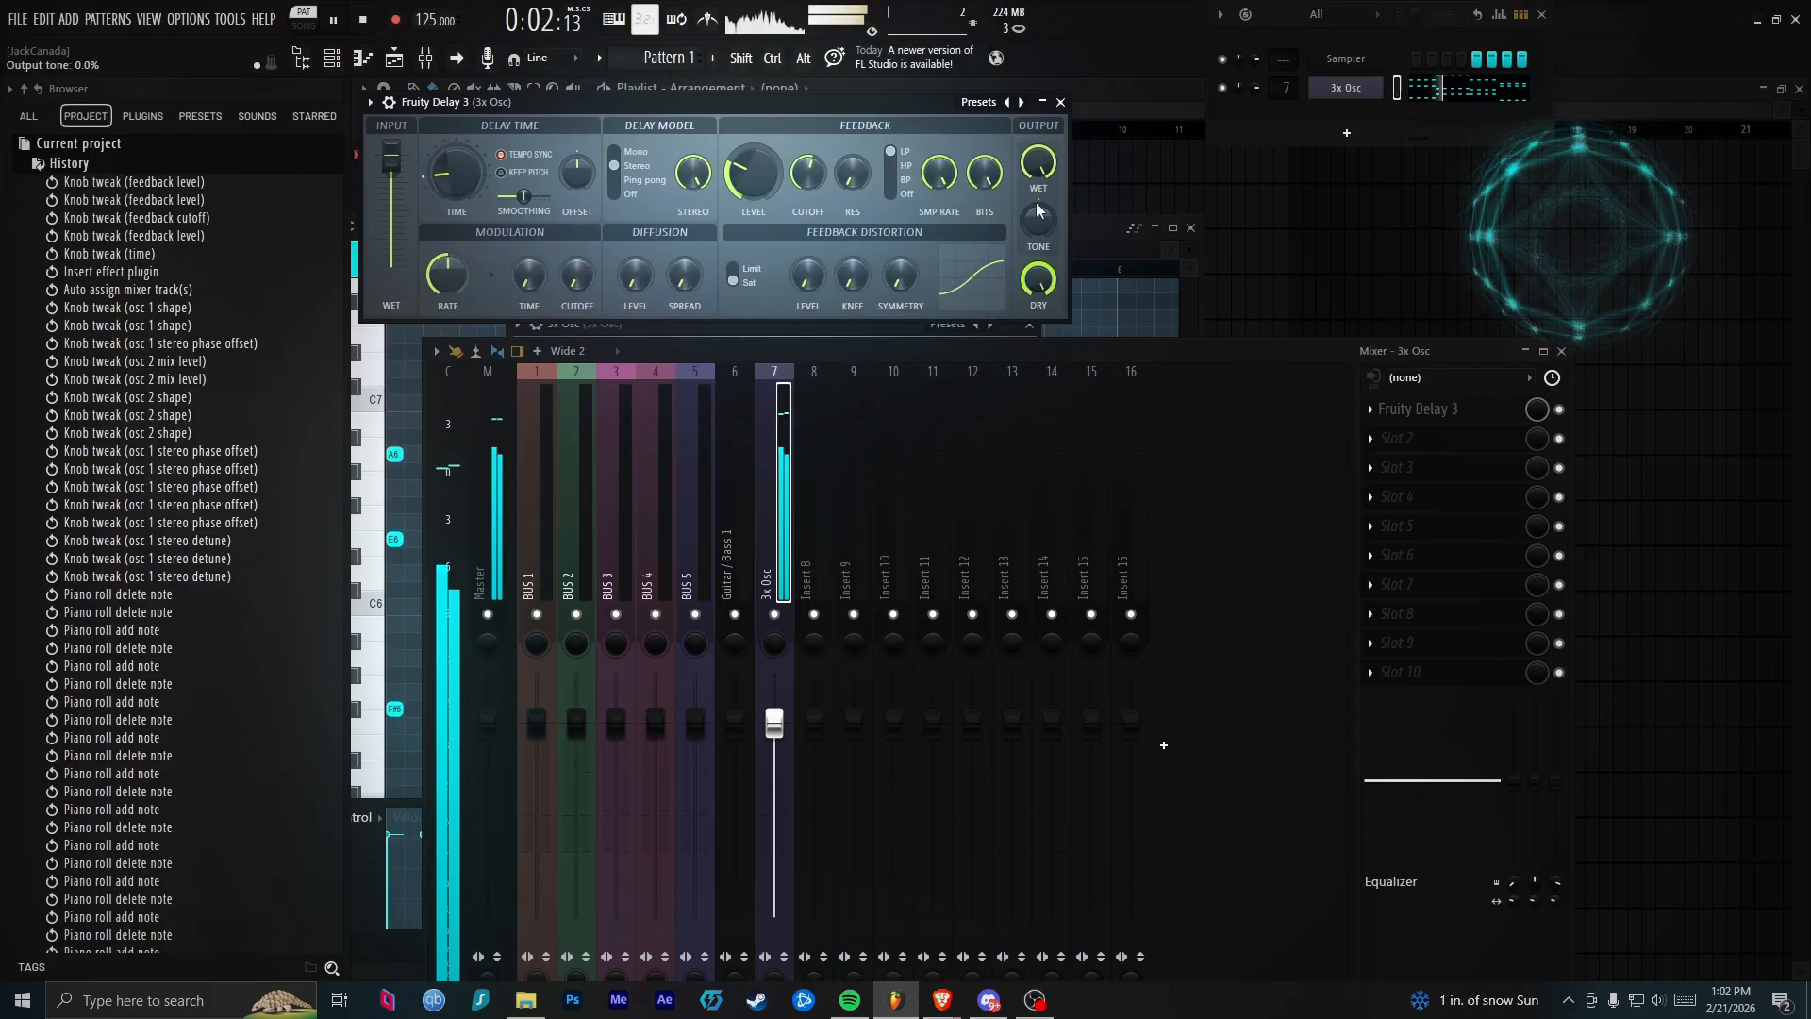
drag(1038, 164, 1035, 158)
drag(777, 172, 780, 186)
drag(458, 176, 458, 168)
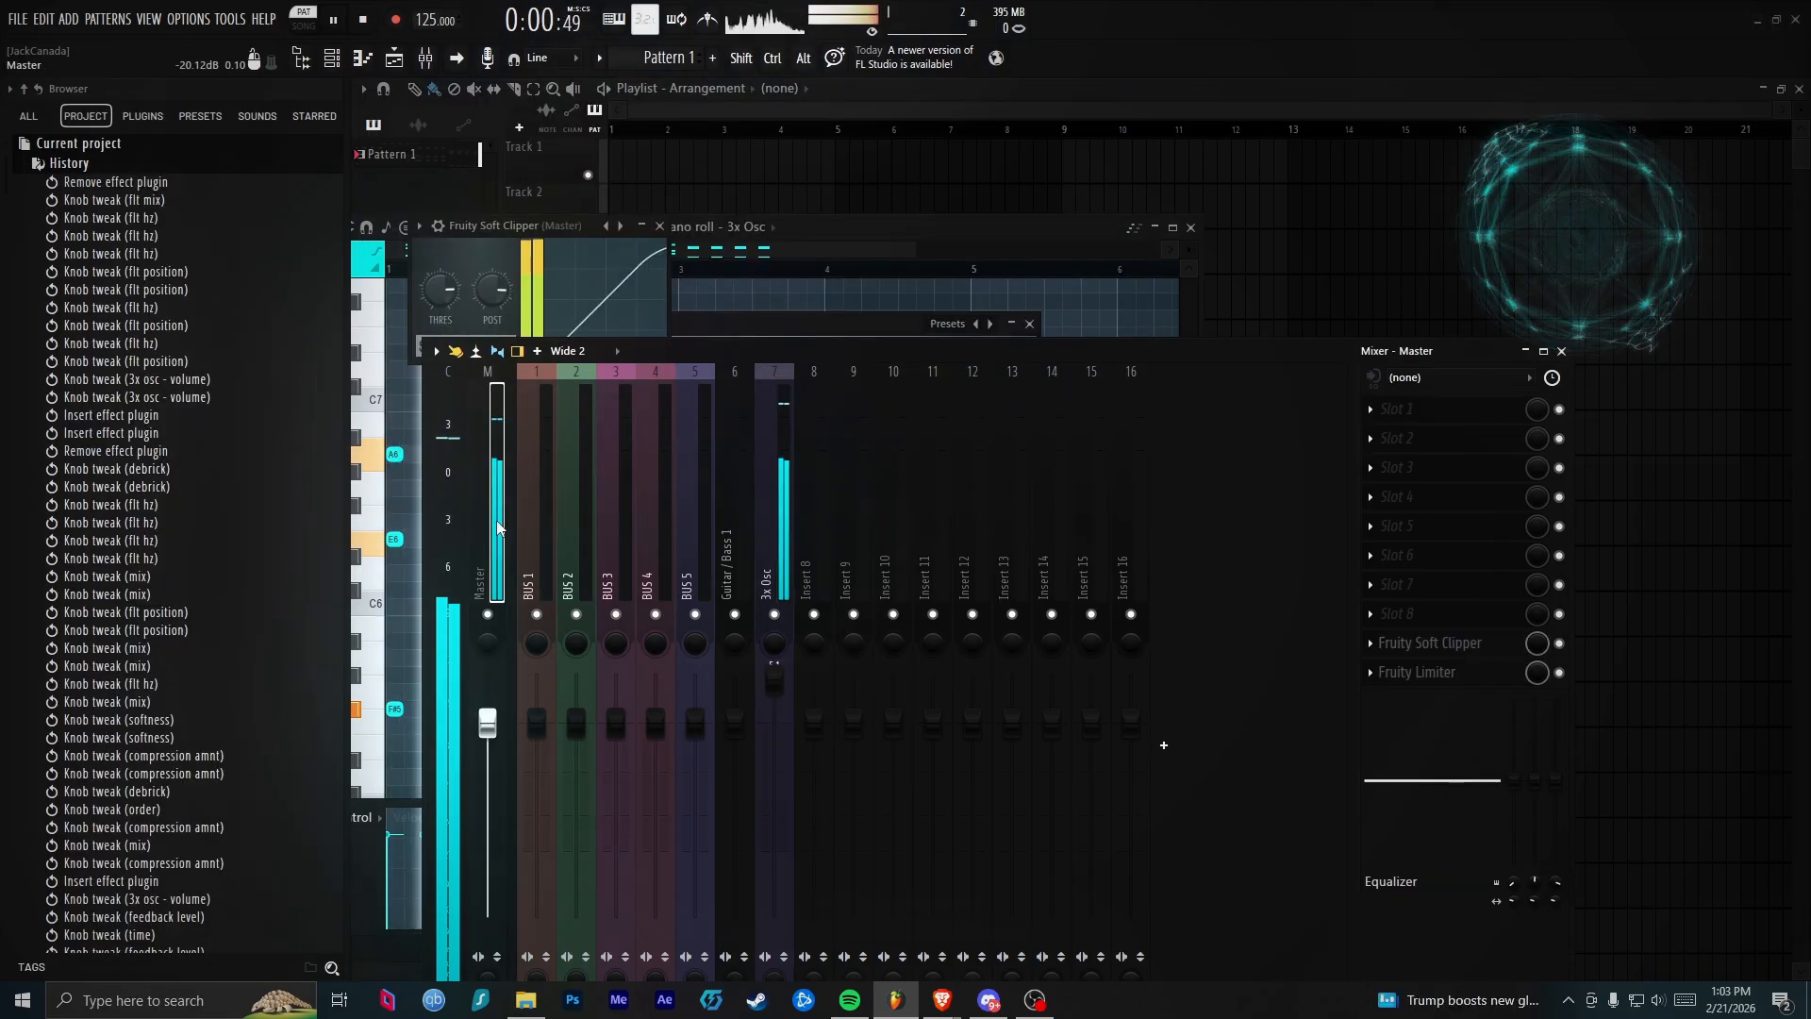
Lower the 3x Osc mixer track's volume to about -1.8 dB and load ANINA in its second effect slot
drag(774, 677, 780, 743)
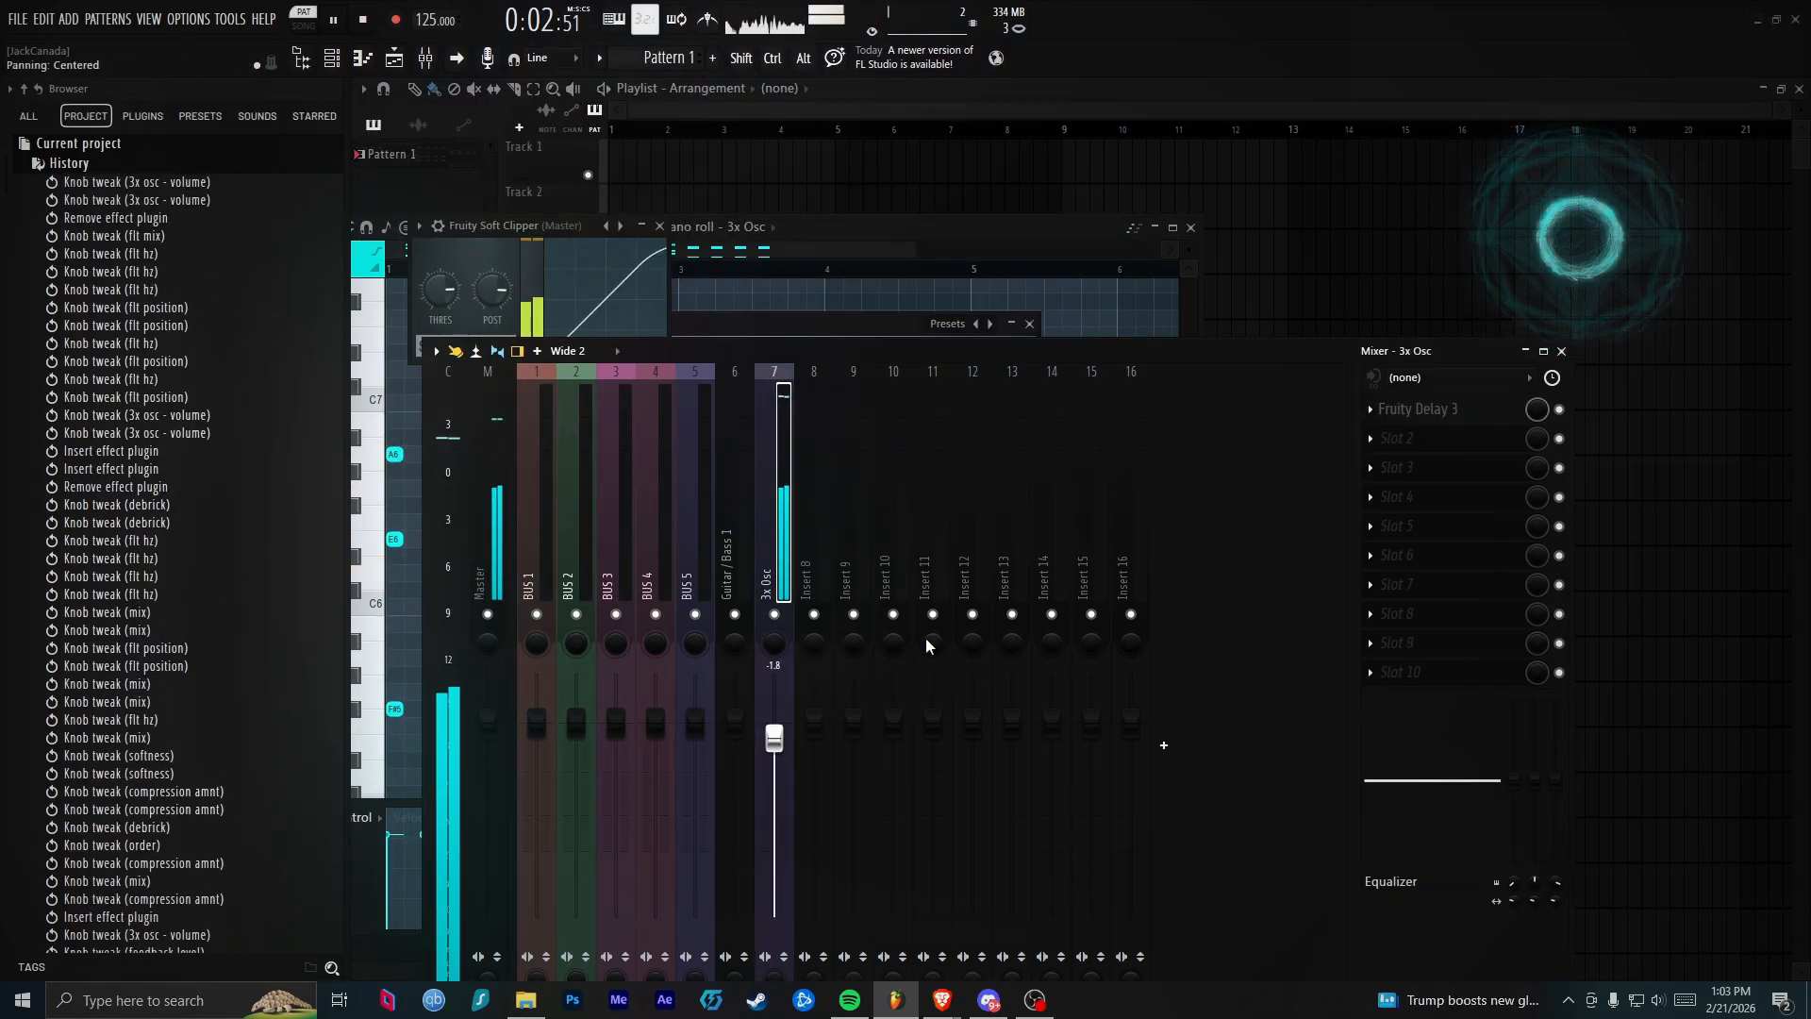
click(1396, 438)
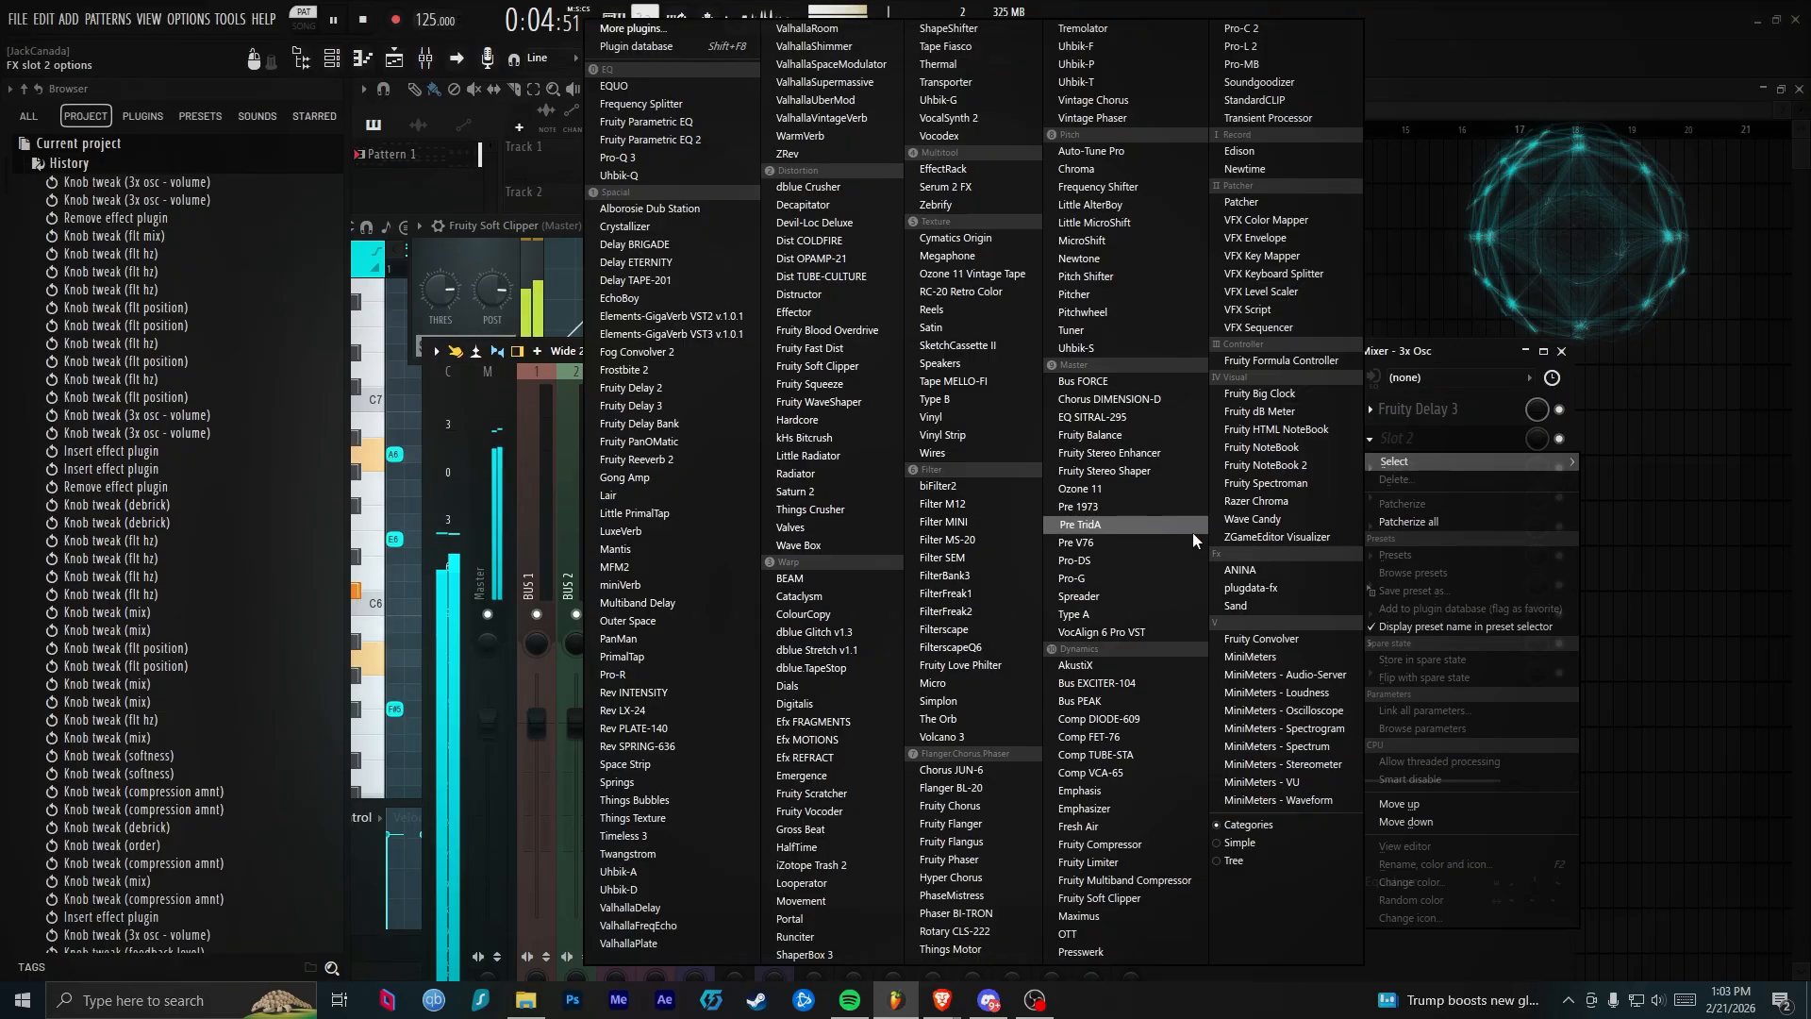
click(1242, 570)
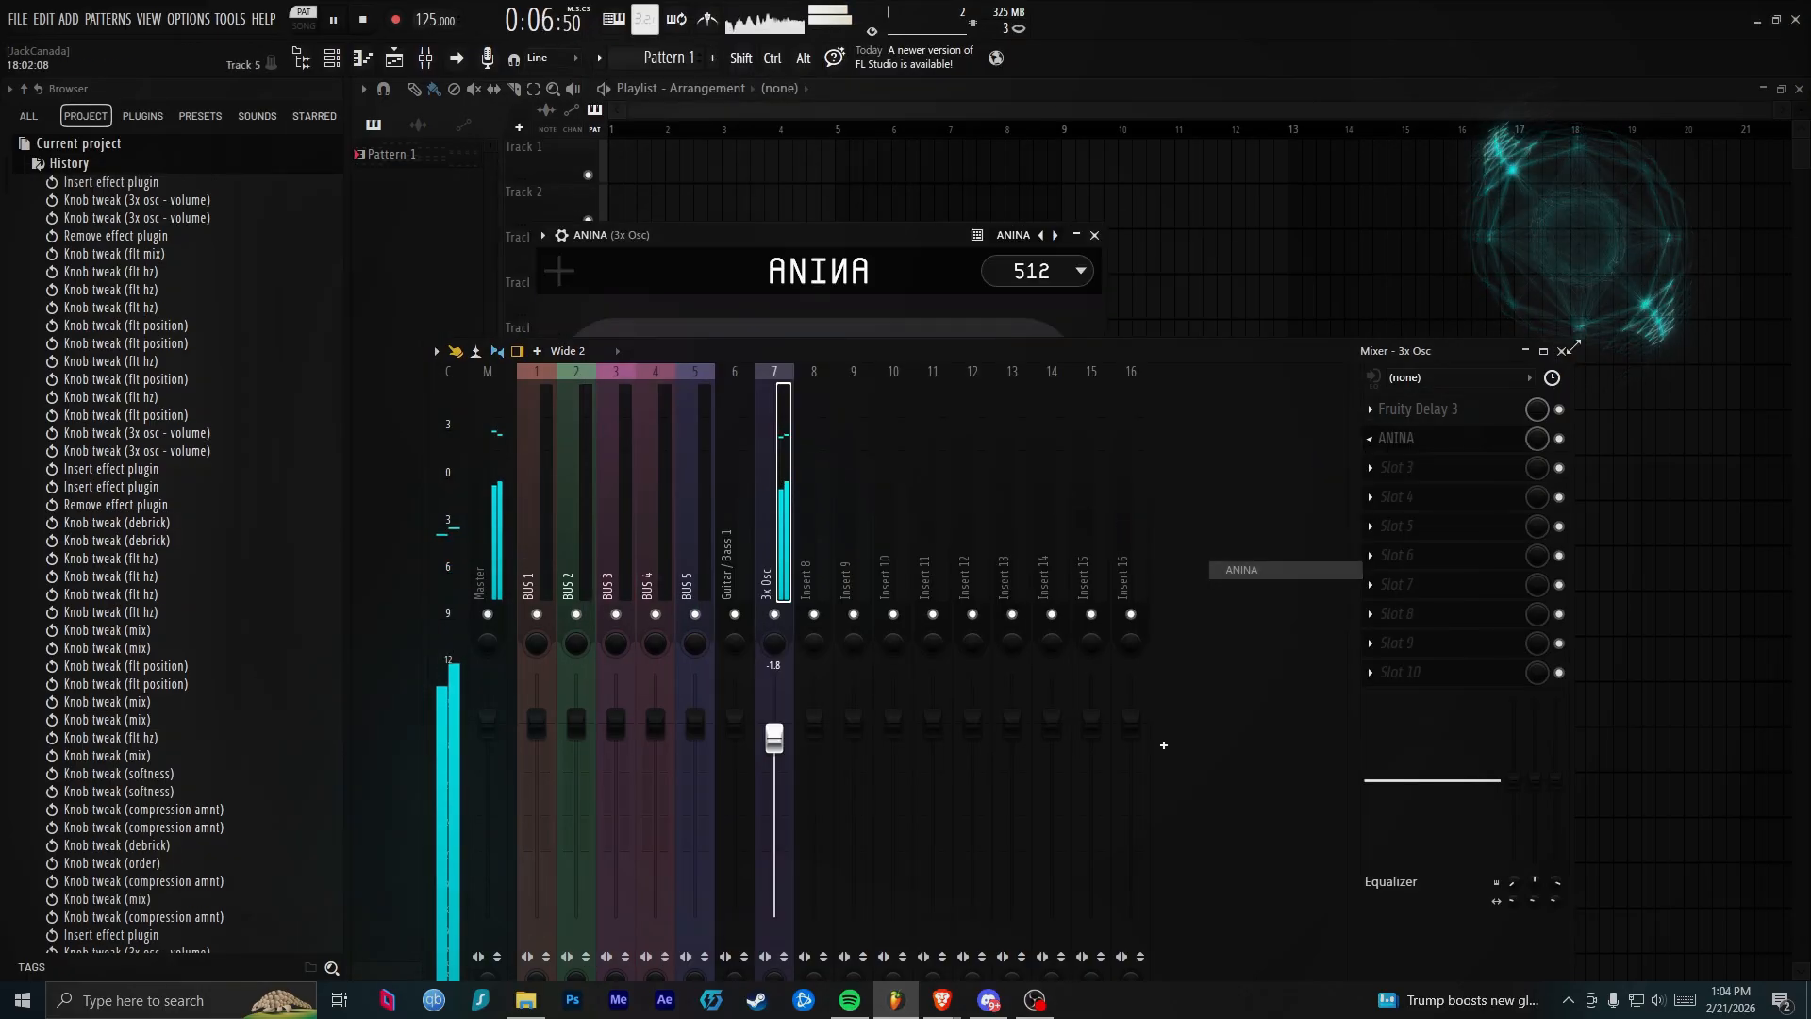
Reduce ANINA's amount and attack and raise its release, auditioning the delta and freeze modes
drag(817, 674, 805, 762)
click(1043, 516)
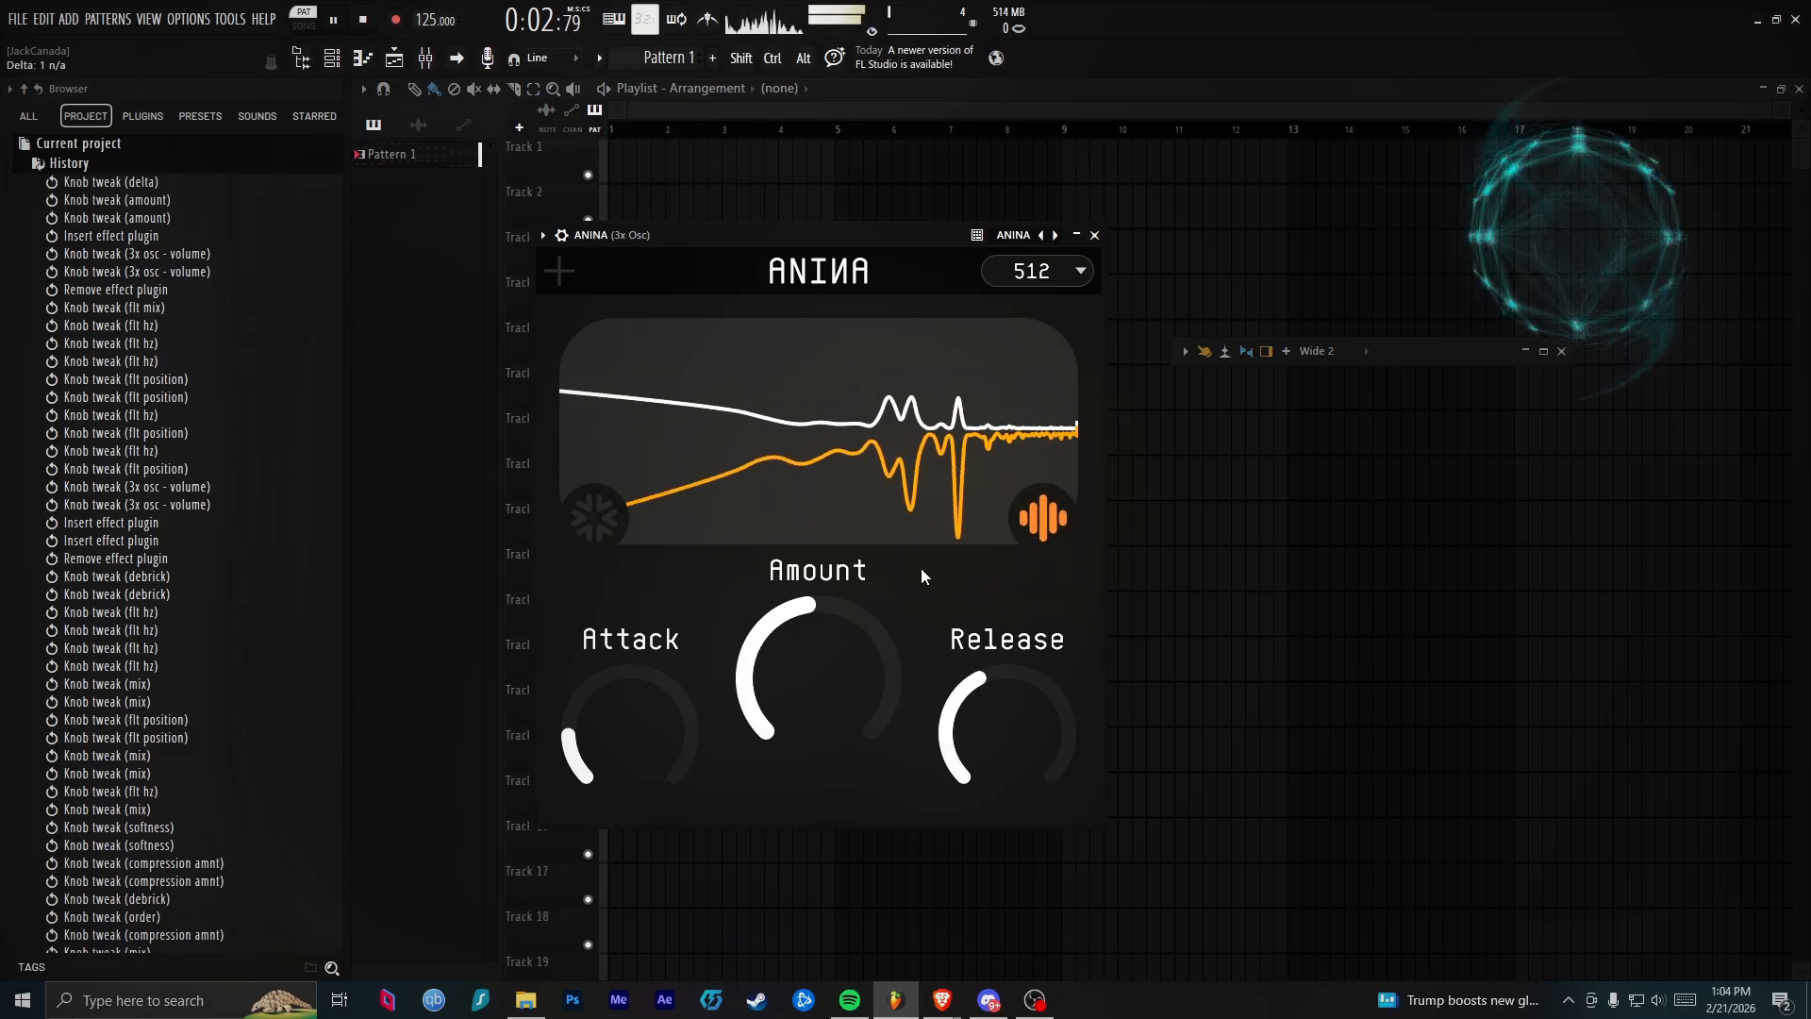
click(1043, 516)
drag(809, 684, 671, 793)
drag(1006, 745, 1009, 660)
click(595, 517)
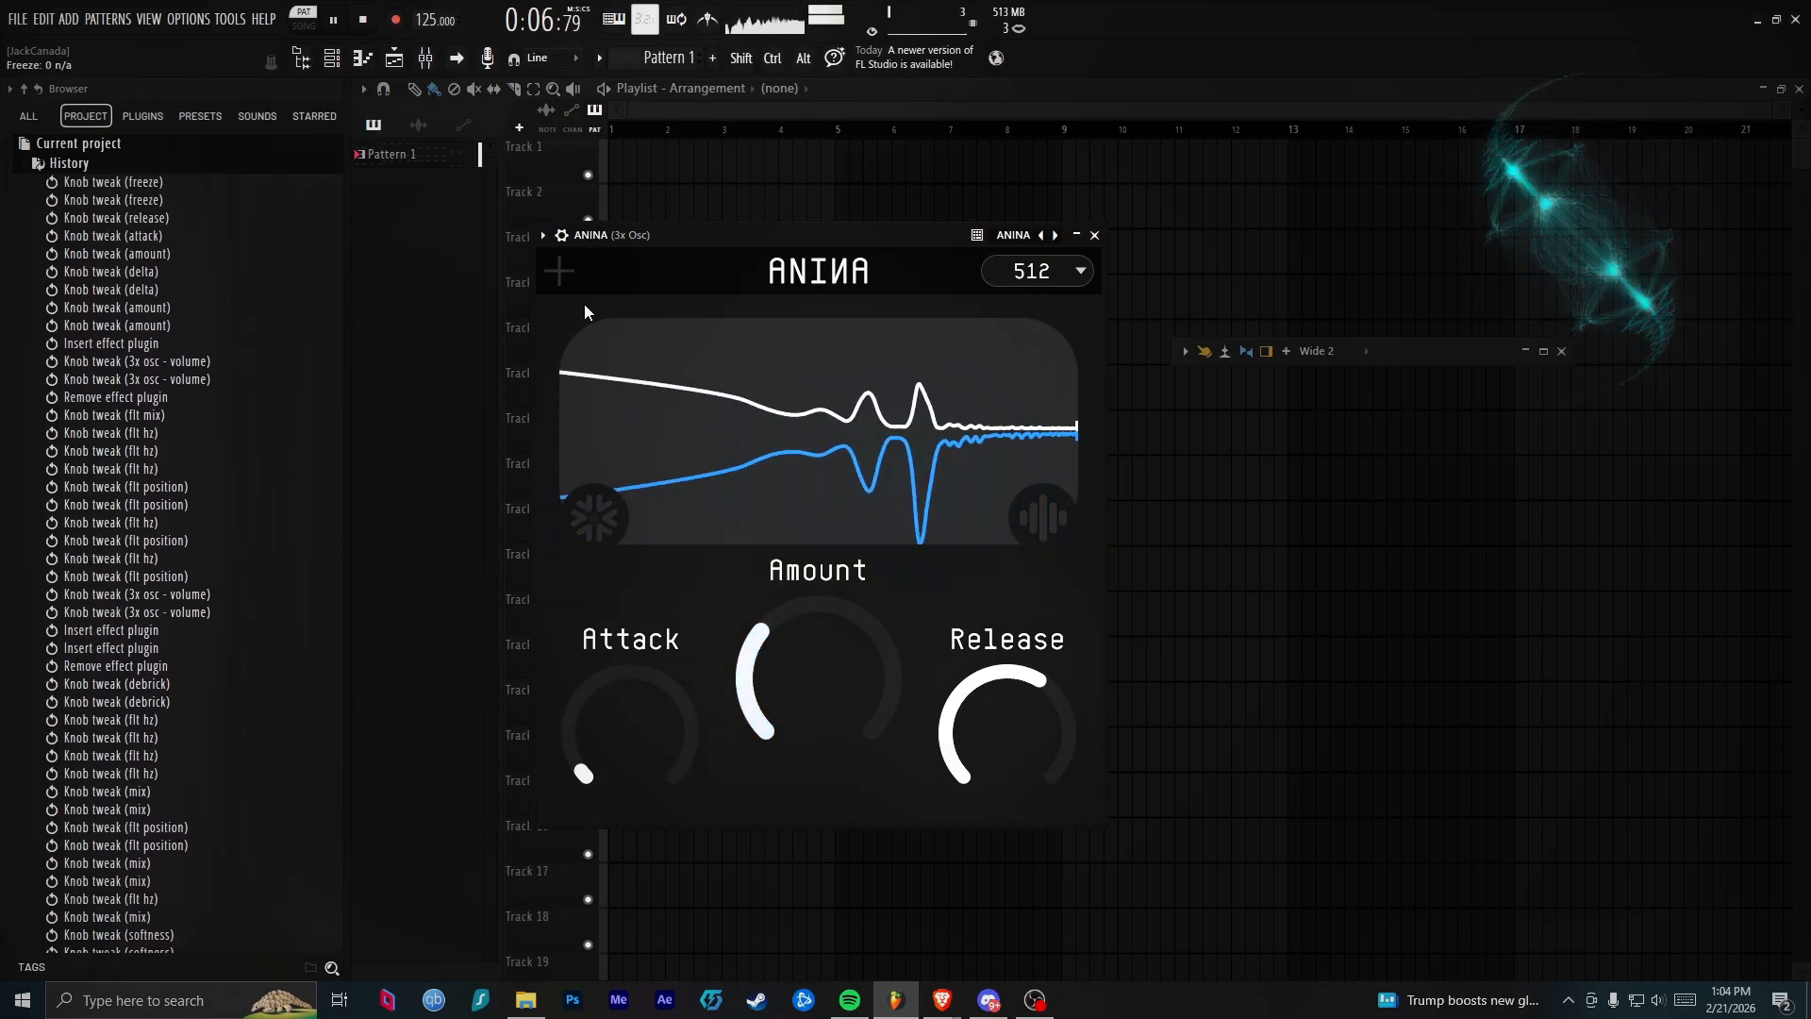
Show ANINA's cutoff overlay and adjust the gate, the low cutoff and the high cutoff, bringing the high cutoff to about 984 Hz
click(559, 272)
click(559, 271)
click(557, 273)
click(747, 387)
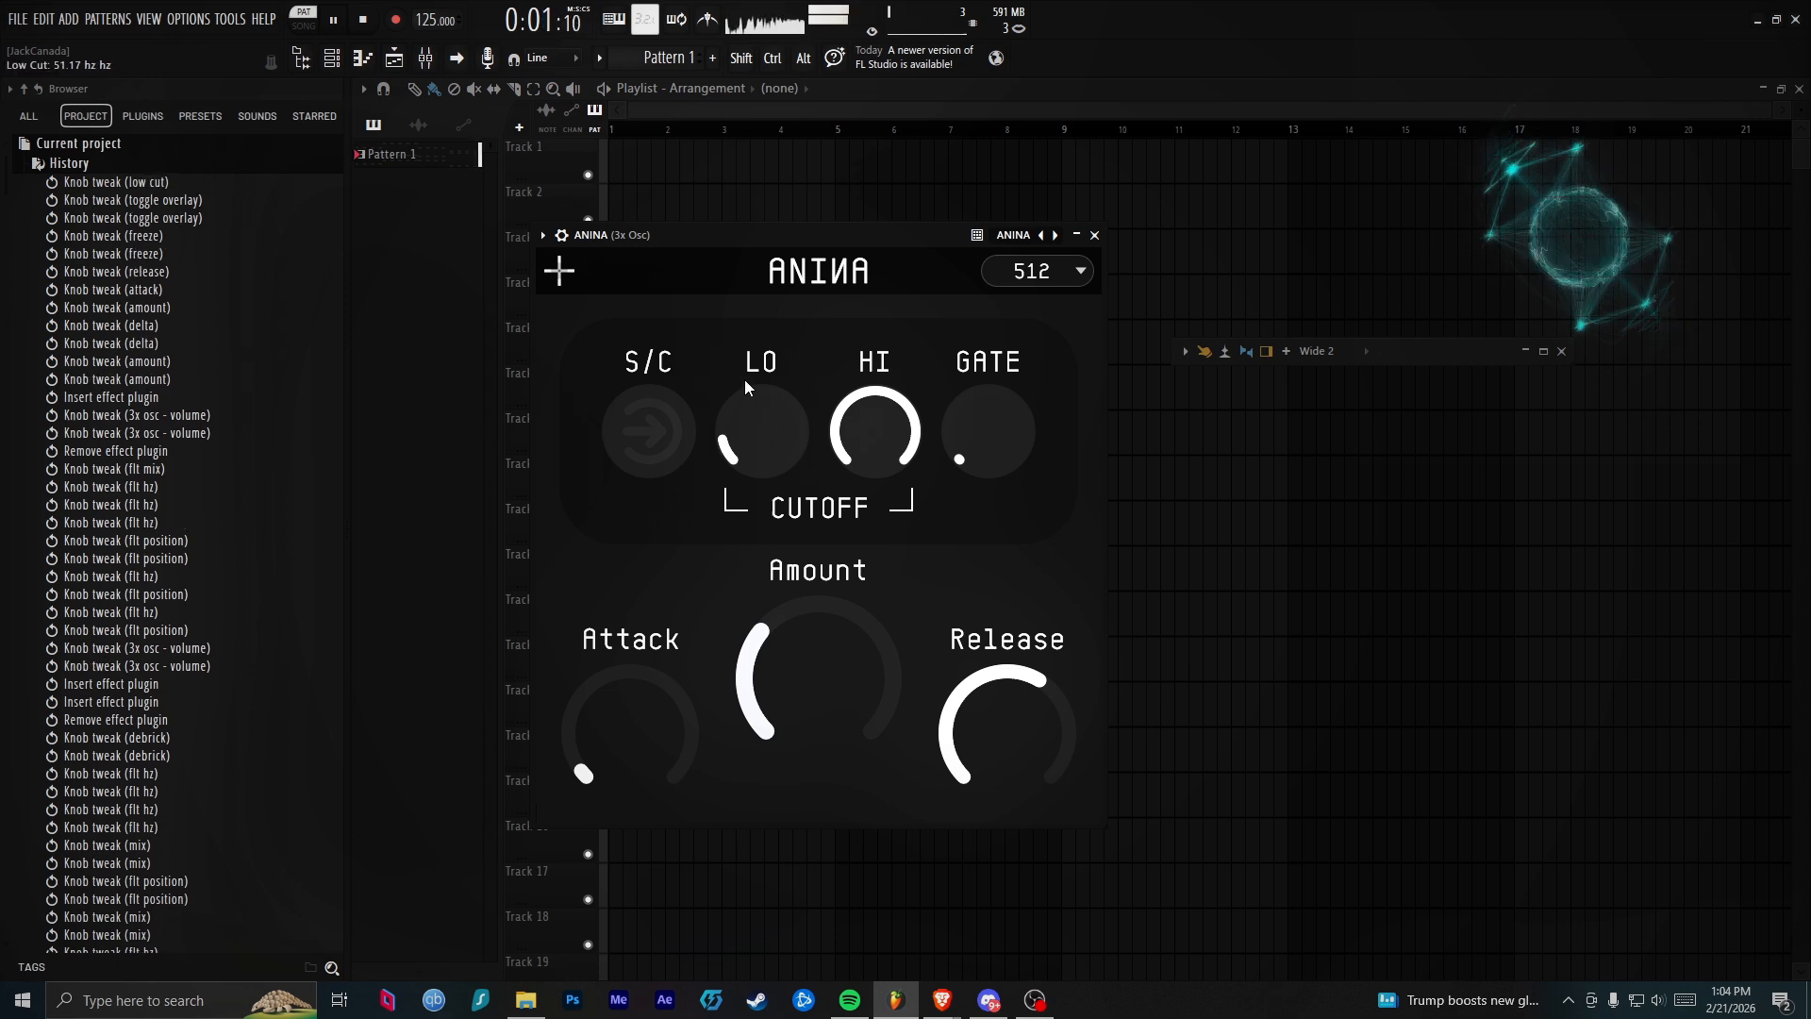
drag(986, 434, 981, 365)
drag(798, 426, 891, 579)
drag(880, 440, 882, 387)
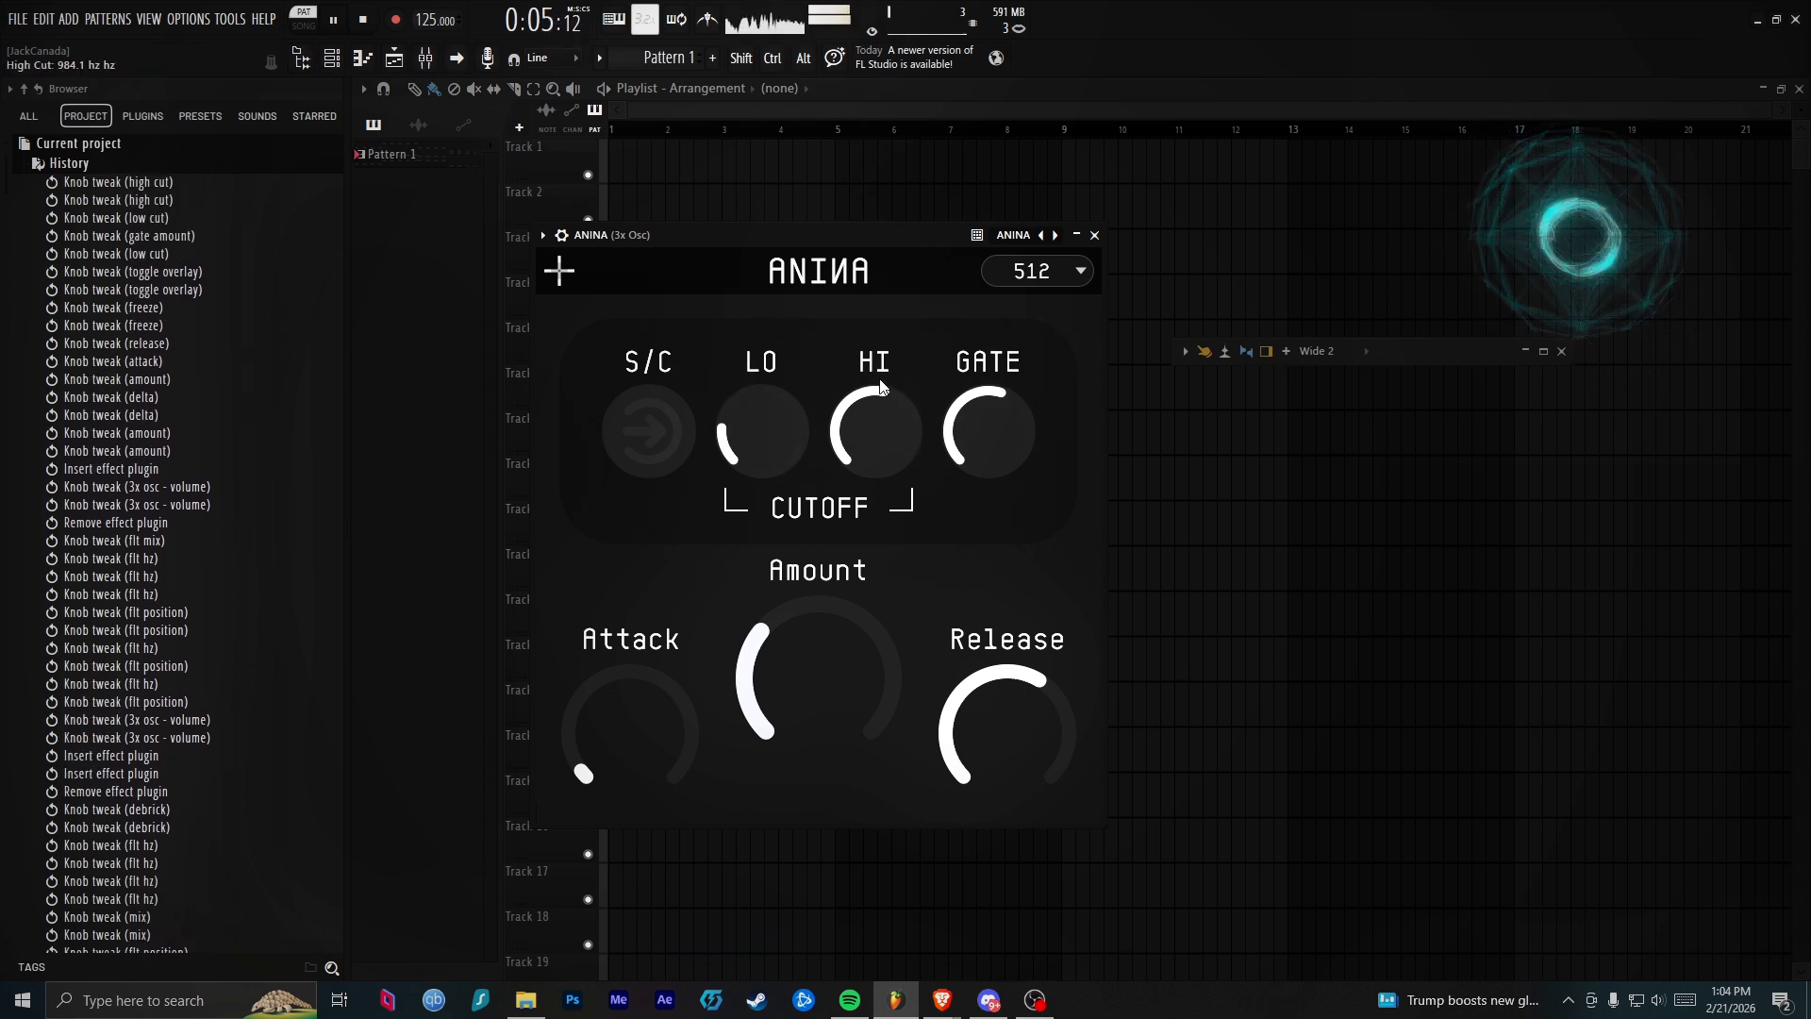
drag(763, 422, 760, 394)
drag(962, 413, 938, 400)
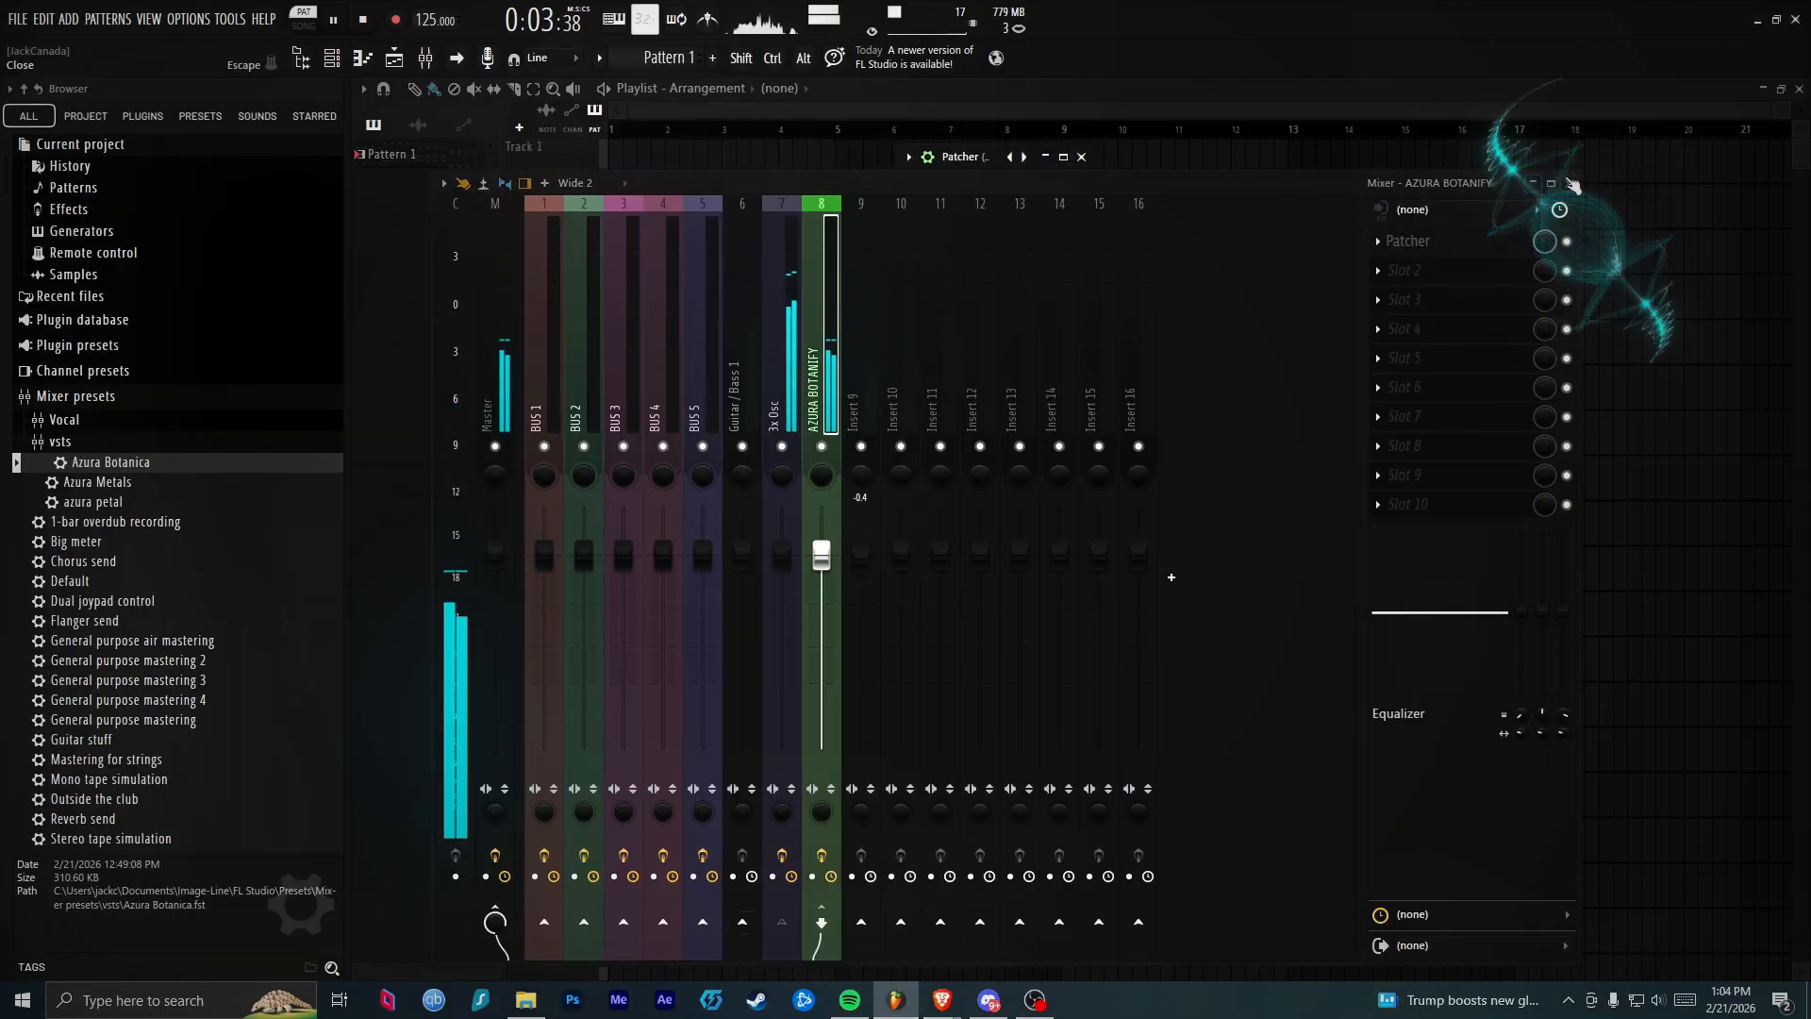
Close the mixer, Patcher and Chroma windows to clear the playlist
click(1568, 183)
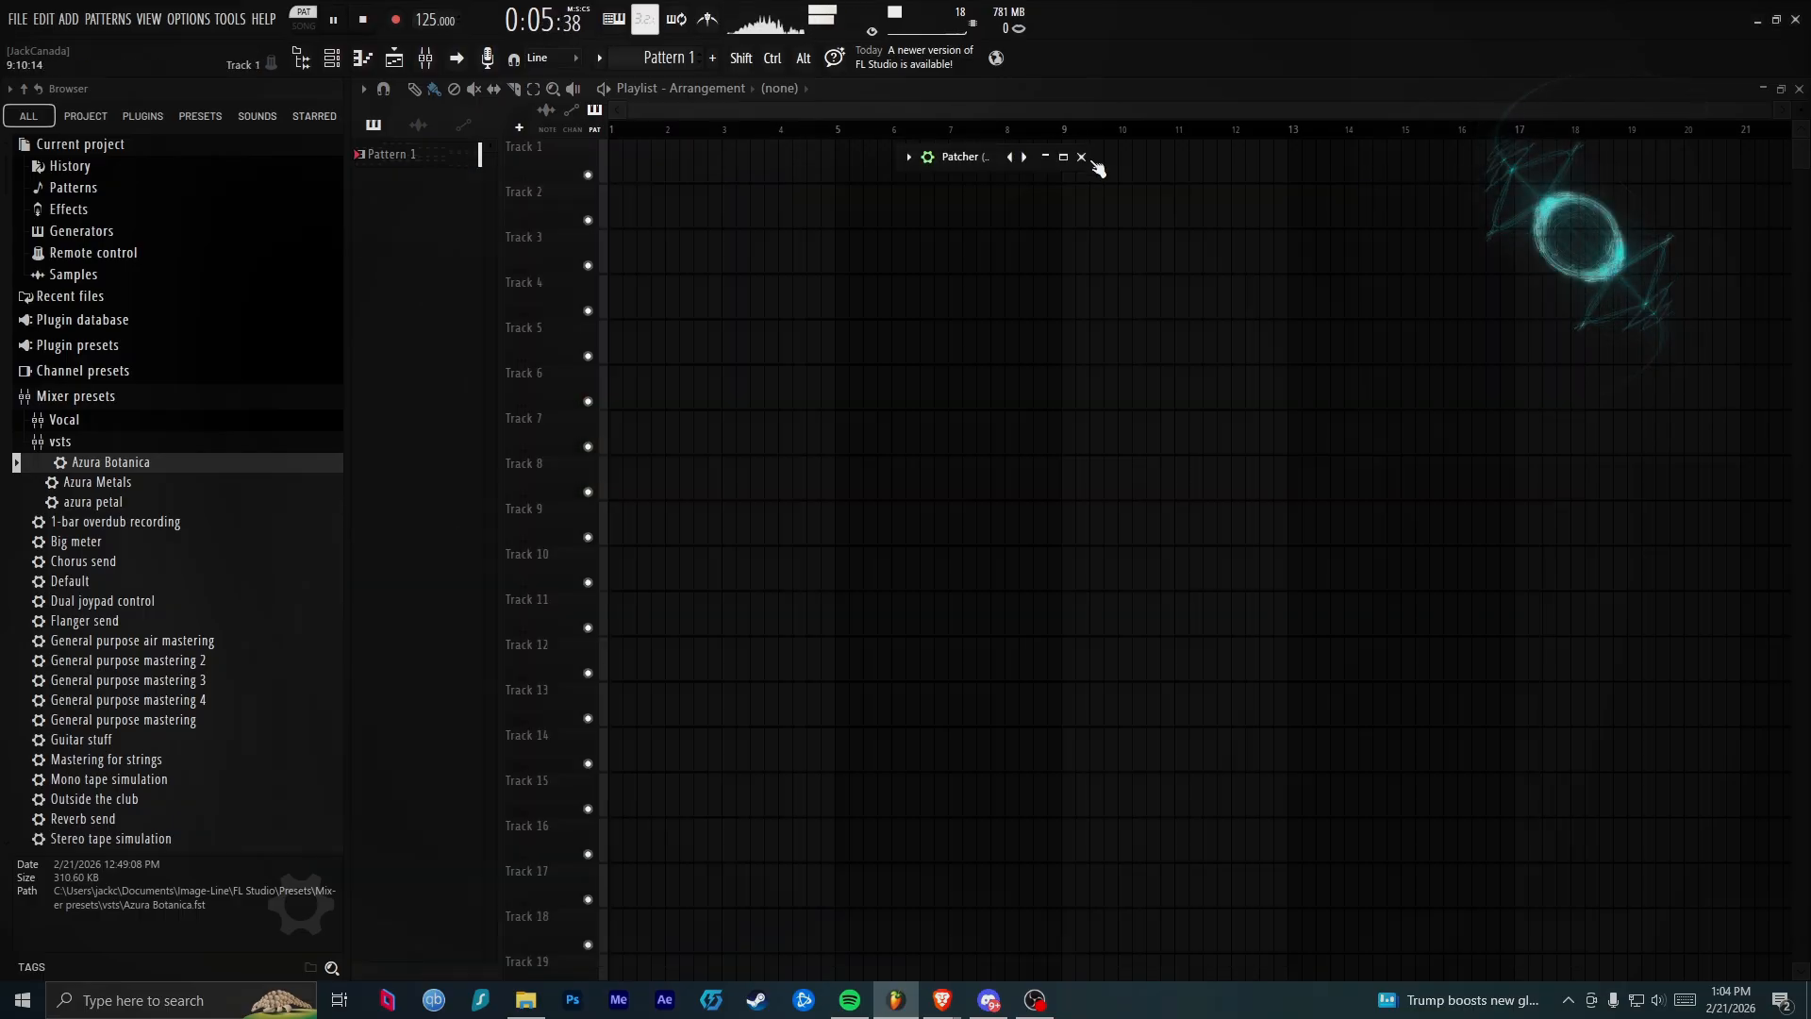
click(1045, 157)
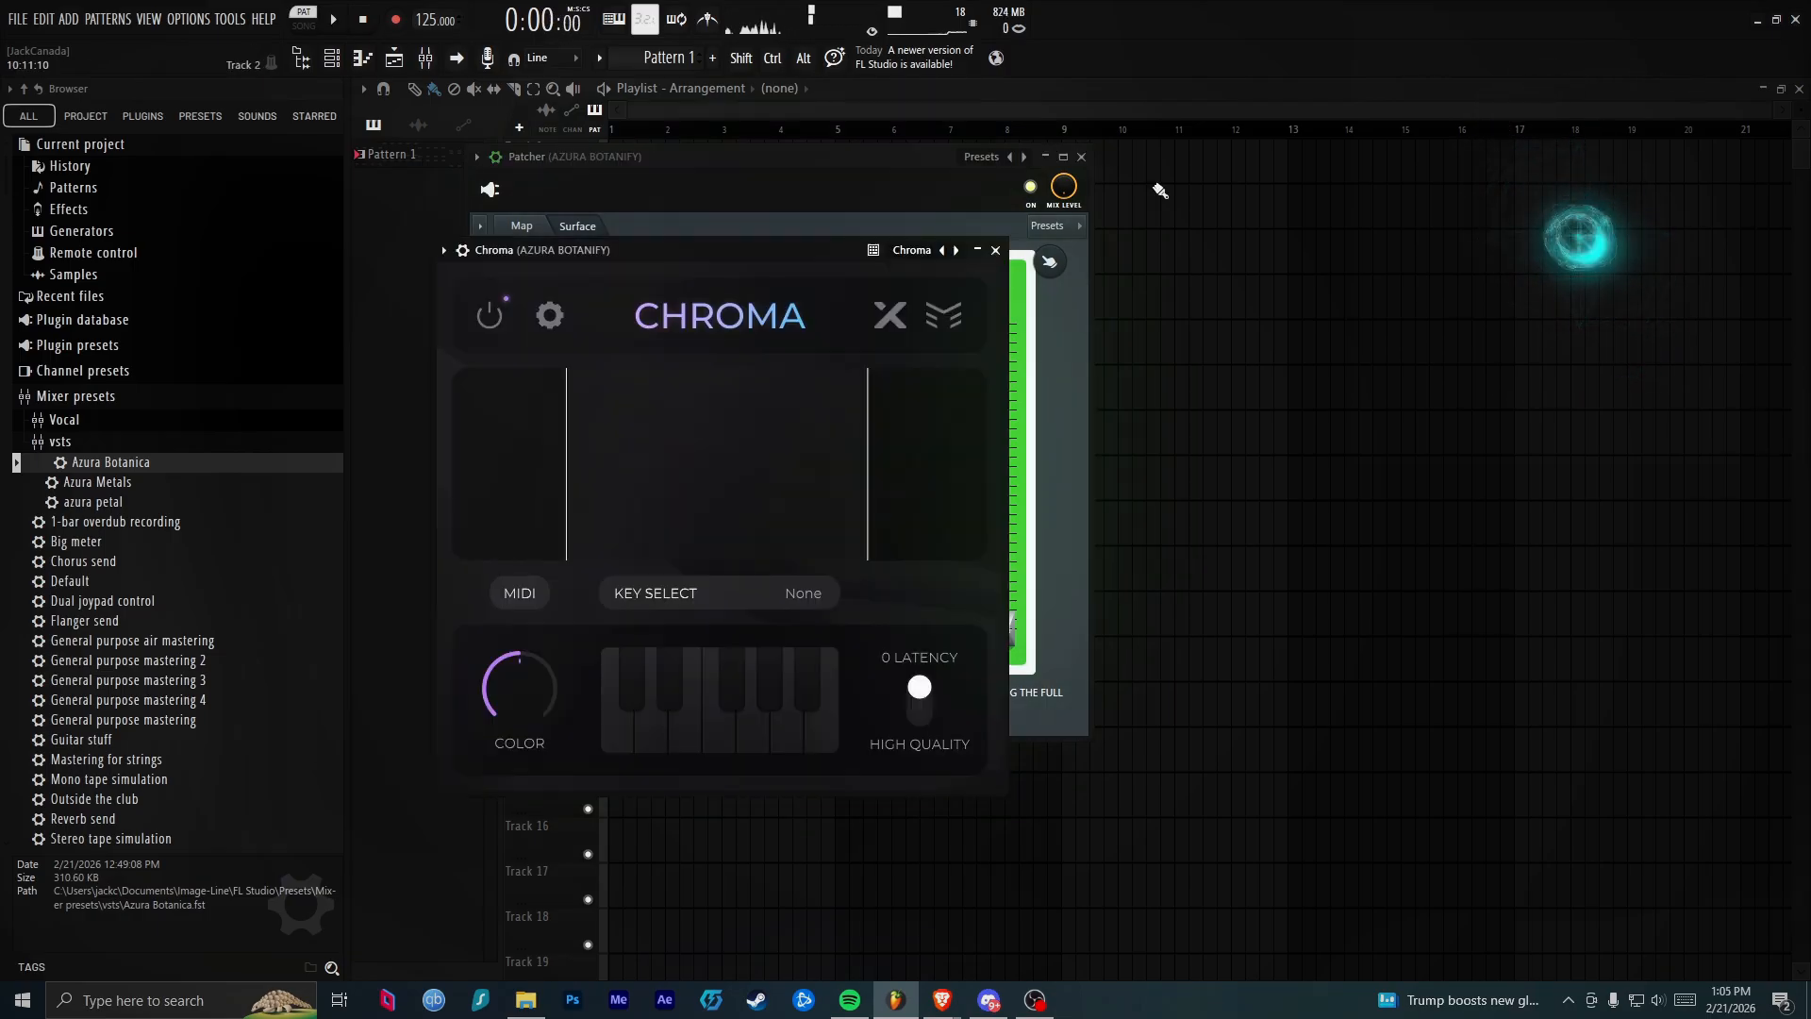
click(1082, 158)
click(996, 252)
click(429, 60)
click(429, 61)
Place a Pattern 1 clip on Track 4 and open its notes in the piano roll
drag(445, 160, 701, 286)
double_click(675, 297)
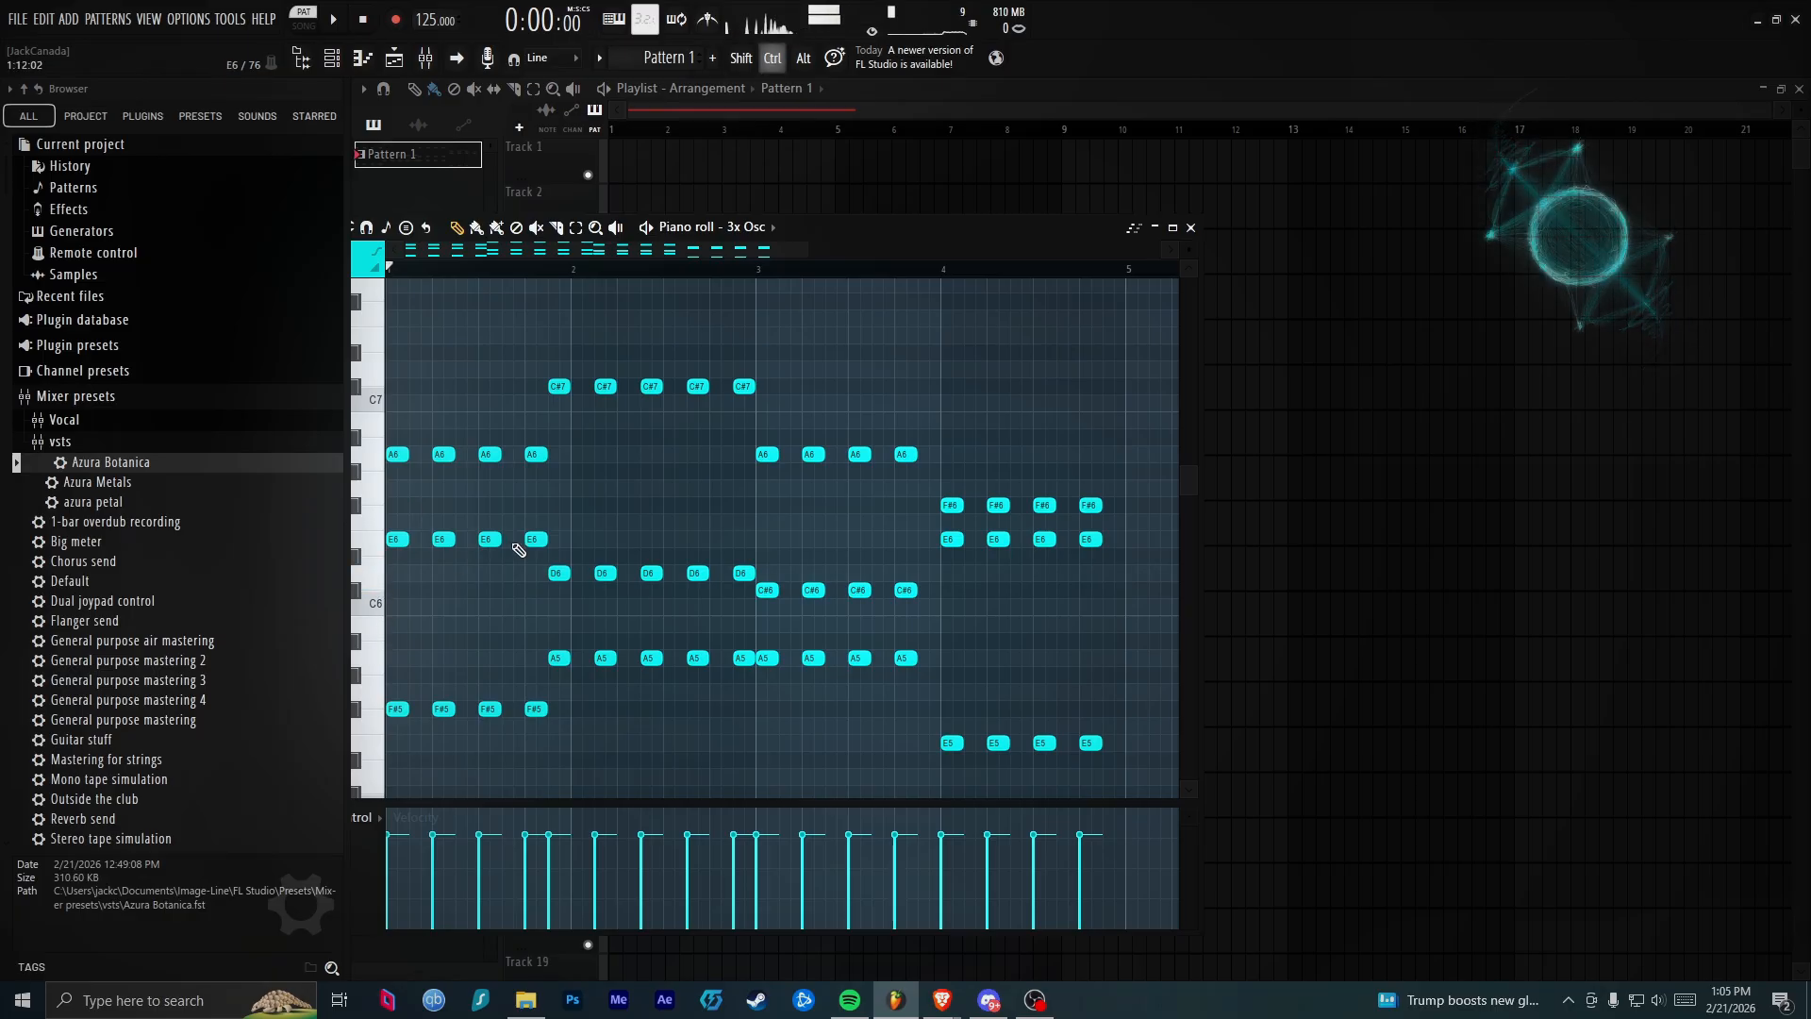
scroll(518, 549, up, 2)
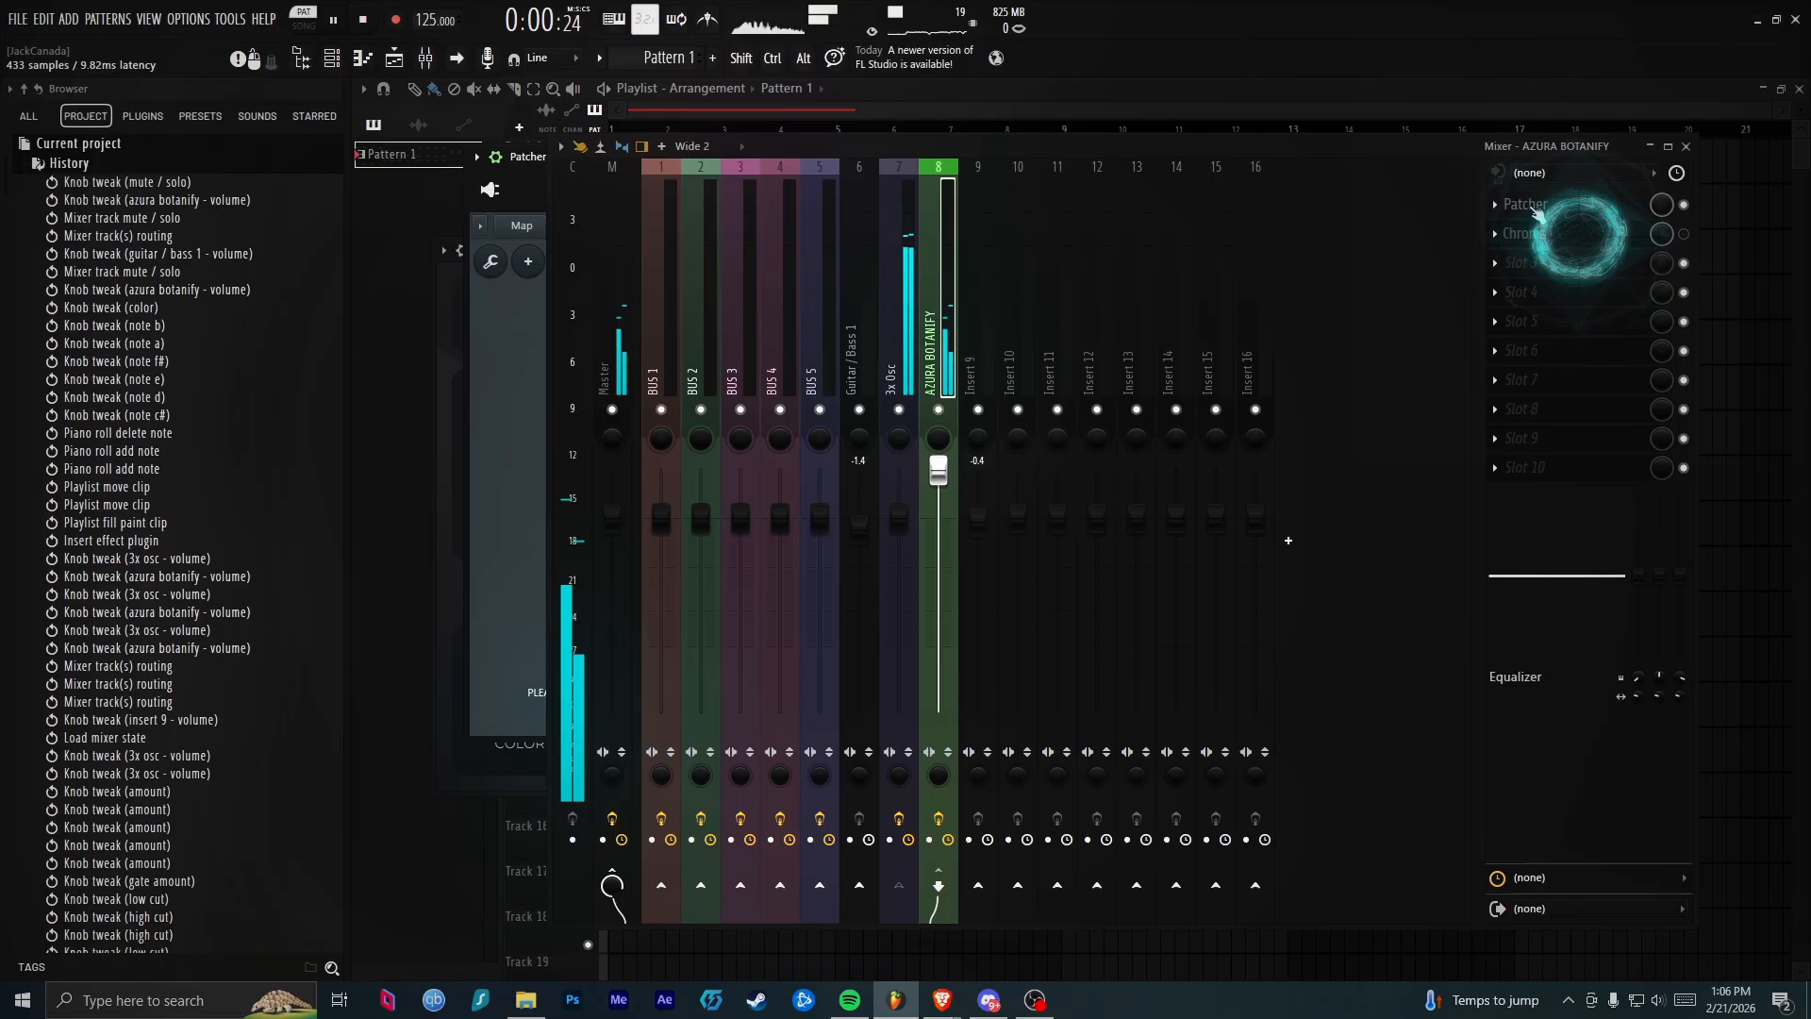
Close the mixer, Chroma, limiter and Fruity Soft Clipper windows
click(1688, 148)
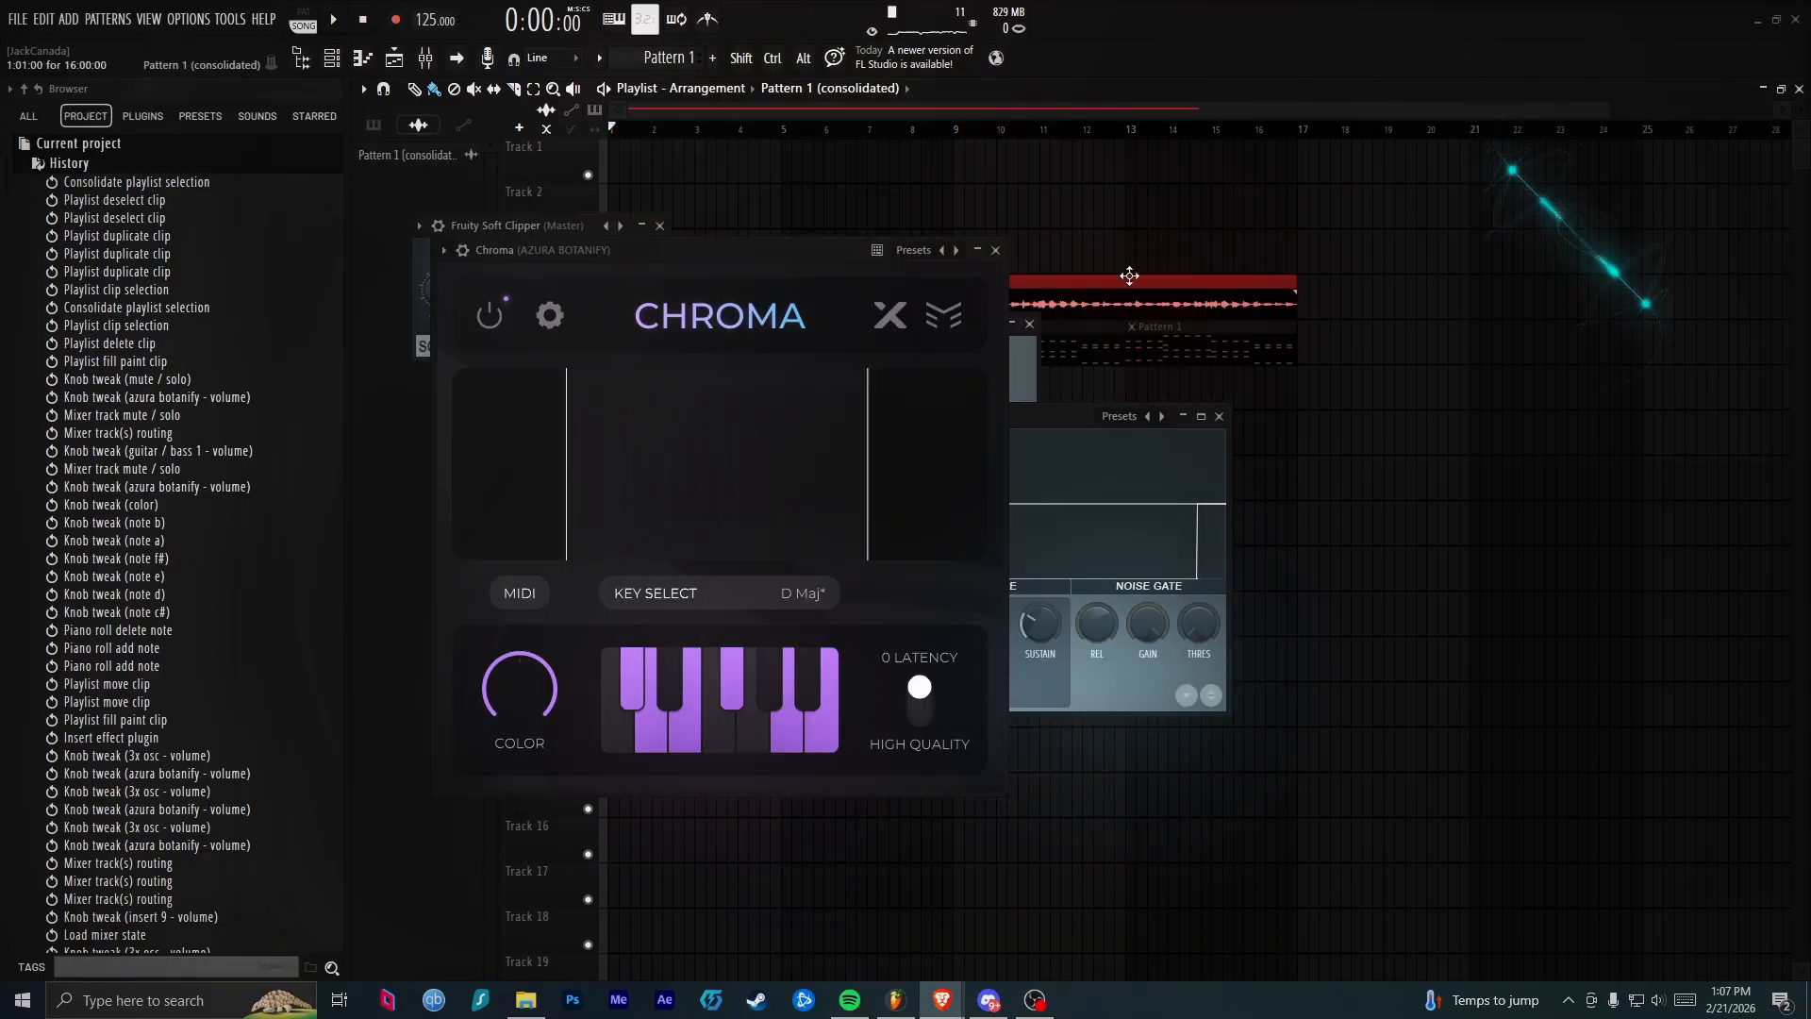
click(996, 250)
click(1217, 416)
click(659, 226)
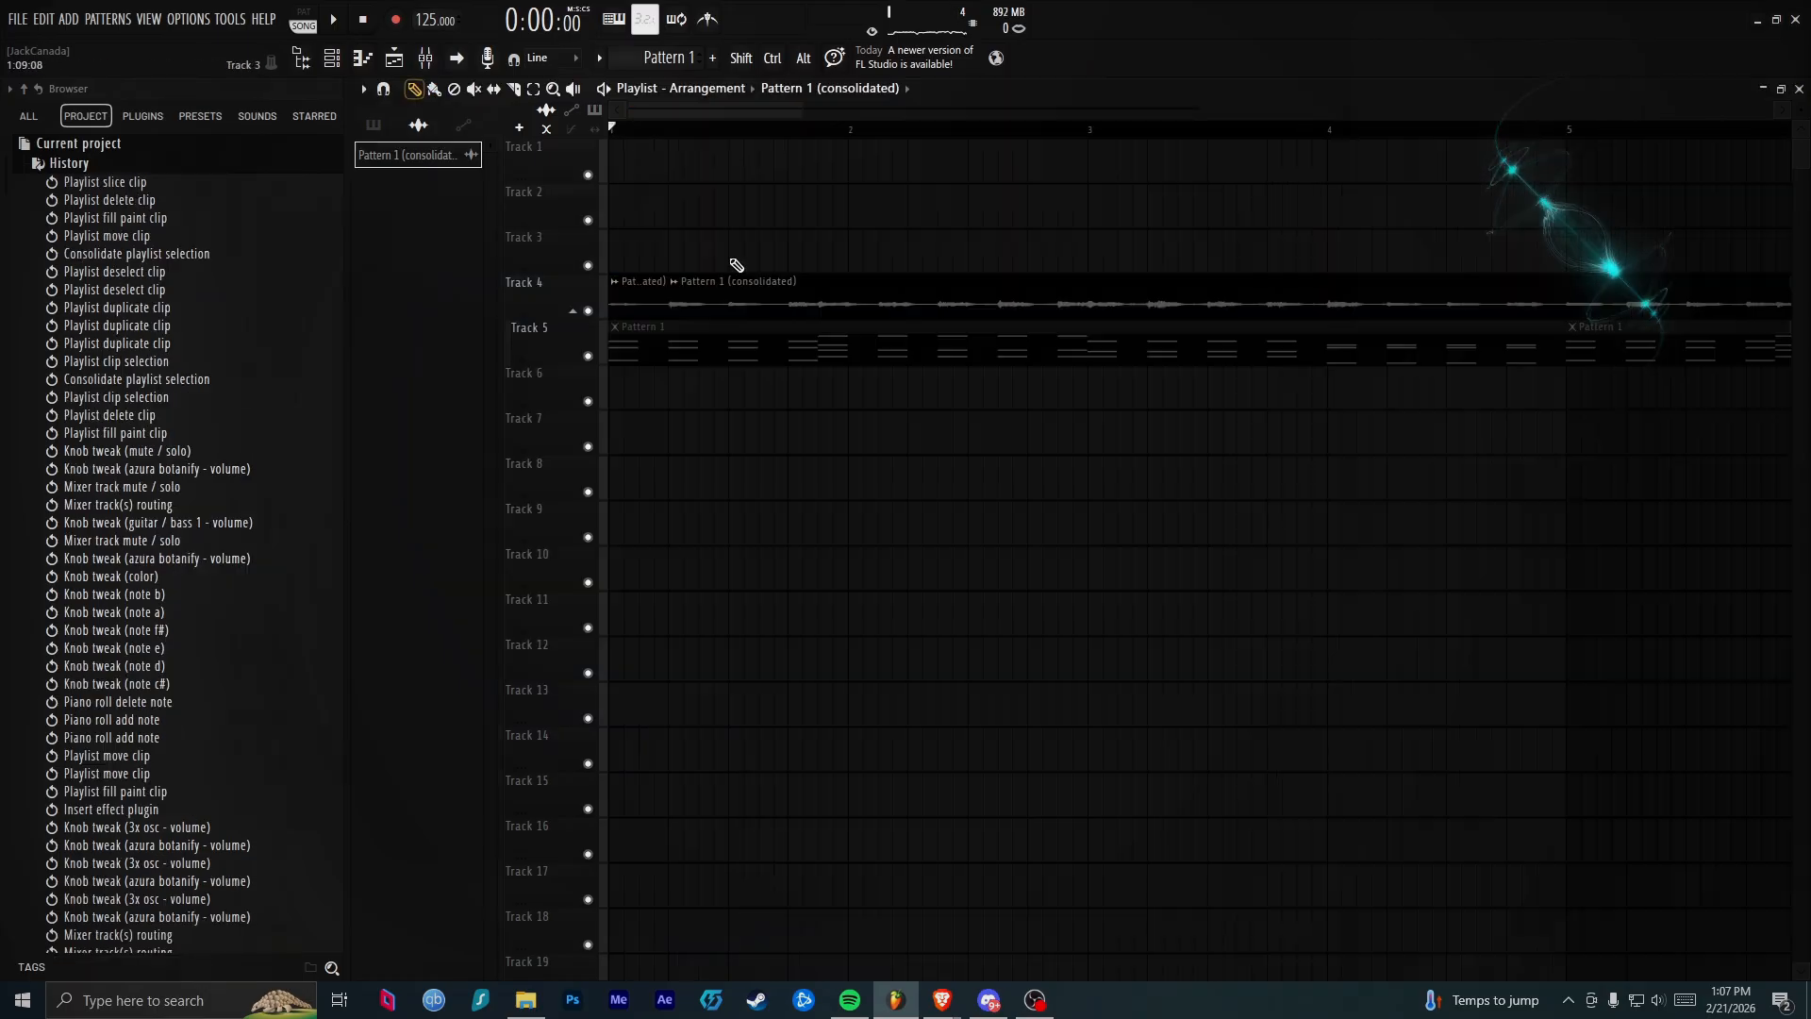
Move the long consolidated clip further along Track 4 and duplicate the short slice at the start of bar 1
drag(1011, 256, 1059, 258)
right_click(1060, 259)
drag(799, 285, 1156, 277)
ctrl+click(641, 297)
key(ctrl+b)
key(space)
Duplicate the short slices to fill bar 1 of Track 4 and move the long clip to start at bar 2
click(920, 247)
right_click(921, 248)
key(space)
drag(776, 307, 641, 298)
key(ctrl+b)
key(space)
drag(1051, 295, 877, 288)
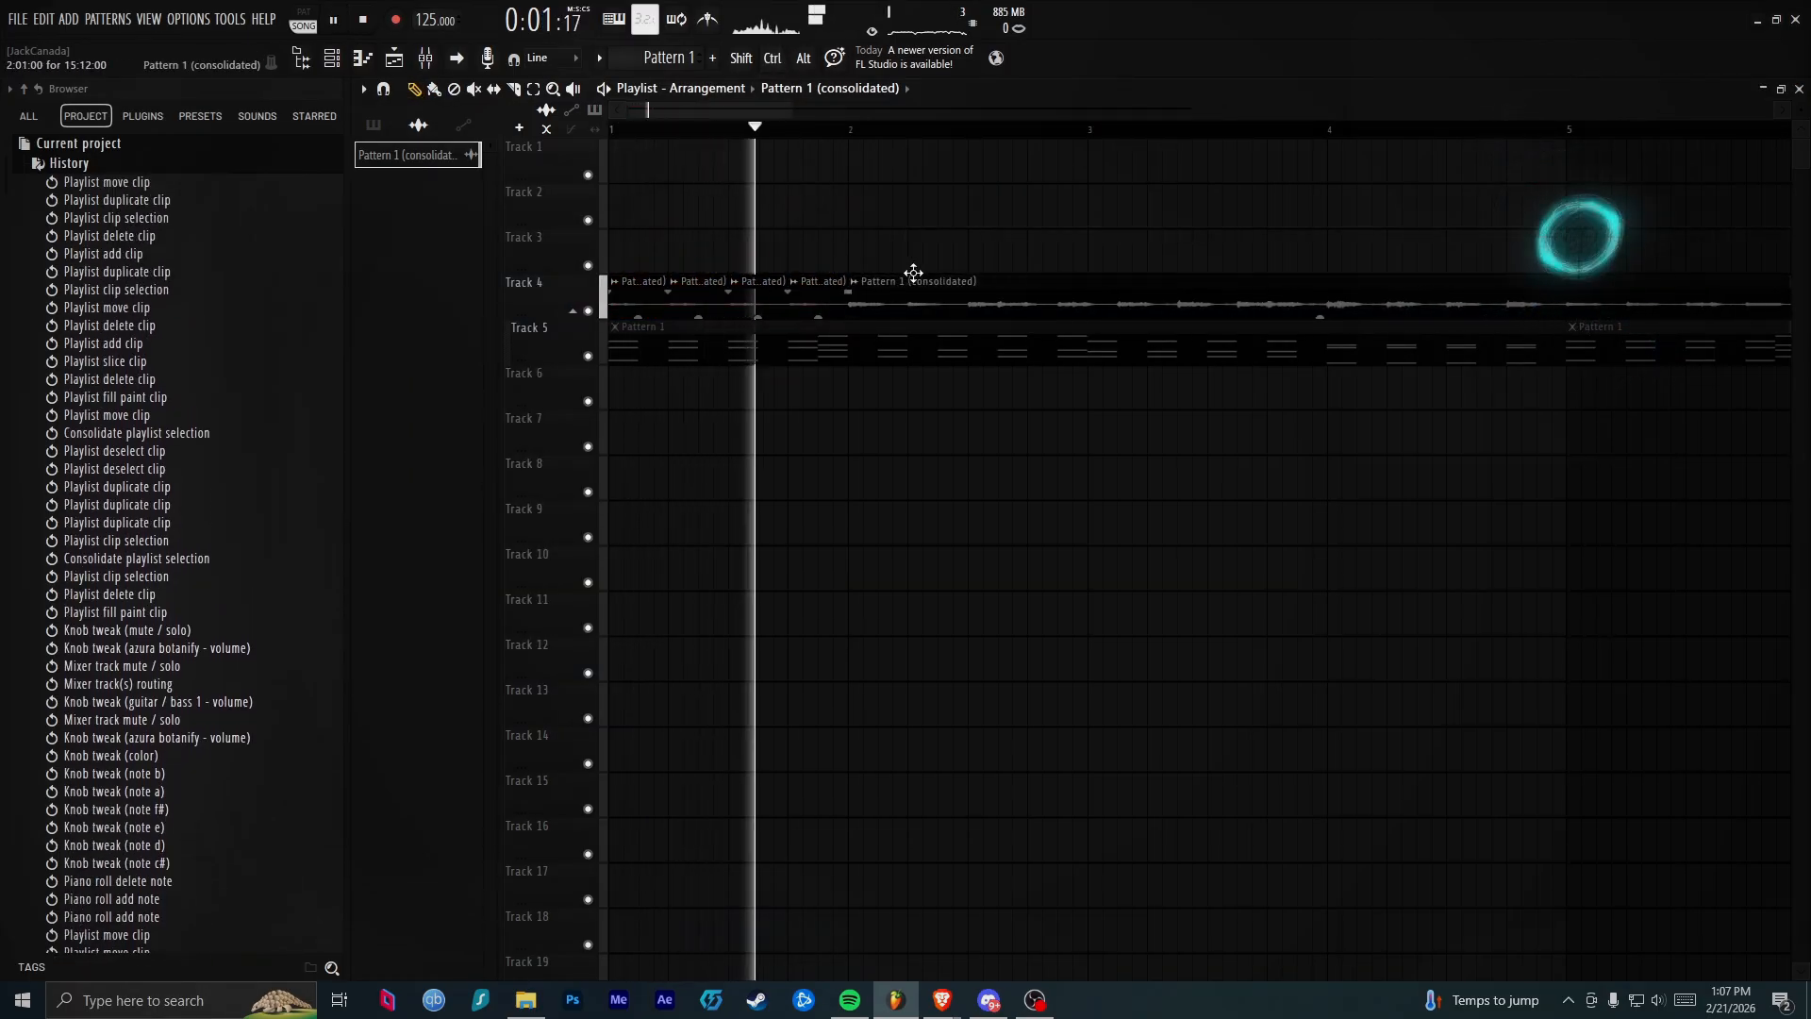
Delete the short consolidated clips on Track 3 in the second half of bar 1
click(1028, 252)
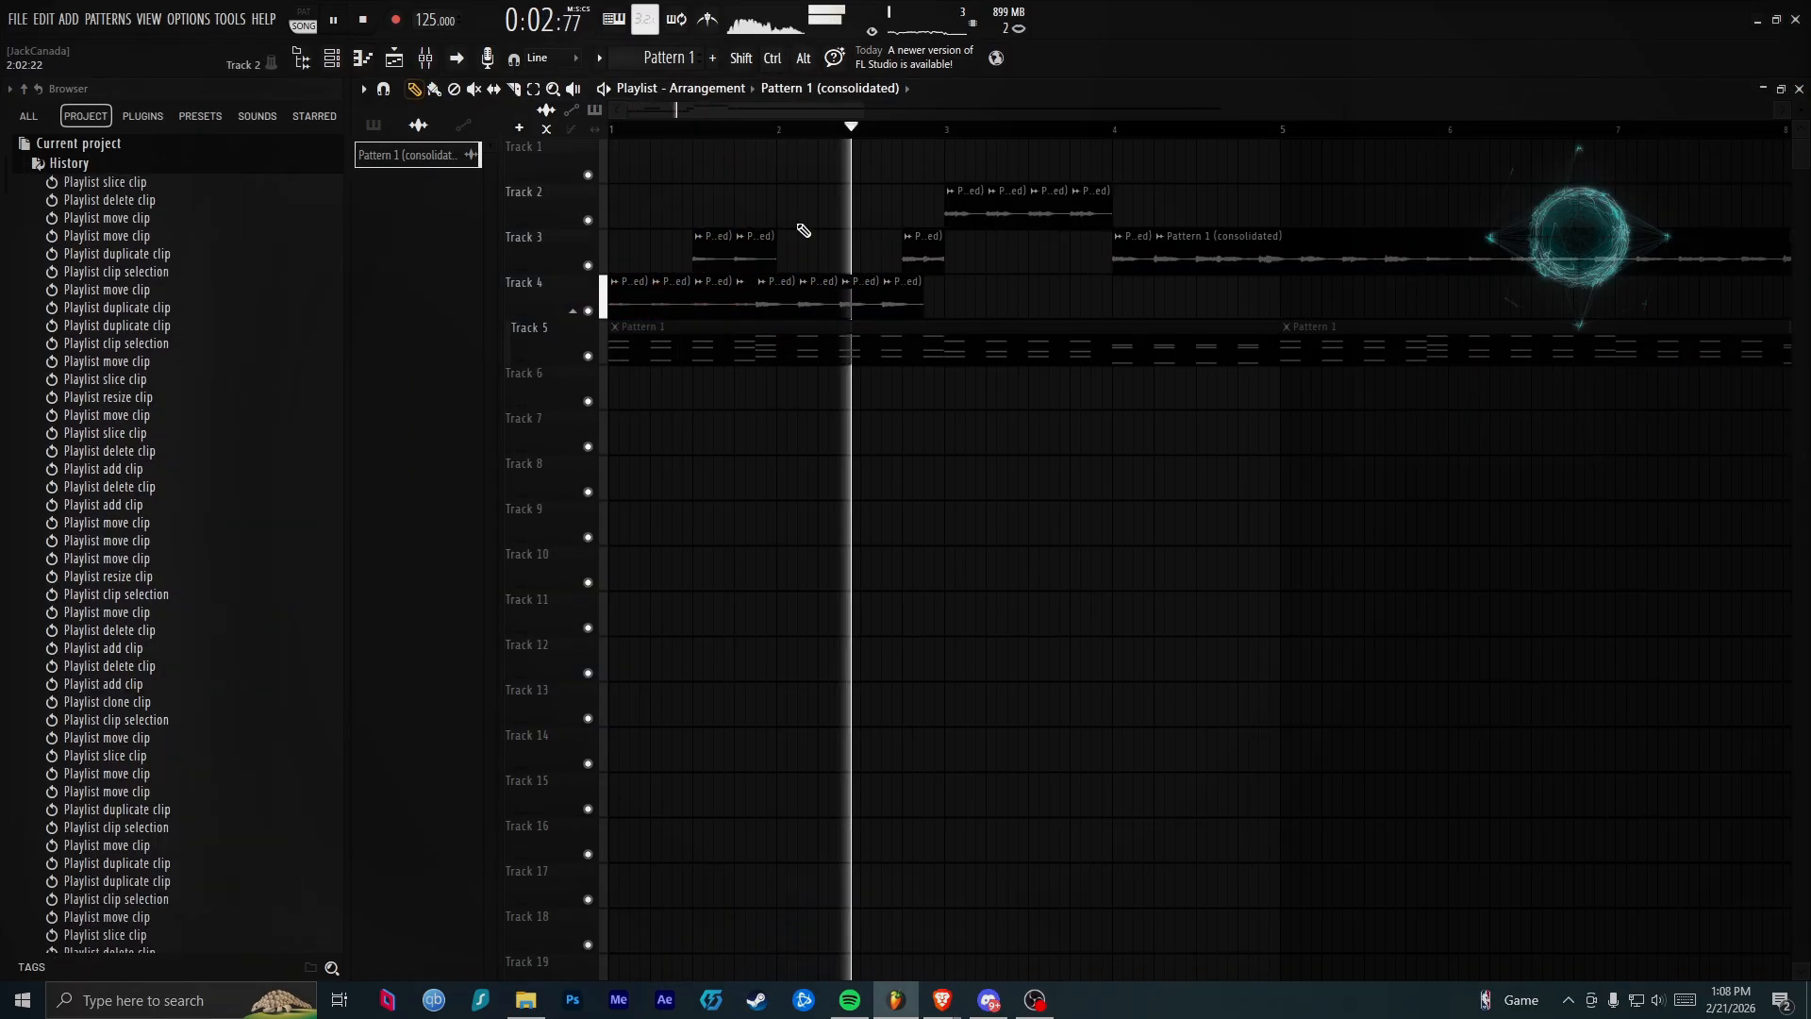
right_click(756, 250)
click(1049, 255)
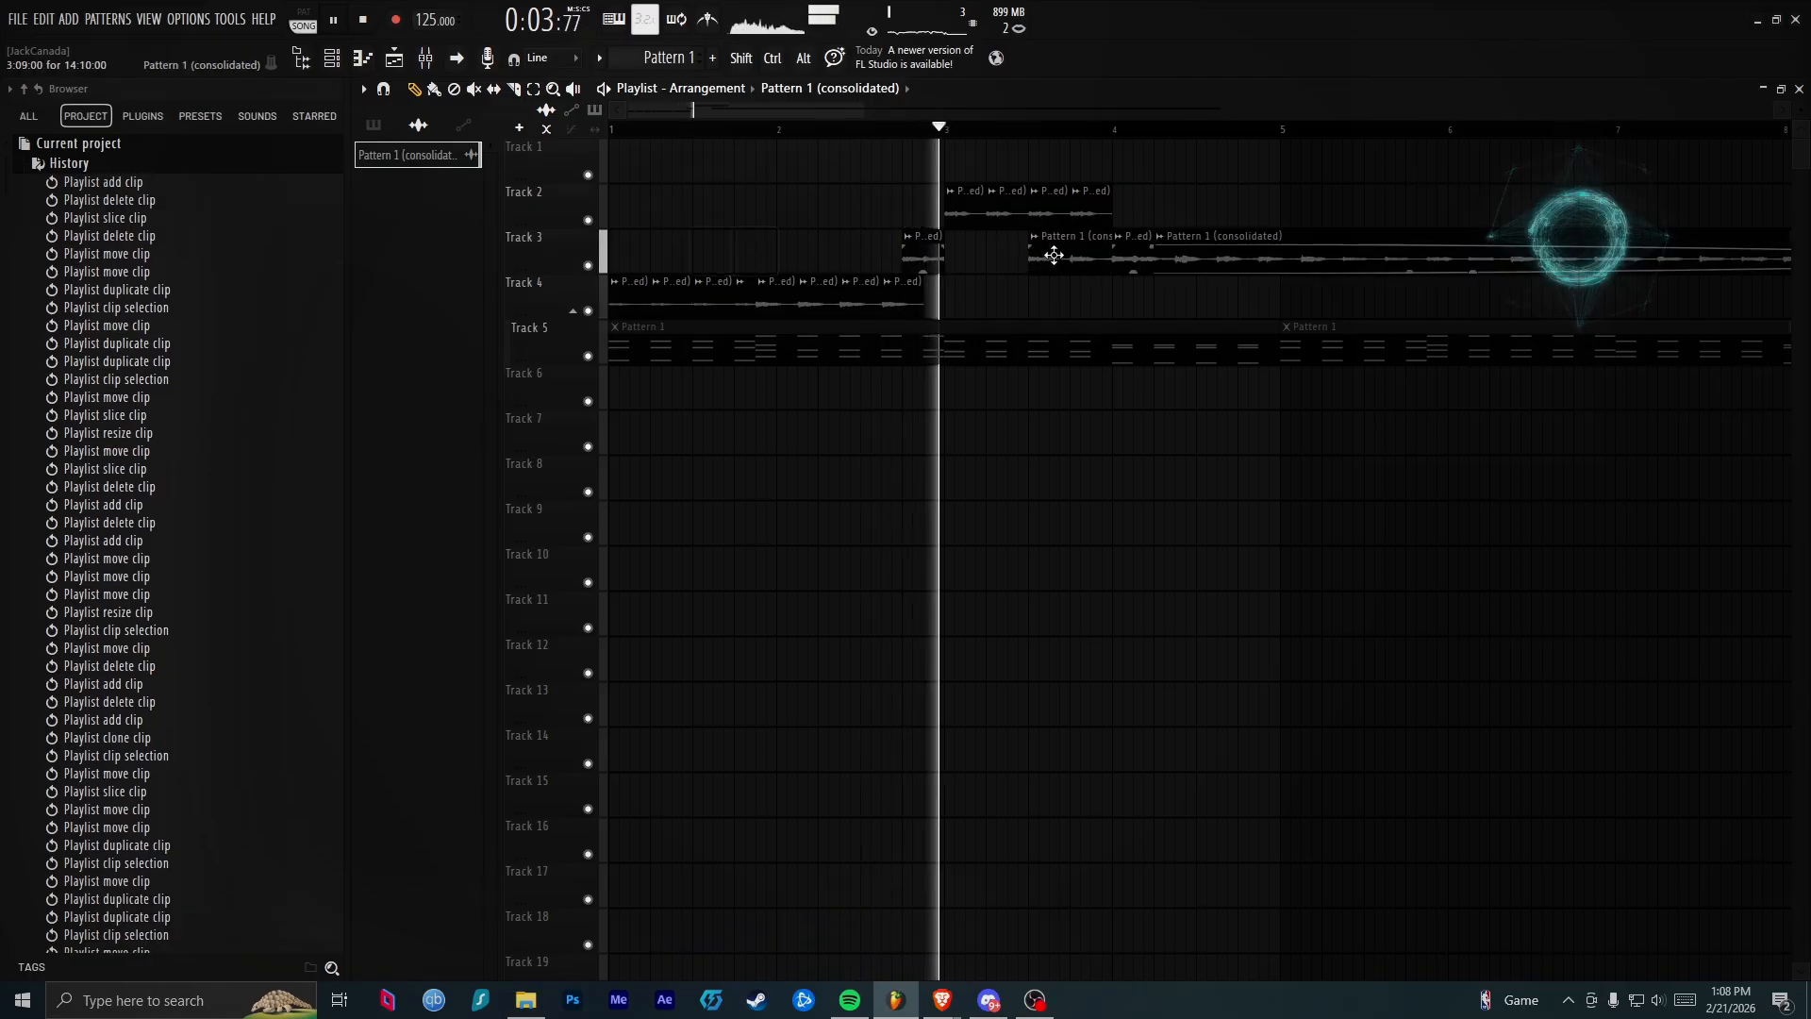
right_click(1051, 255)
scroll(1168, 227, up, 3)
click(1204, 200)
right_click(1207, 204)
click(1216, 213)
right_click(1215, 215)
Undo the last playlist edit and pull the clip boundary on Track 3 slightly earlier
key(space)
key(ctrl+z)
drag(1111, 257, 1093, 256)
double_click(1087, 257)
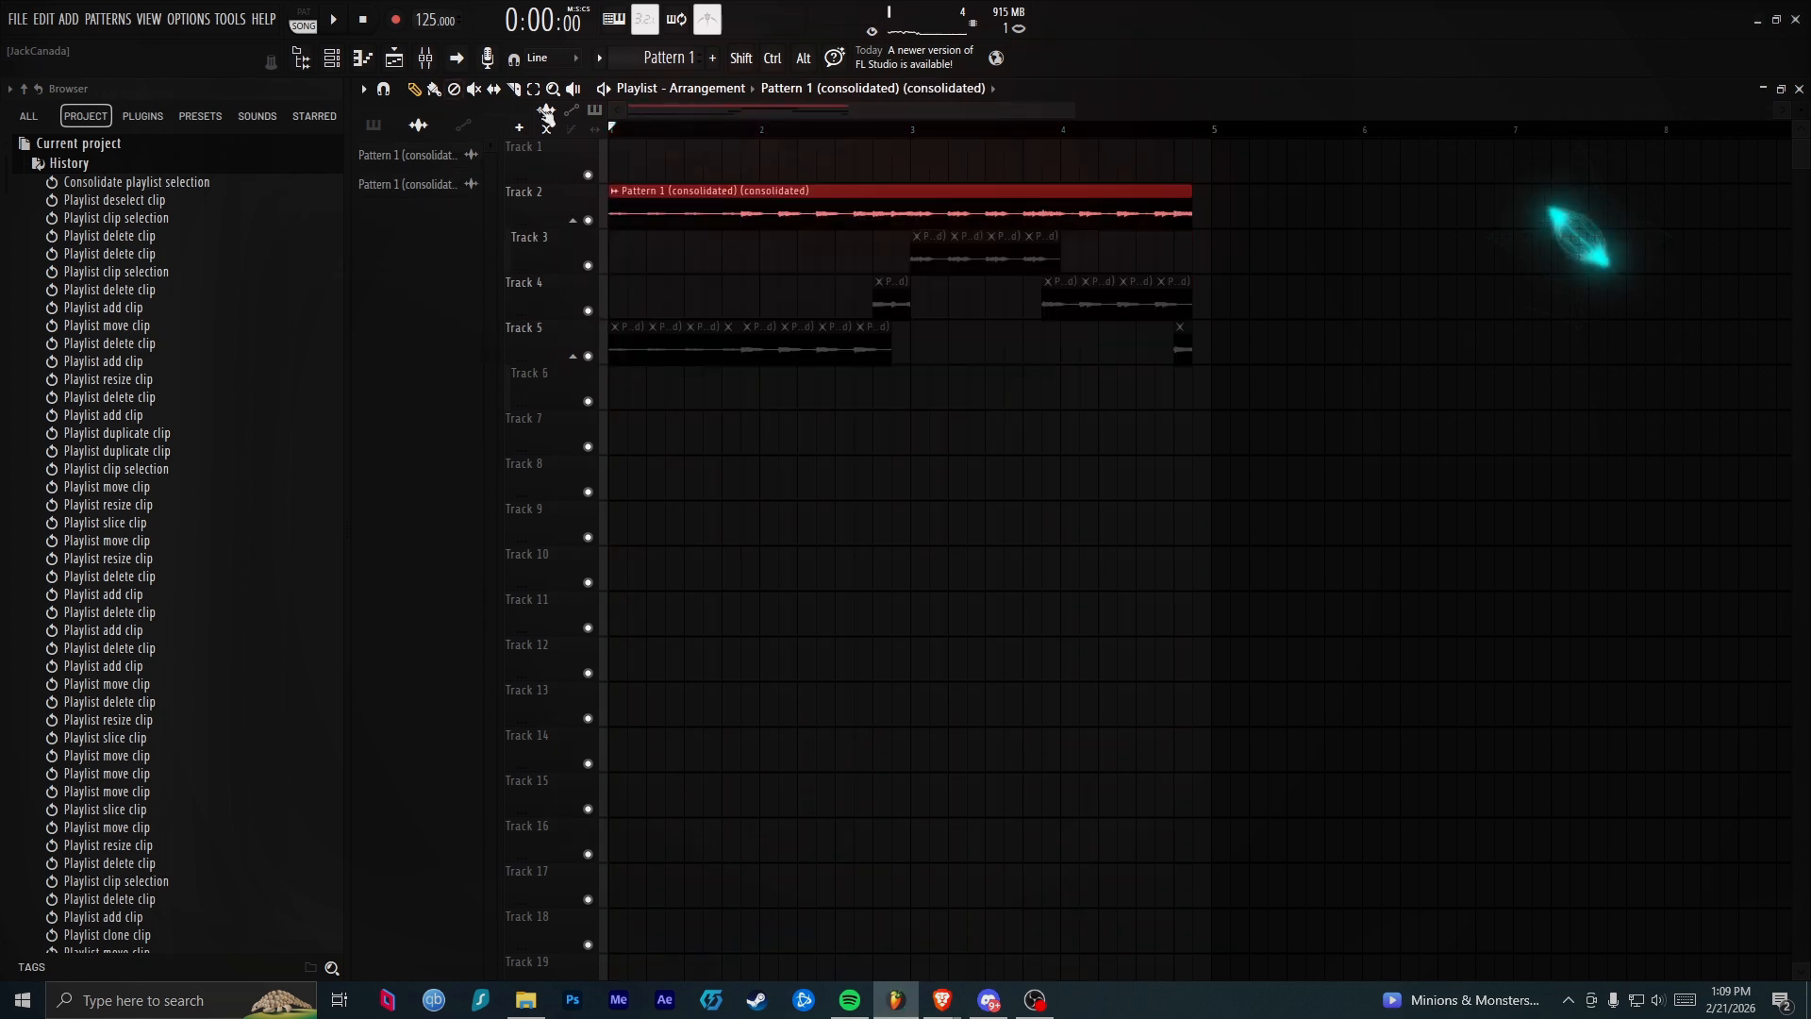
Raise the channel volume of the newly consolidated clip on Track 2 and assign it to its own free mixer track
double_click(675, 207)
drag(751, 207, 751, 195)
click(883, 177)
double_click(720, 213)
key(ctrl+l)
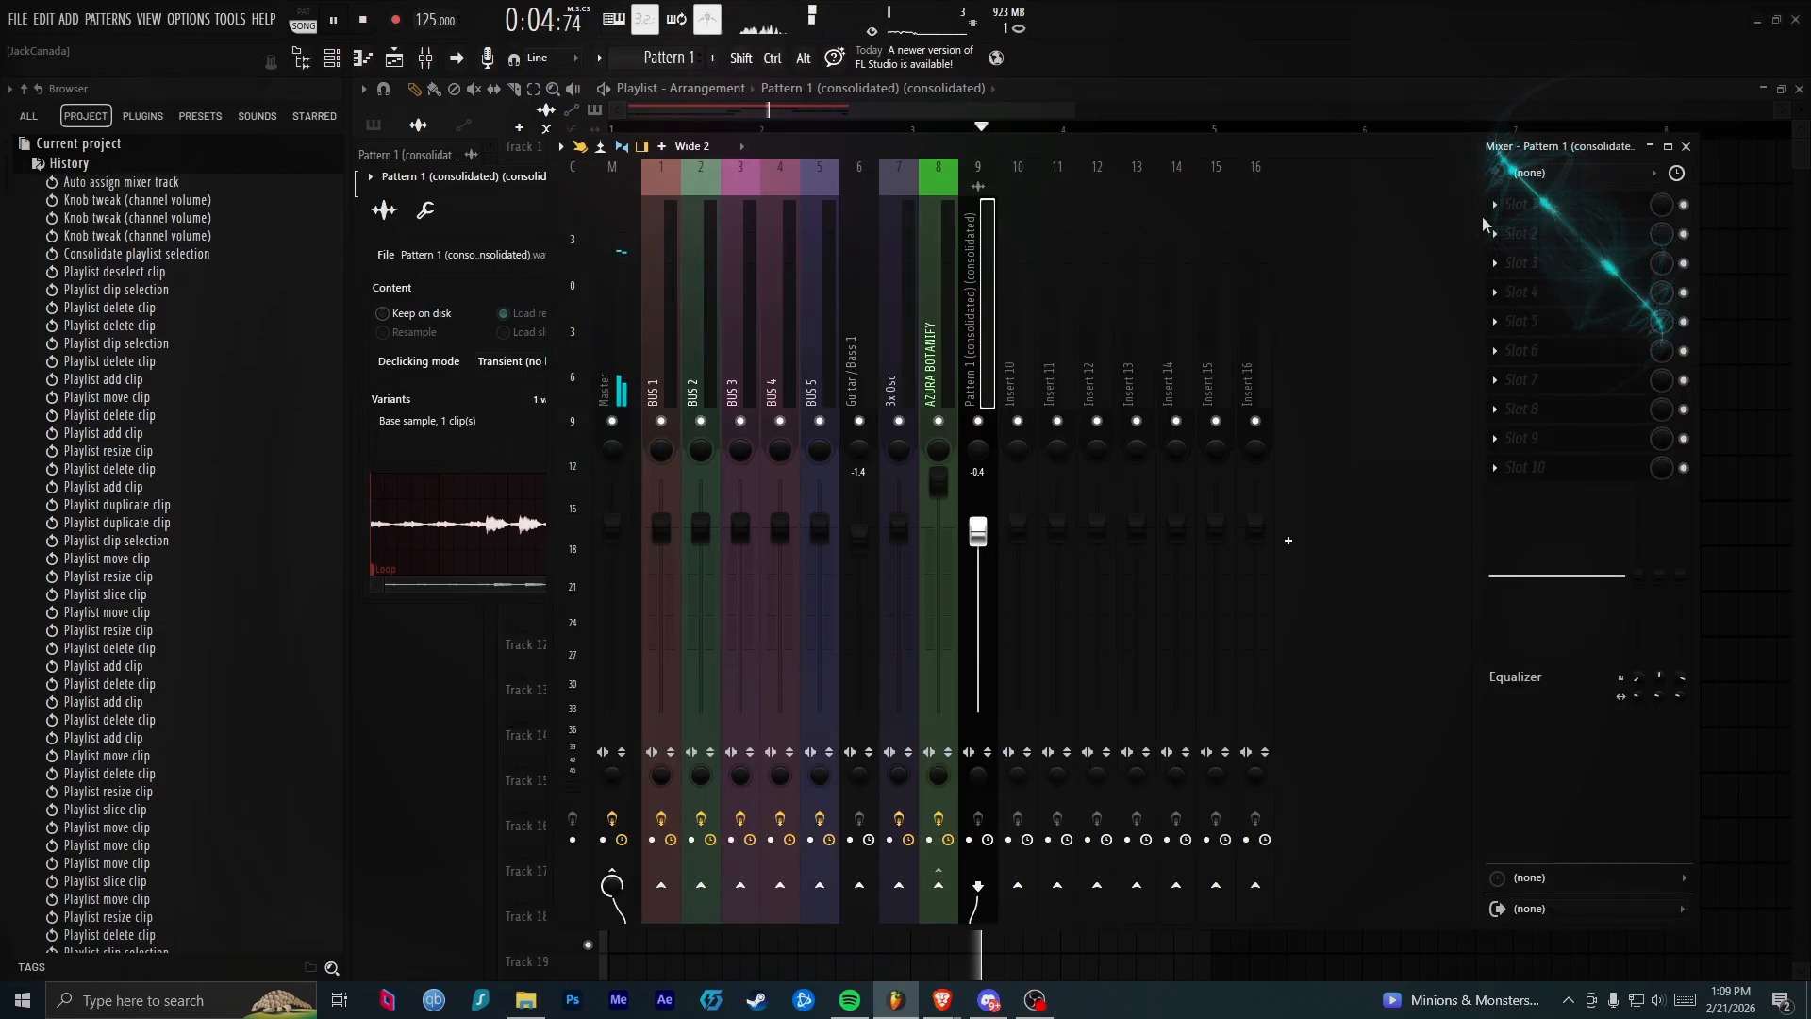
Insert Fruity Parametric EQ 2 on the clip's mixer track, using the 40Hz + 18kHz cut preset with the low cut raised and softened
click(1494, 206)
click(811, 140)
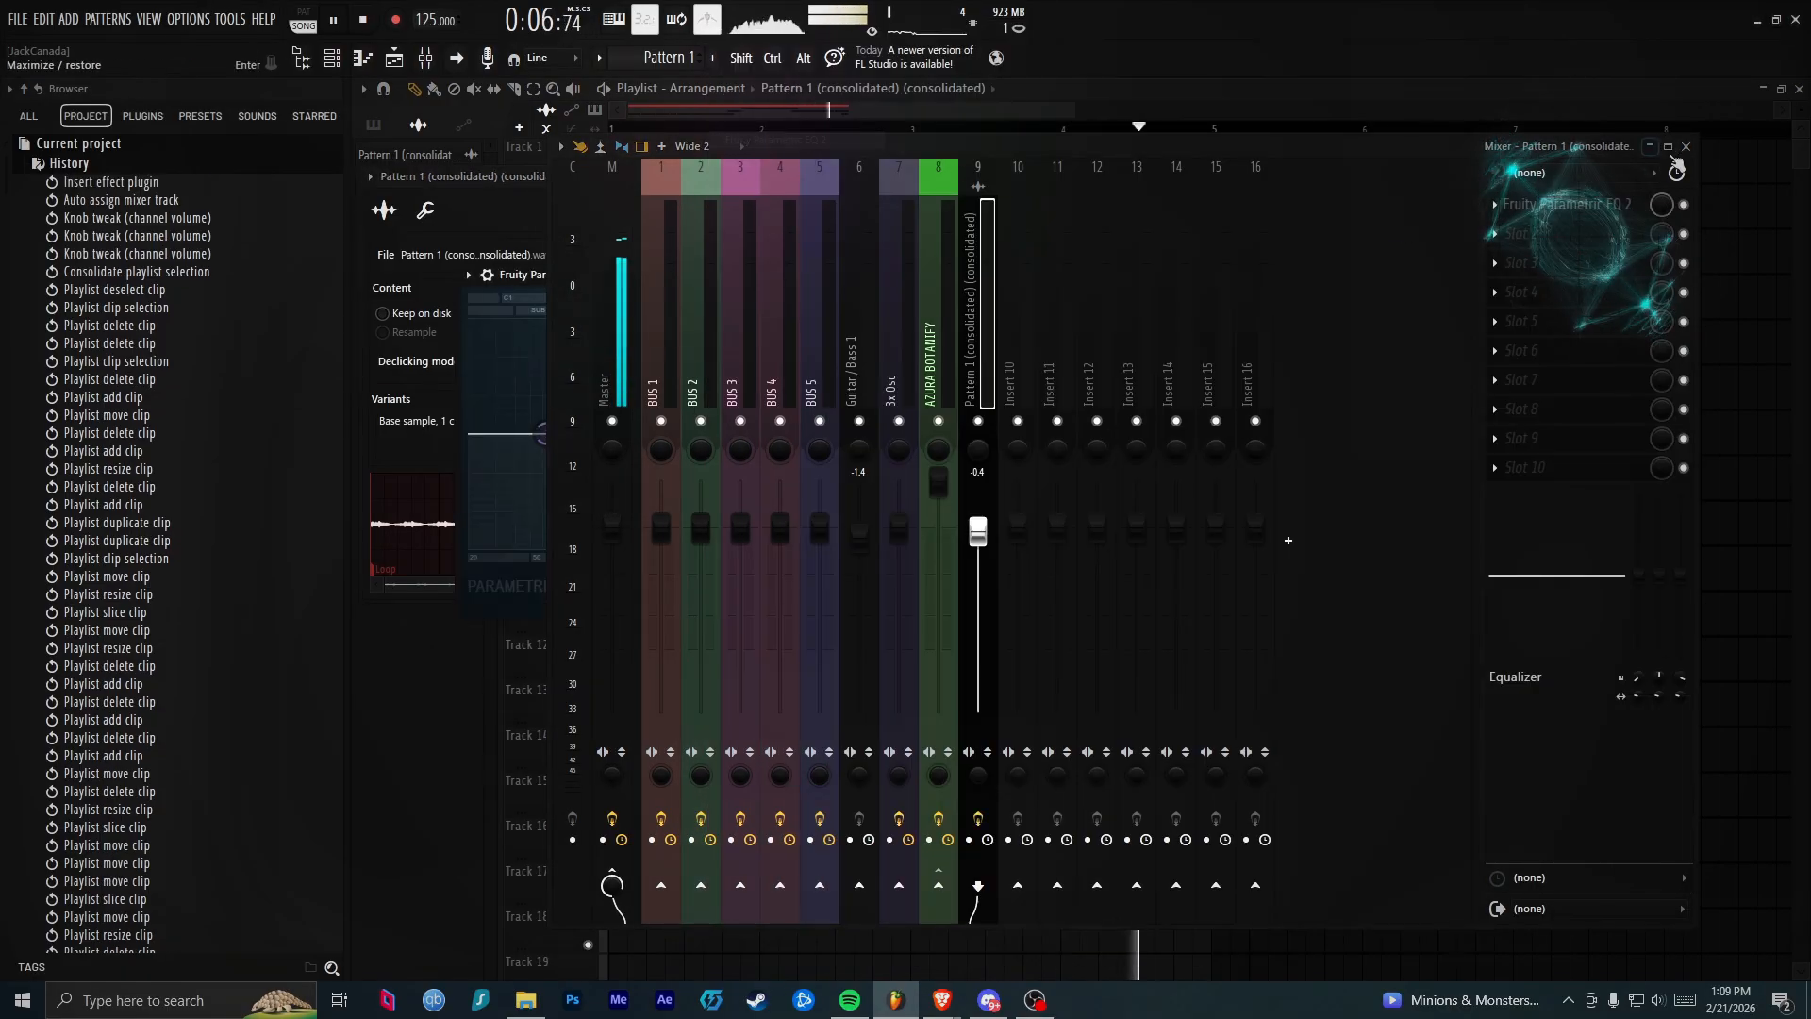
click(1025, 277)
click(1054, 342)
drag(515, 434, 667, 434)
scroll(647, 441, up, 4)
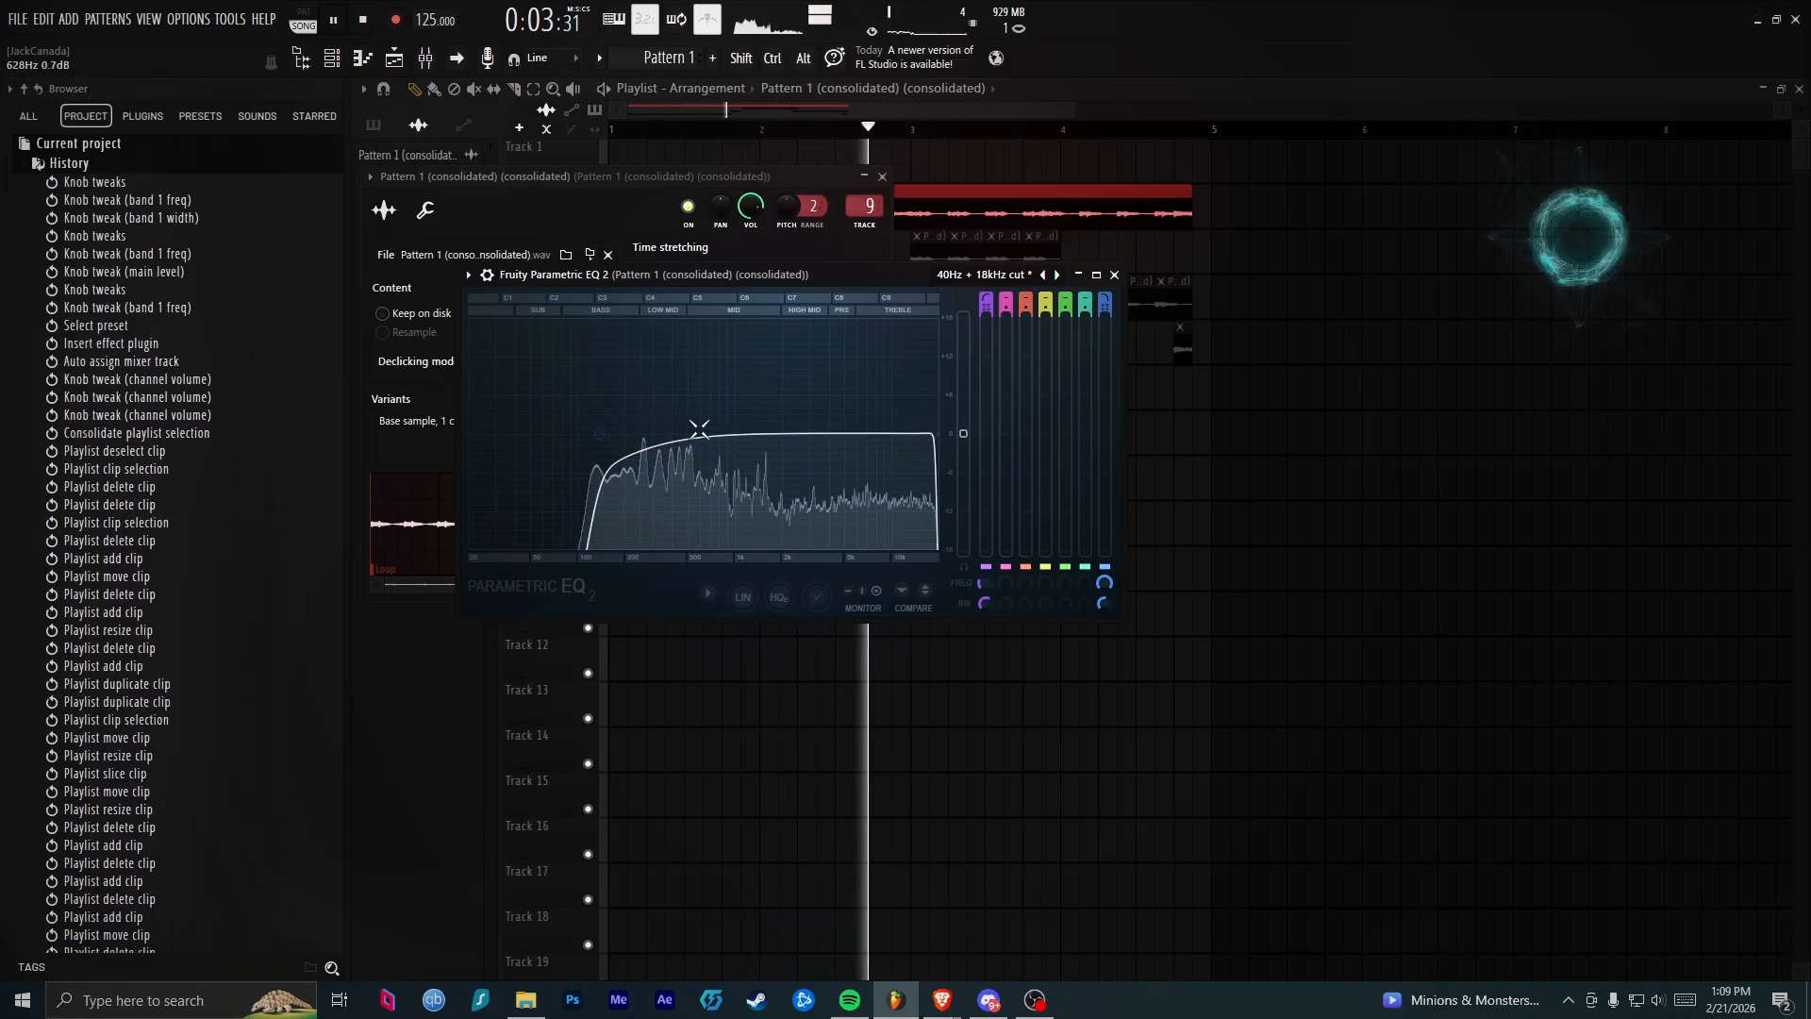
Load Lair in the second effect slot of the consolidated clip's mixer track
key(F9)
click(1494, 234)
click(798, 496)
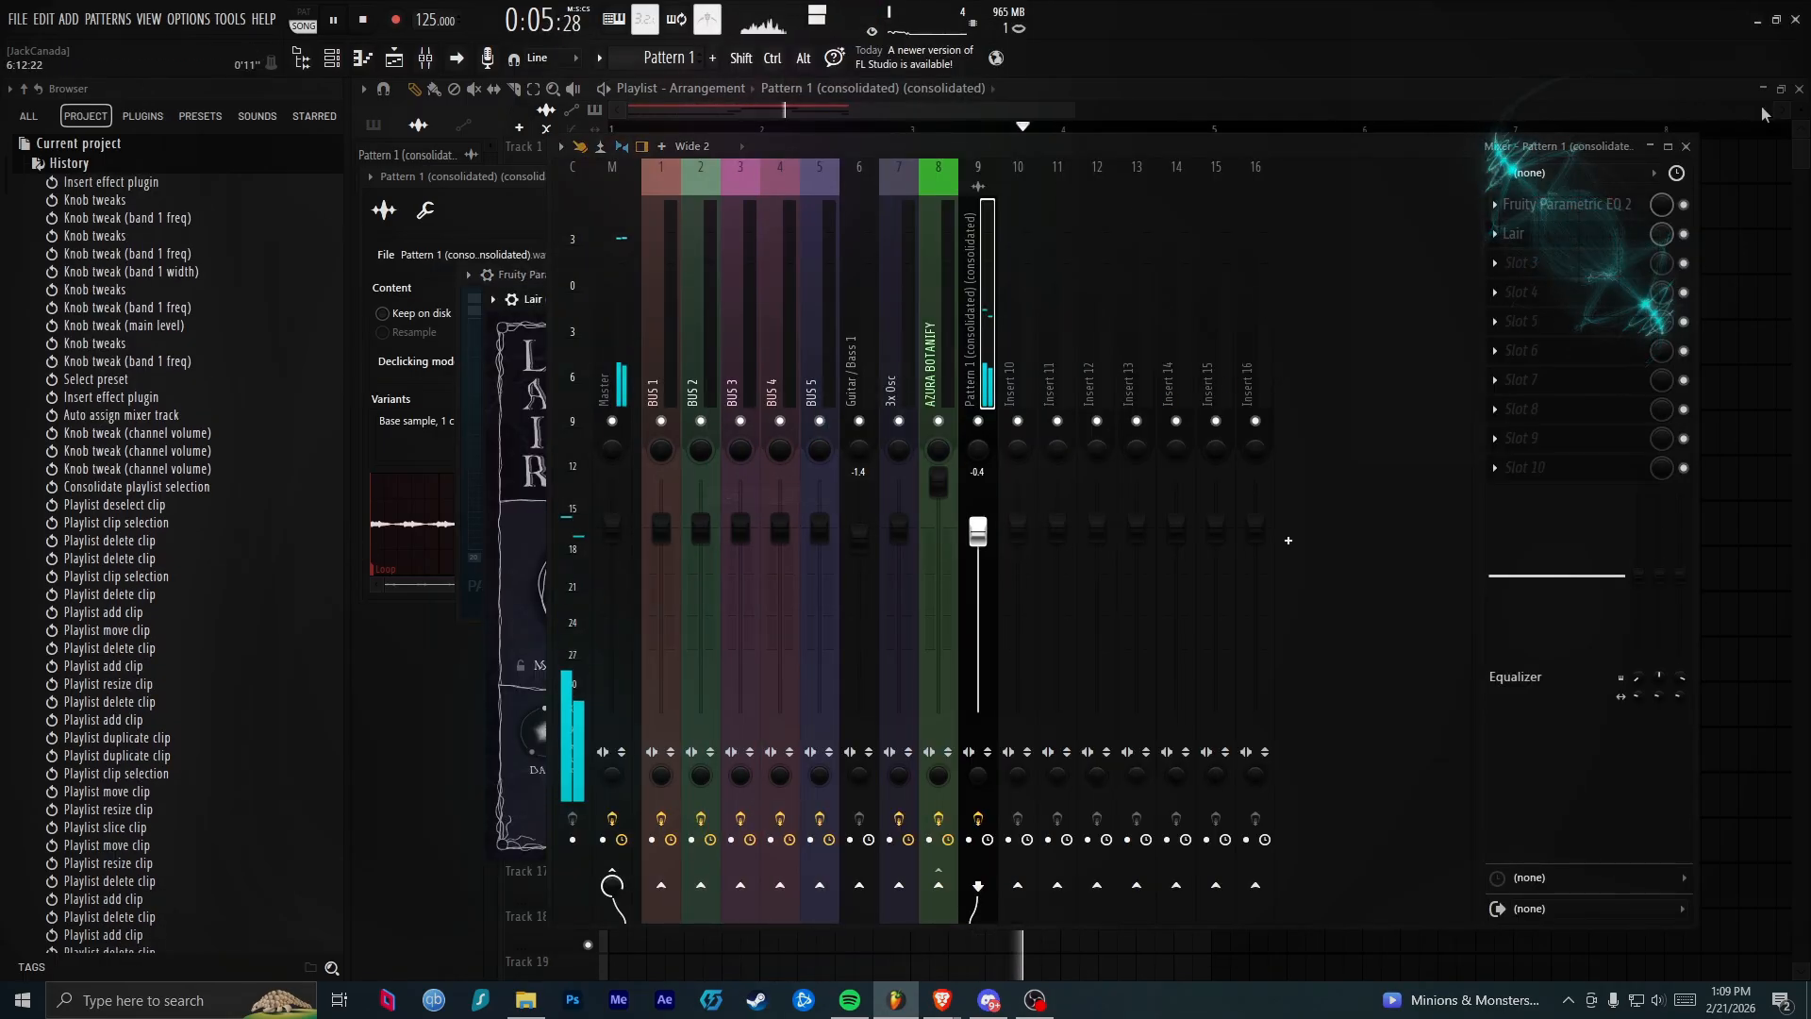
Review Lair's settings and adjust its mix level in the second effect slot of the consolidated clip's mixer track
drag(1662, 240, 1664, 255)
click(1687, 146)
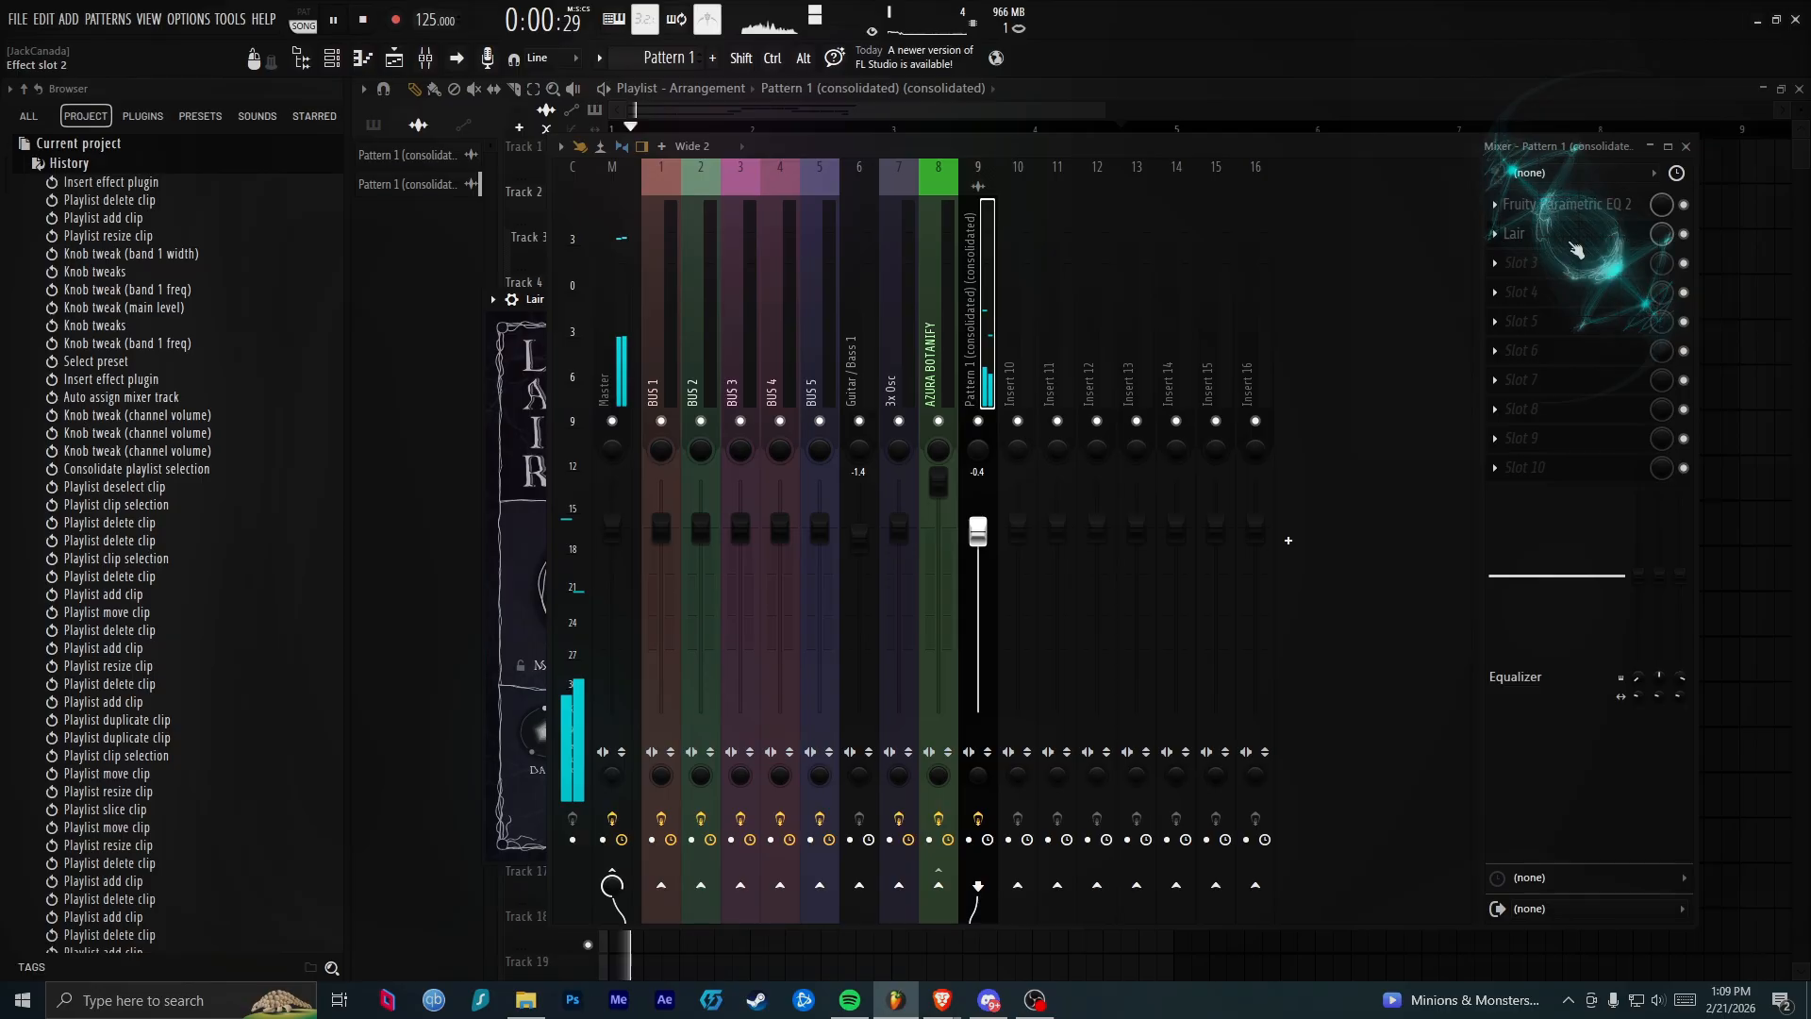
click(1588, 234)
click(1590, 234)
click(1687, 146)
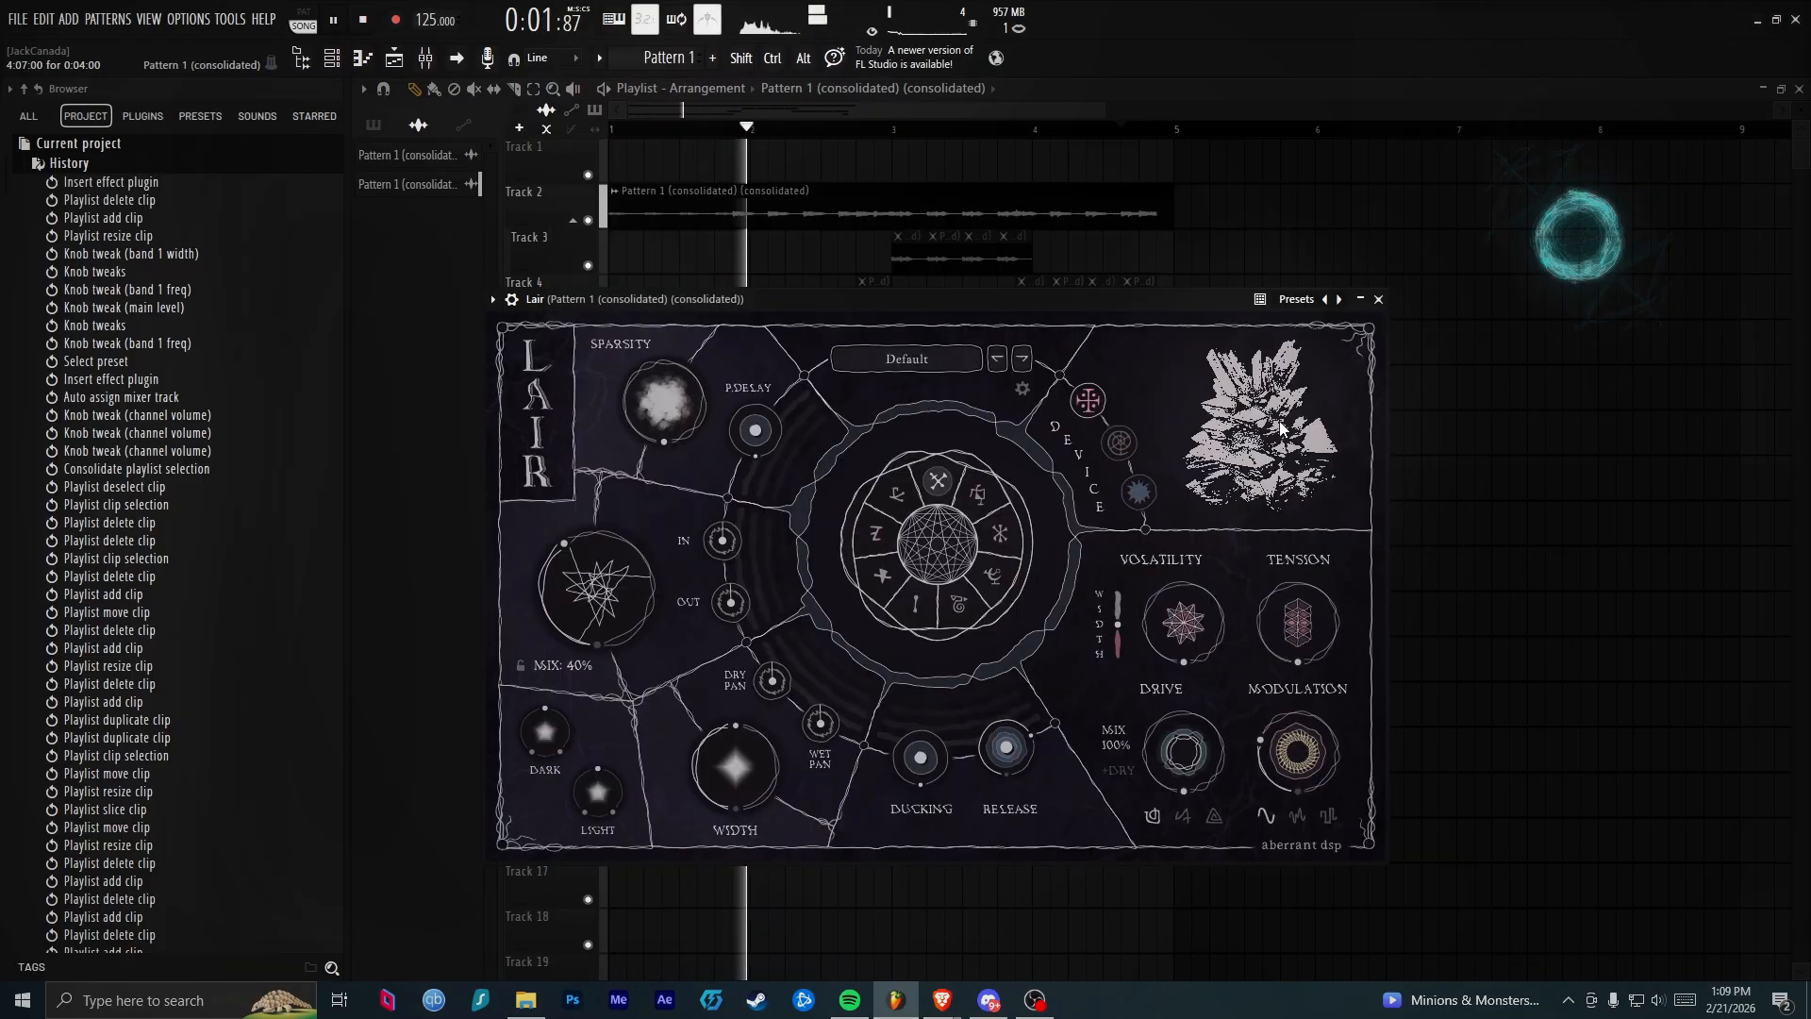
click(1375, 302)
key(F9)
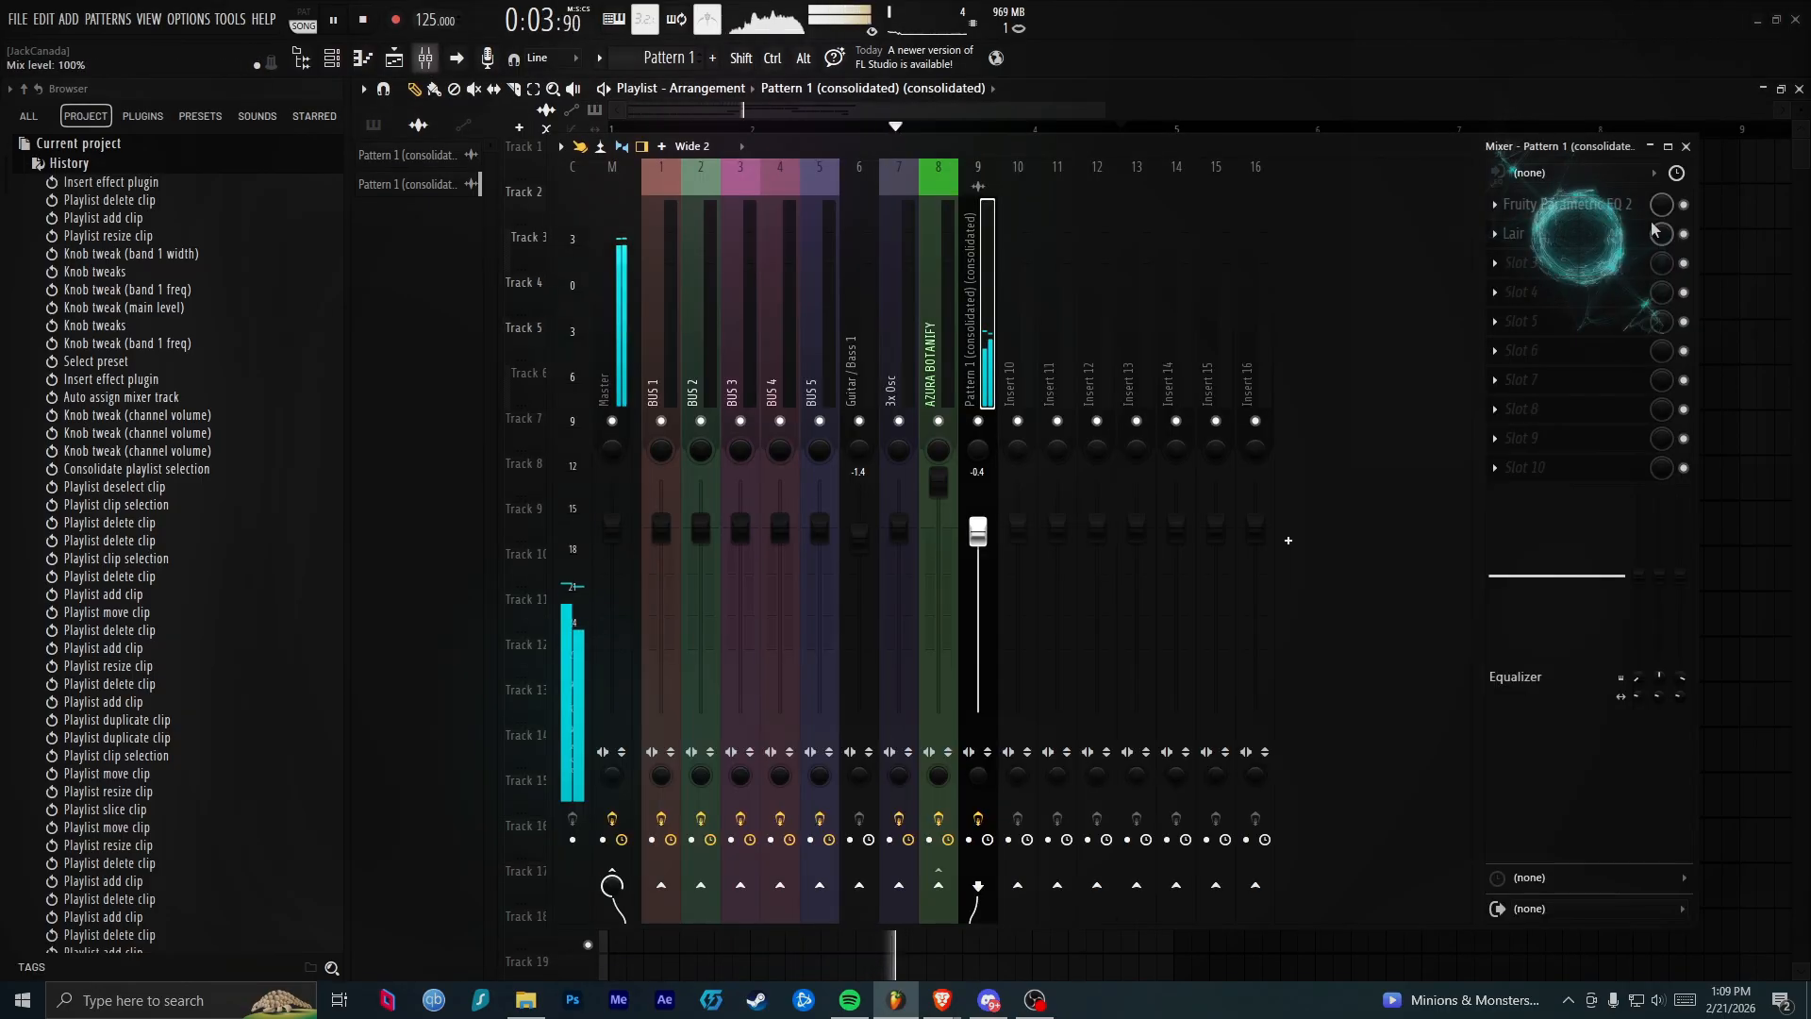
drag(1623, 234, 1667, 211)
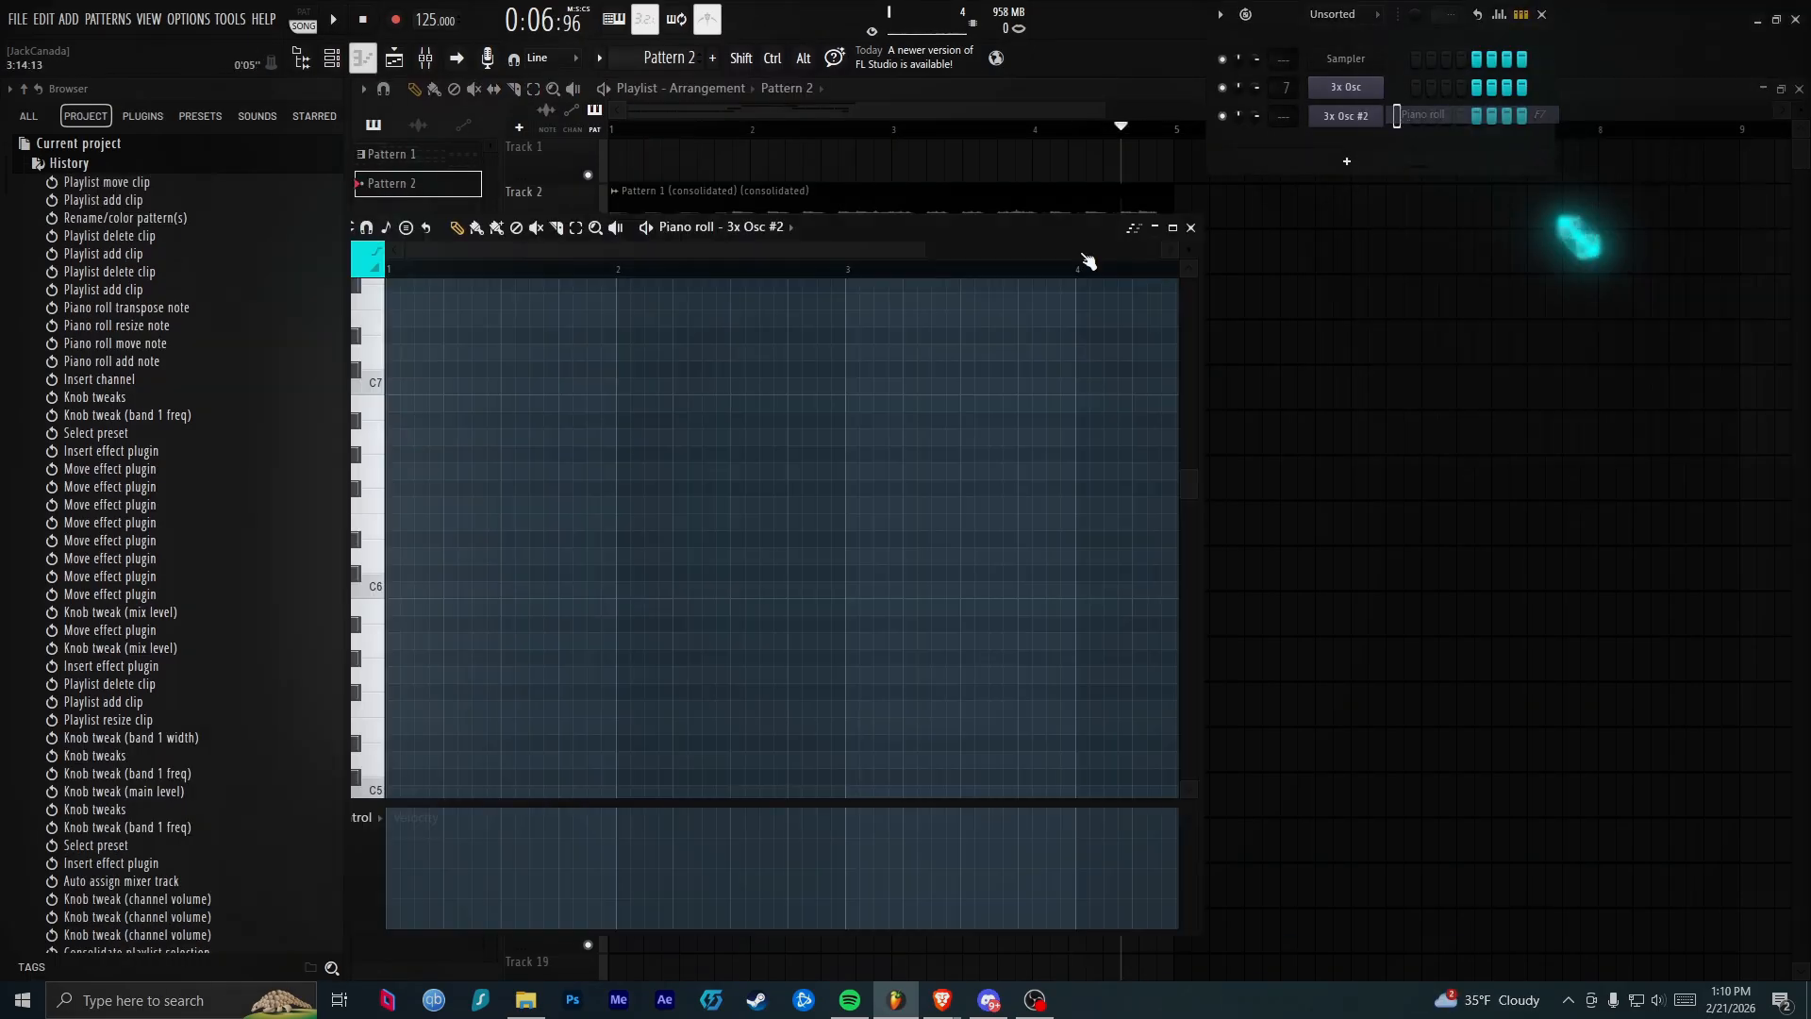
Draw a long F6 note from bar 1 in the 3x Osc #2 piano roll, followed by a short G6 just before bar 2
click(396, 420)
drag(333, 420, 300, 491)
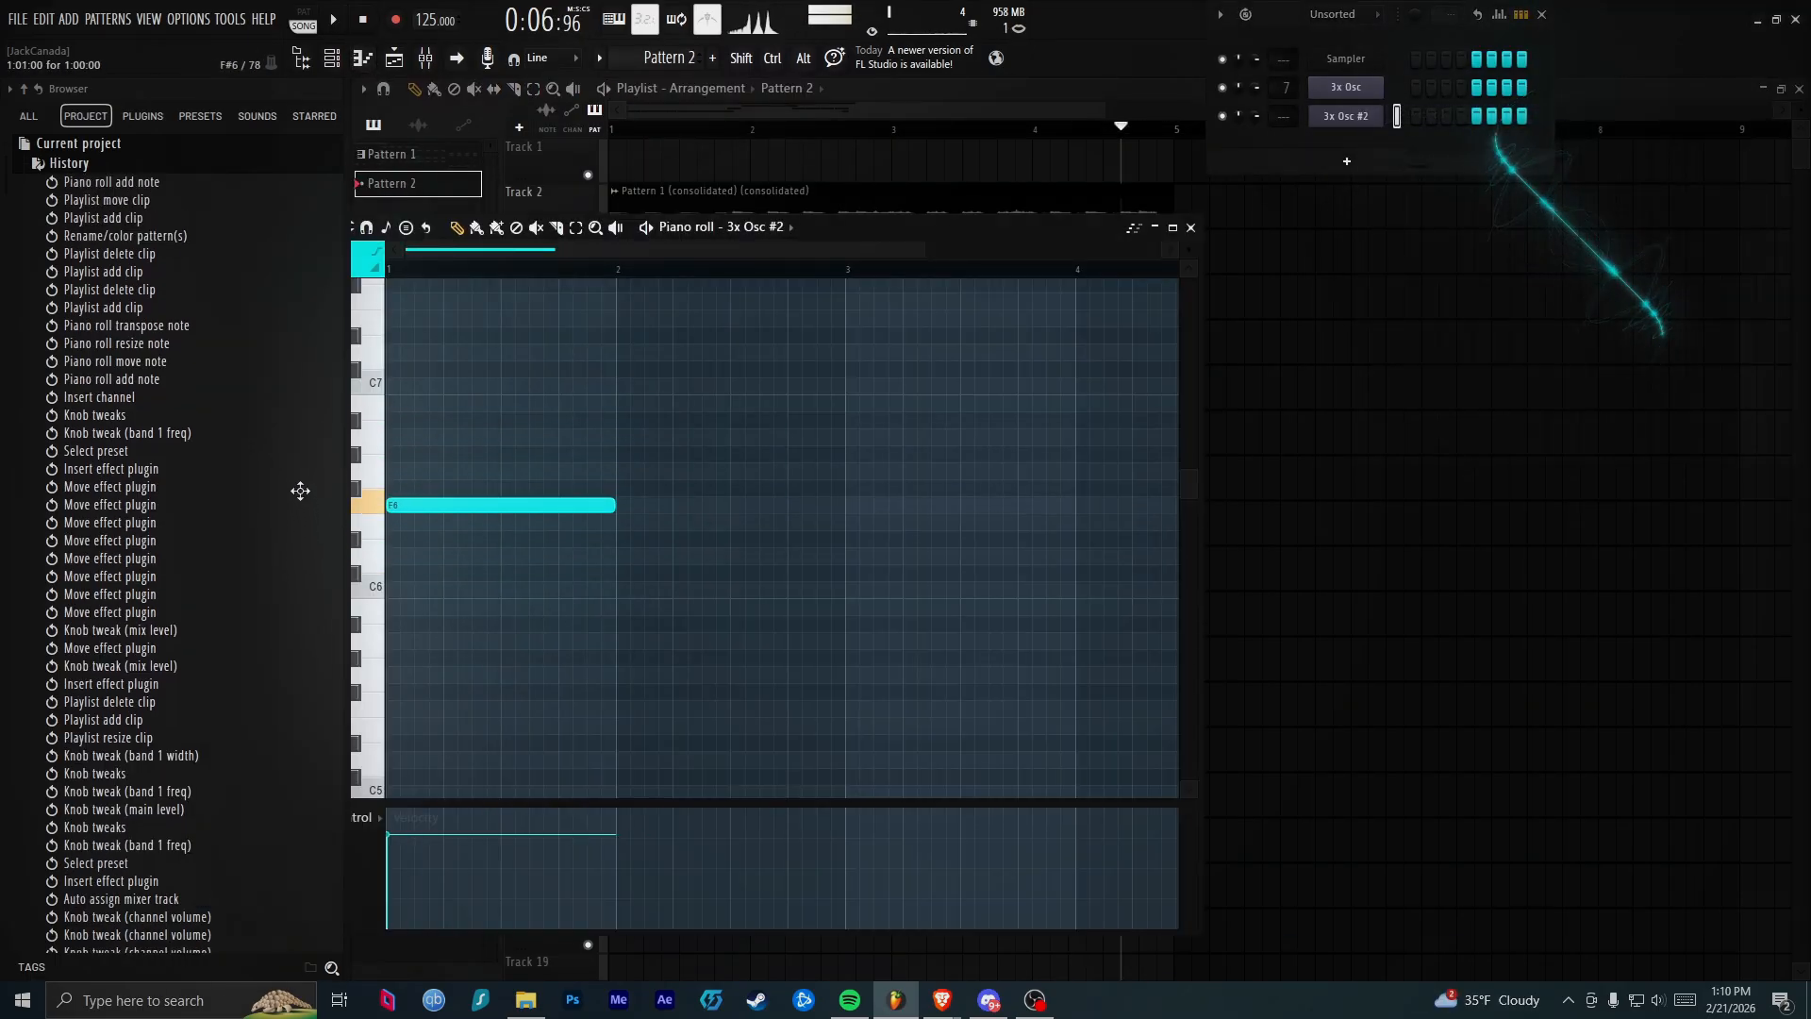
key(space)
scroll(485, 412, up, 2)
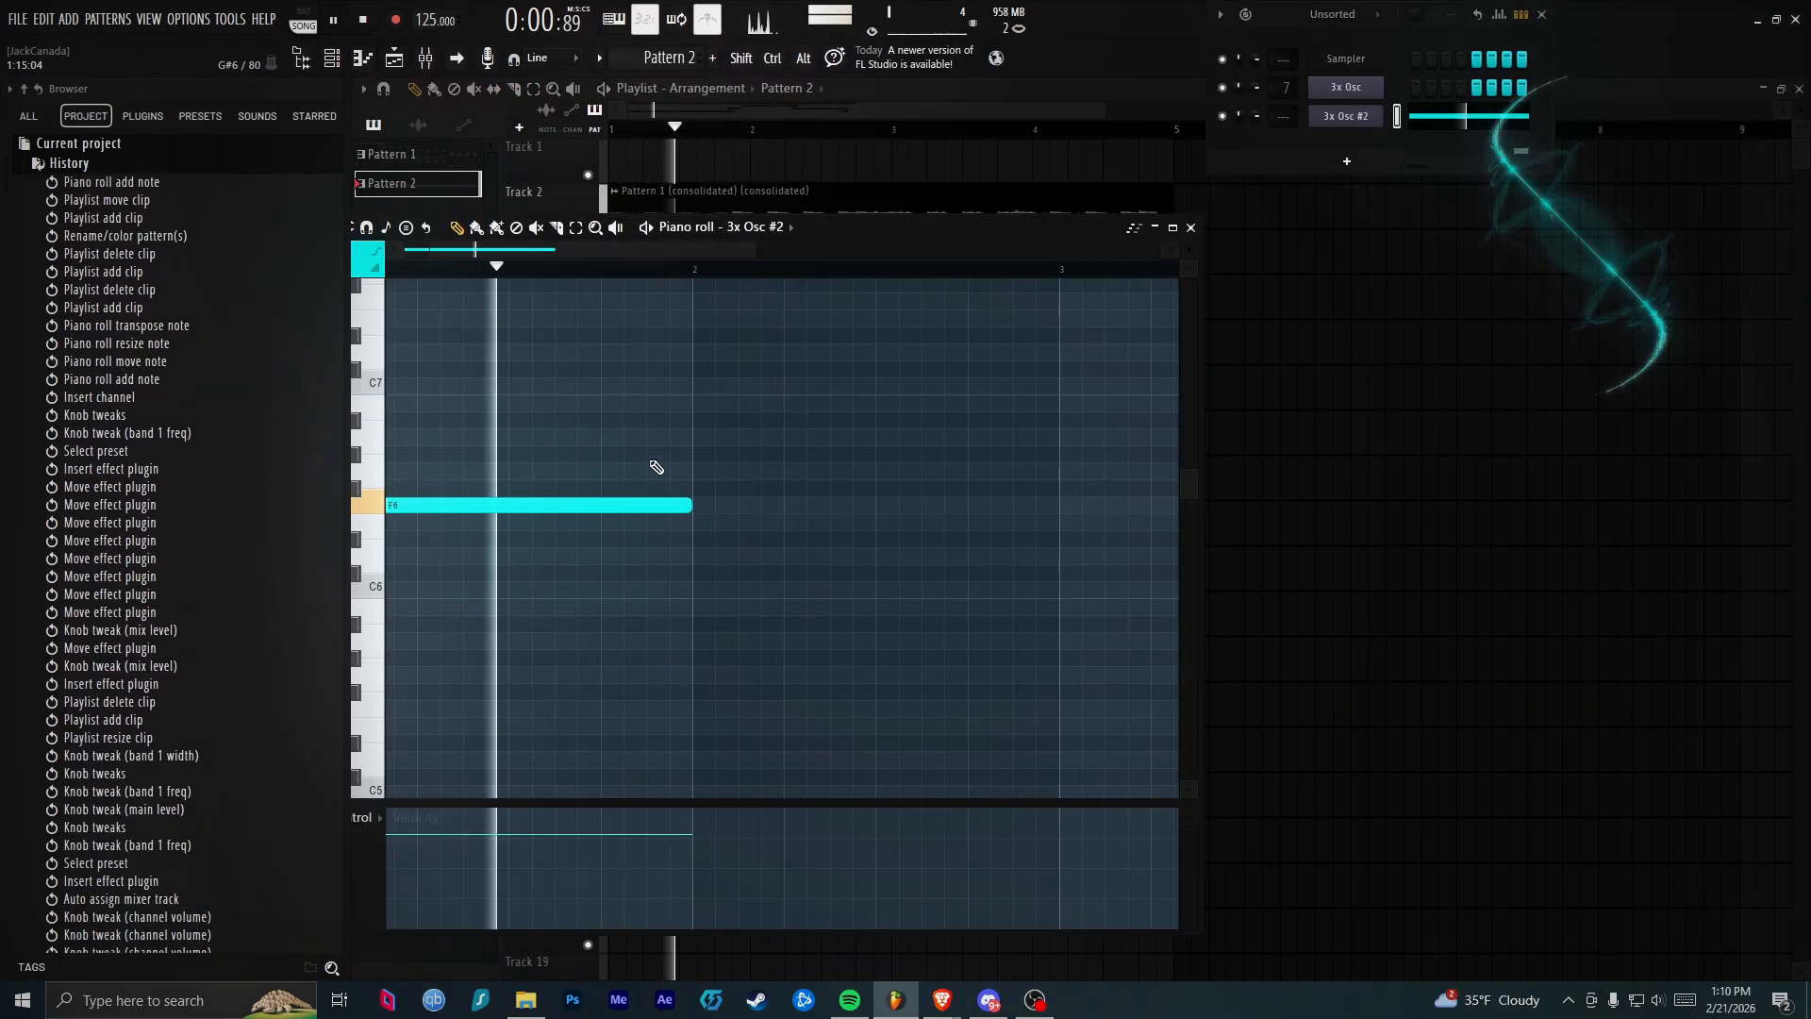
click(660, 420)
key(space)
drag(734, 417, 719, 452)
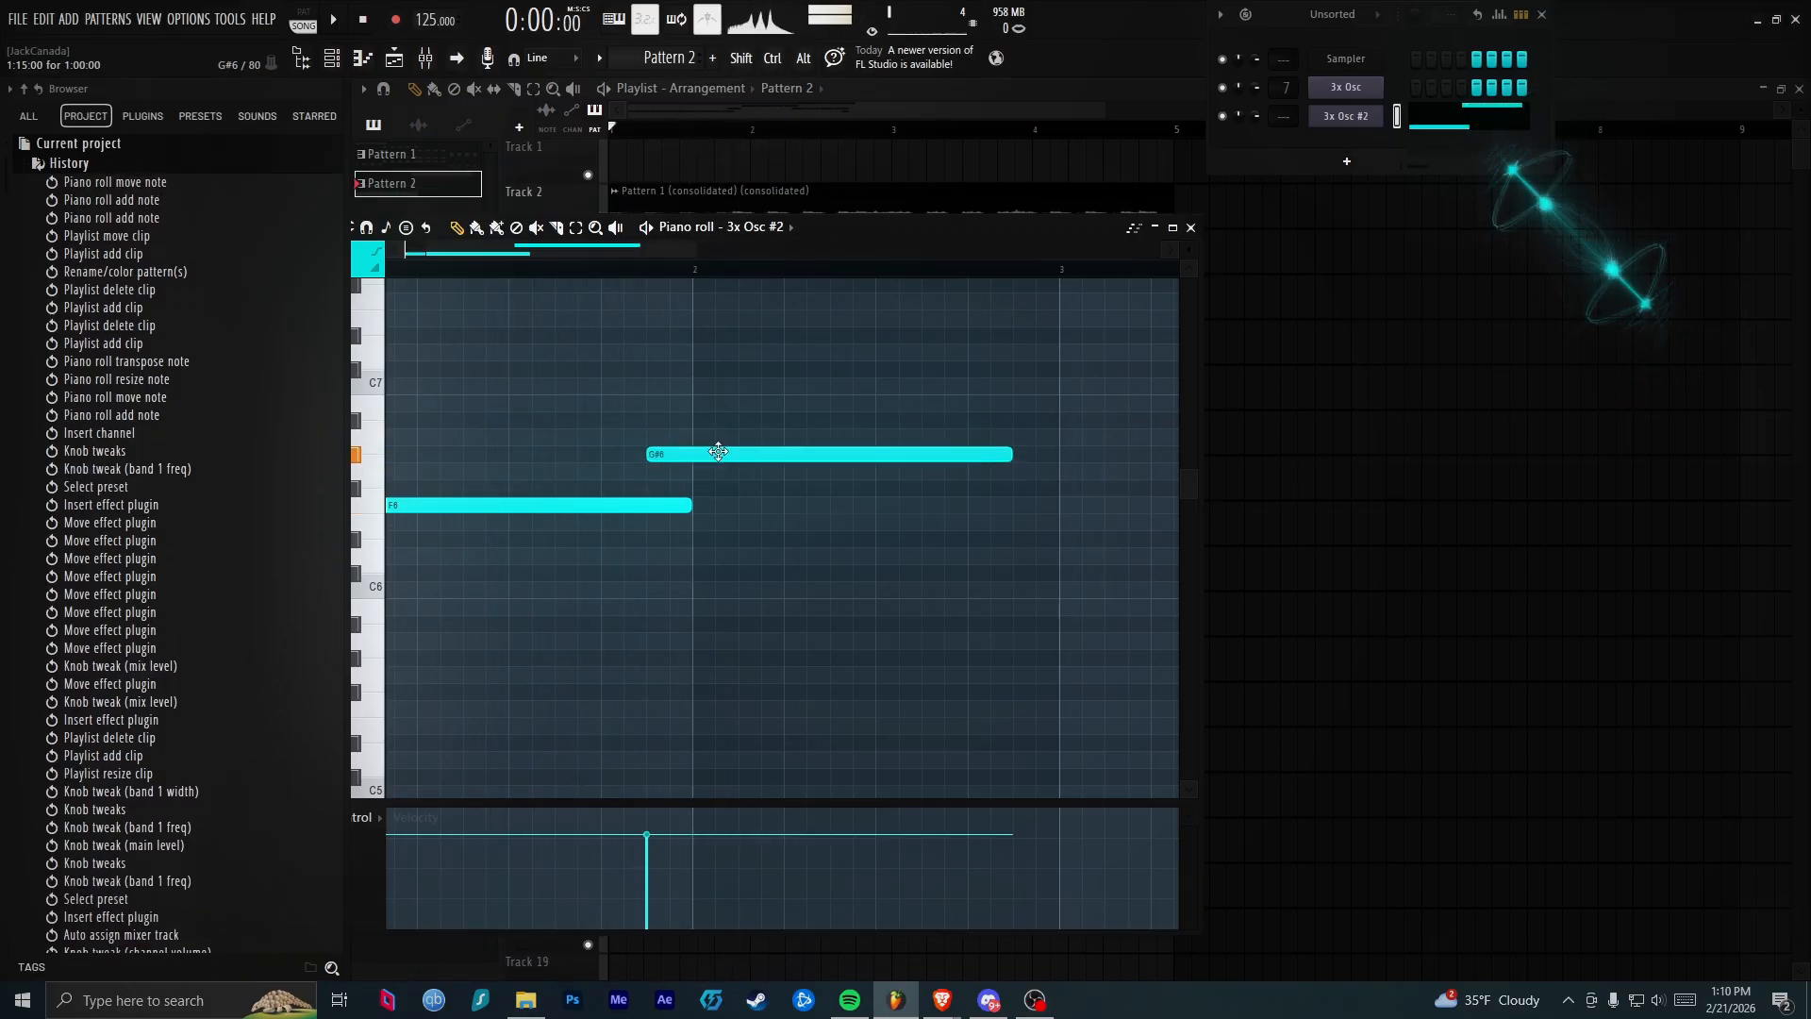
key(space)
drag(1001, 456, 646, 507)
key(space)
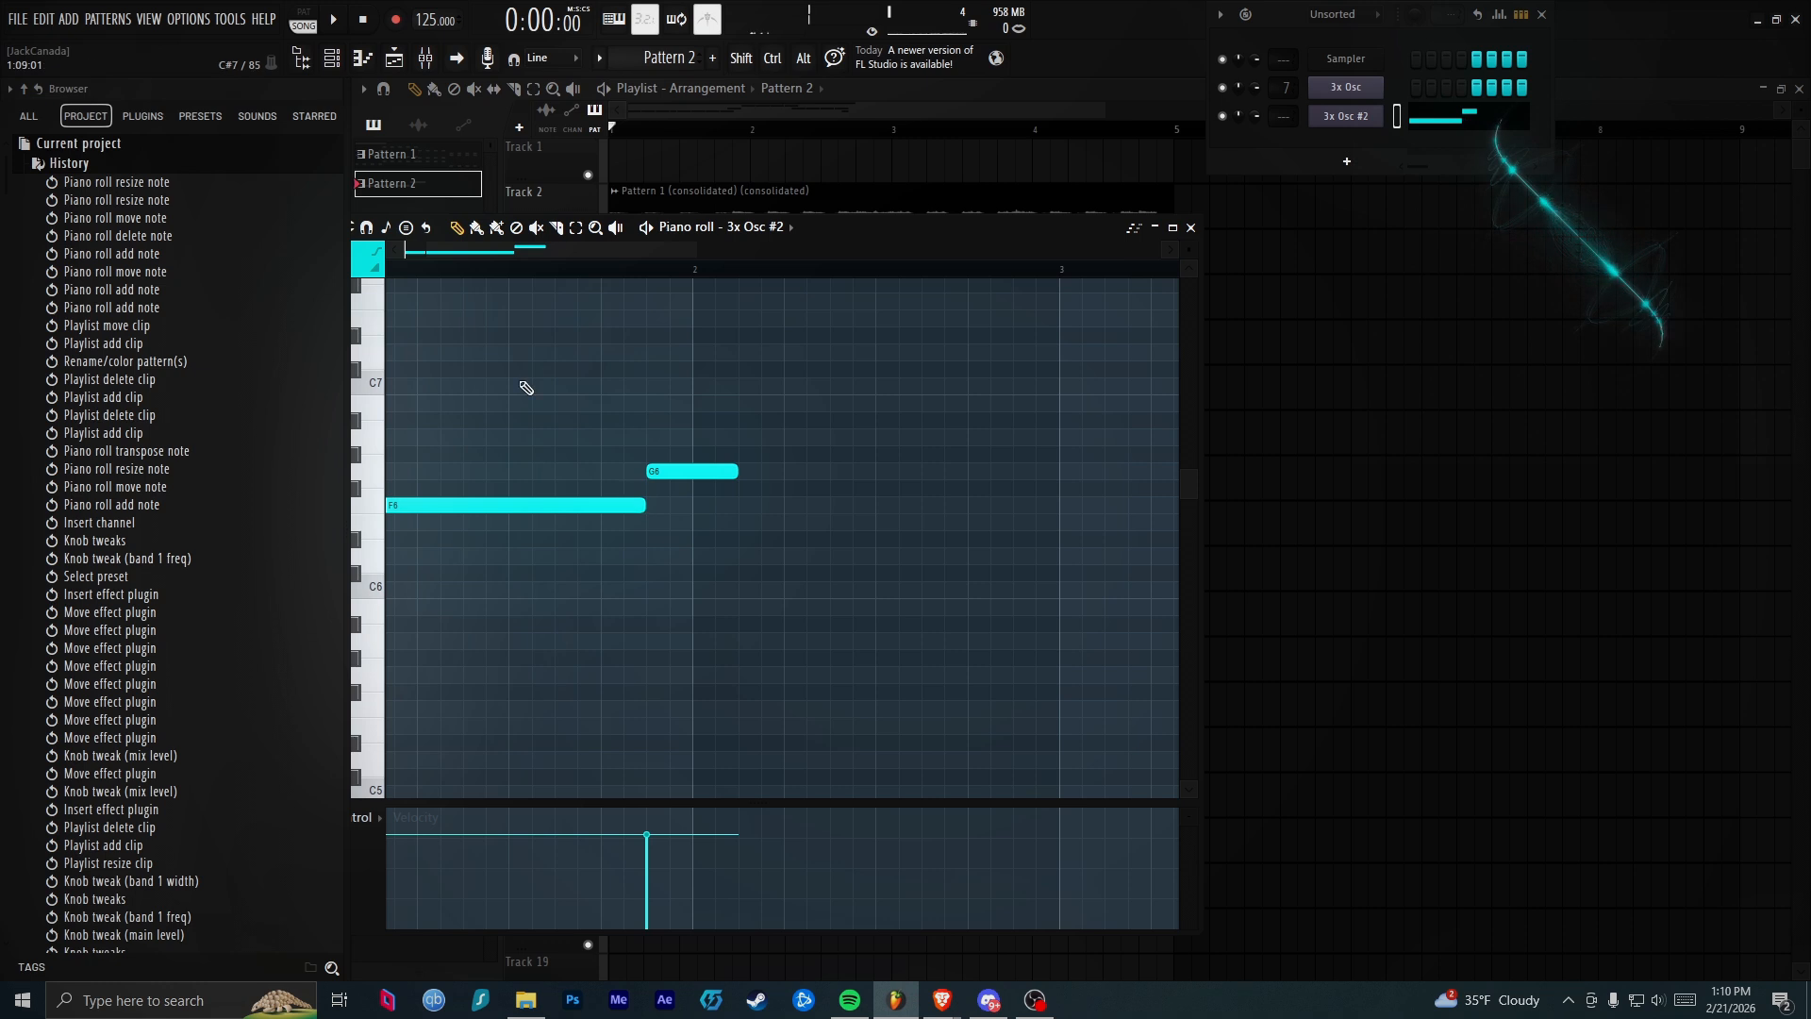
Lengthen the second G6 note through most of bar 2 and add a C6 note starting in that bar's second half
key(space)
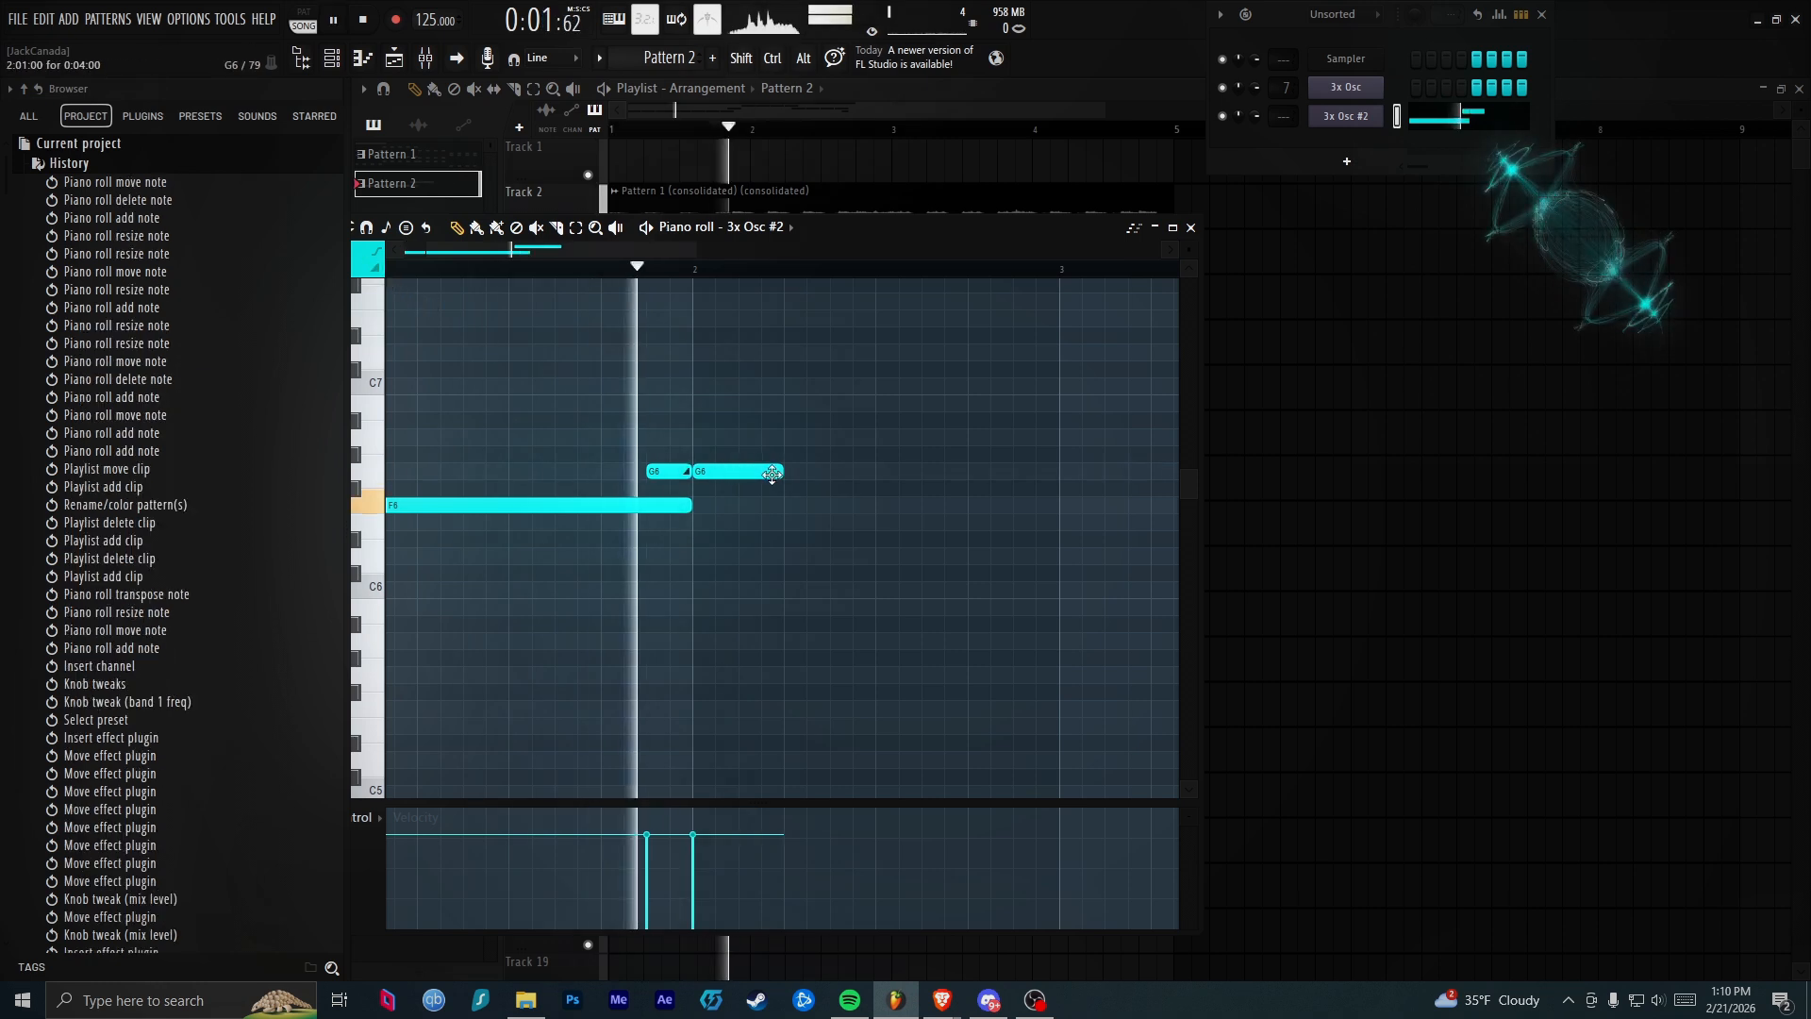
drag(776, 479, 1007, 492)
key(space)
click(939, 594)
key(space)
scroll(952, 547, down, 1)
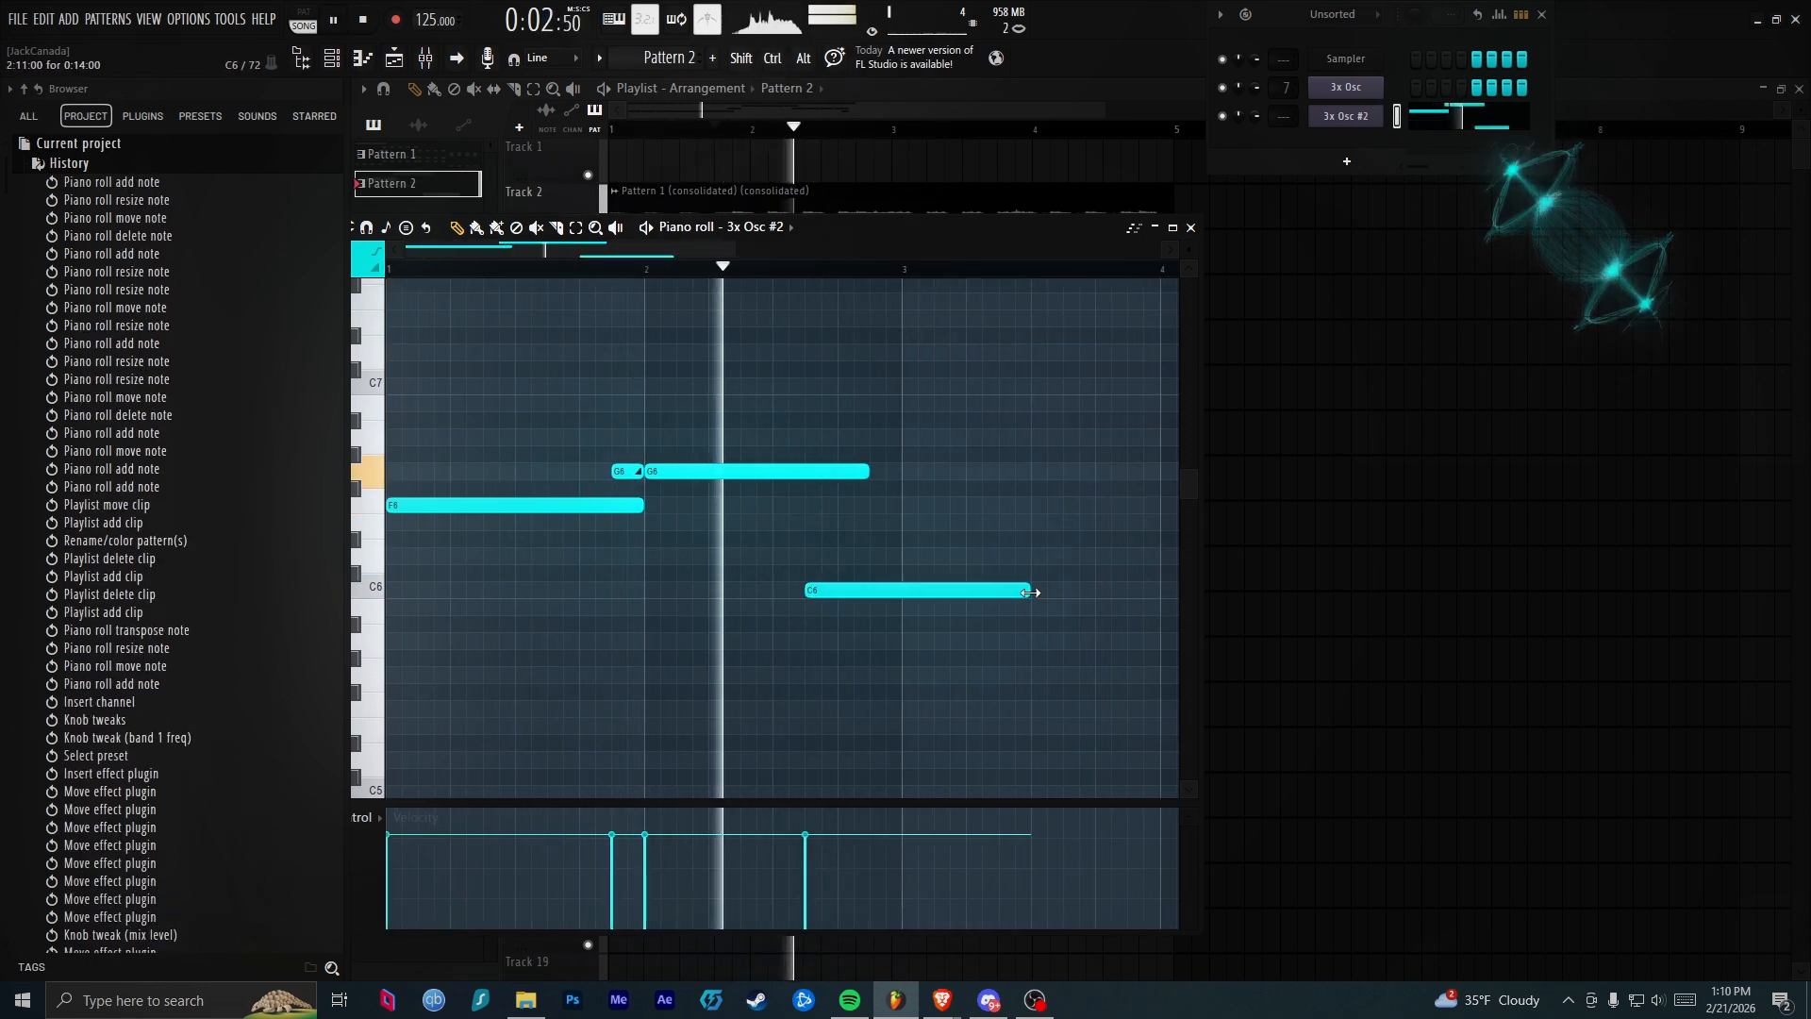
Trim the C6 note to end at bar 3 and the long G6 note to end where C6 starts
drag(1030, 591, 902, 596)
click(913, 556)
key(space)
key(space)
drag(832, 479, 804, 472)
right_click(844, 474)
right_click(948, 556)
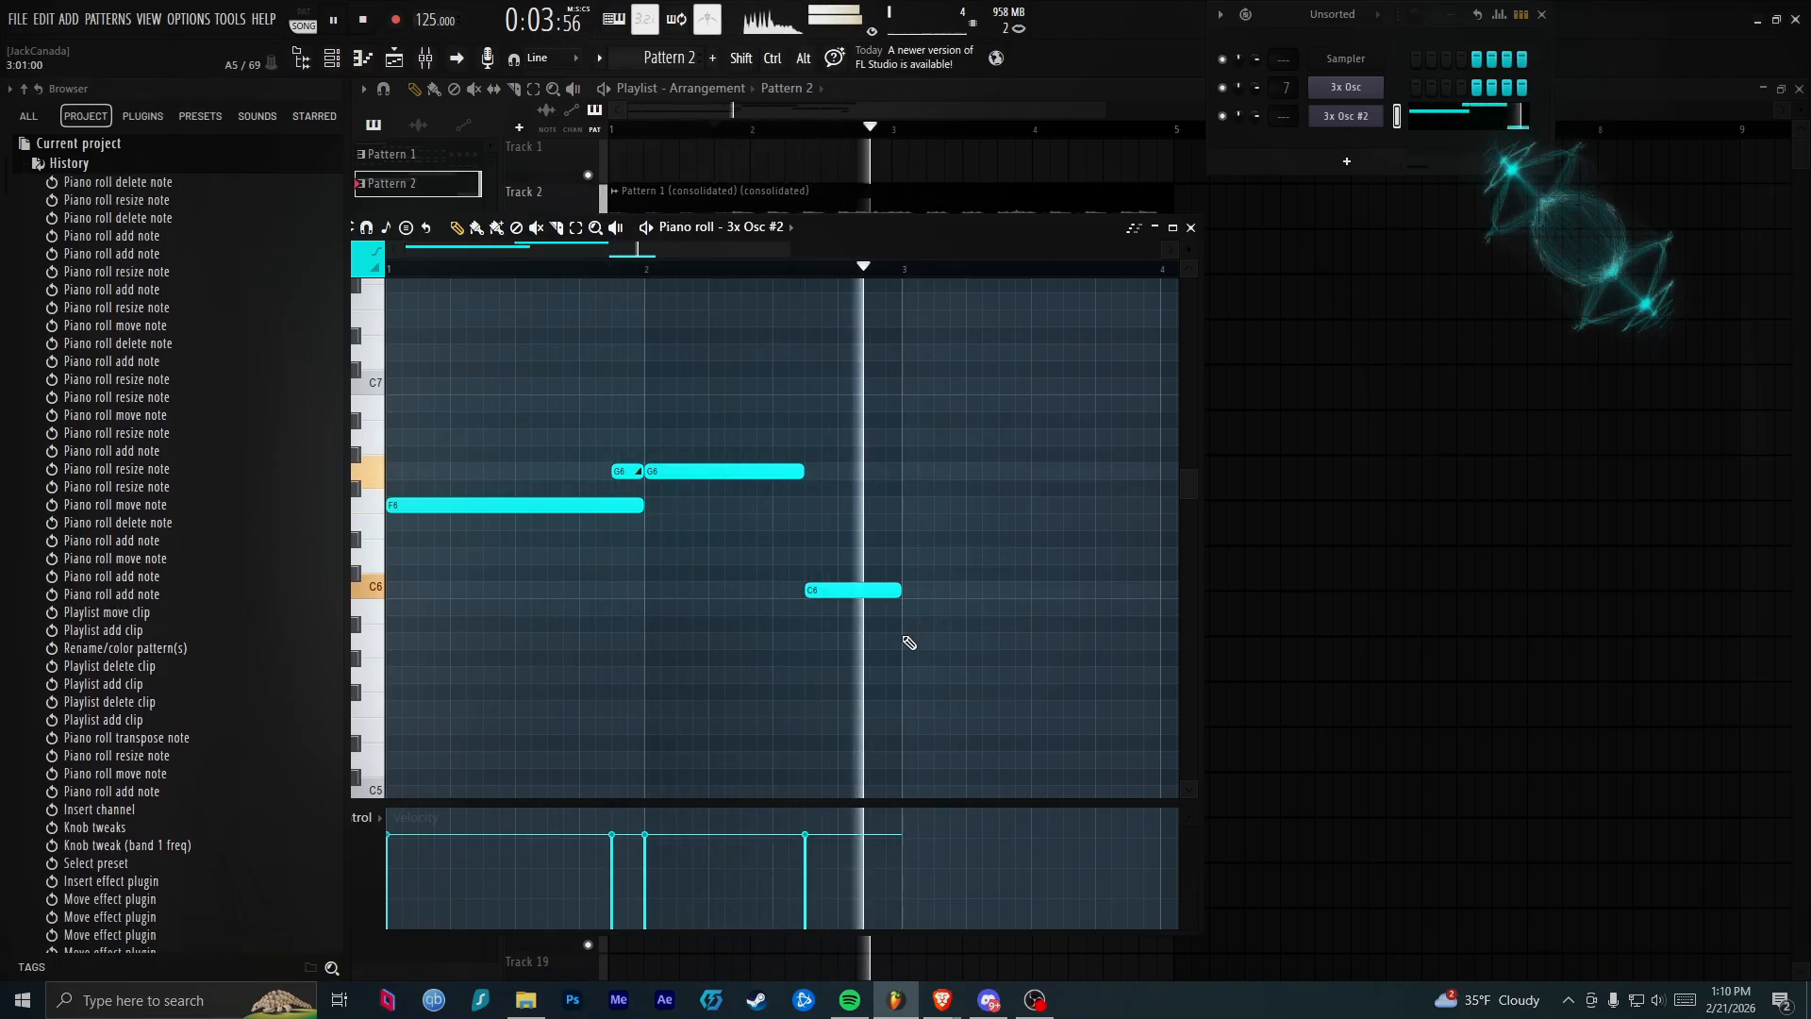
Add an A5 note at bar 3 and set its length to one full bar
click(908, 642)
drag(1066, 647, 1164, 653)
key(space)
scroll(1038, 638, down, 1)
scroll(1034, 636, up, 2)
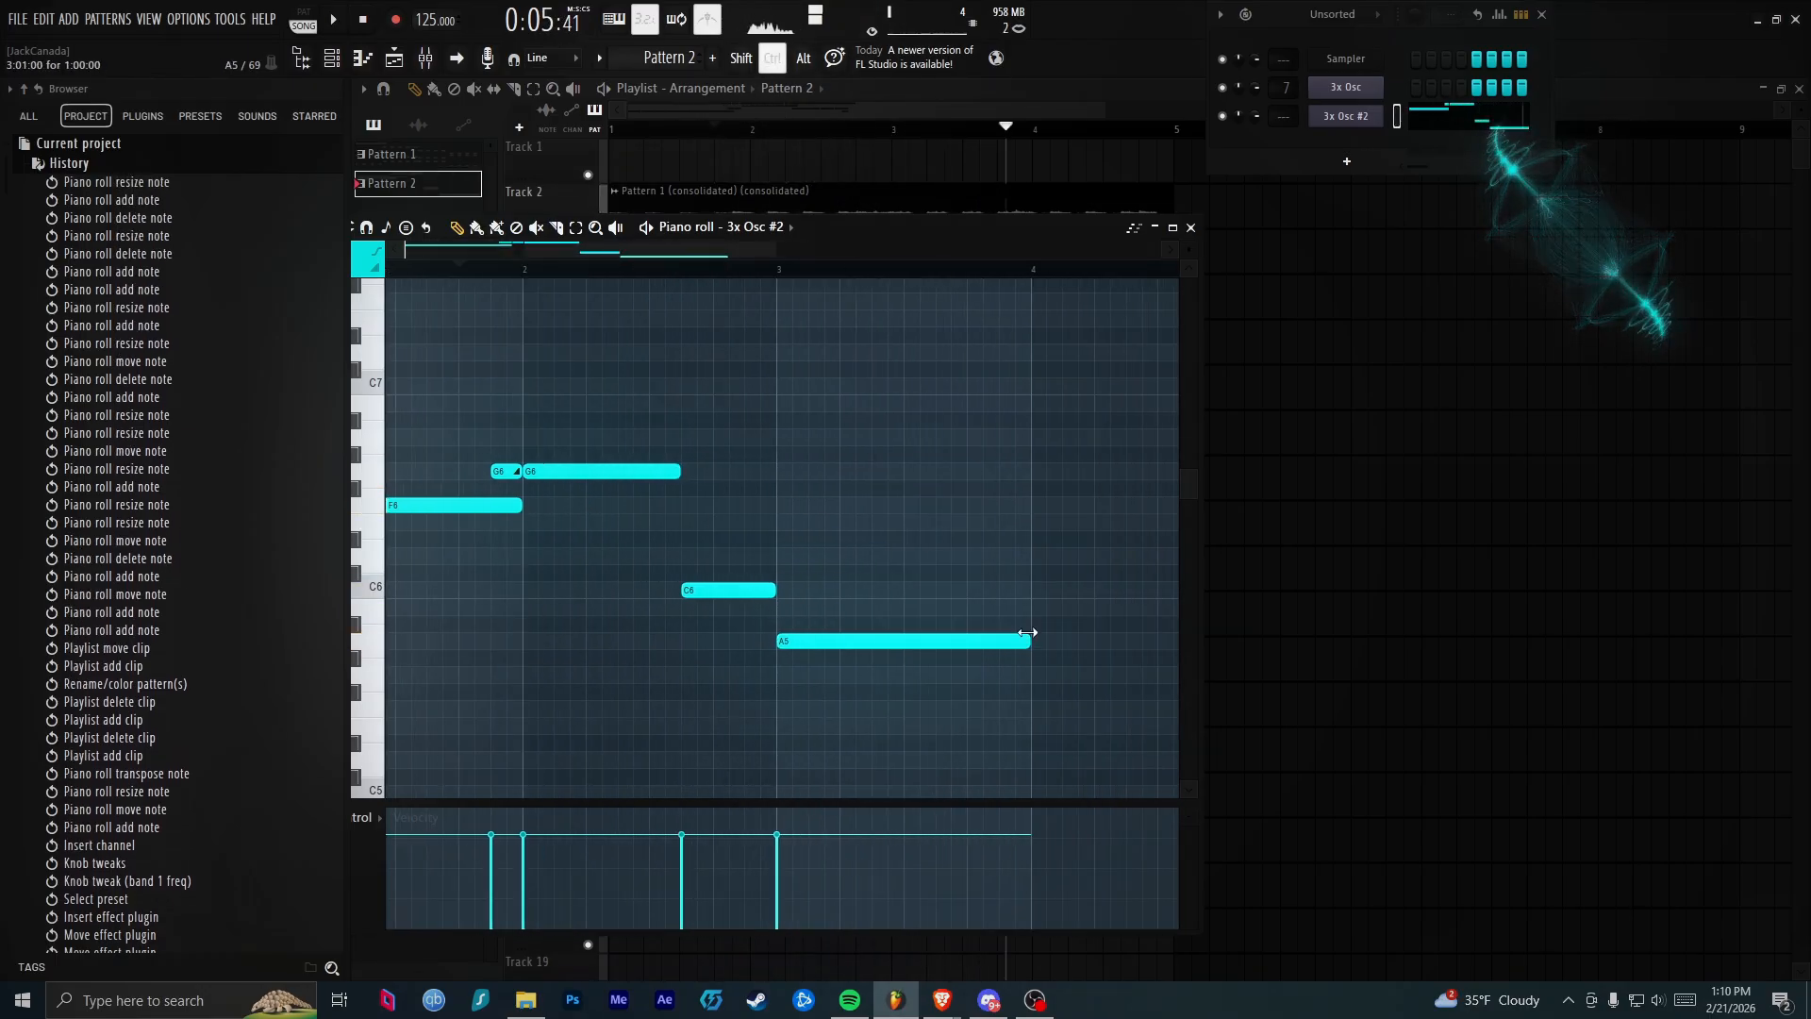
key(space)
Add a short D6 note near the end of bar 3 and a lower D5 note after it
scroll(918, 513, down, 1)
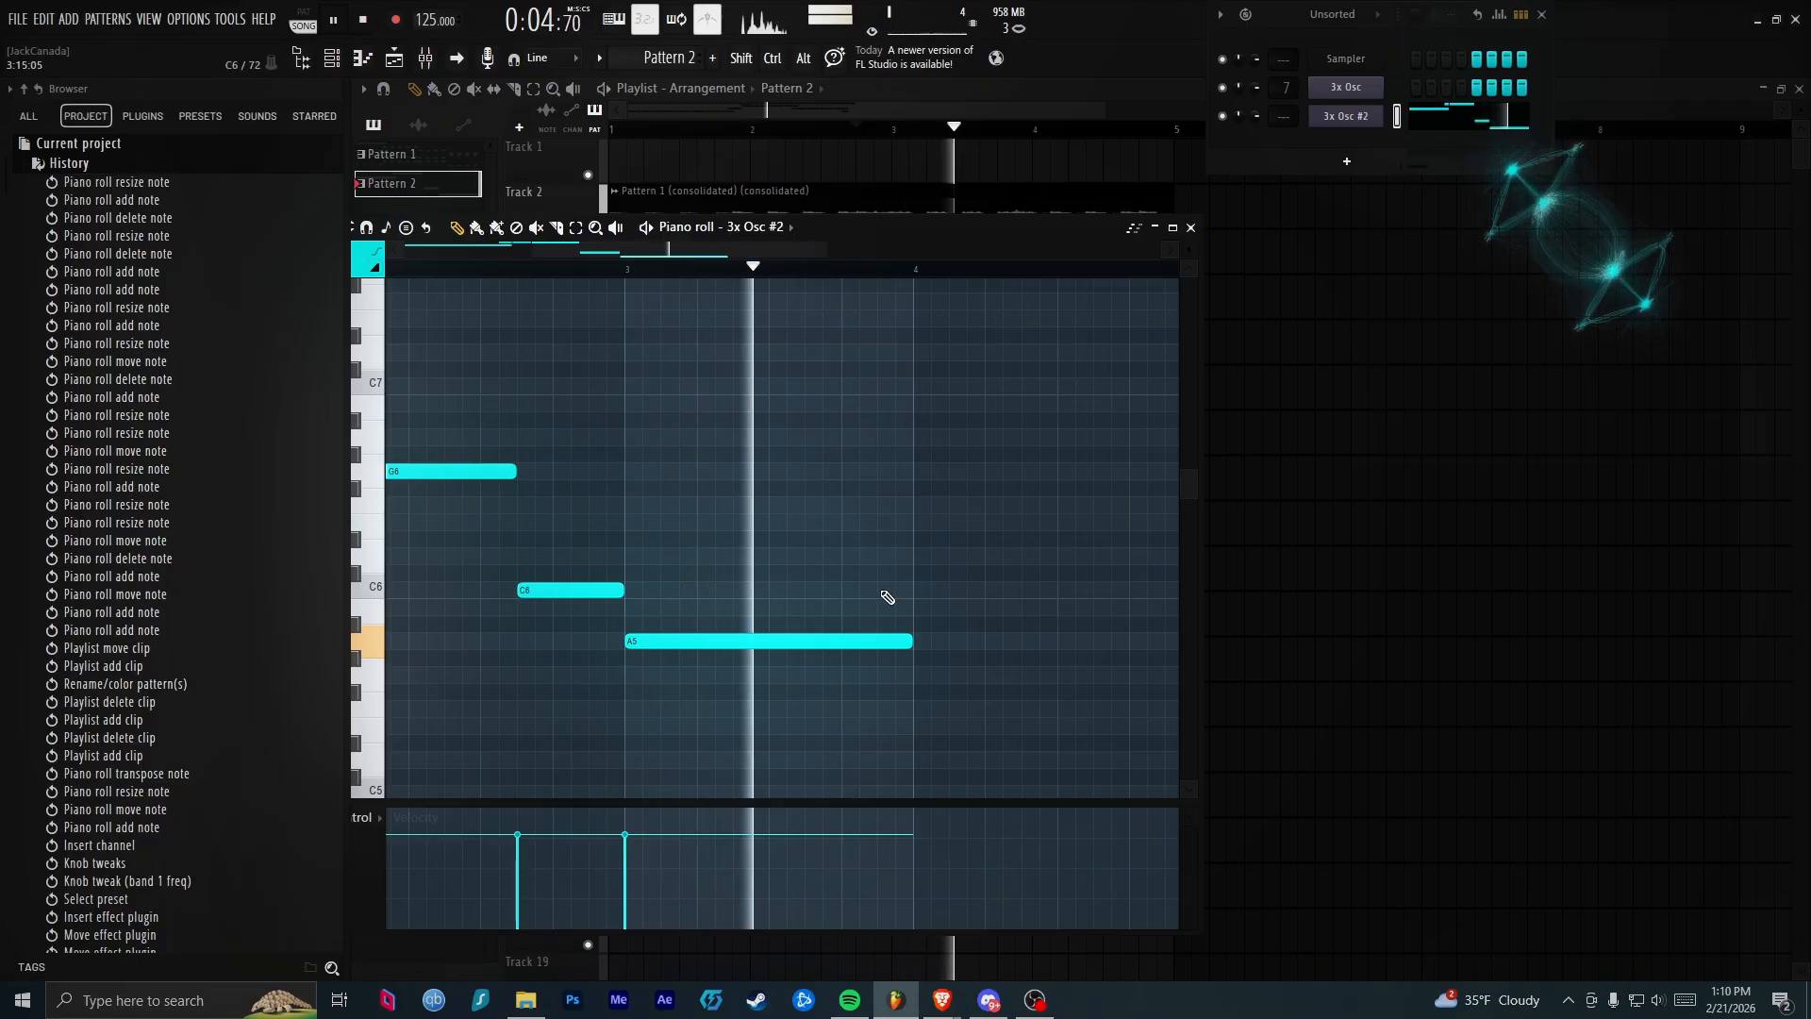
click(859, 558)
drag(1124, 558, 926, 564)
key(space)
key(space)
click(946, 723)
drag(946, 724, 946, 769)
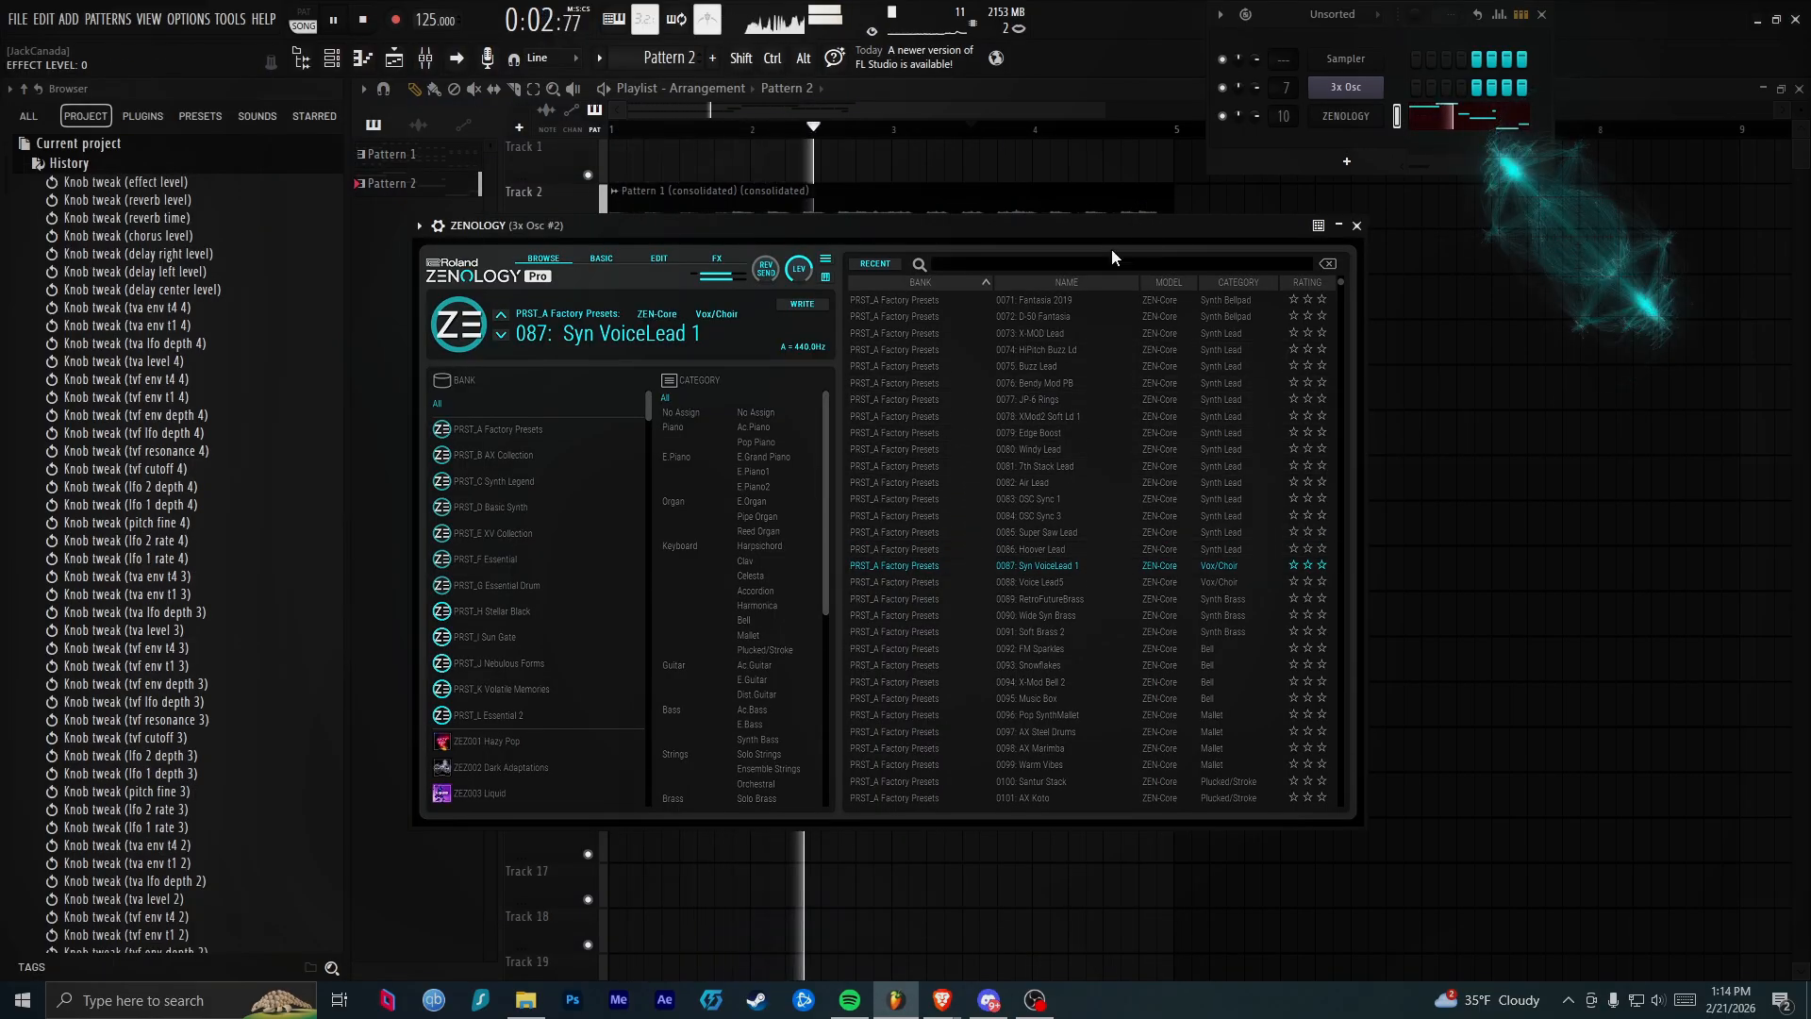
Transpose all the notes on the ZENOLOGY channel down one octave
click(1434, 118)
key(ctrl+a)
key(ctrl+Down)
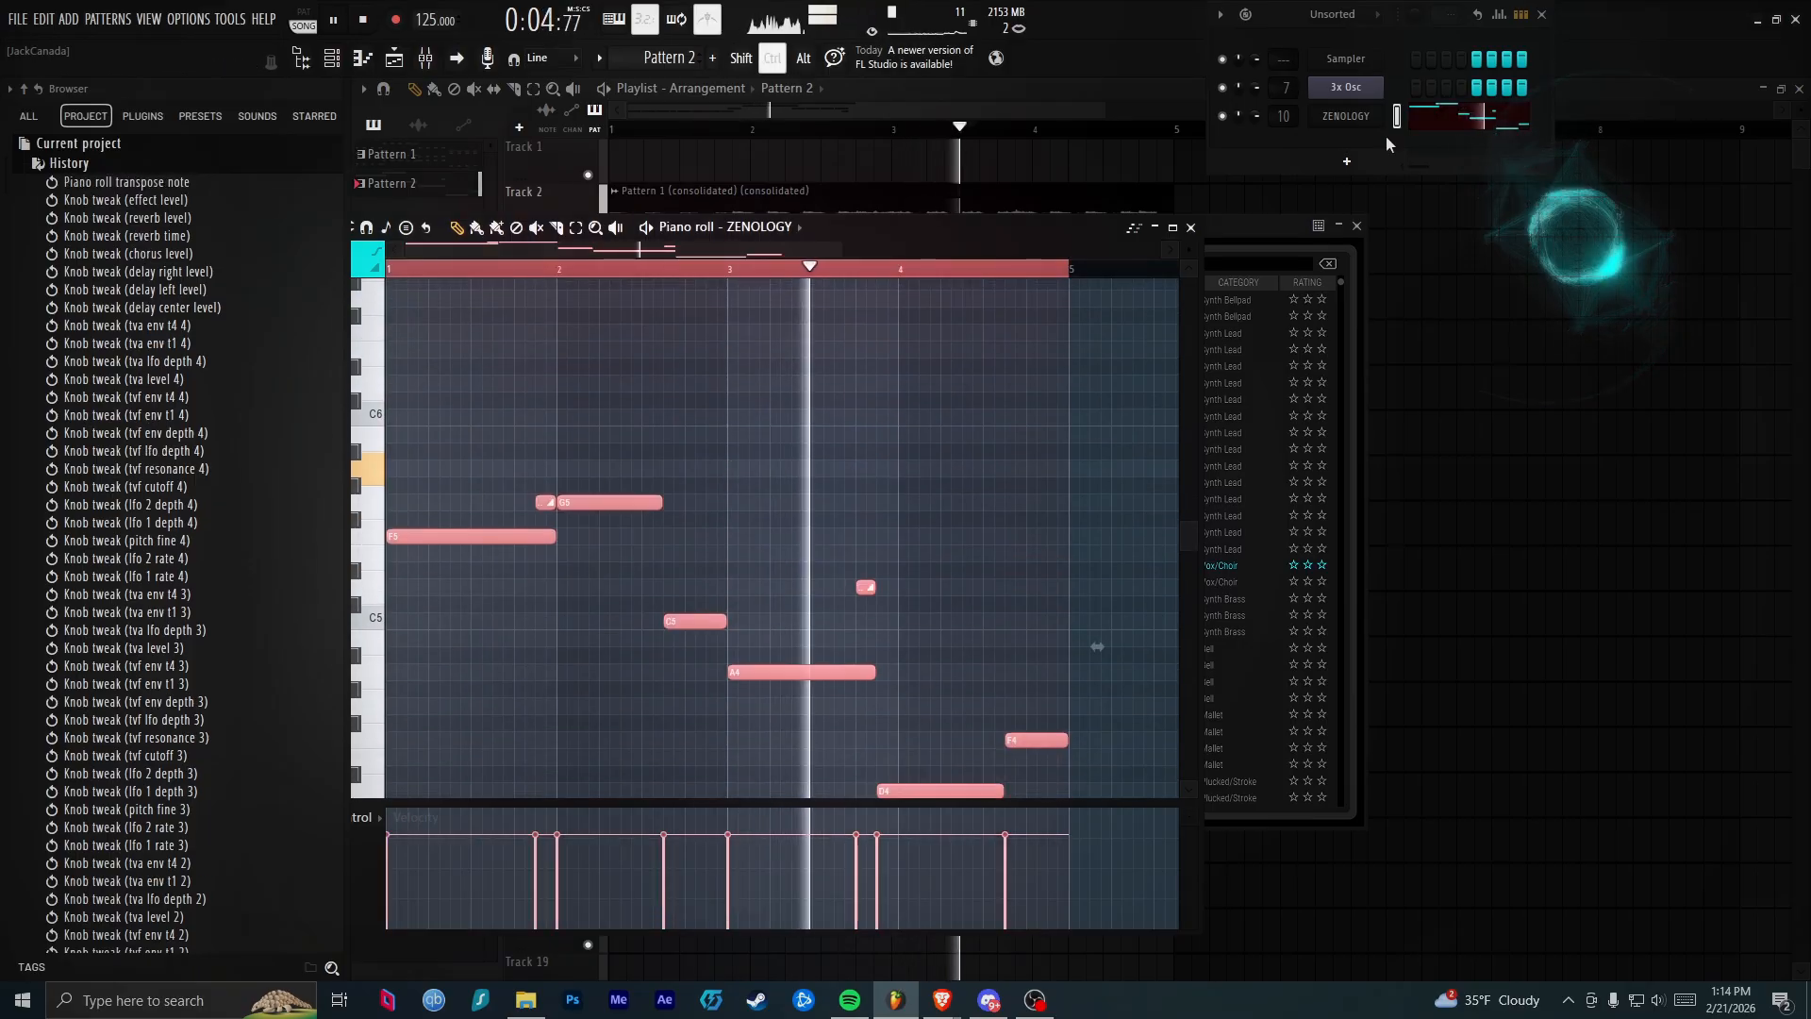
click(1011, 508)
right_click(1044, 508)
click(1044, 488)
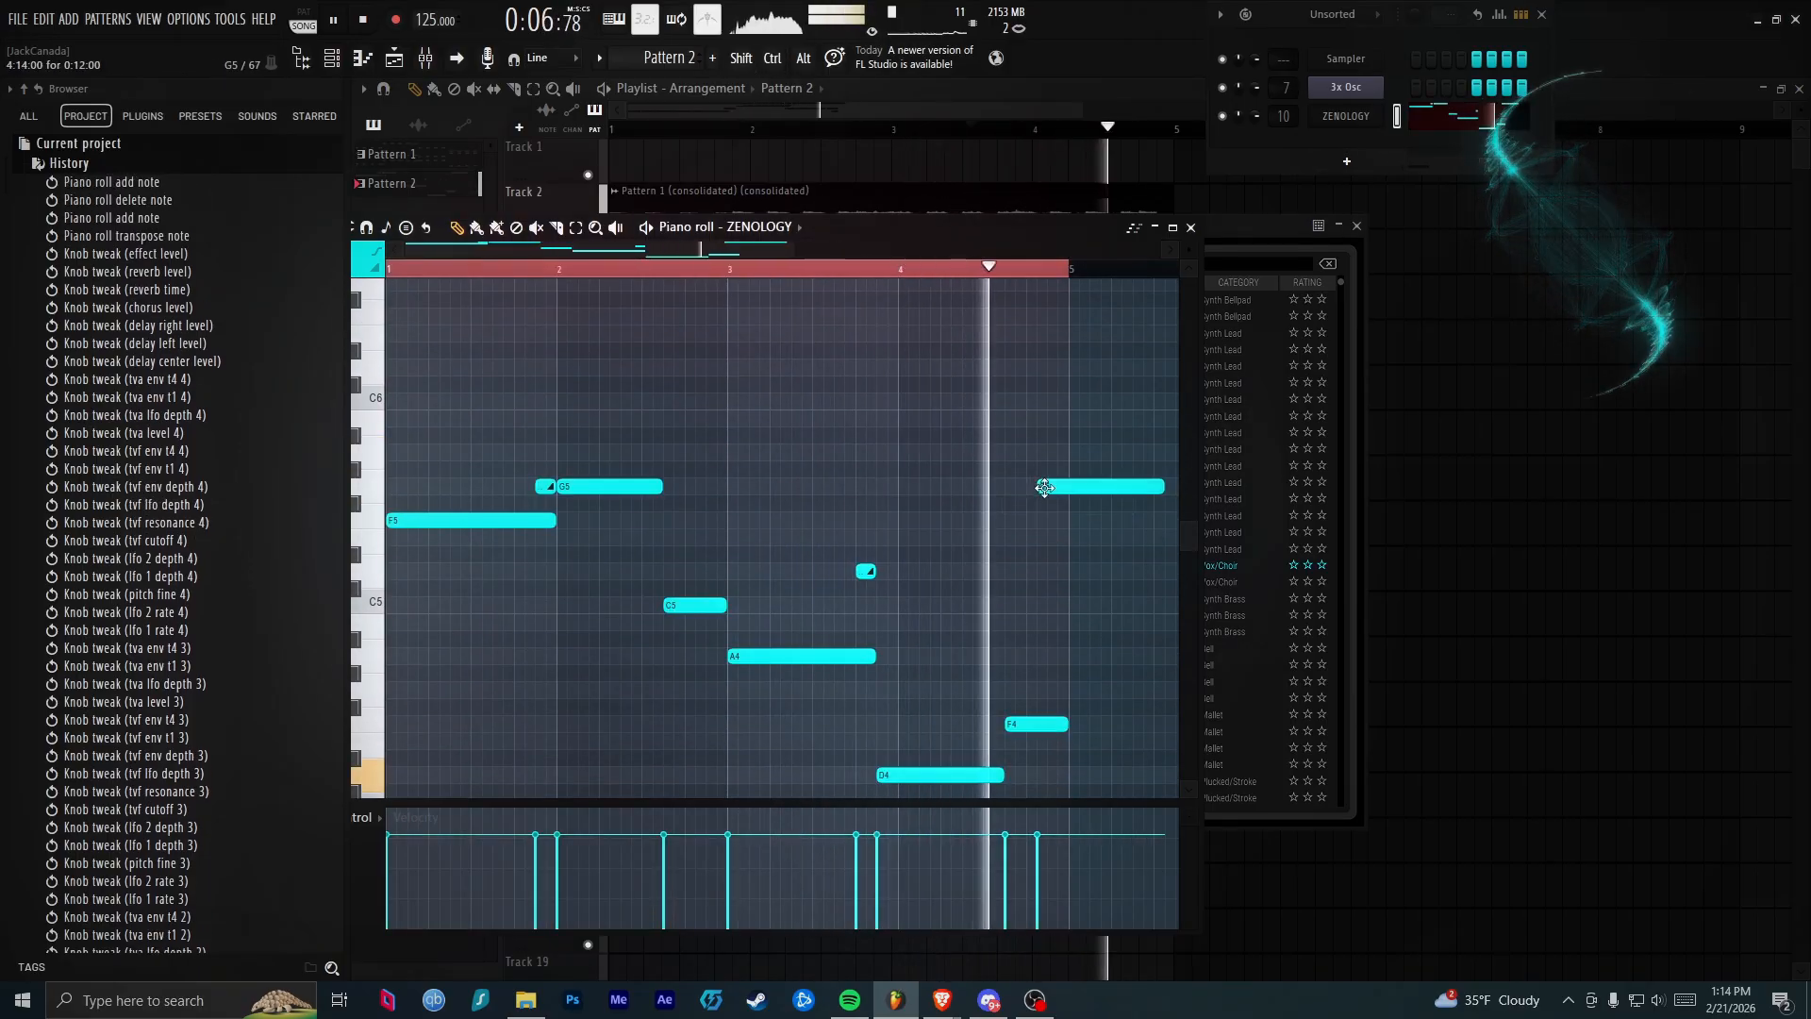
right_click(1045, 488)
click(786, 370)
right_click(786, 370)
key(space)
Delete every ZENOLOGY note except the opening F5 and stretch that note through to the end of bar 4
click(478, 522)
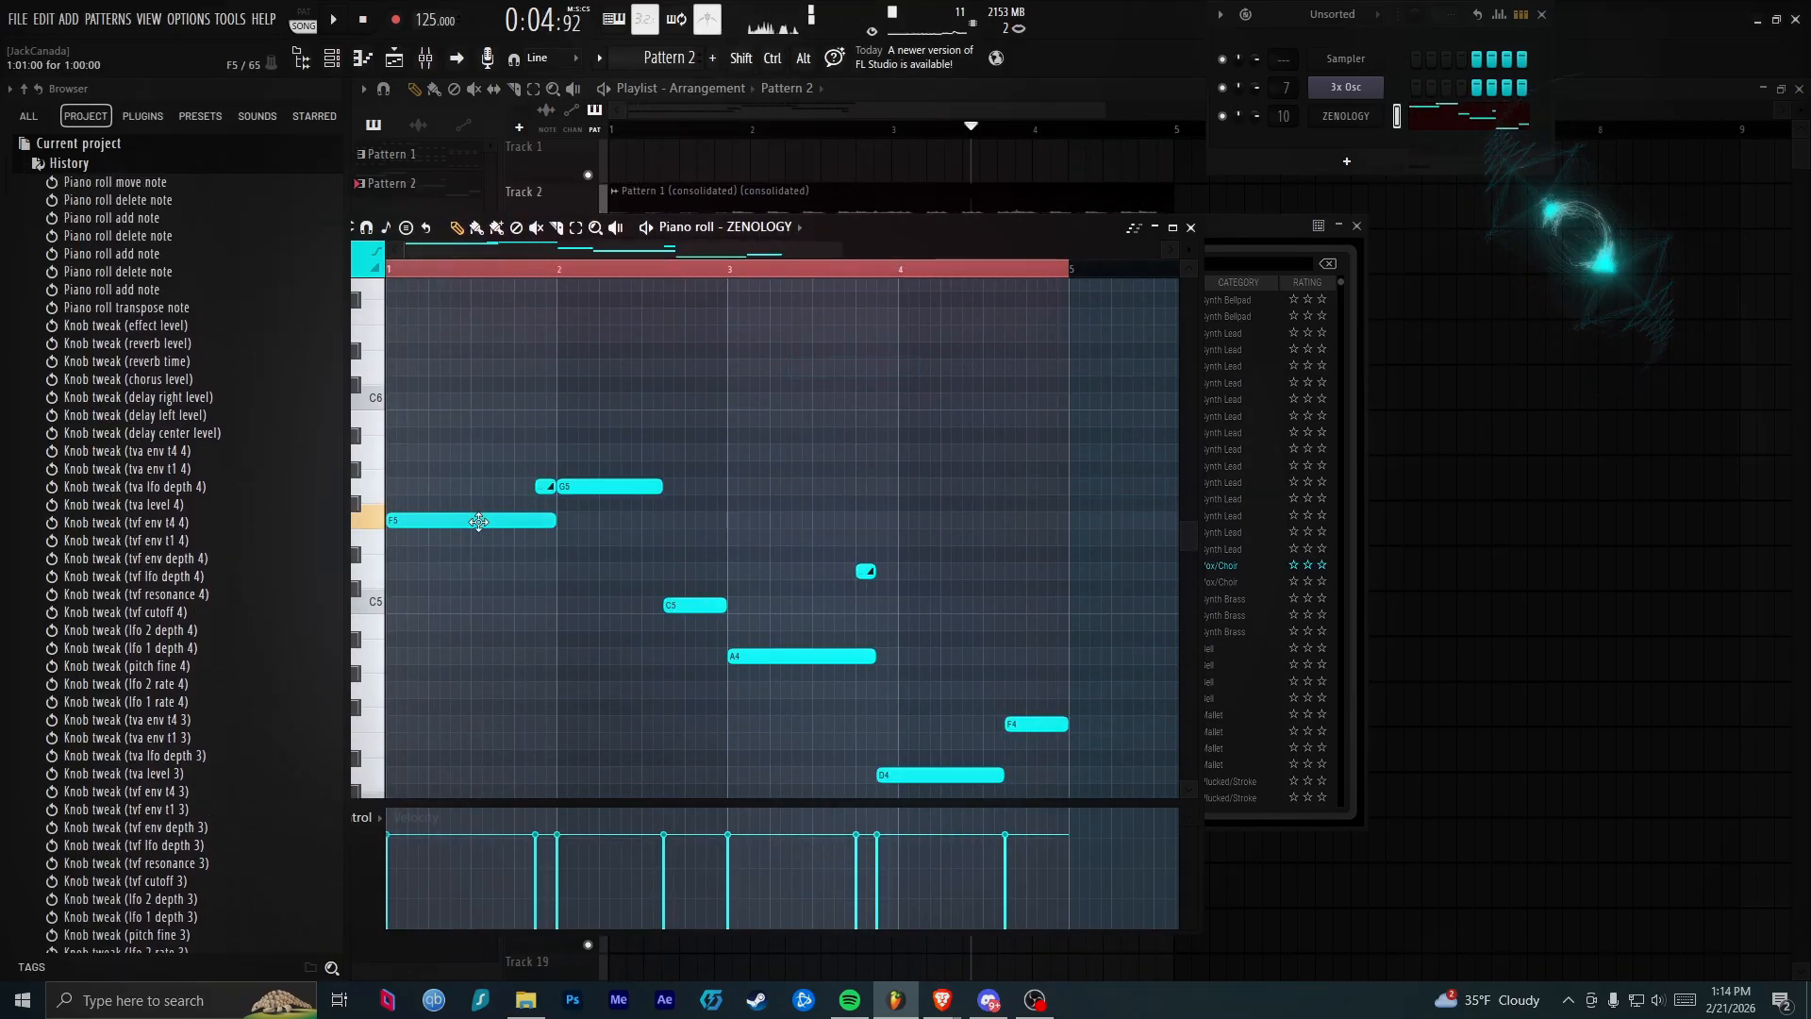
scroll(559, 489, down, 2)
drag(491, 461, 876, 741)
key(Delete)
key(Delete)
drag(518, 605, 895, 600)
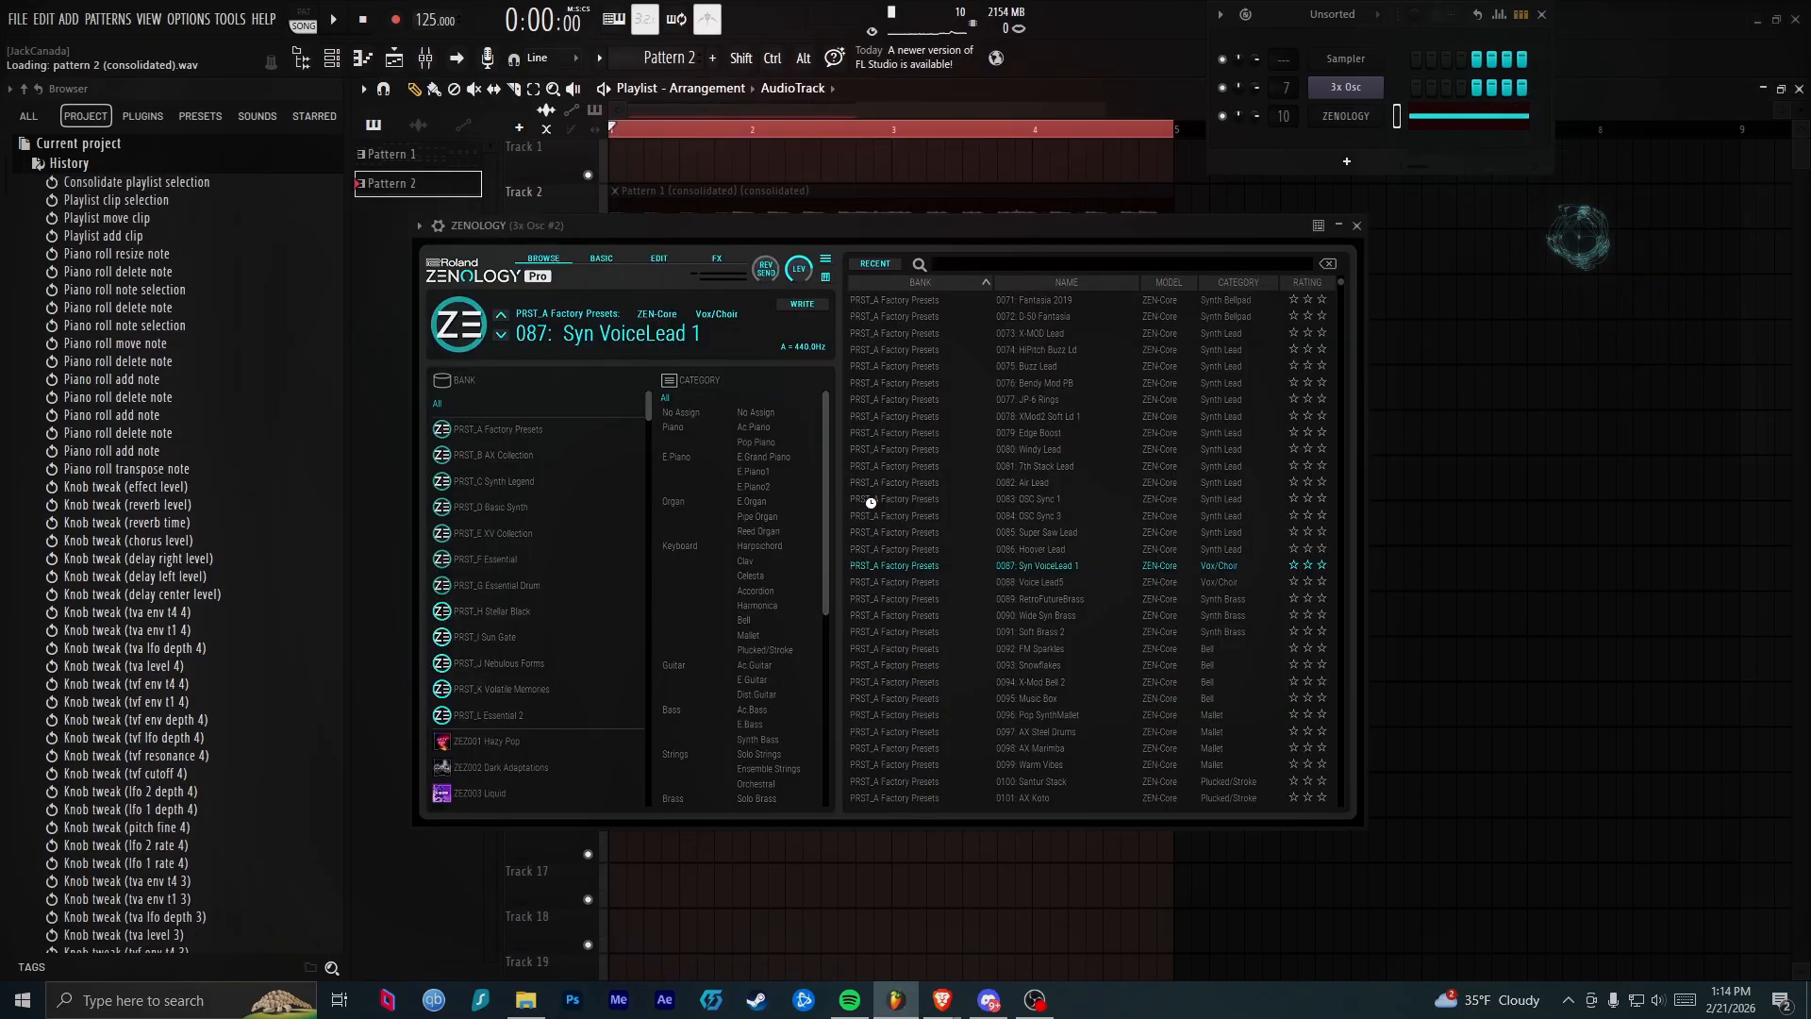
Load the consolidated Pattern 2 audio as a new sampler channel and delete the leftover playlist clips on Tracks 8, 10 and 11
click(1164, 323)
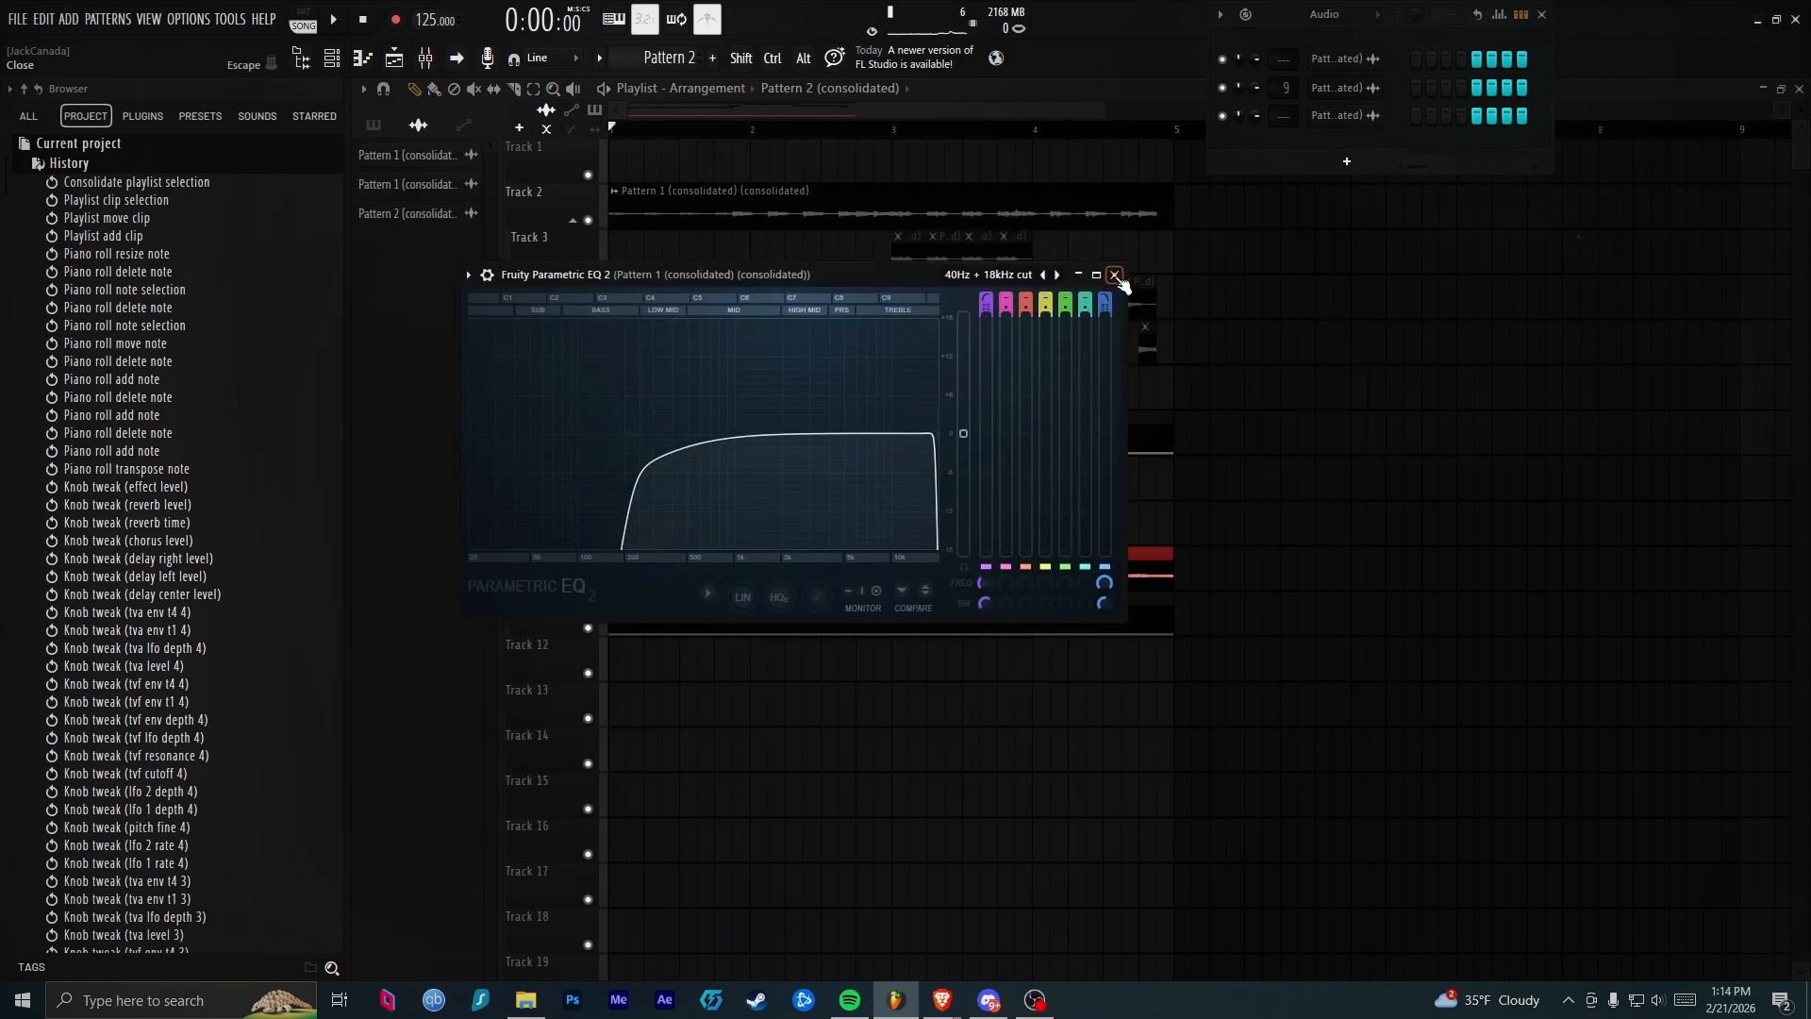
click(1114, 274)
right_click(1055, 445)
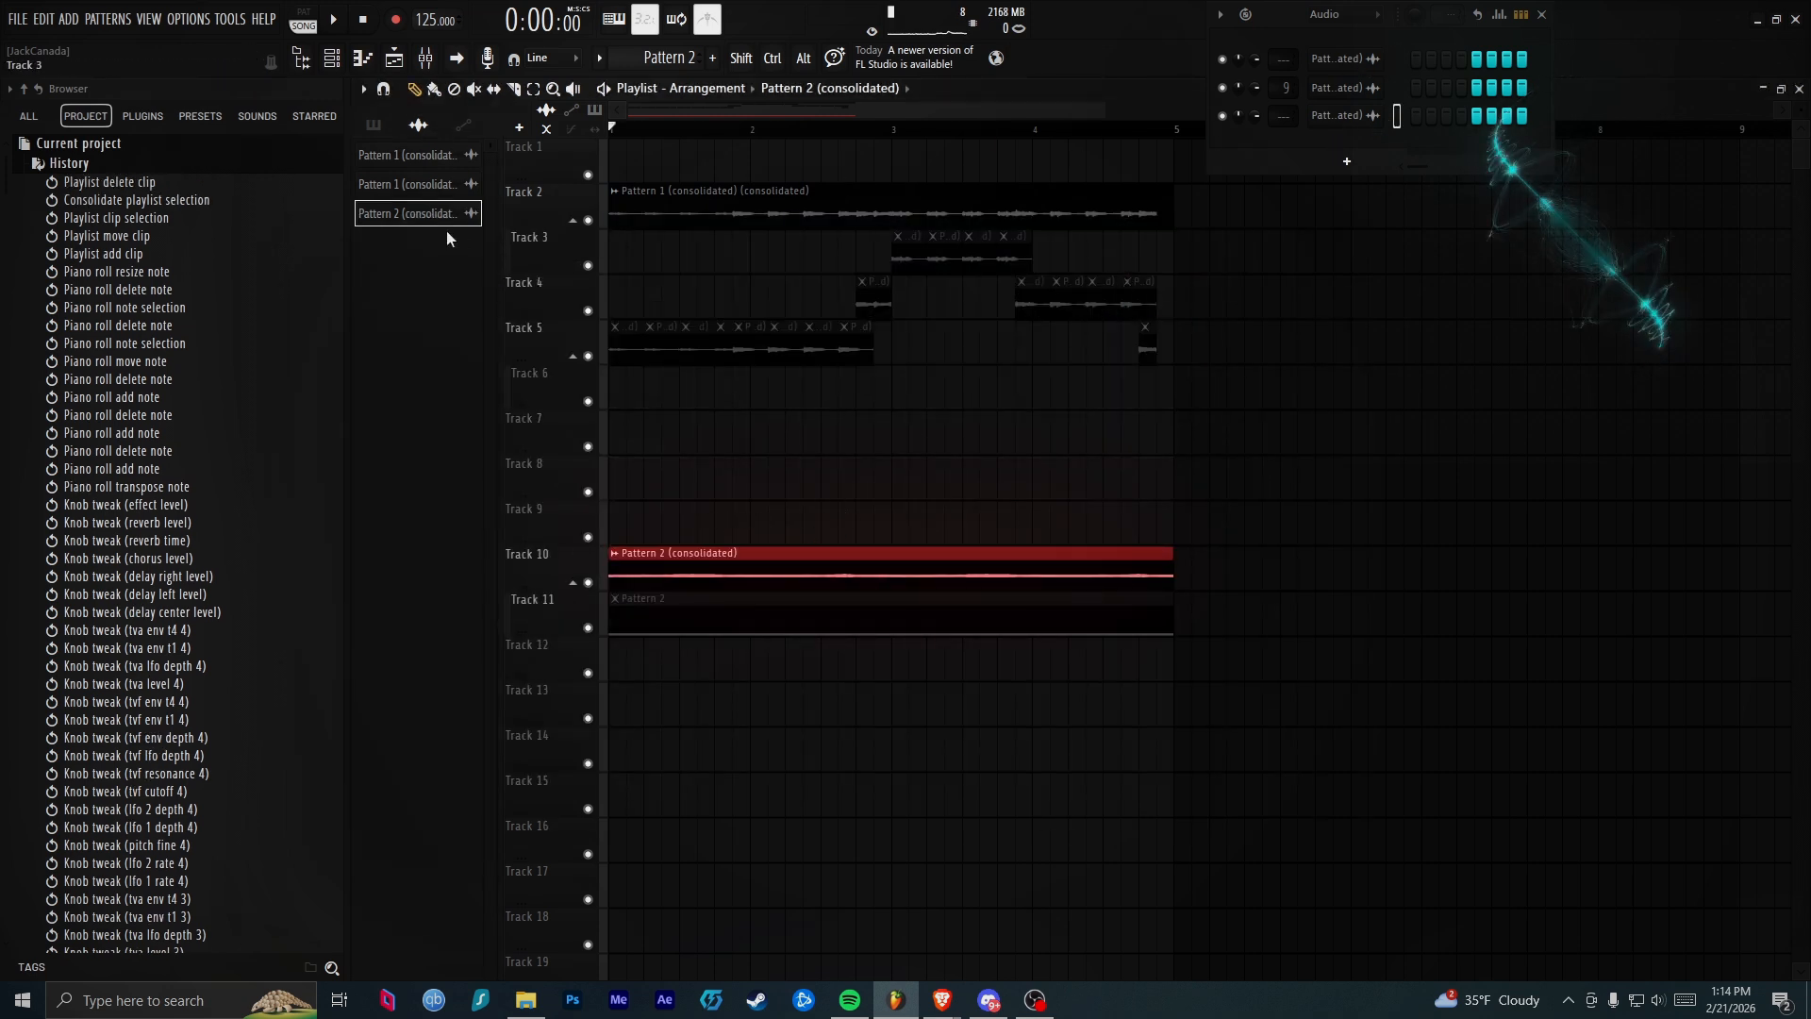
drag(474, 215, 1364, 154)
right_click(962, 574)
right_click(948, 621)
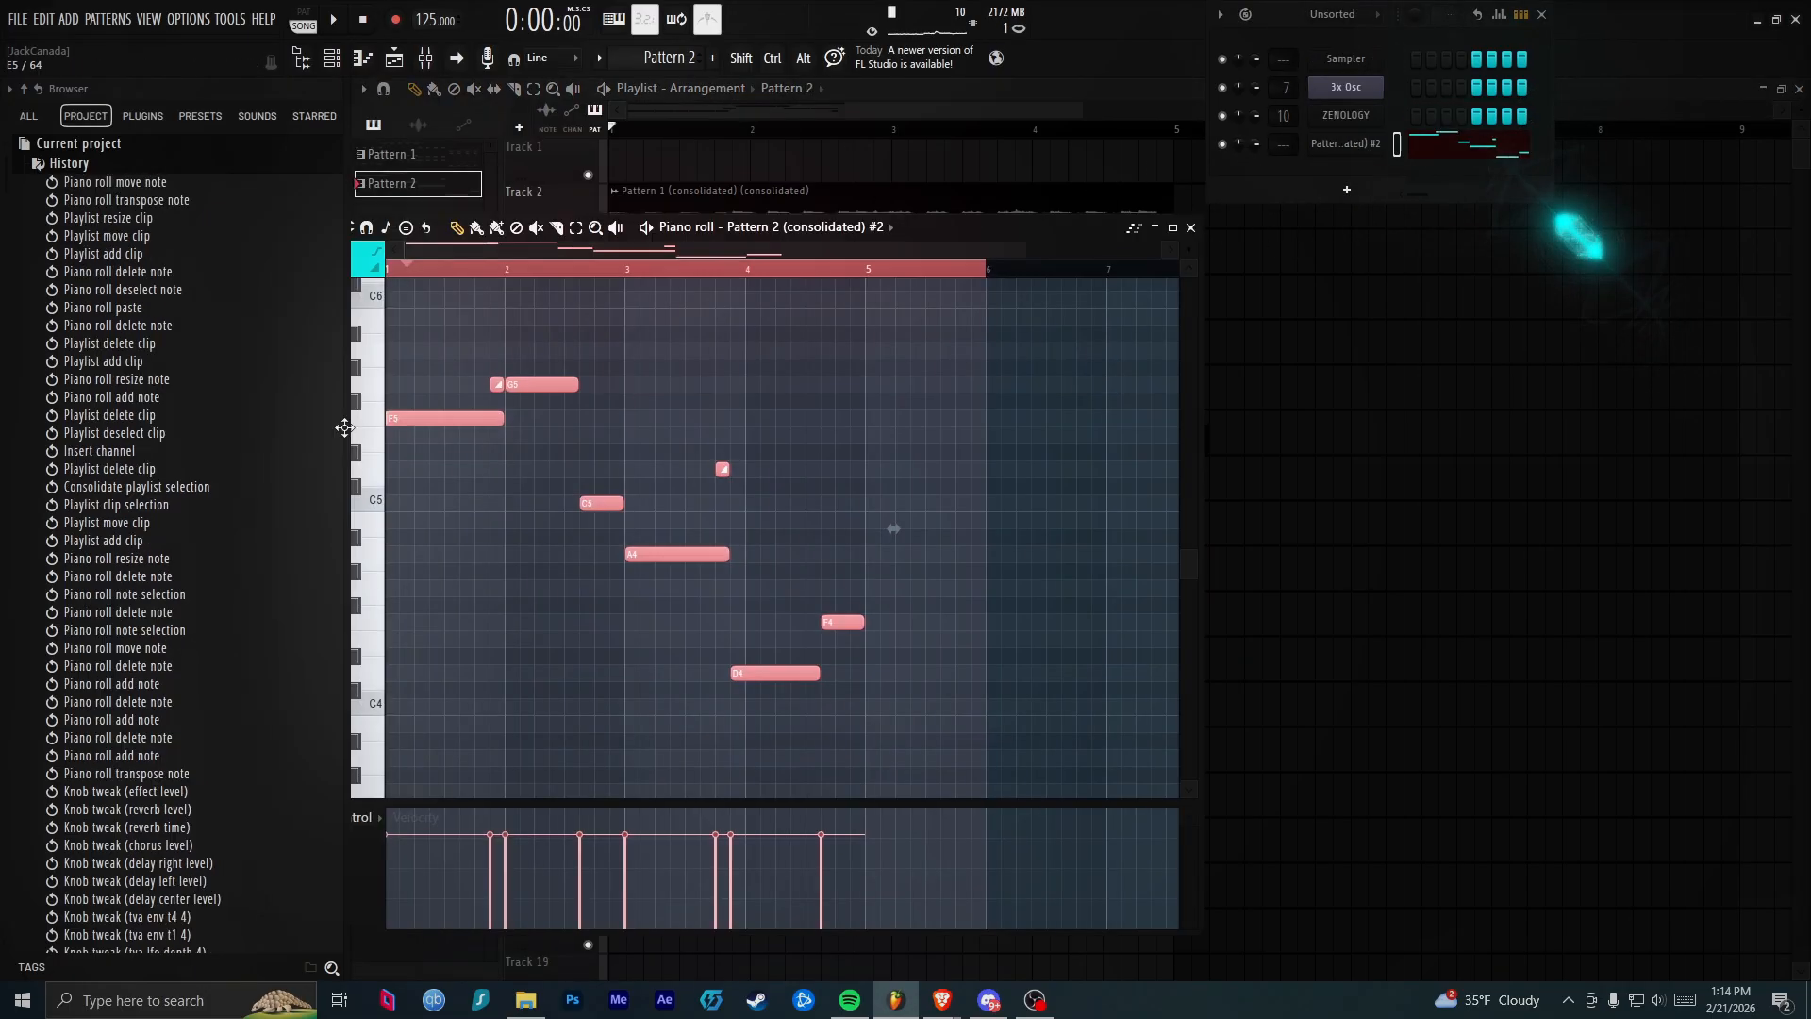
Enable the volume envelope on the Pattern 2 (consolidated) #2 sampler with maximum hold and minimum attack, decay, sustain and release
key(space)
click(1346, 145)
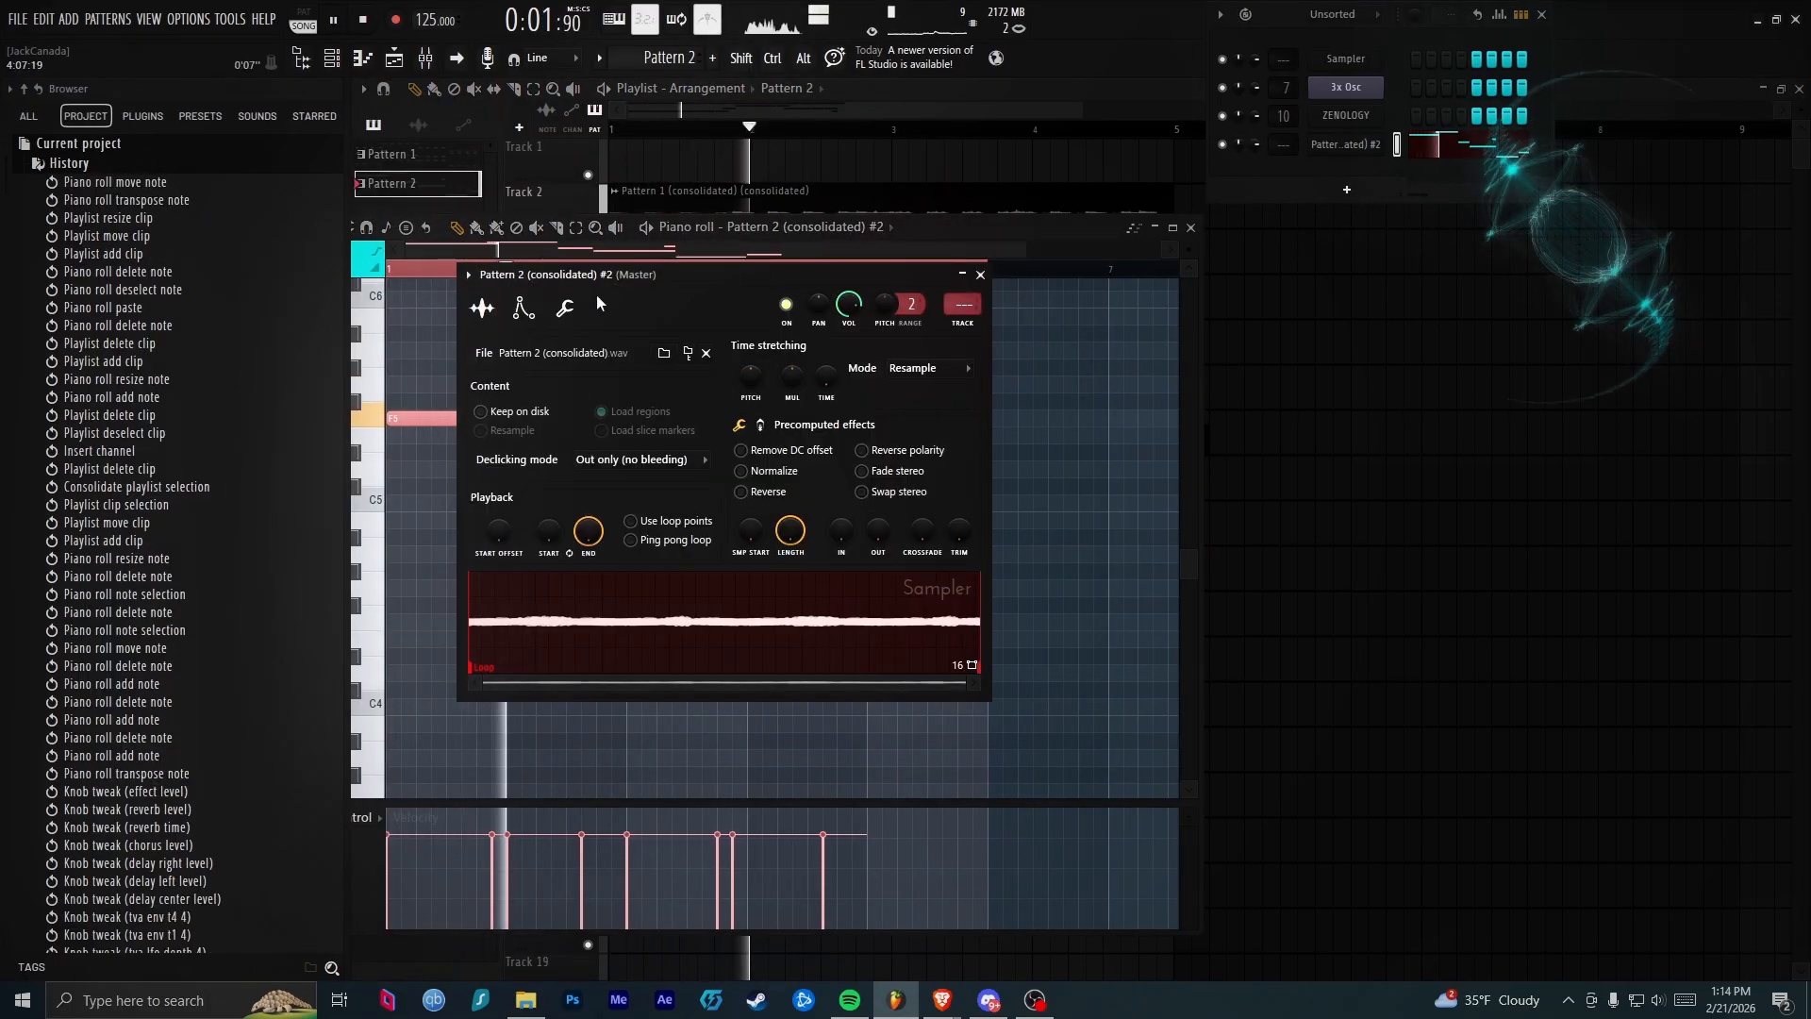
click(572, 308)
click(523, 310)
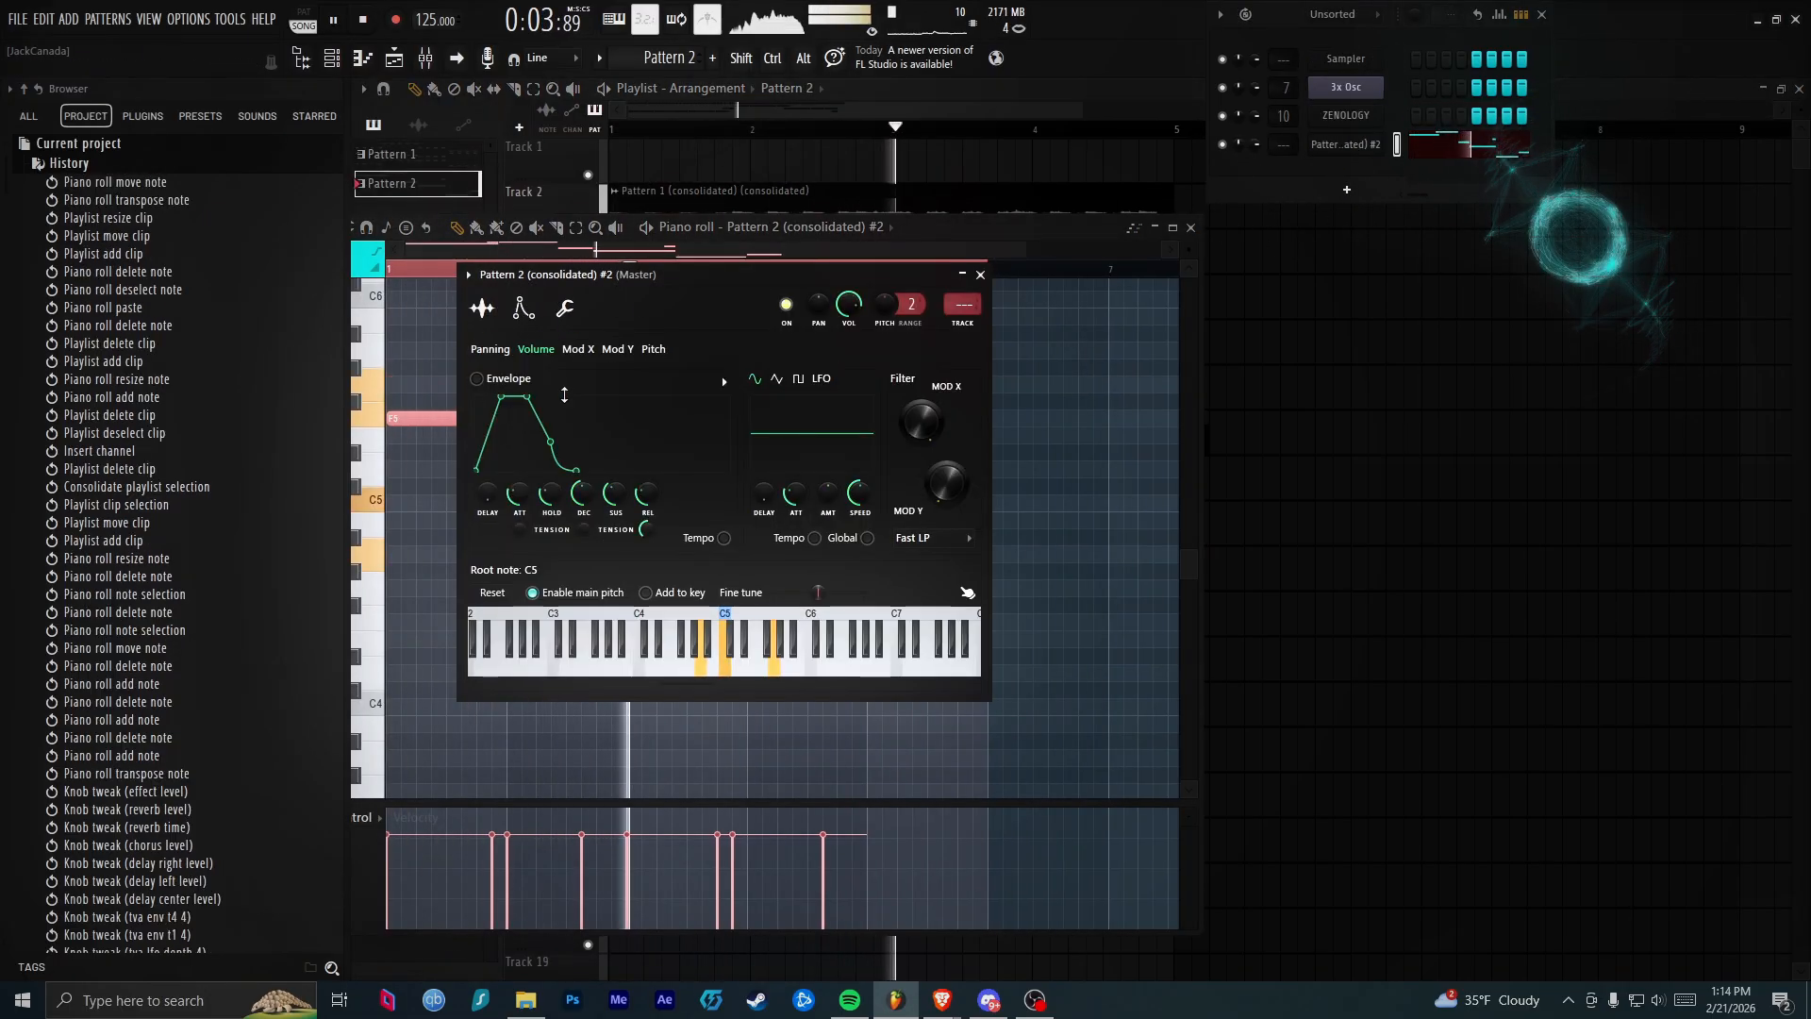
drag(519, 492, 552, 386)
drag(584, 493, 584, 585)
drag(615, 493, 648, 538)
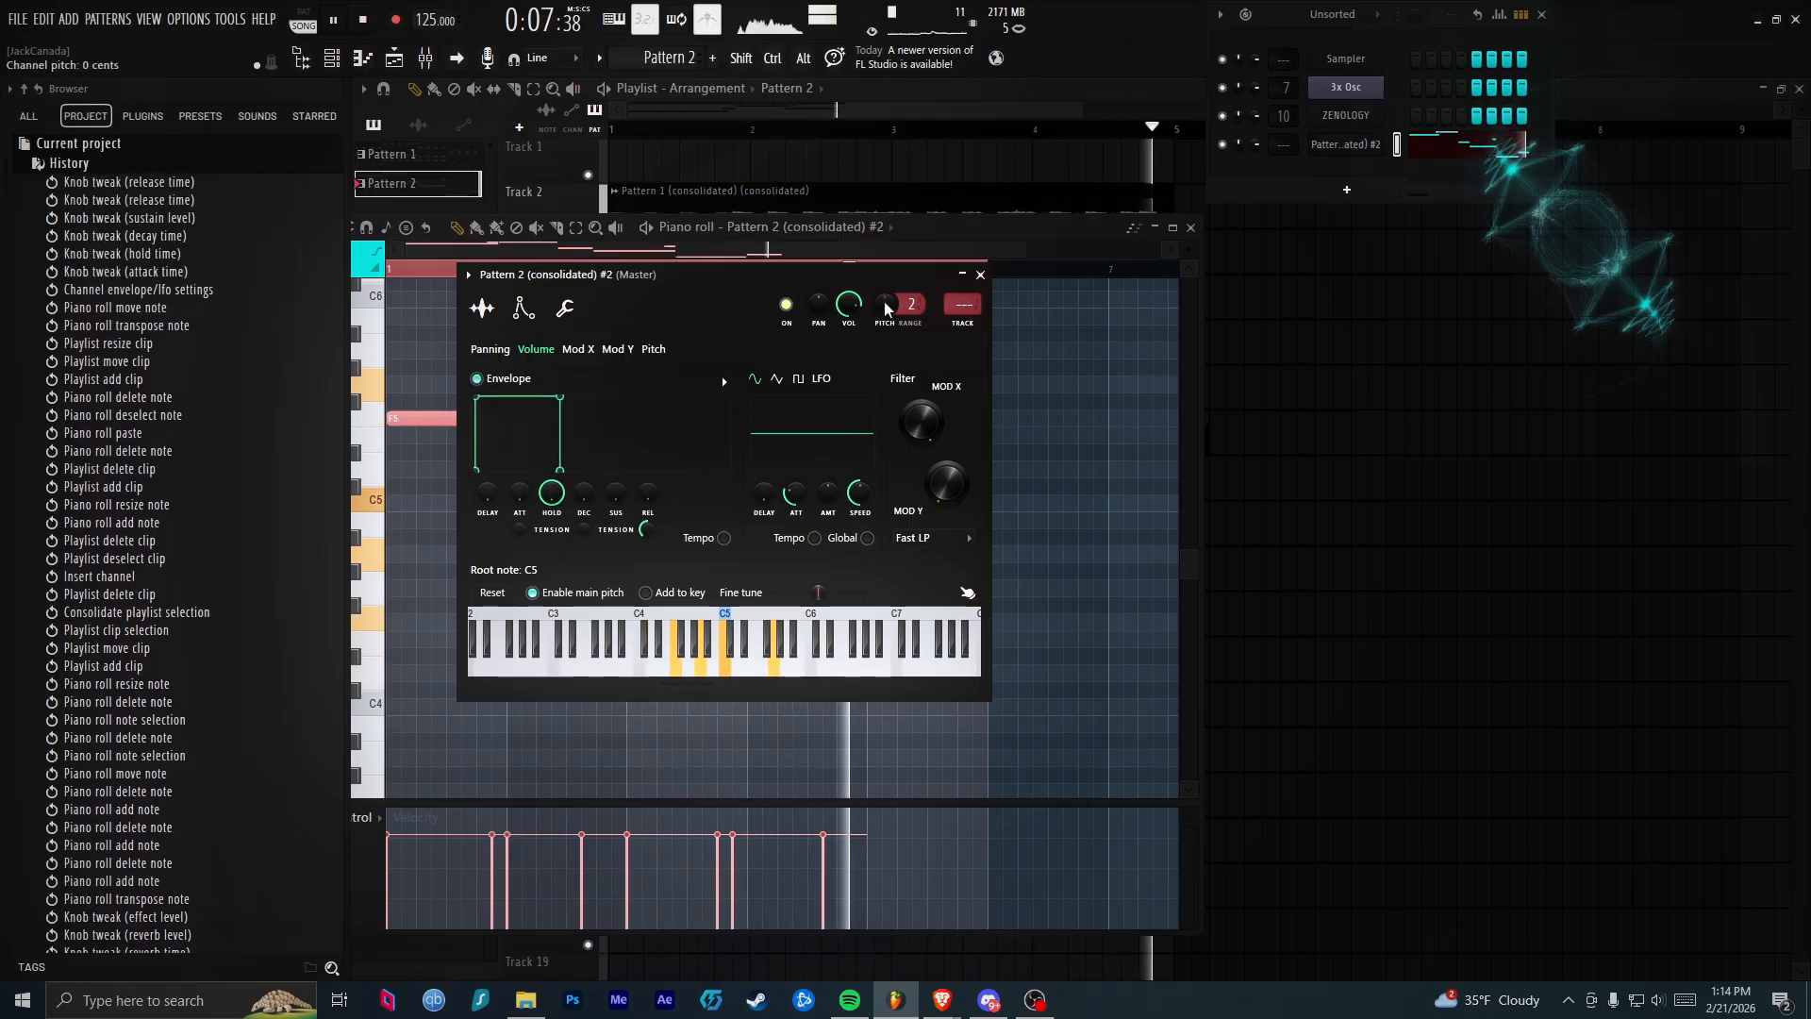
click(981, 276)
key(space)
Lengthen the opening F5 note to where the C5 note starts and raise the sampler channel's volume
click(988, 453)
right_click(1004, 453)
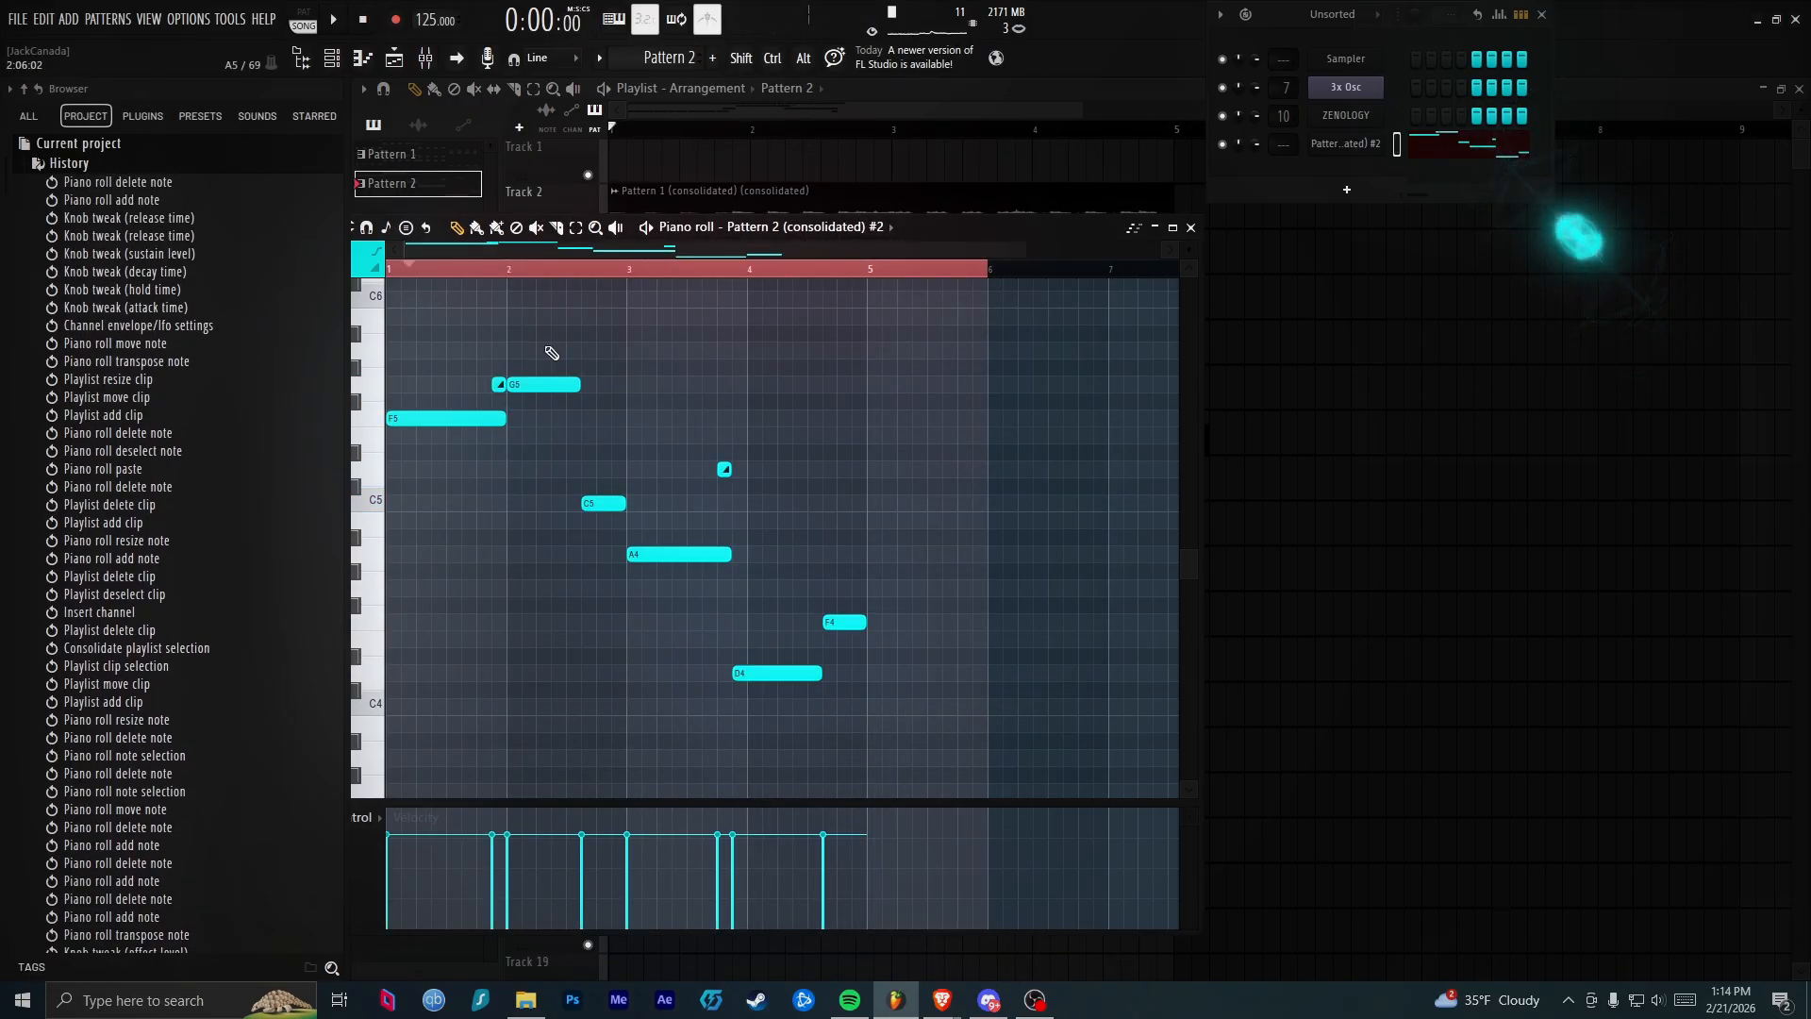
scroll(516, 260, up, 2)
drag(514, 419, 660, 427)
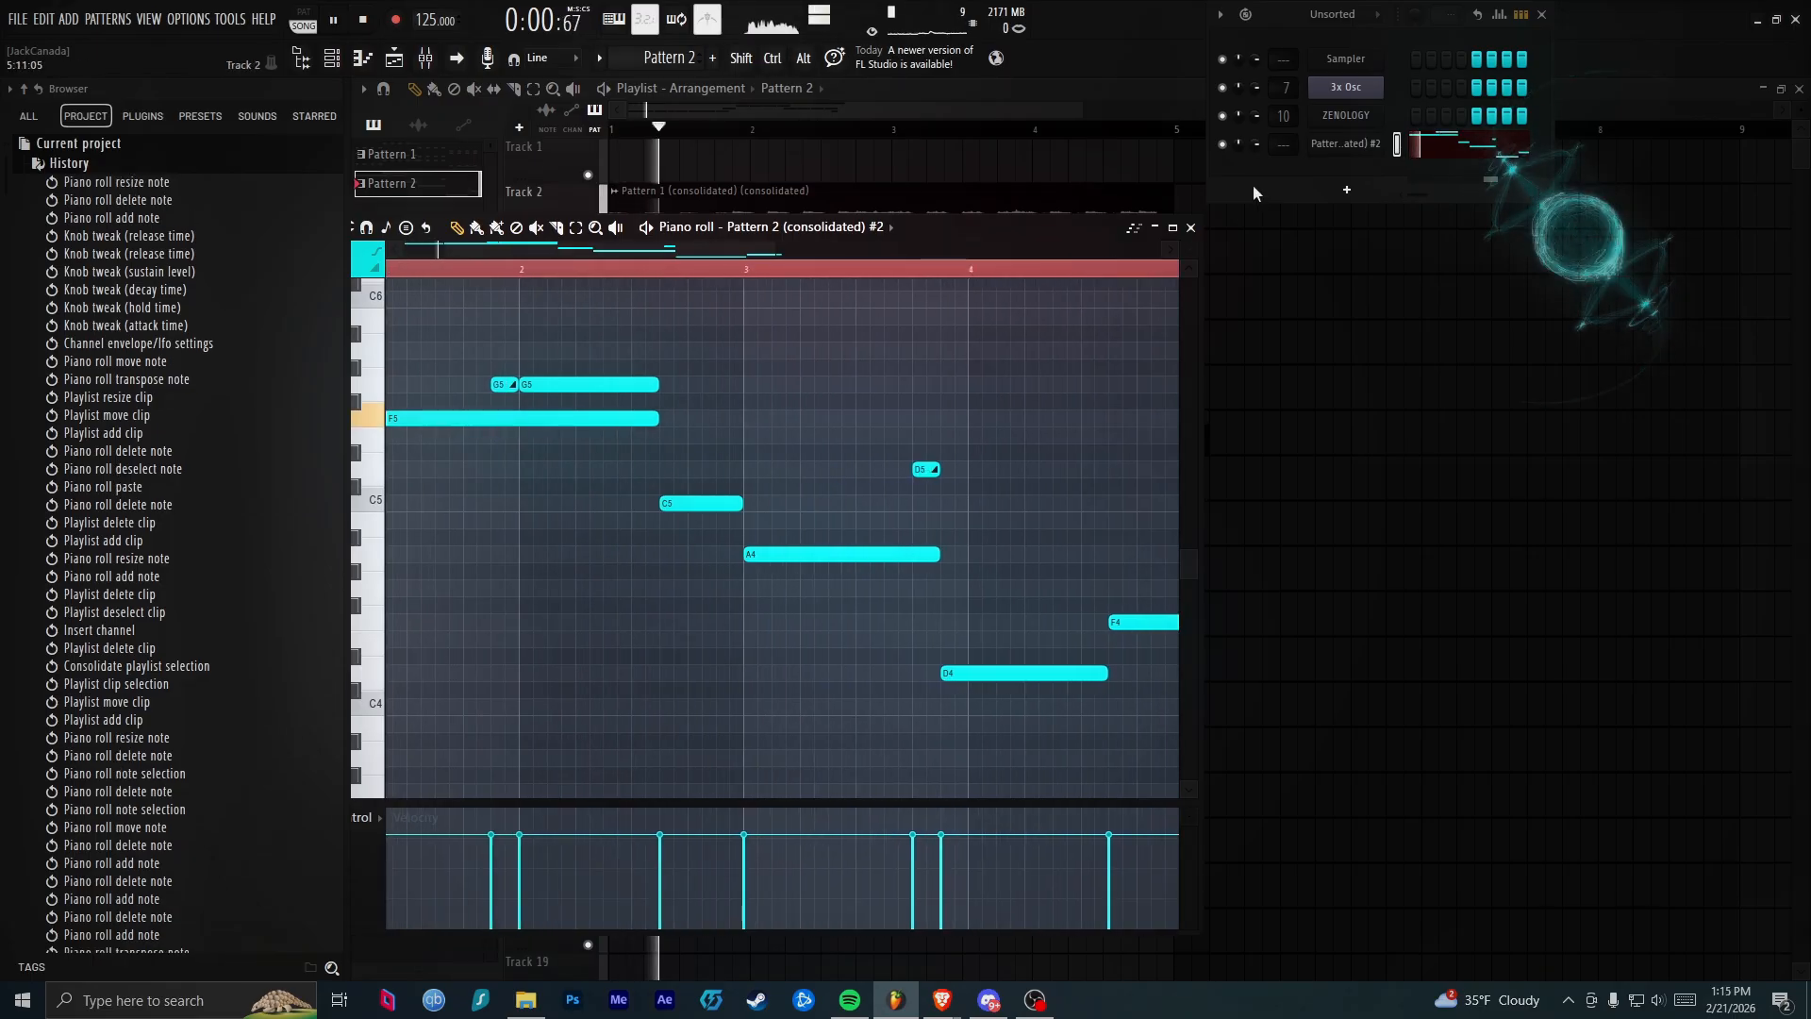
drag(1256, 144, 1255, 104)
click(834, 372)
right_click(870, 372)
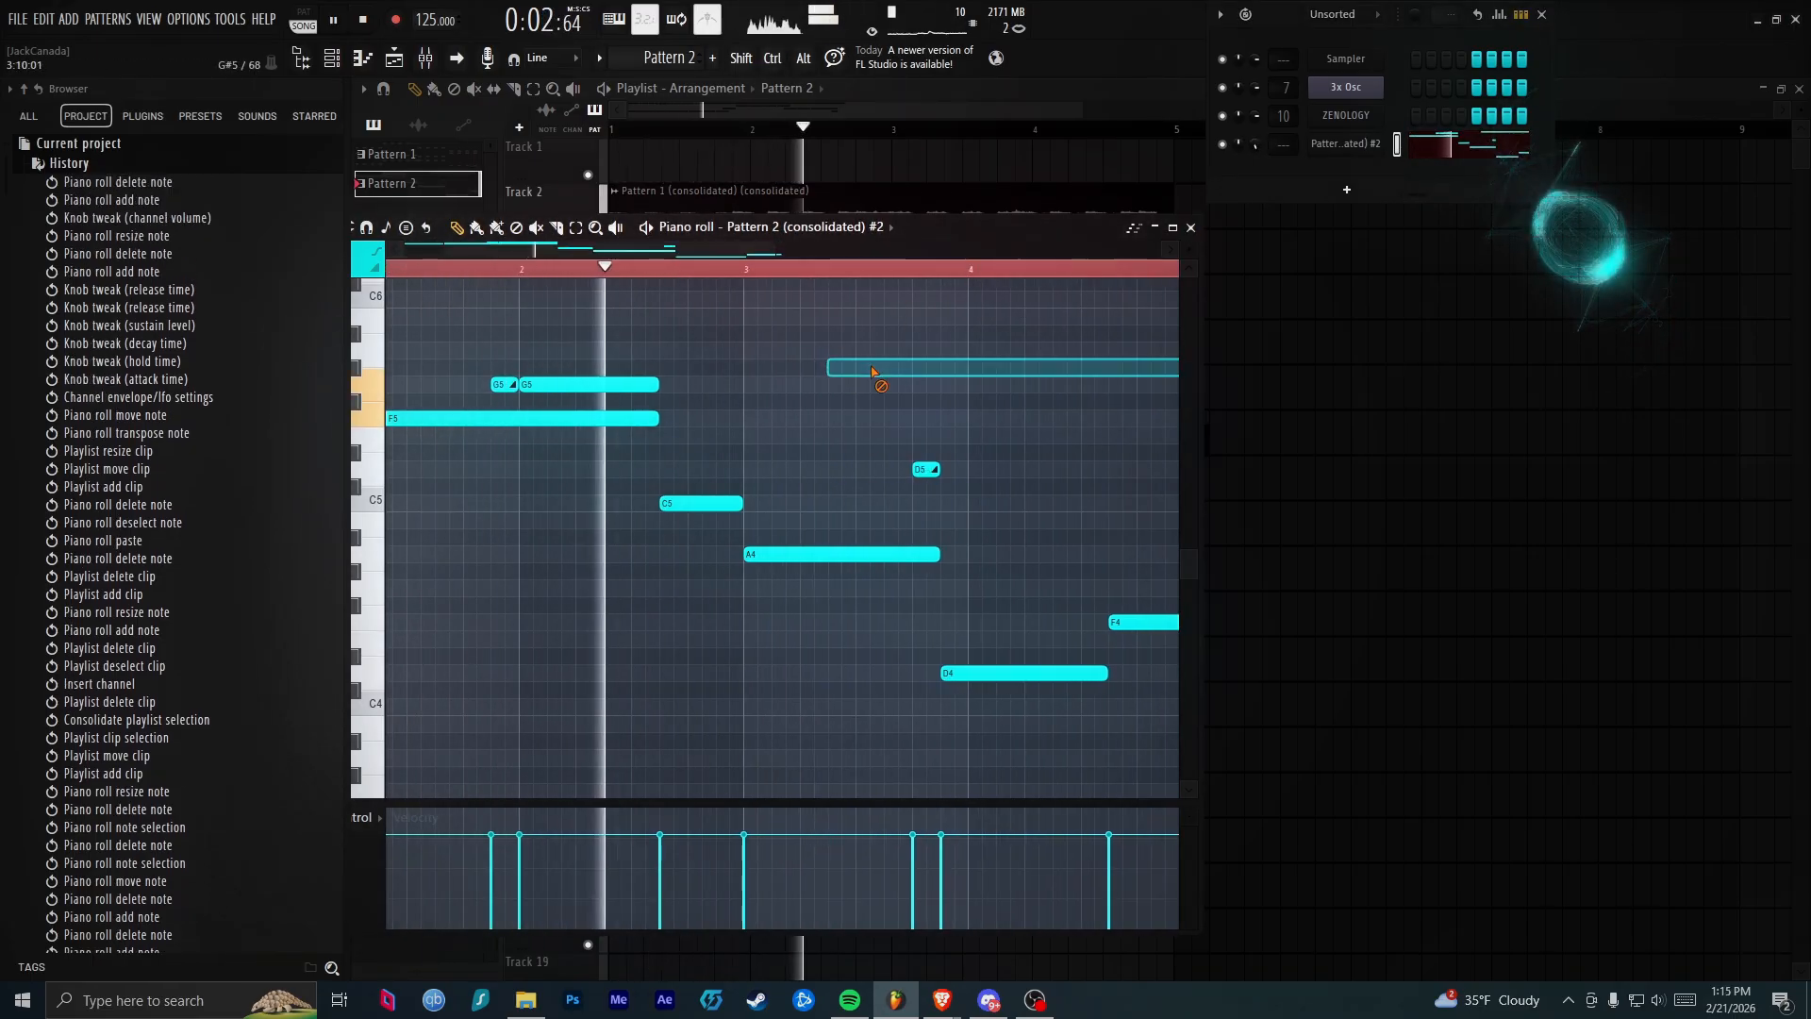
click(865, 370)
right_click(862, 372)
Extend the F5 and long G5 notes to end at bar 3 and lengthen the A4 note to bar 4
ctrl+drag(720, 420, 741, 380)
click(788, 371)
right_click(835, 374)
drag(934, 552, 958, 553)
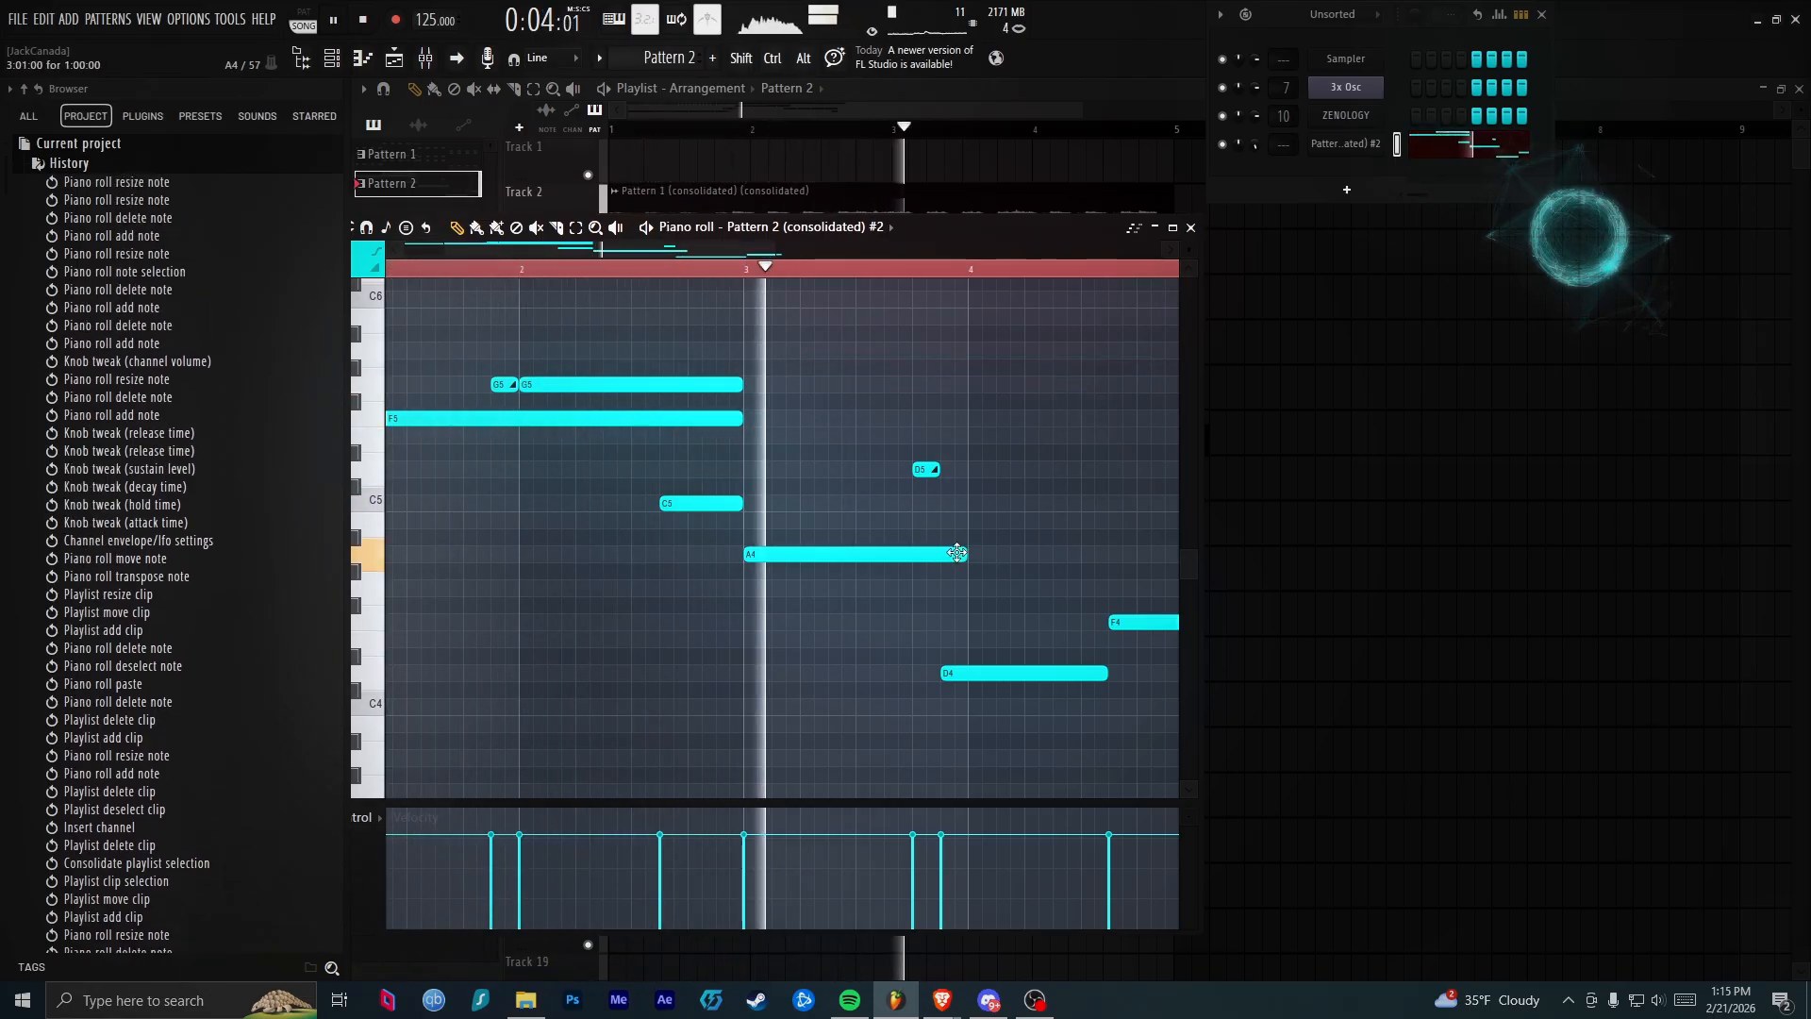
drag(936, 466, 955, 465)
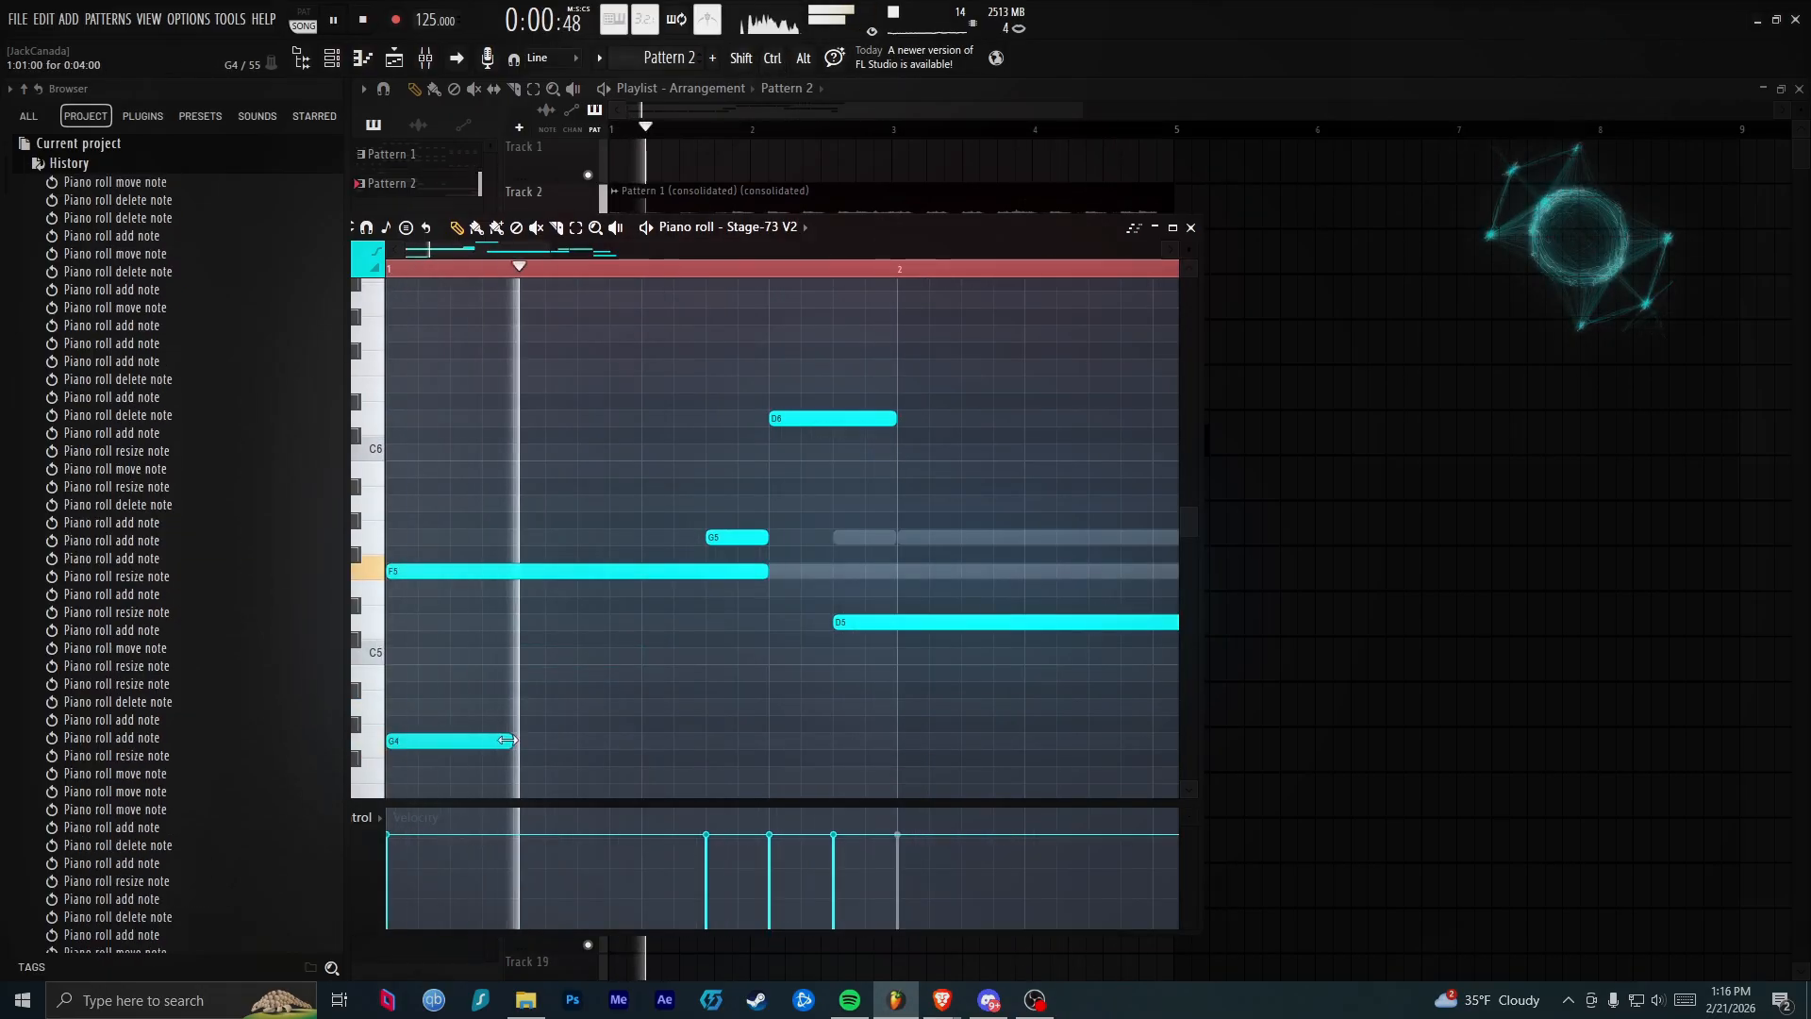
Lengthen the Stage-73 V2 G4 note to where the A4 and D5 chord starts, and add an F4 note at bar 3
drag(505, 741, 828, 744)
ctrl+scroll(842, 671, down, 4)
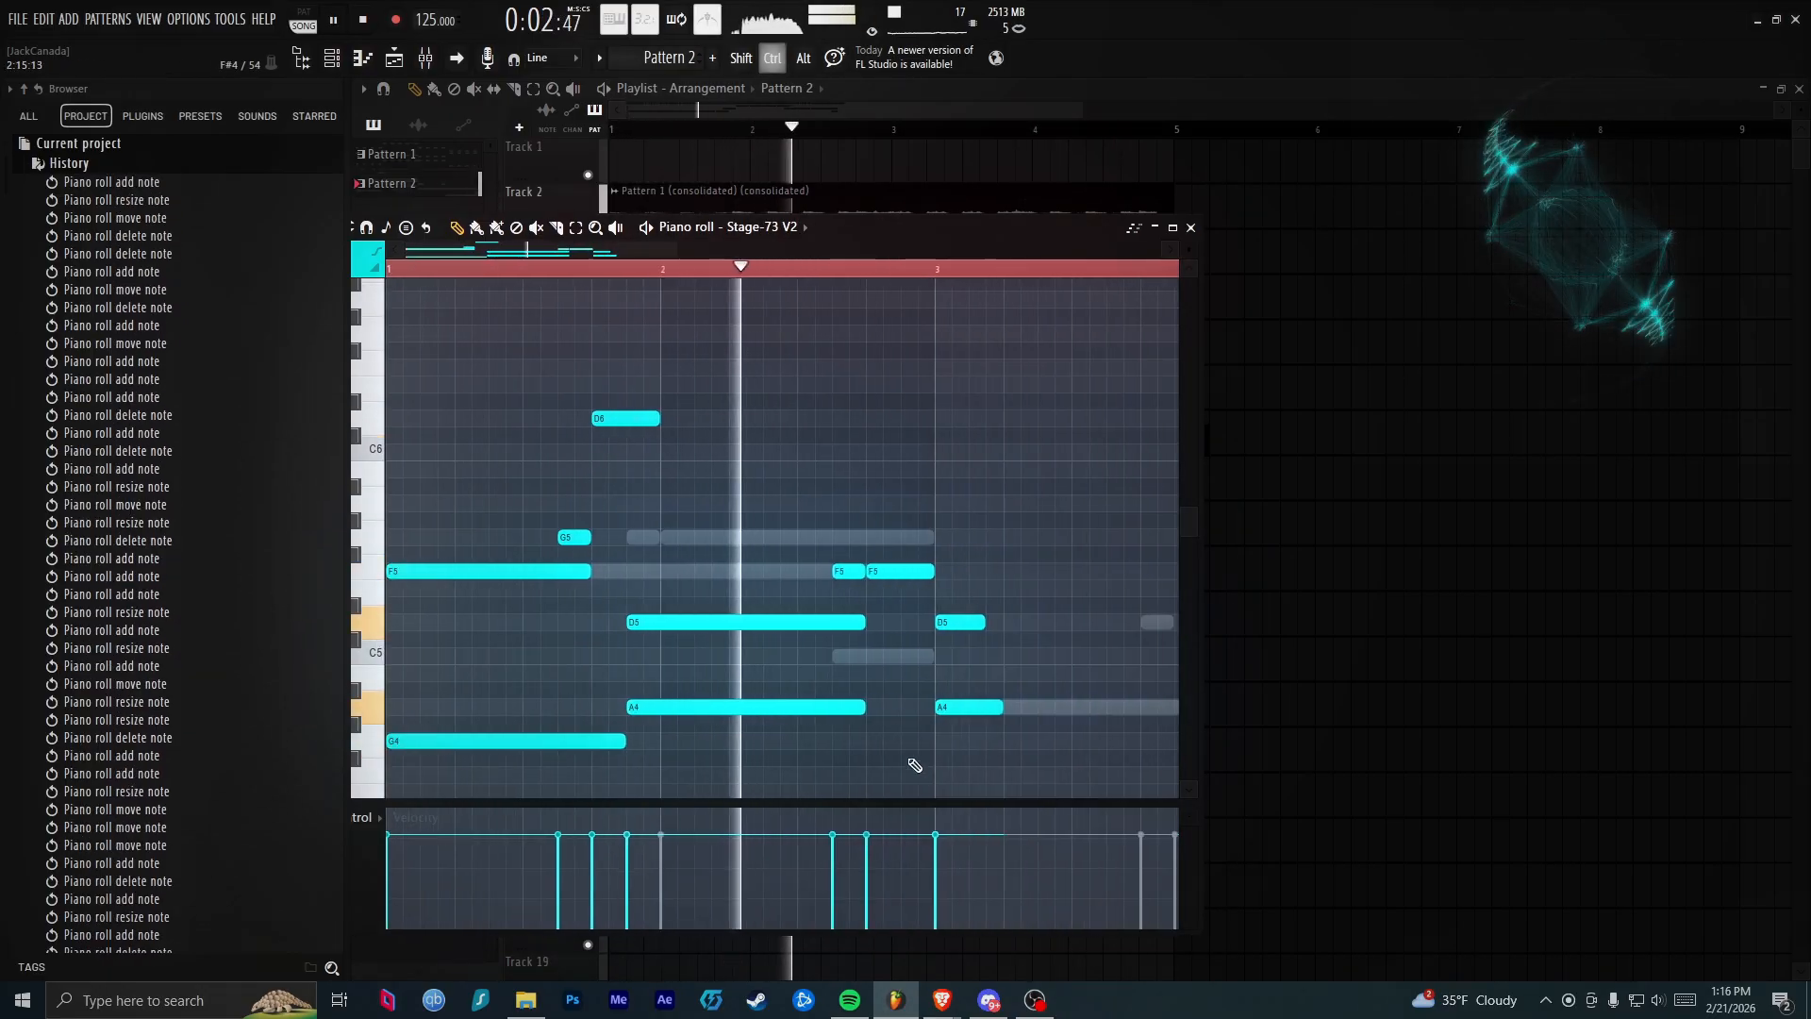
click(939, 774)
scroll(981, 754, down, 2)
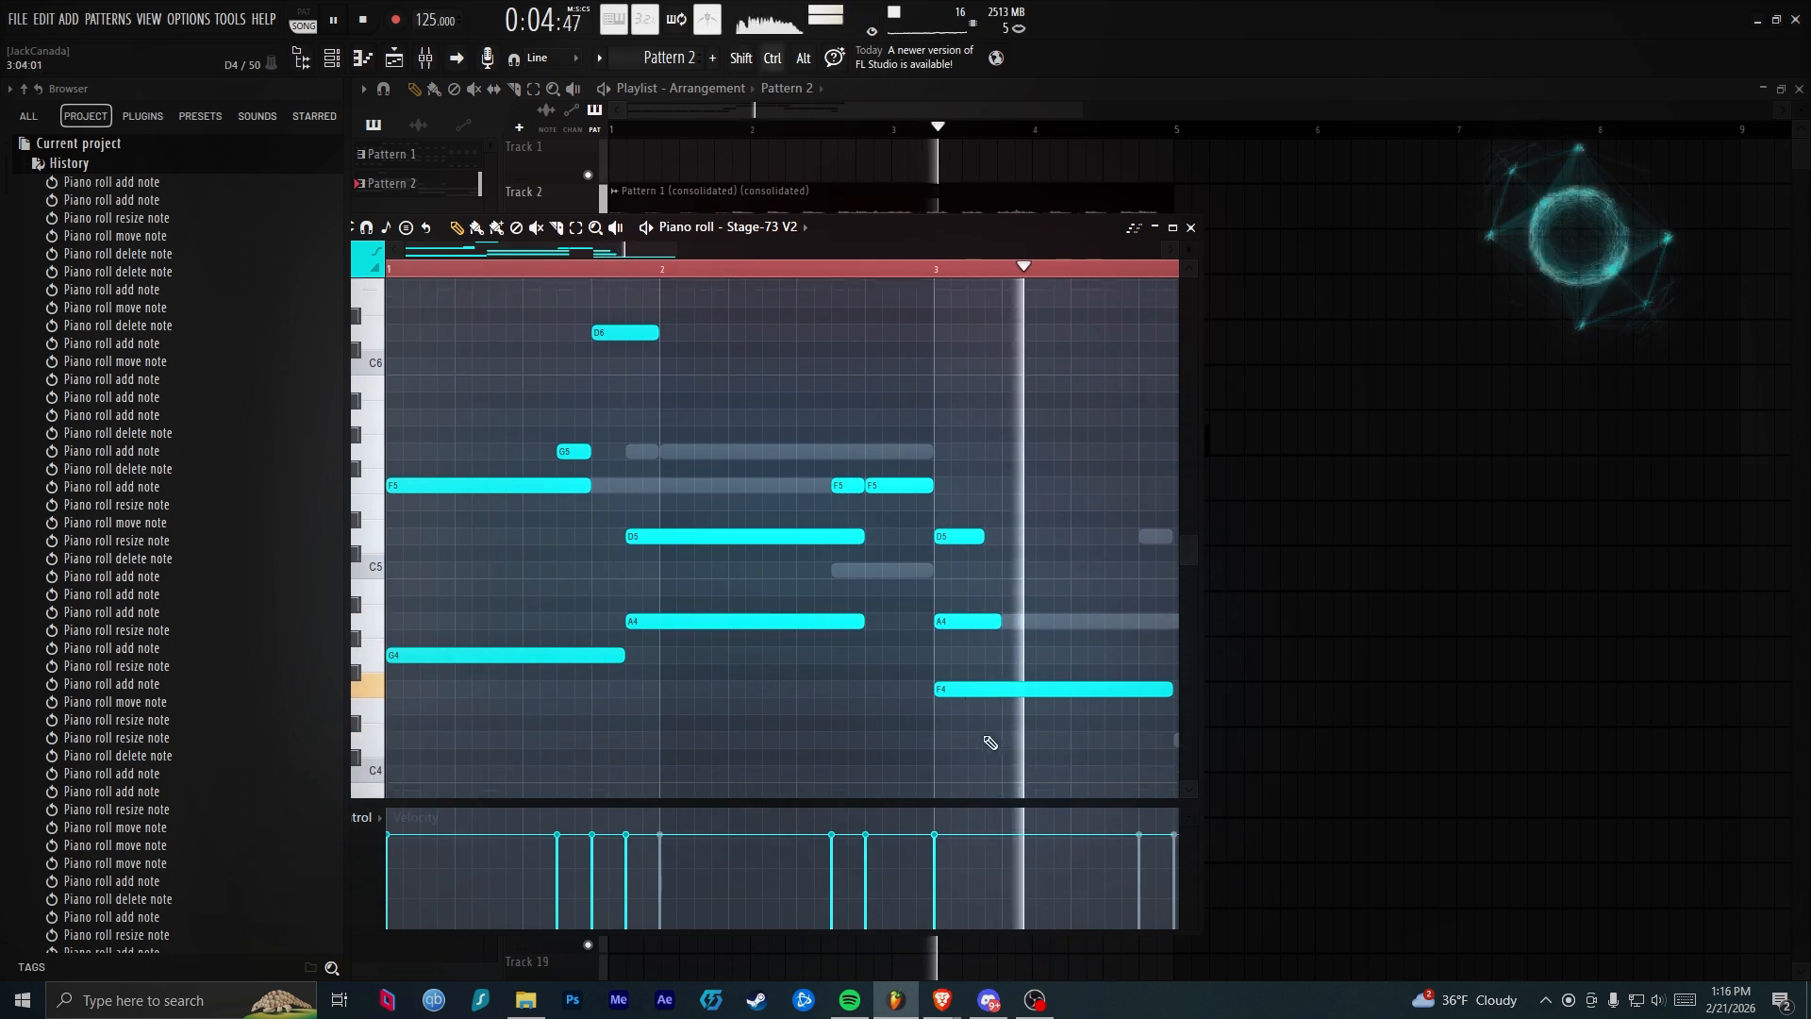
Add an E4 note running from the end of F4 to bar 5 and lengthen the bar 3 A4 note to match F4's end
ctrl+scroll(1037, 722, down, 1)
click(1074, 691)
ctrl+scroll(1038, 681, down, 2)
drag(991, 691, 1030, 692)
key(space)
drag(744, 603, 840, 608)
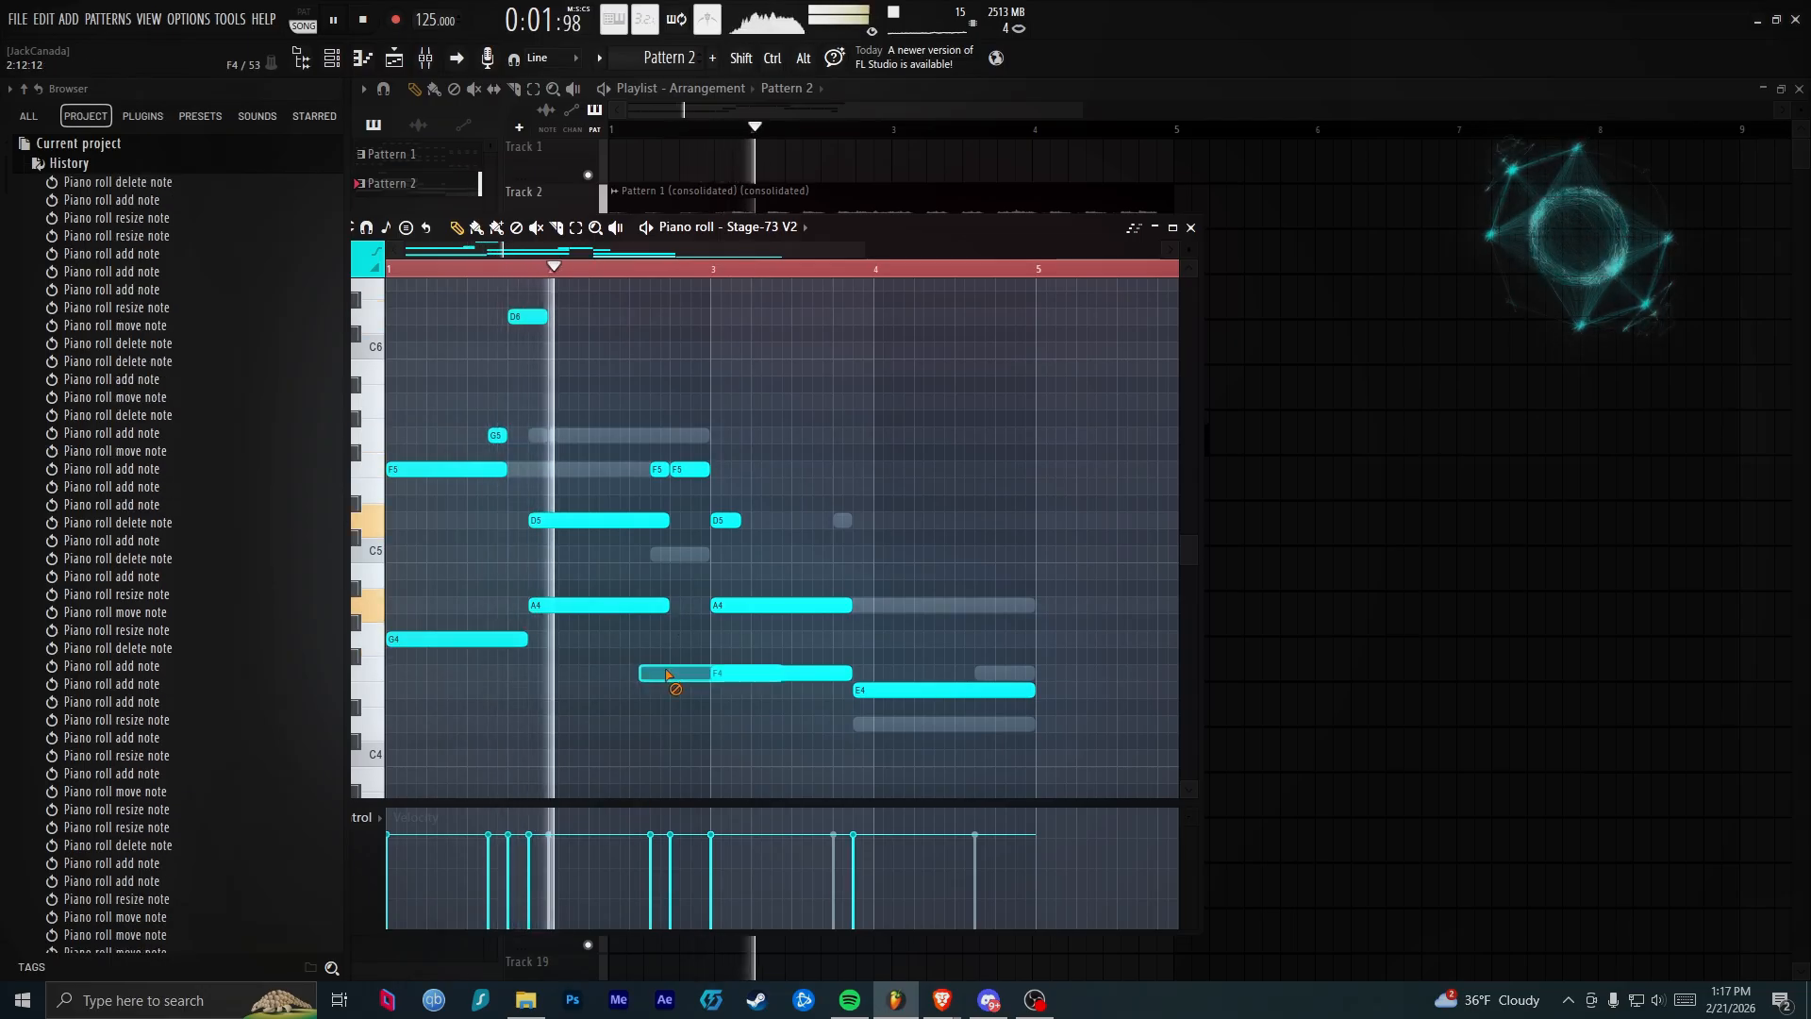
Extend the D5 and A4 notes in bar 2 to end at bar 3 and add a C5 note above the final E4
click(777, 509)
right_click(783, 510)
ctrl+drag(672, 621, 707, 524)
click(936, 522)
right_click(938, 525)
key(space)
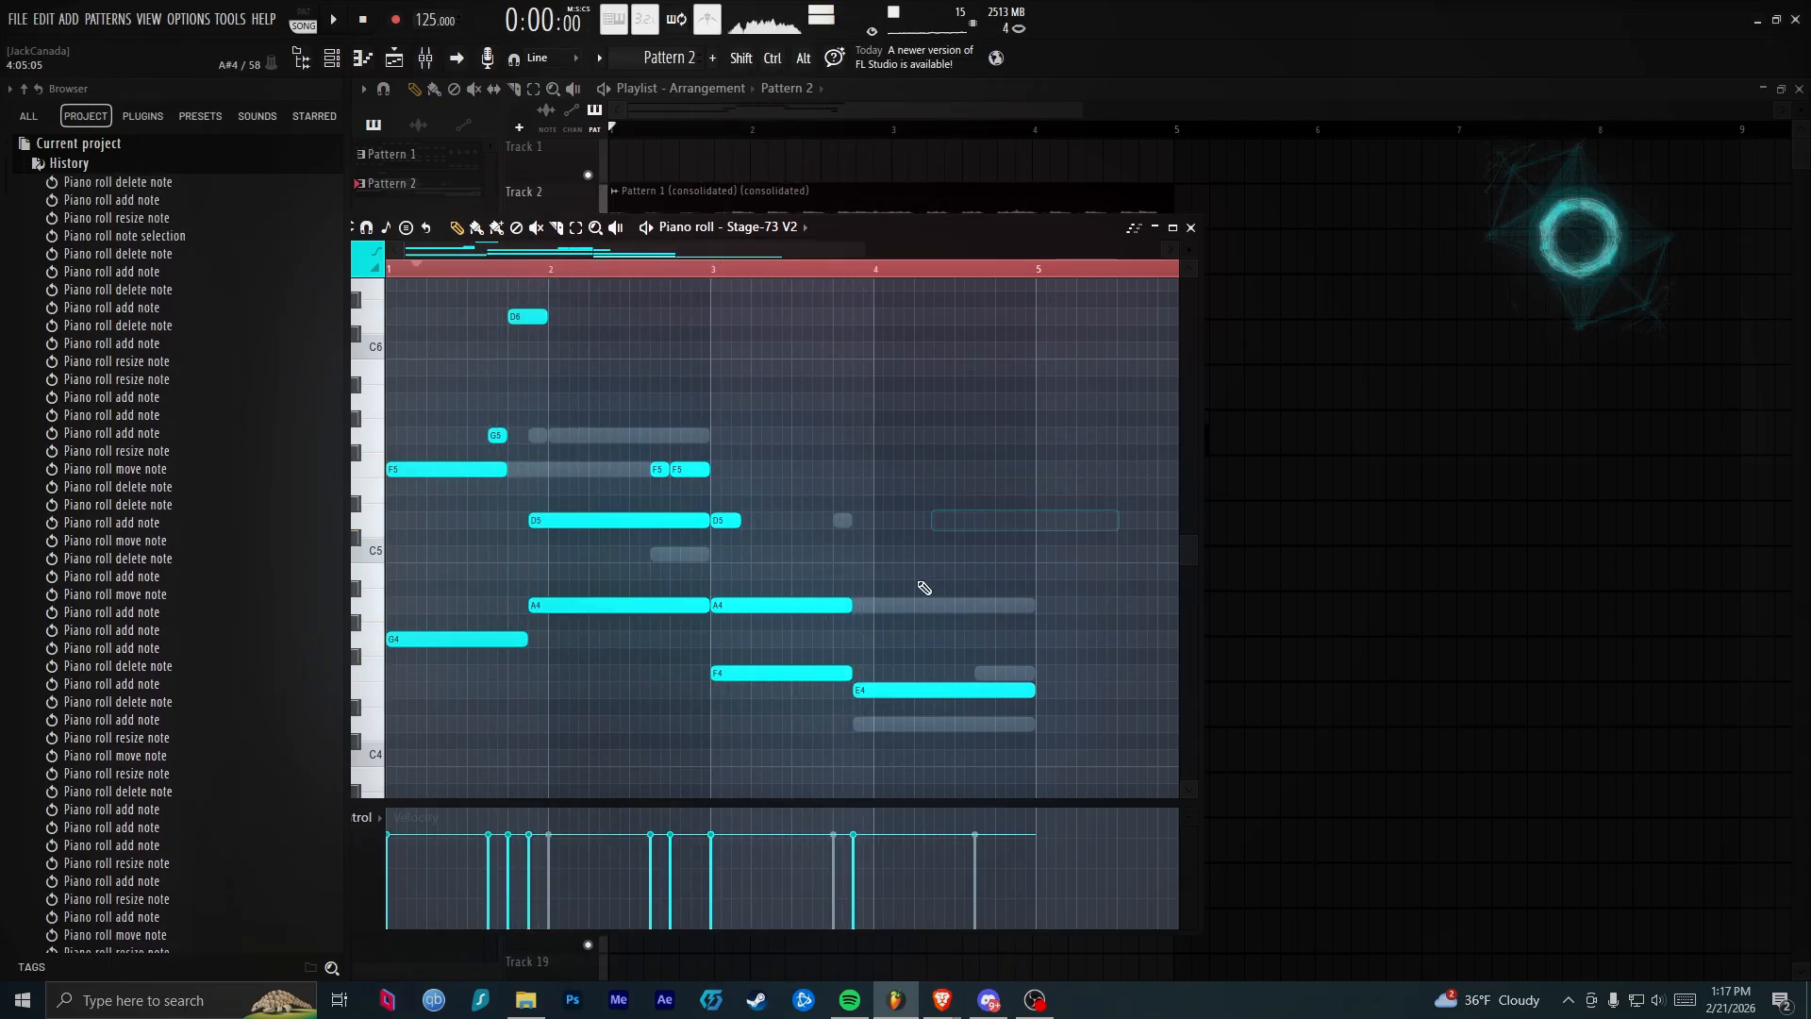
scroll(878, 587, up, 1)
click(888, 574)
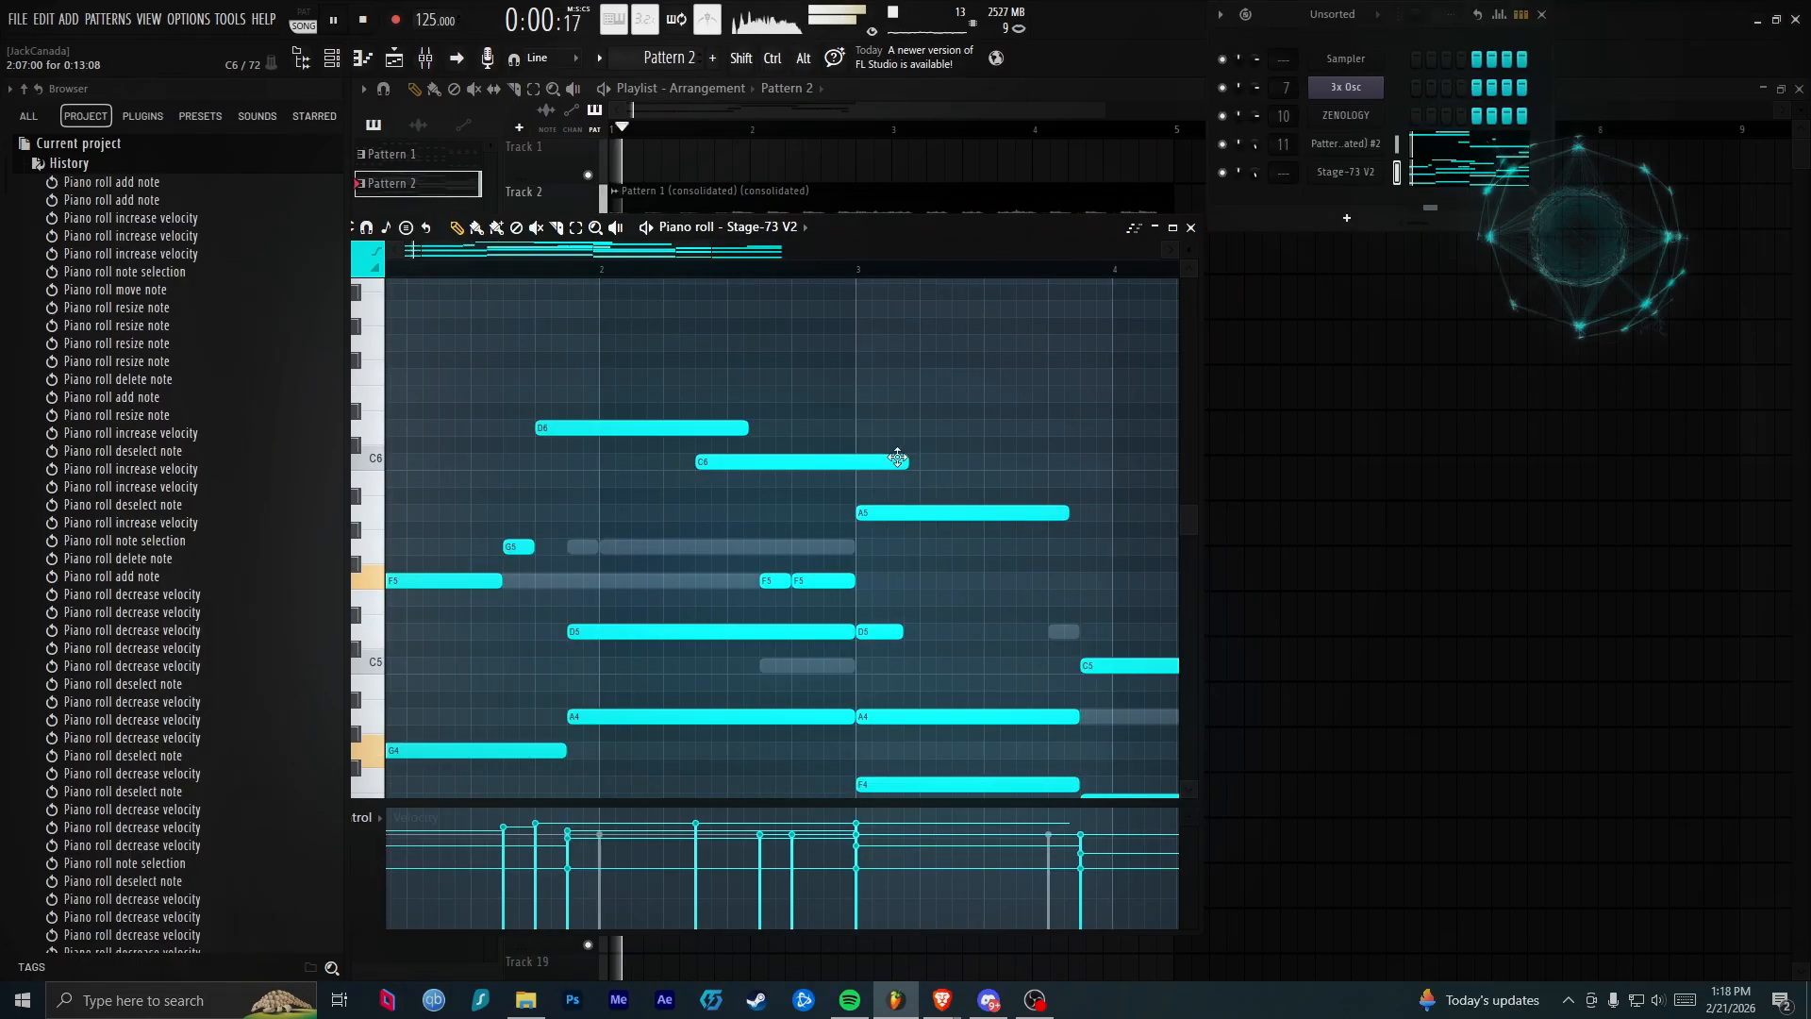
Shorten the C6 note to end about bar 3 and raise its velocity slightly, then lower the velocity of the A5 note
ctrl+drag(821, 489, 798, 453)
scroll(798, 453, up, 1)
ctrl+drag(962, 496, 904, 541)
scroll(893, 515, down, 2)
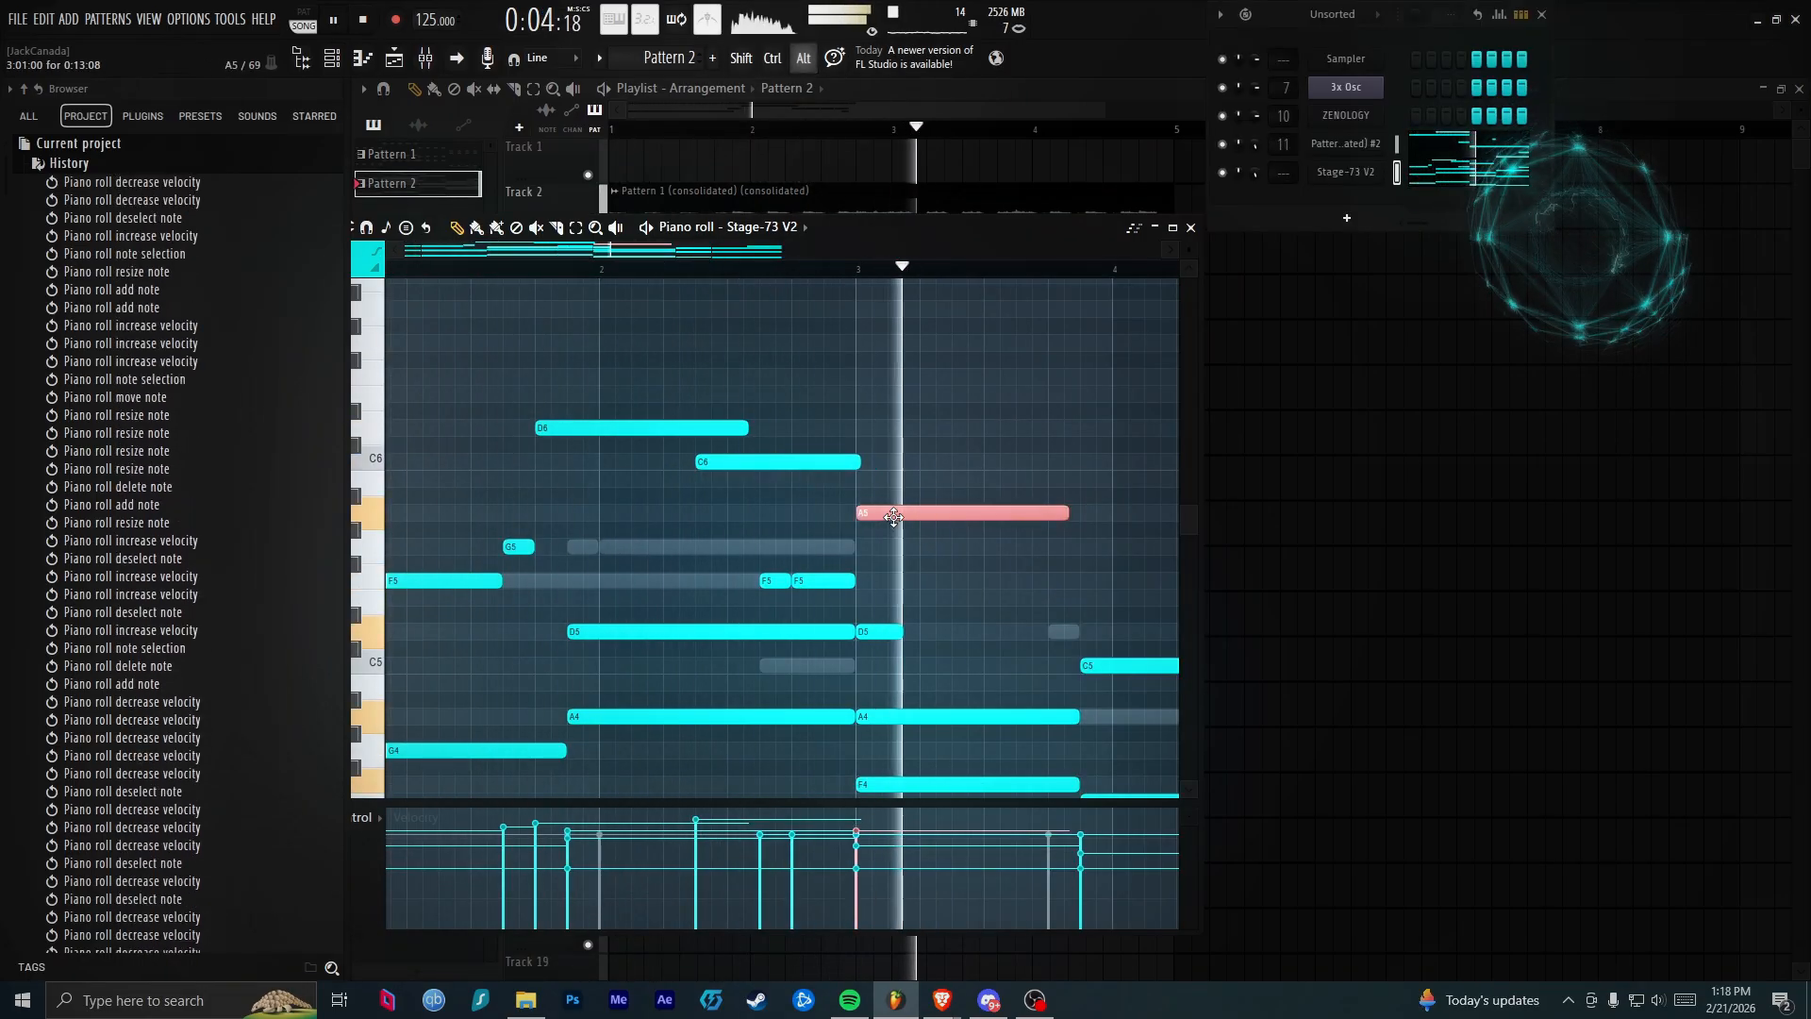
Fine-tune the velocity of the bar 3 A5 note and add a G5 note just past the middle of bar 3
scroll(950, 558, down, 2)
scroll(971, 565, up, 2)
click(998, 546)
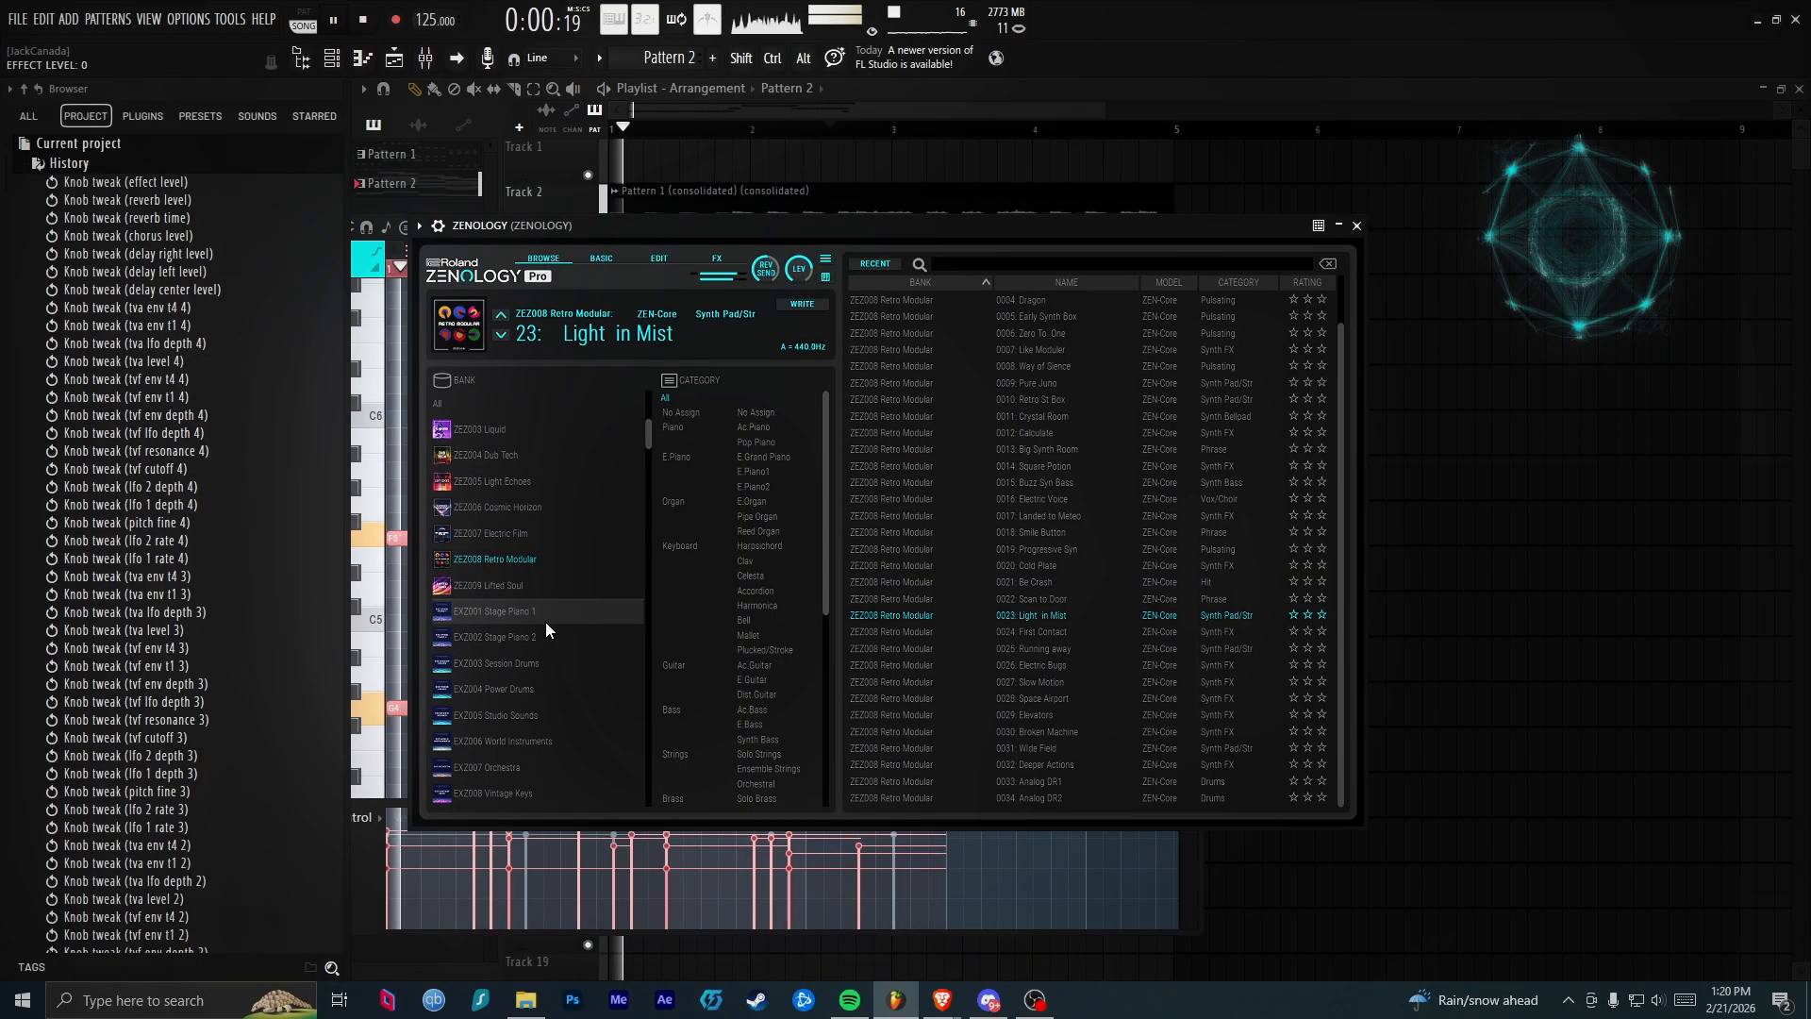
Load the X-Pure+E.Piano preset from ZENOLOGY's EXZ002 Stage Piano 2 bank
click(481, 638)
click(1031, 367)
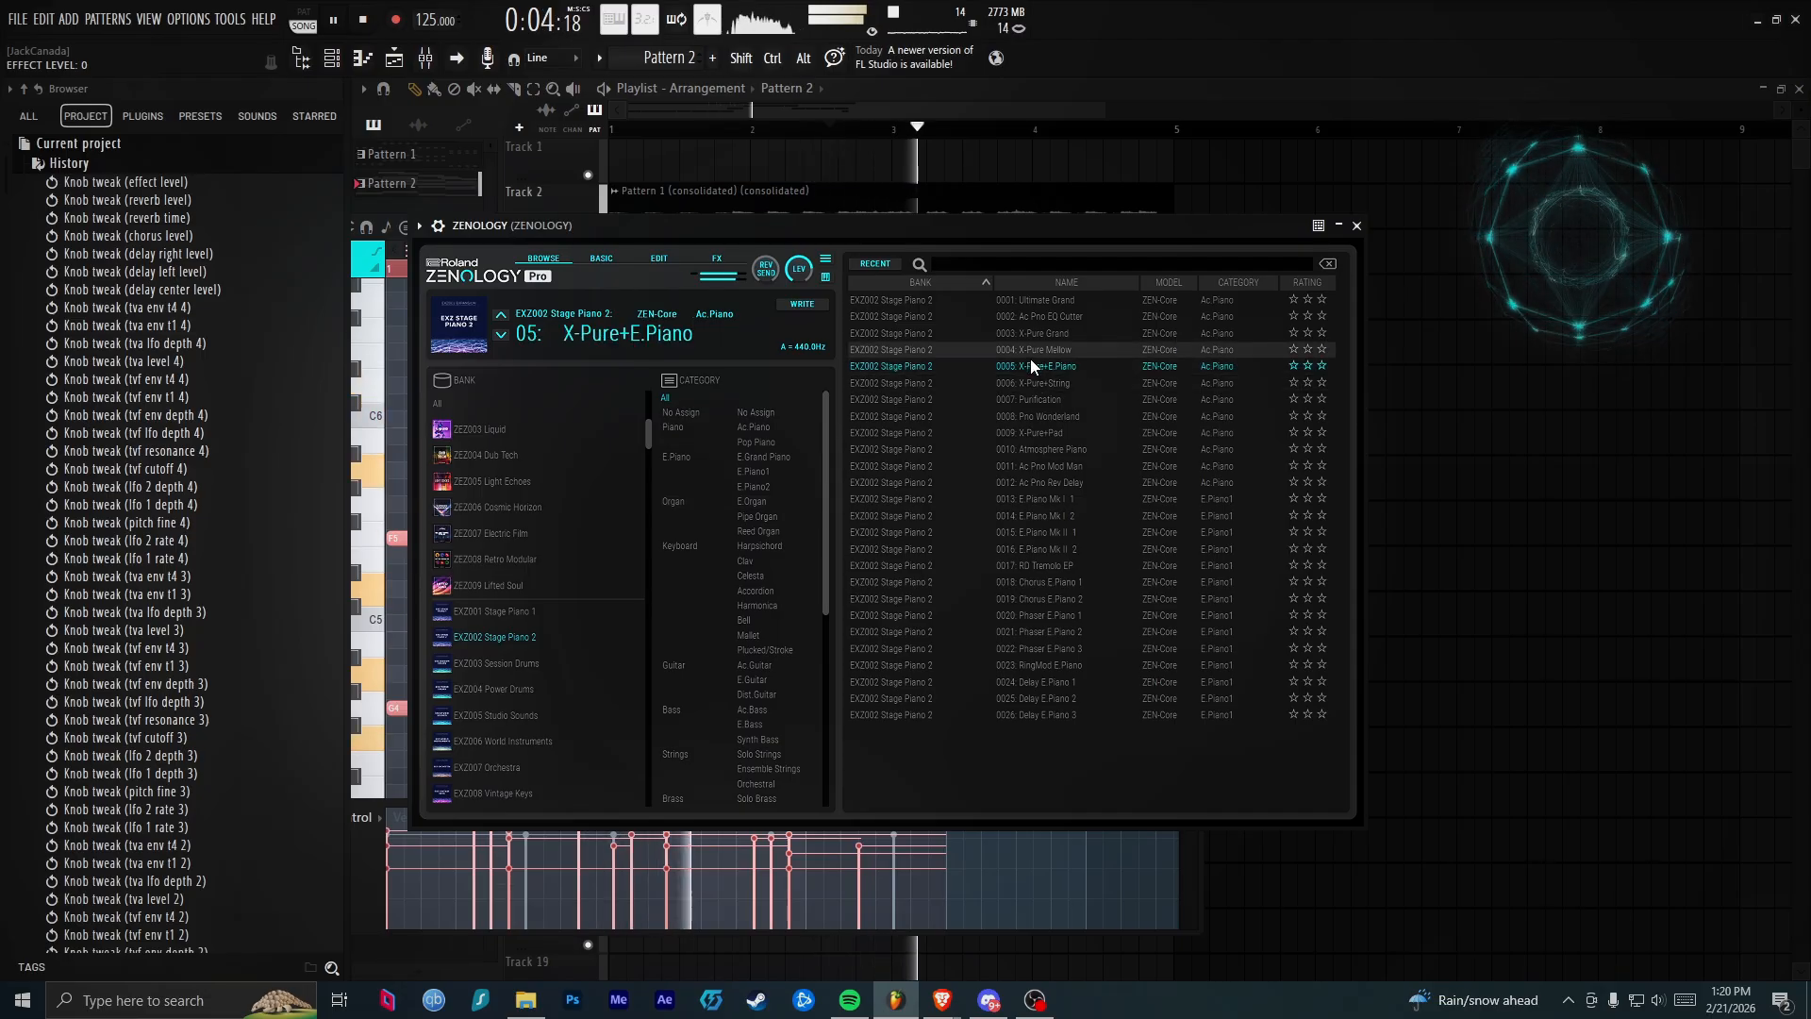
In the mixer, lower the Stage-73 V2 track to -4.7 dB and raise the ZENOLOGY track slightly
click(426, 58)
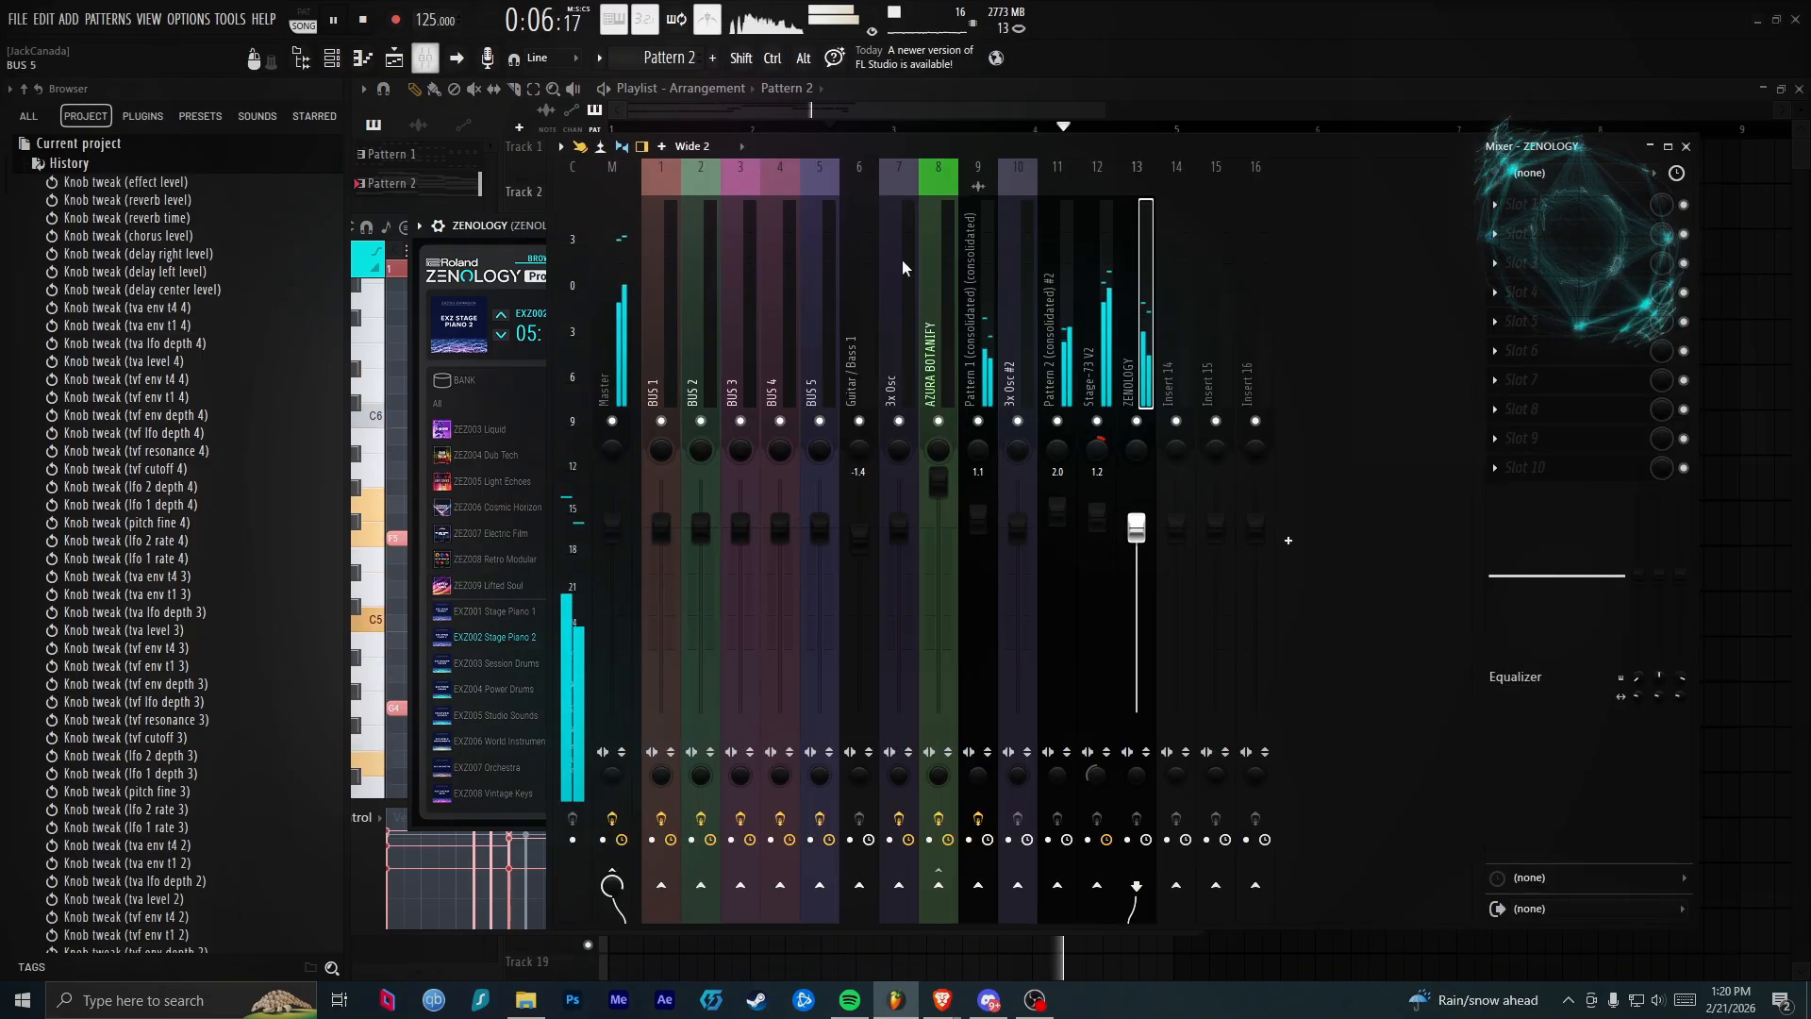
drag(1097, 520, 1107, 559)
drag(1137, 495, 1138, 505)
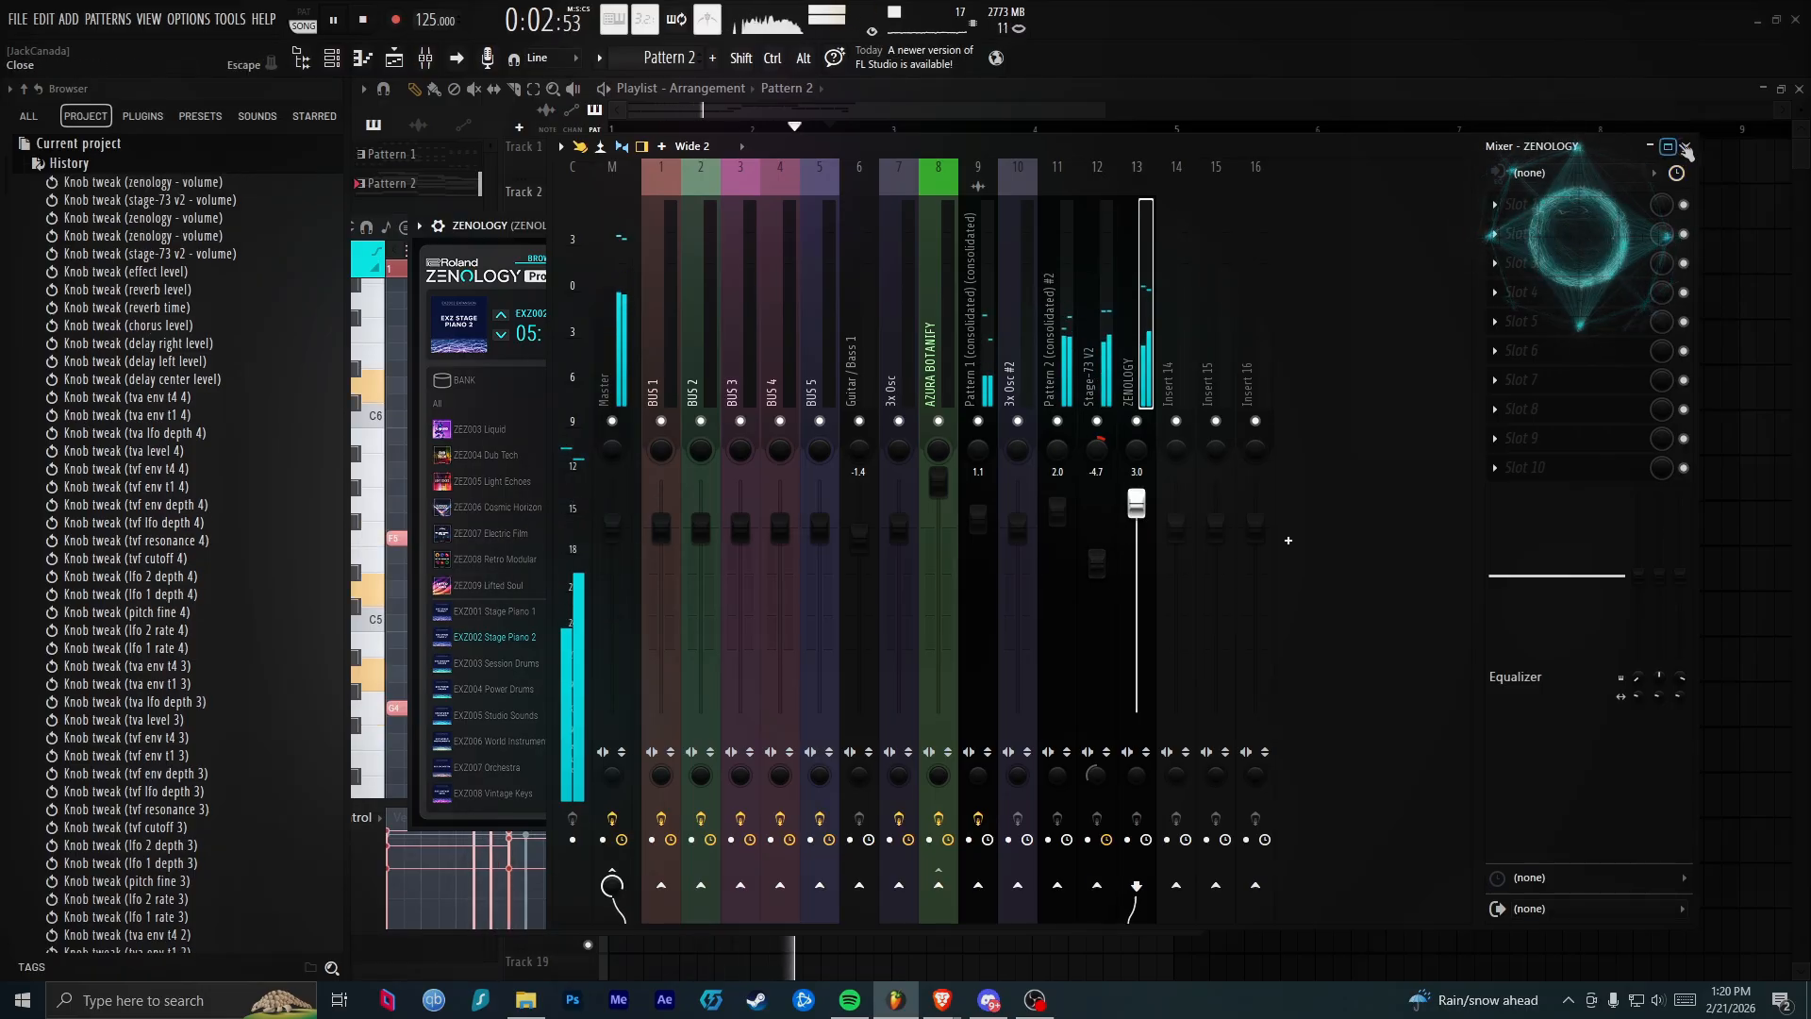
click(1687, 149)
key(F9)
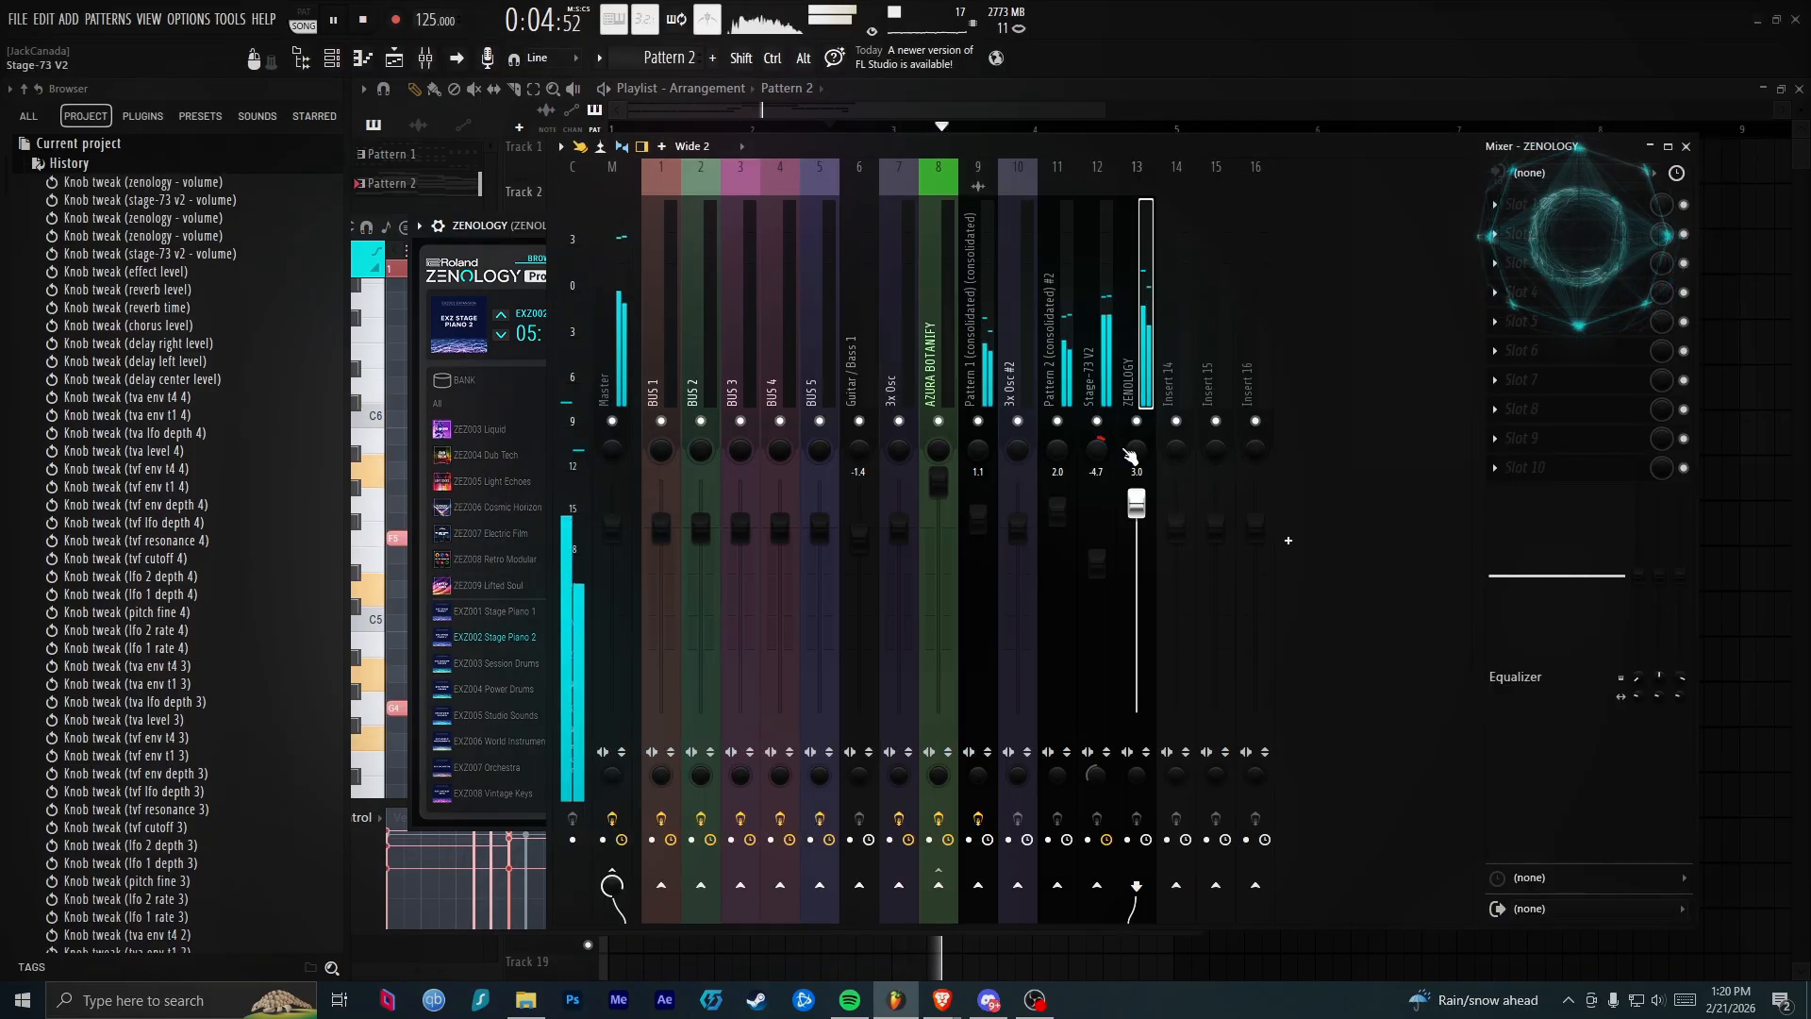
drag(1137, 503, 1137, 519)
click(1686, 147)
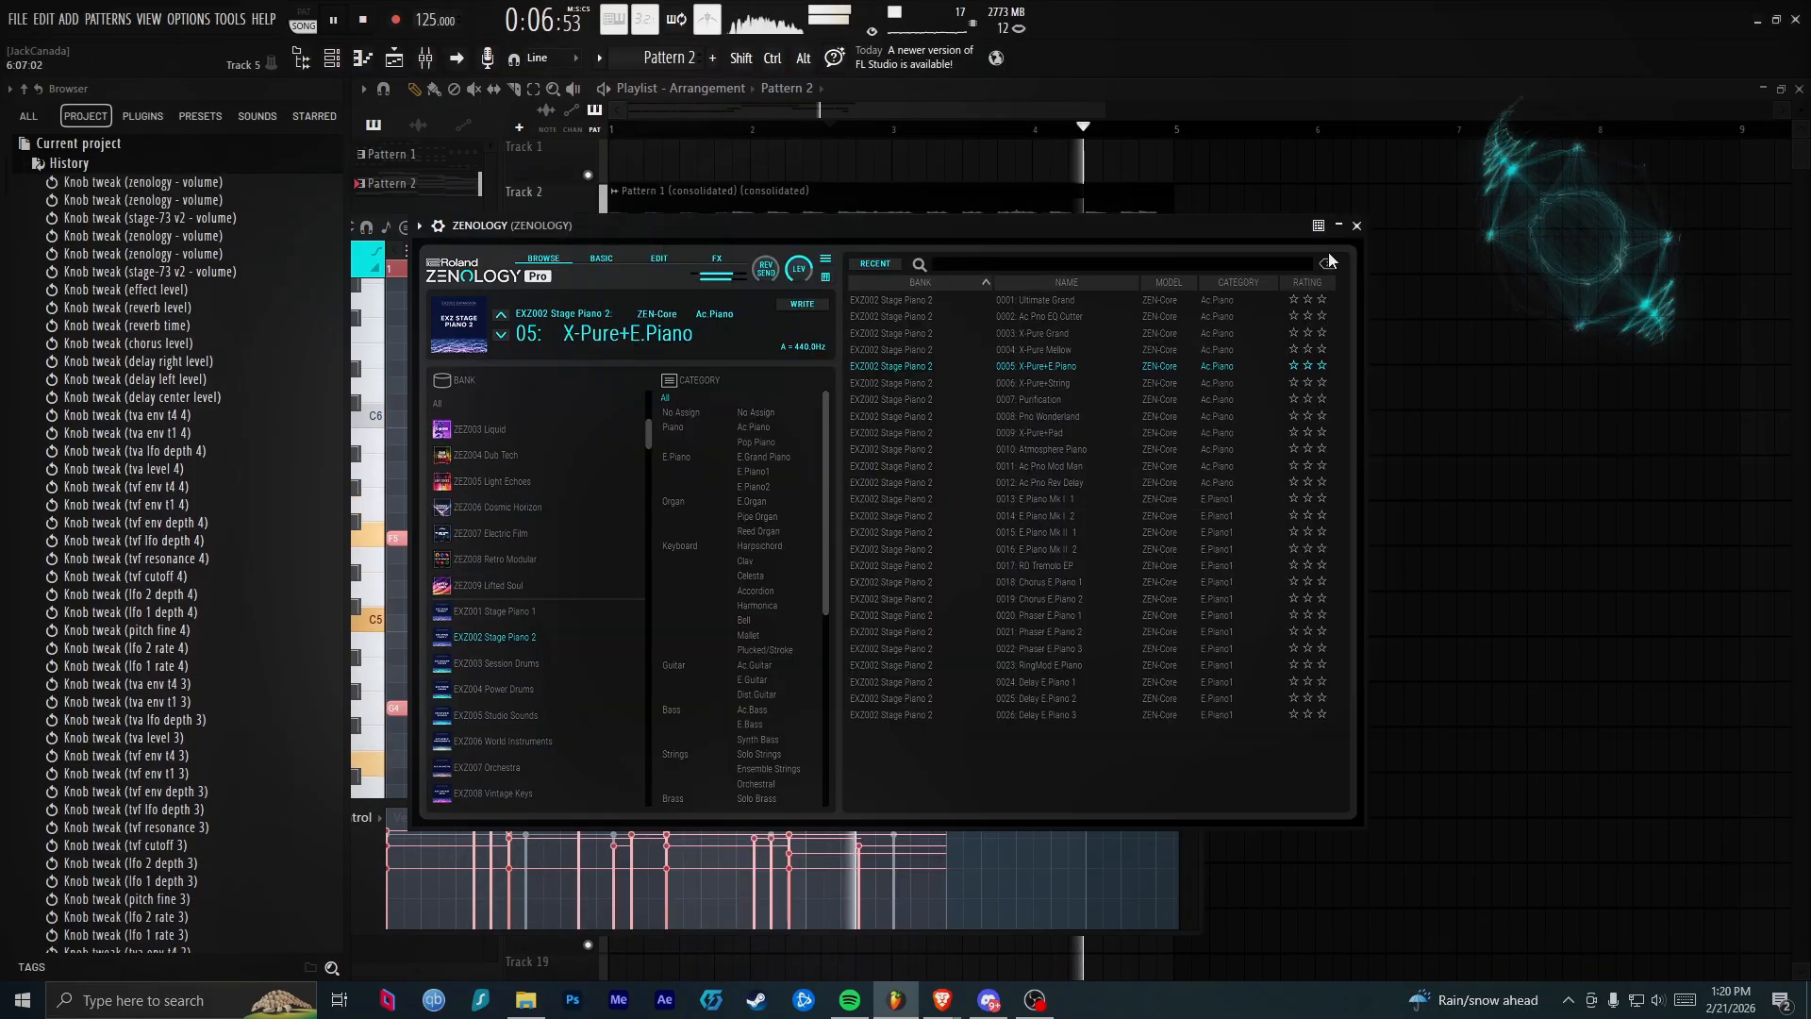
Close the ZENOLOGY plugin and transpose all of its piano roll notes up one octave
click(1356, 226)
click(933, 386)
right_click(934, 388)
scroll(917, 410, down, 3)
key(ctrl+a)
key(ctrl+Up)
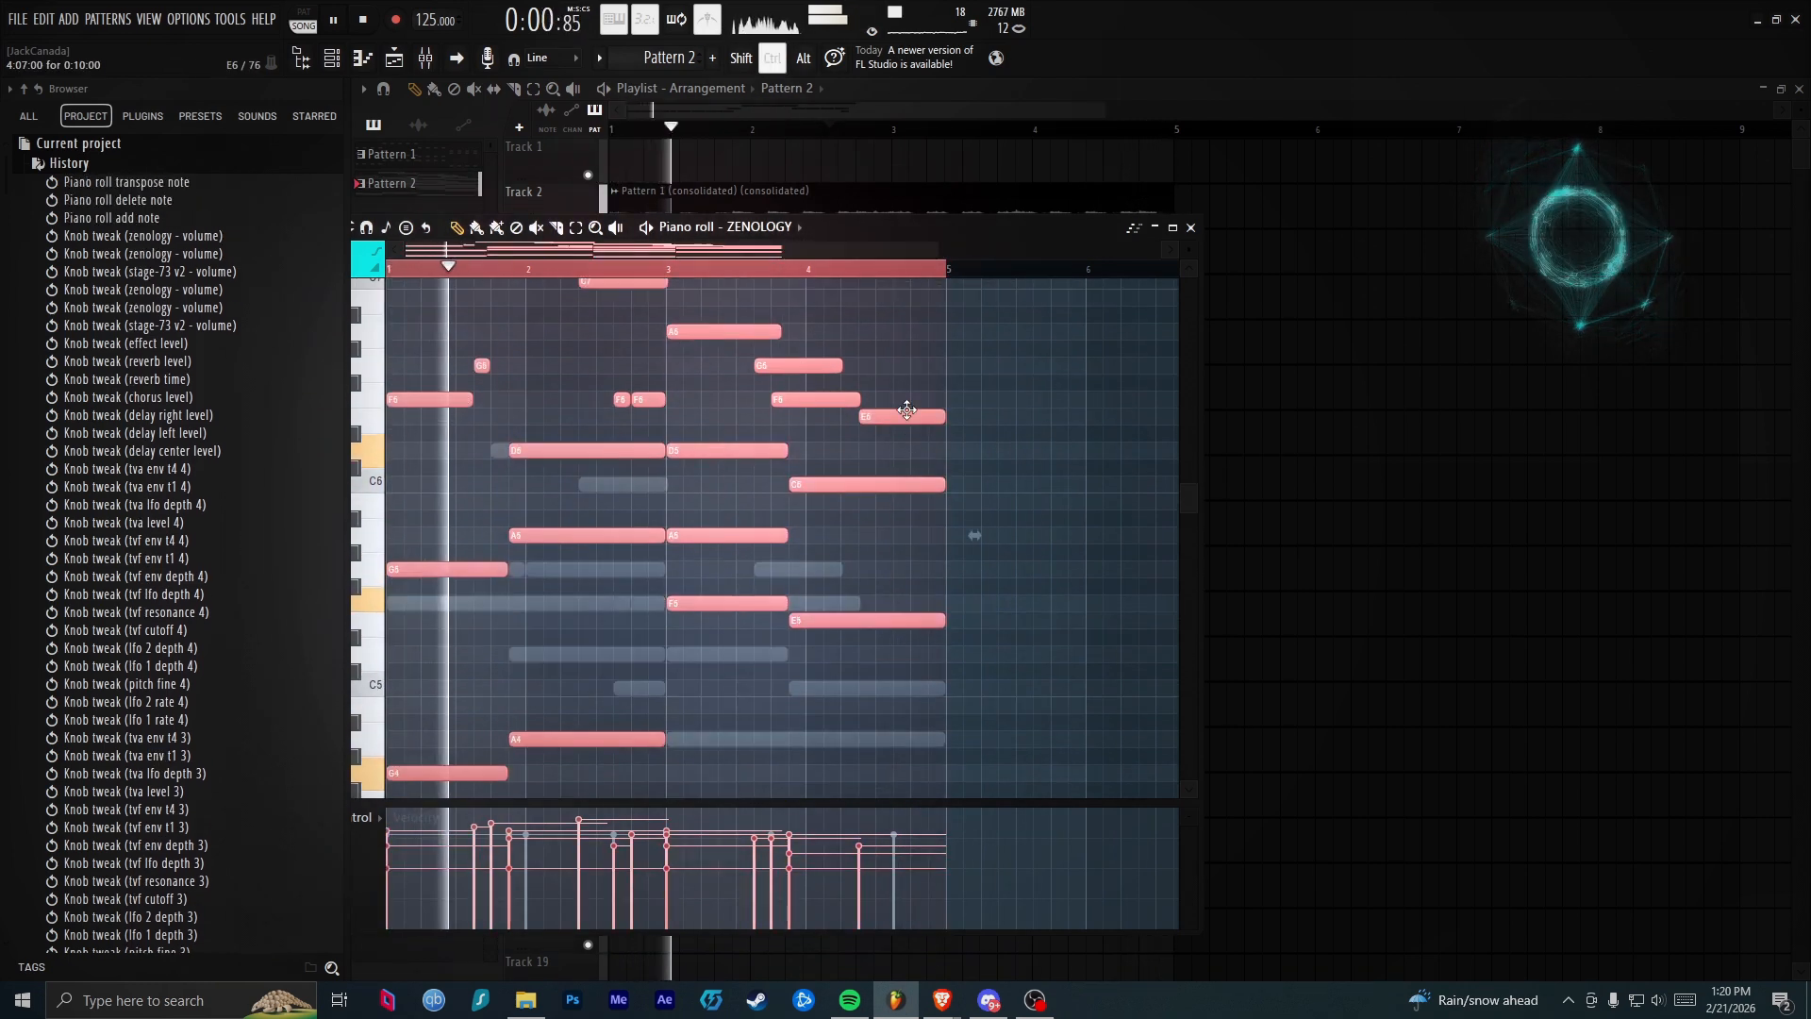
scroll(909, 411, up, 2)
click(917, 373)
right_click(917, 374)
Add a rising G7 and A7 in the second half of bar 2, leading to a C8 note at bar 3
scroll(677, 397, up, 3)
scroll(691, 397, up, 3)
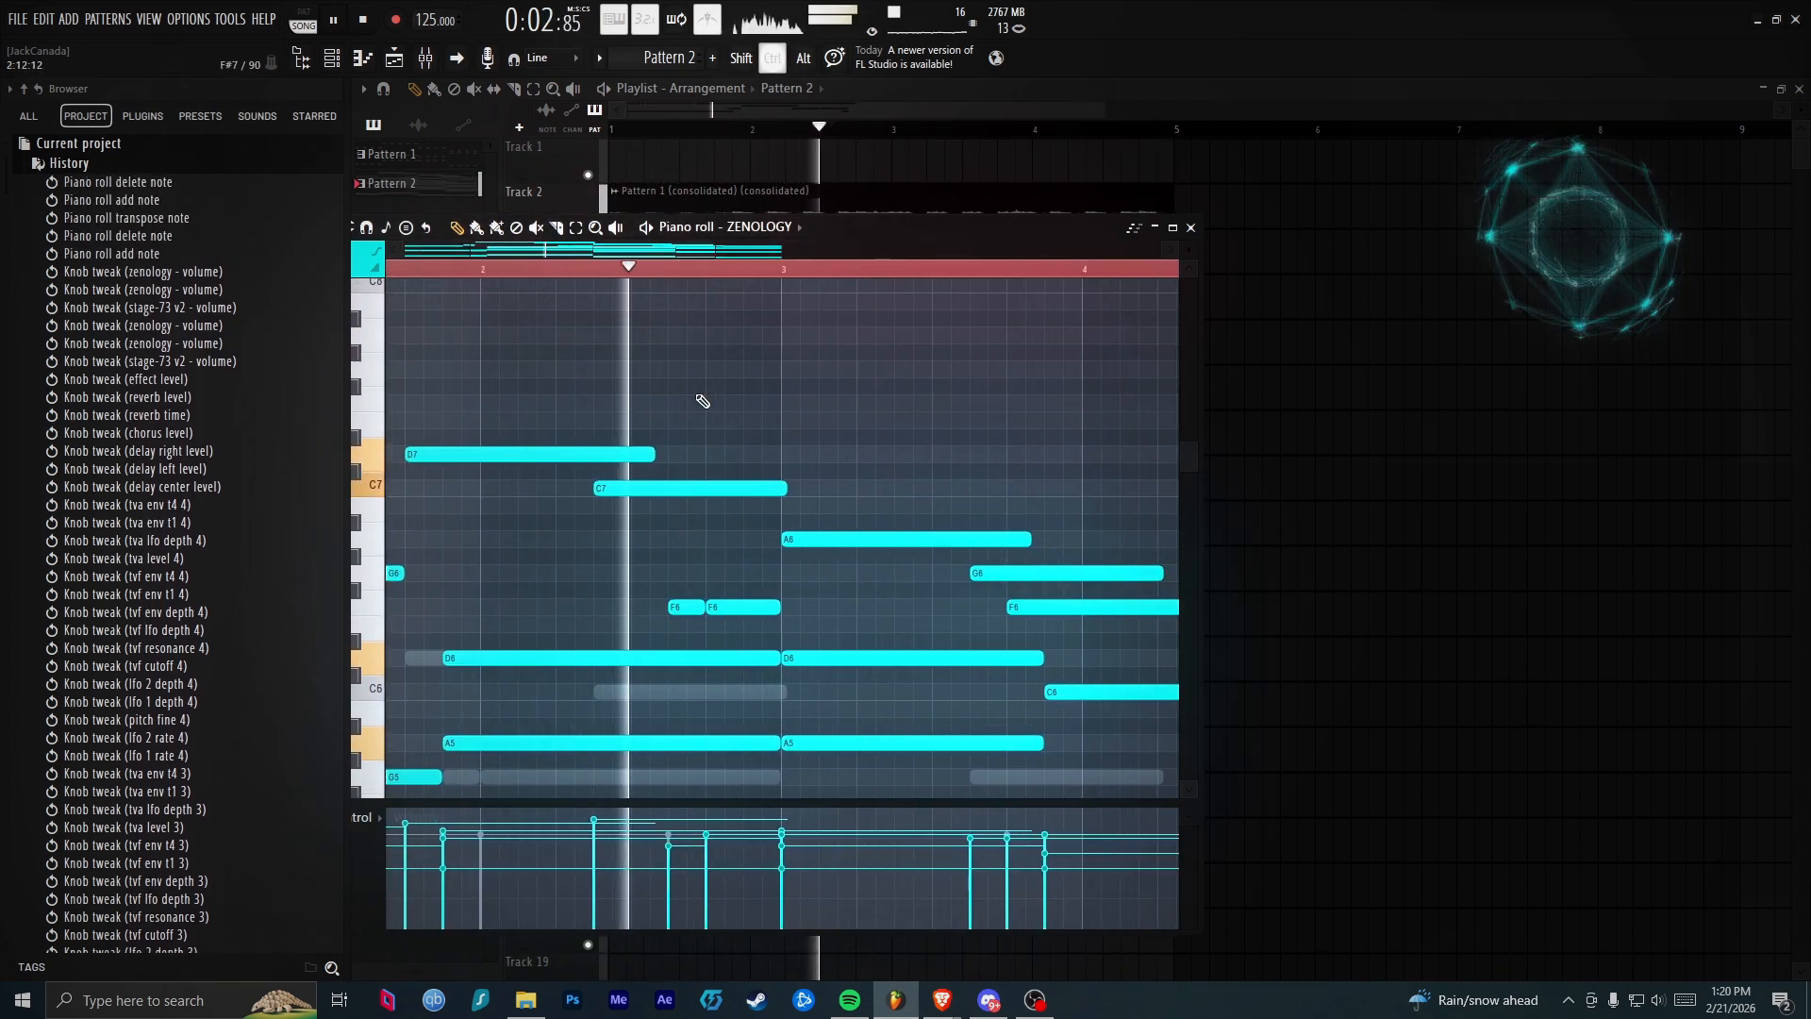
click(721, 367)
drag(724, 369, 706, 369)
click(752, 335)
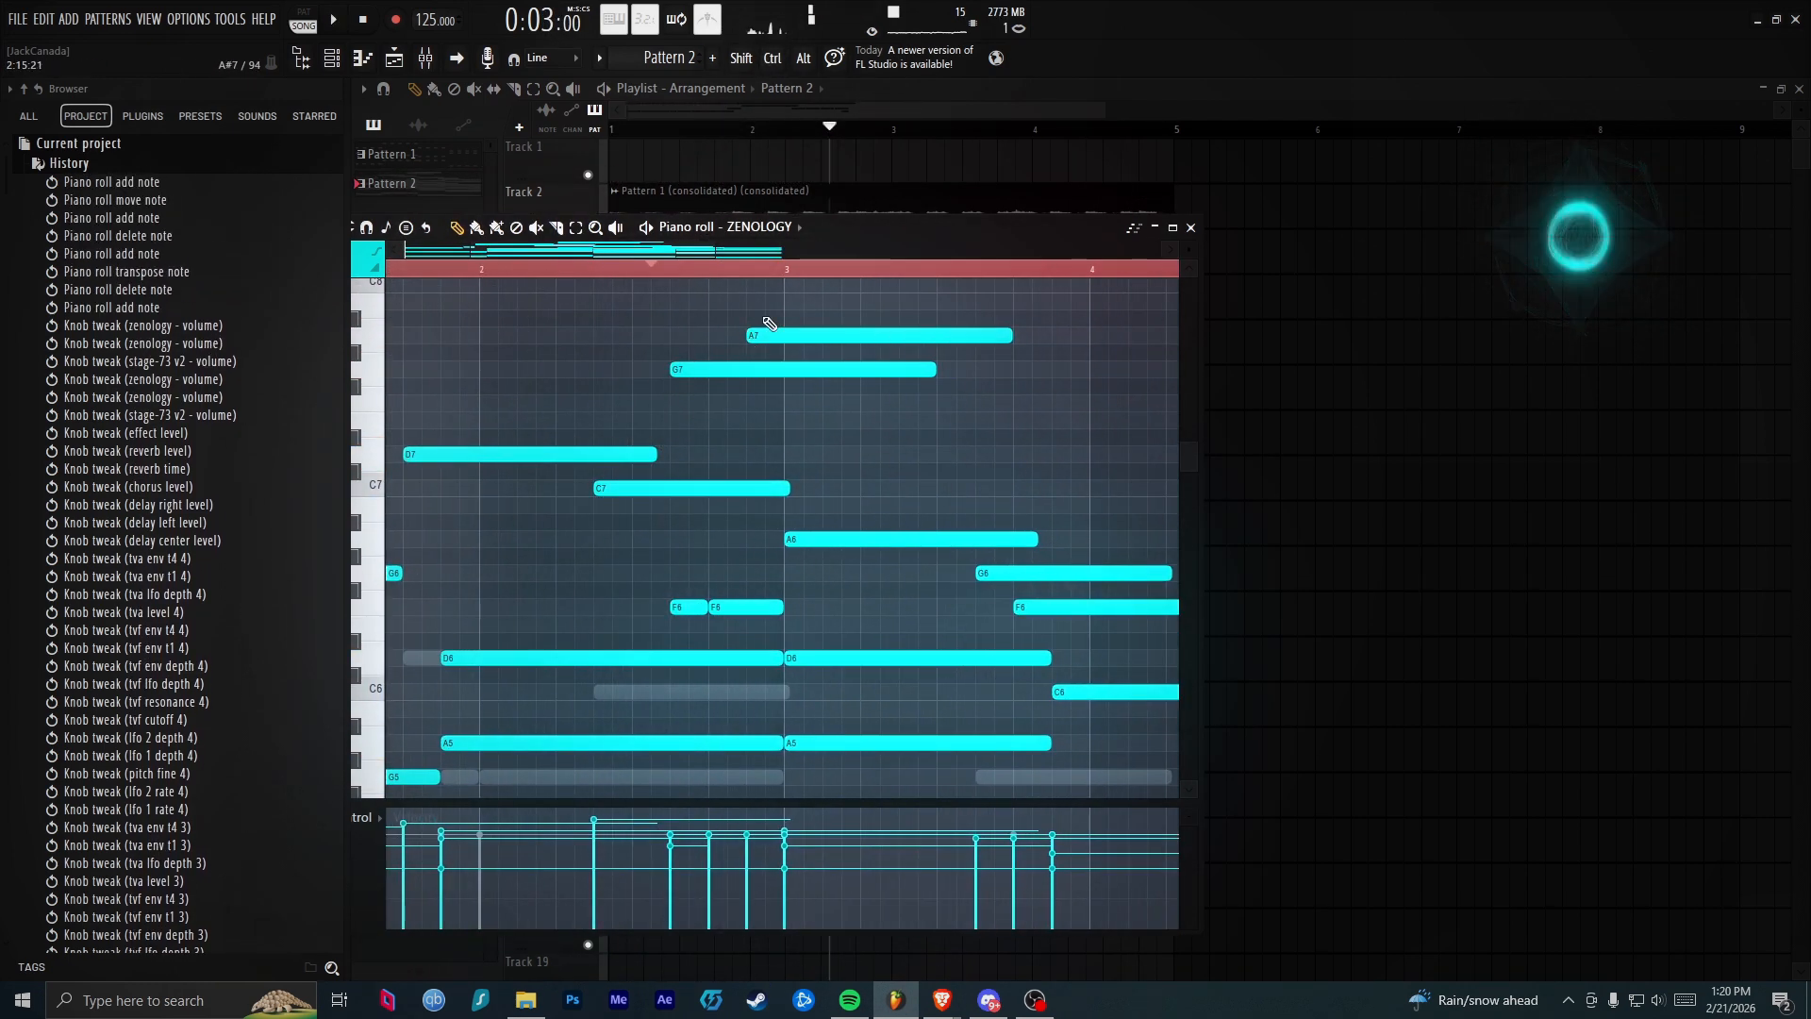
click(796, 301)
drag(816, 301, 821, 290)
drag(777, 342, 792, 297)
Nudge the G7 and C8 notes one grid step later so that C8 starts at bar 3
key(space)
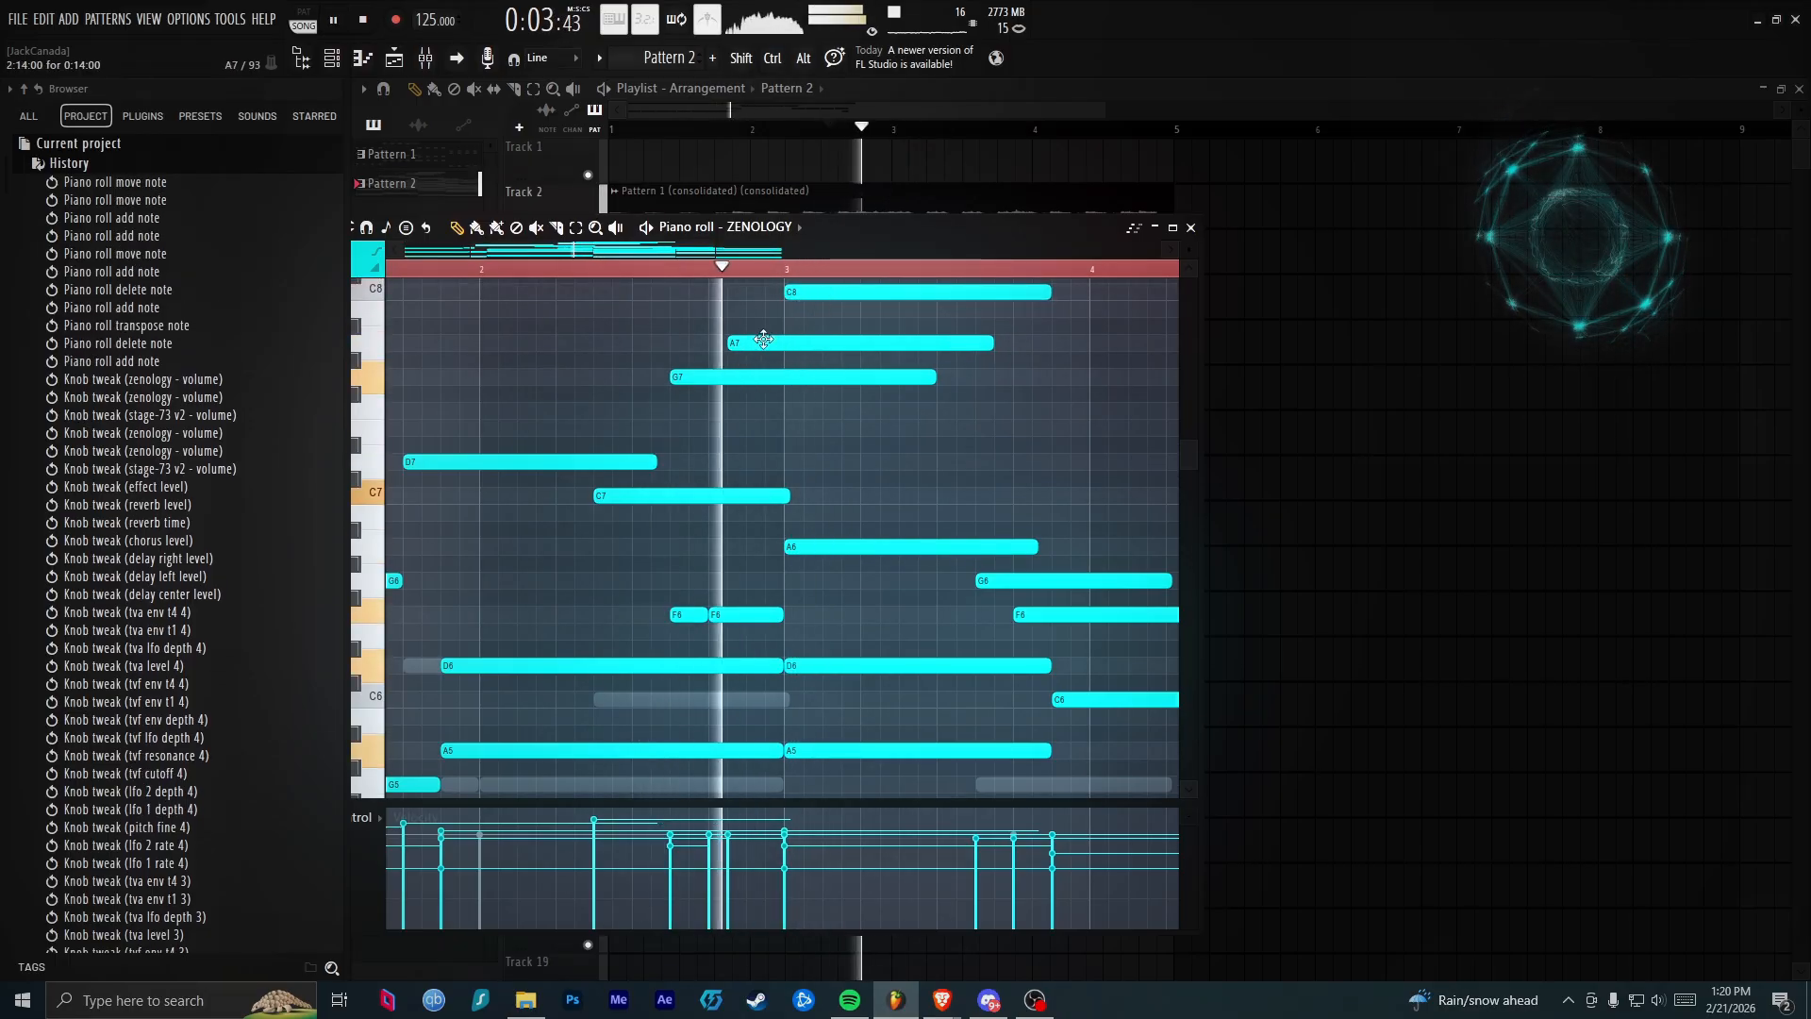
key(space)
key(space)
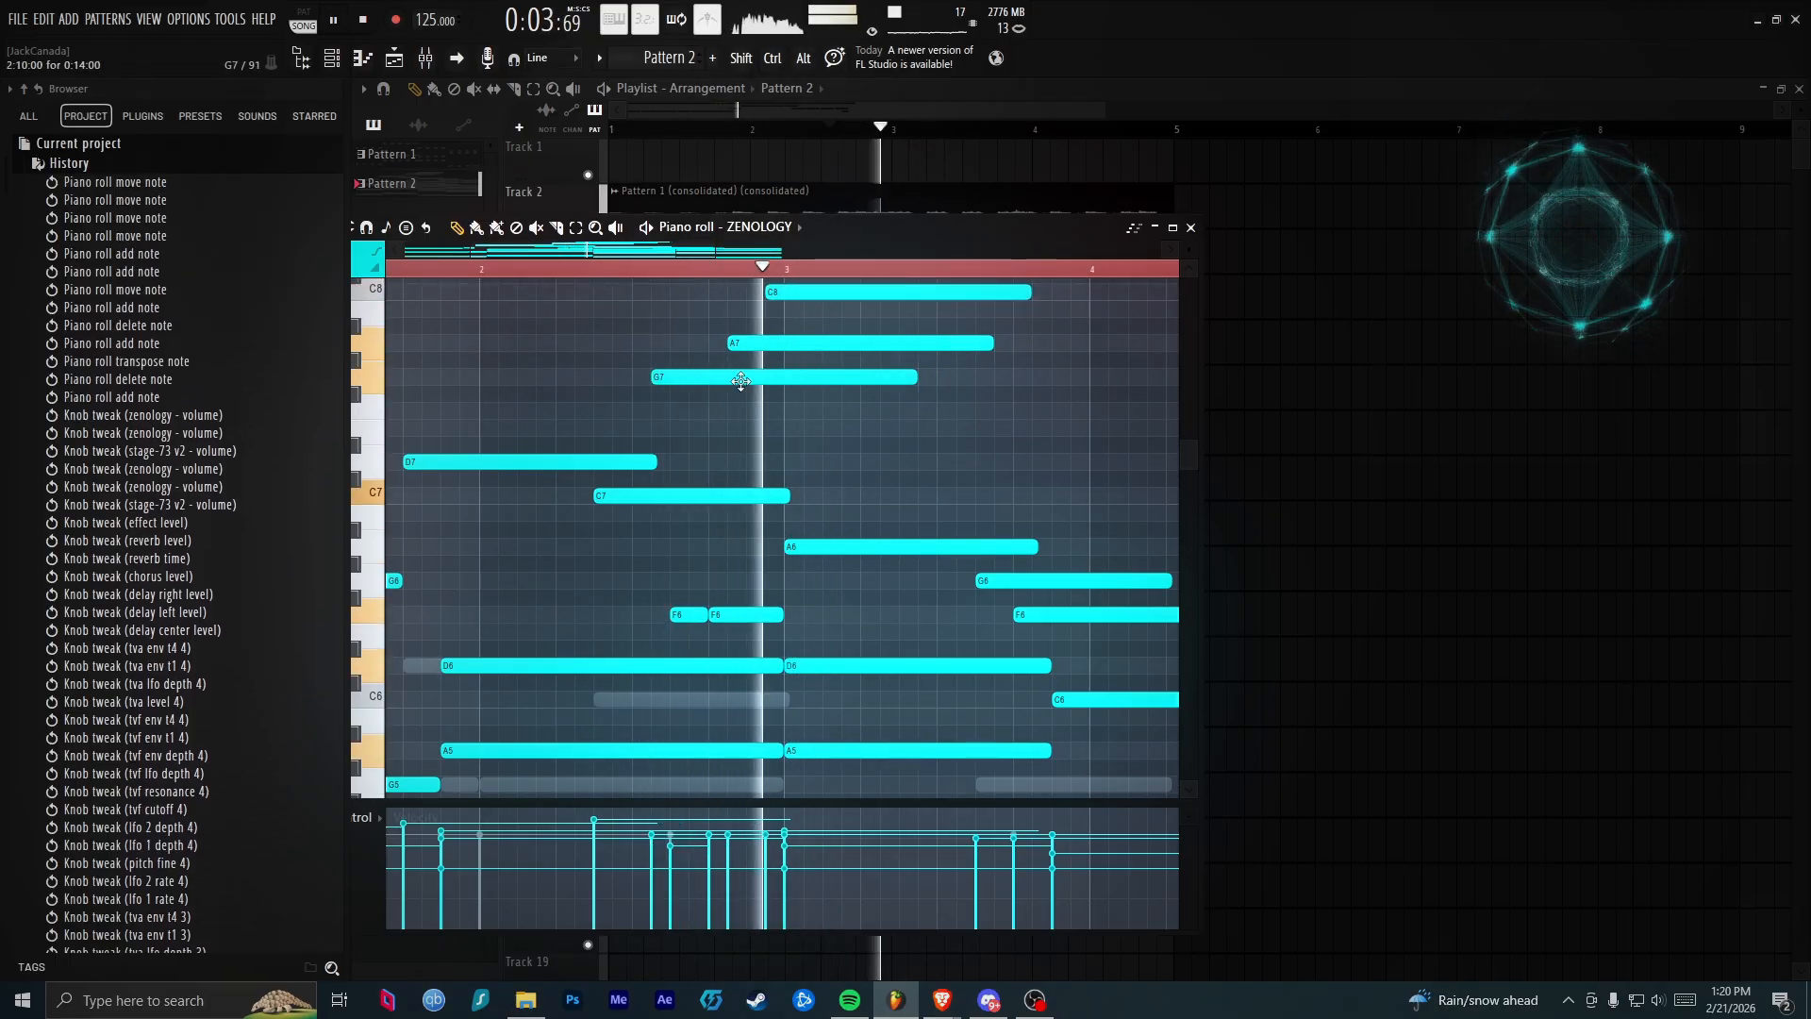
drag(740, 380, 760, 380)
drag(815, 291, 835, 289)
Add overlapping E7 and F7 notes in the first half of bar 3 and lower the E7 note's velocity
click(887, 427)
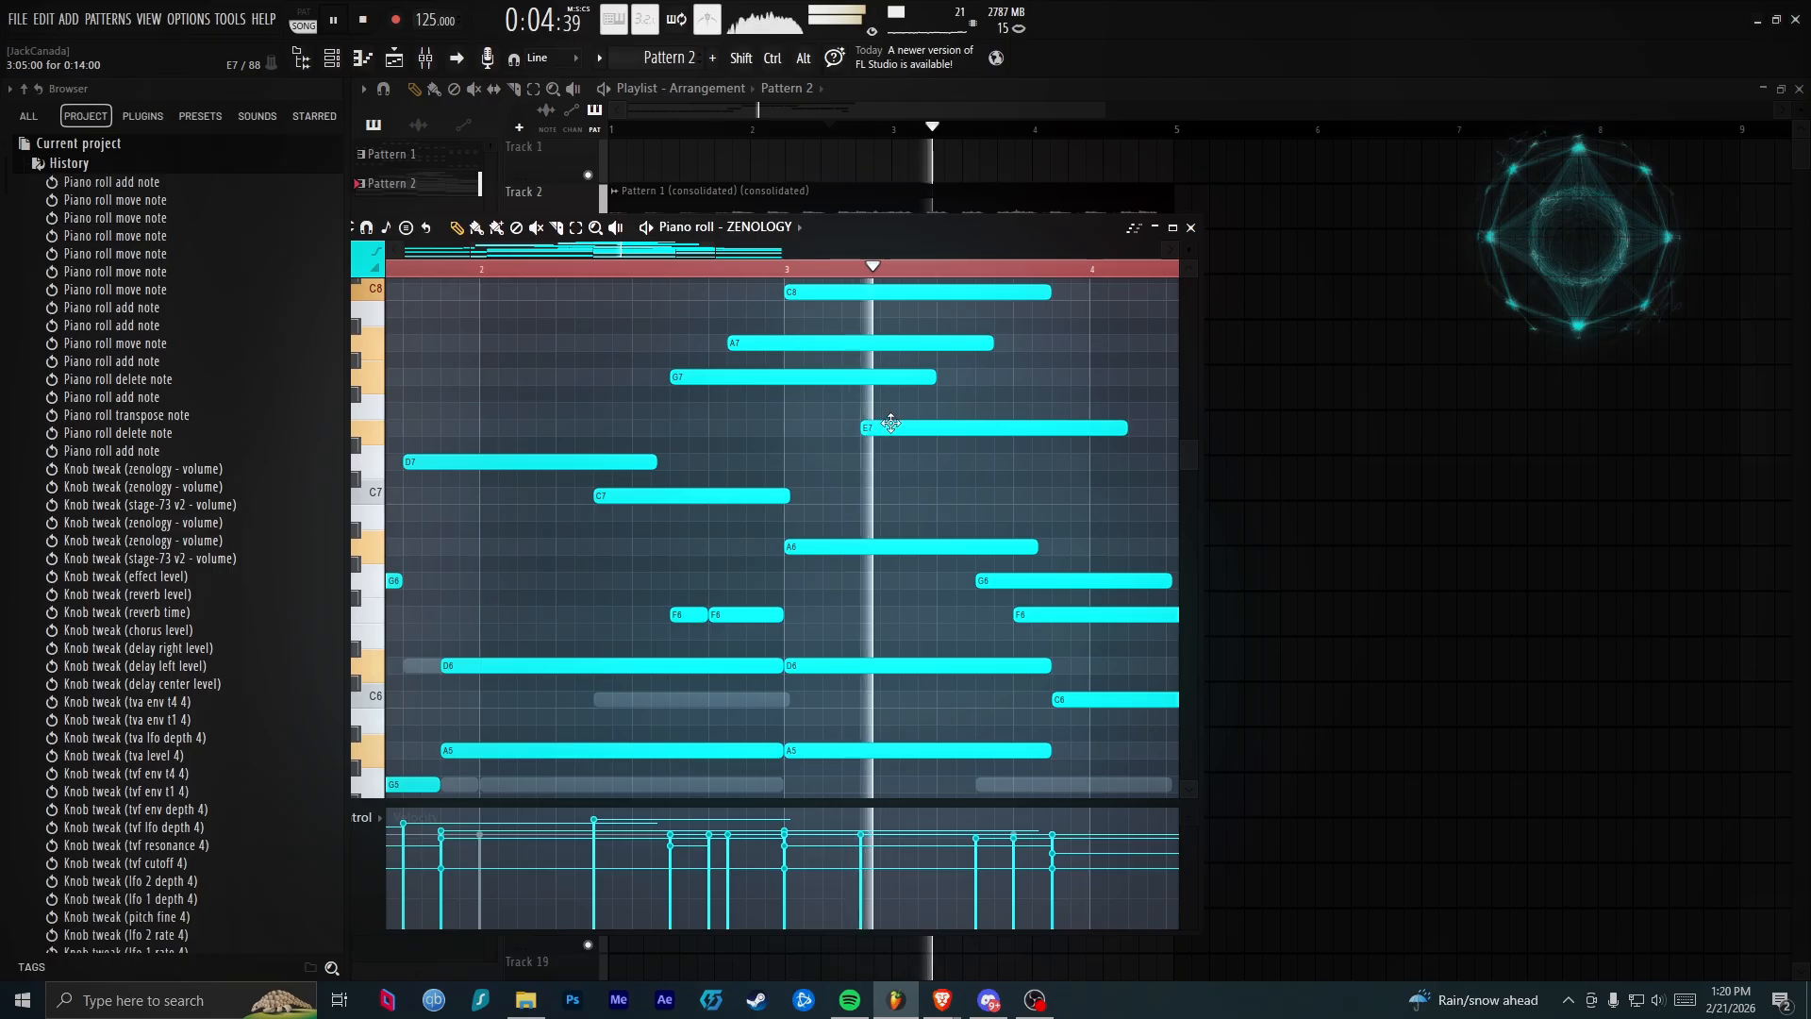
click(946, 412)
key(space)
drag(953, 412, 921, 426)
scroll(921, 425, down, 3)
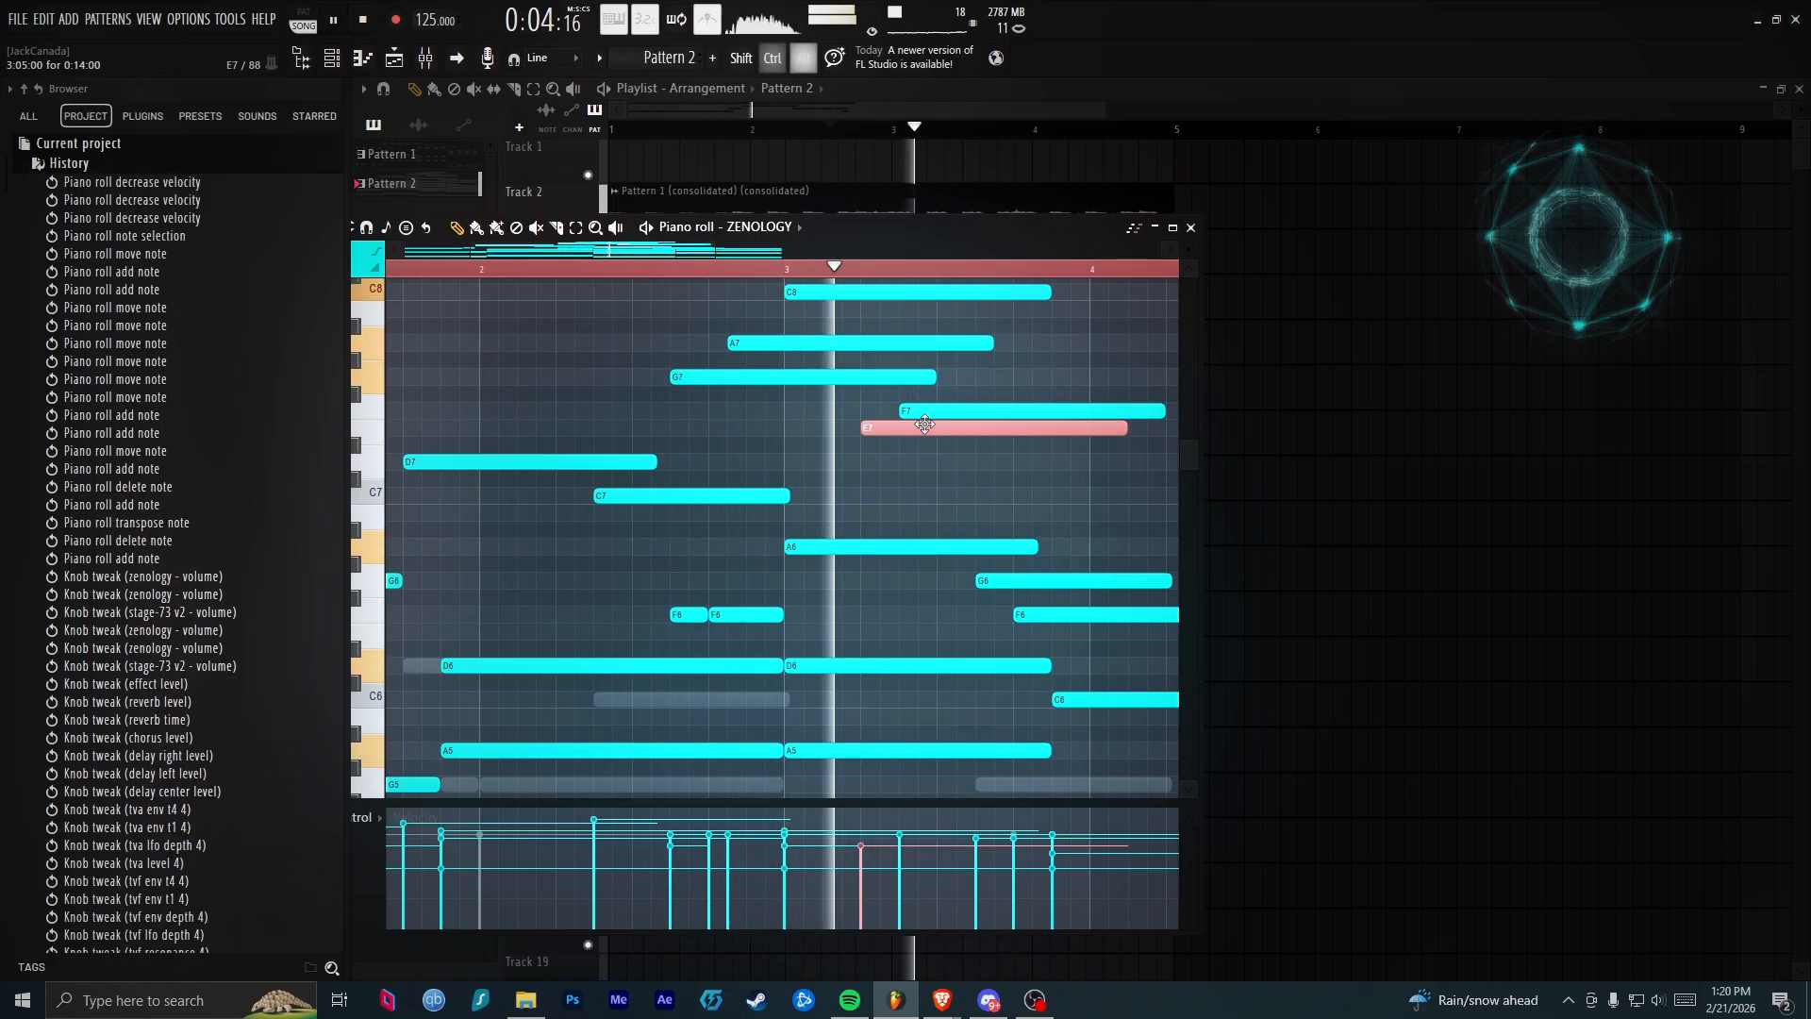
Add a C7 note in the second half of bar 3 with slightly lowered velocity, and a D7 note near the bar's end
click(977, 497)
key(space)
scroll(973, 507, down, 2)
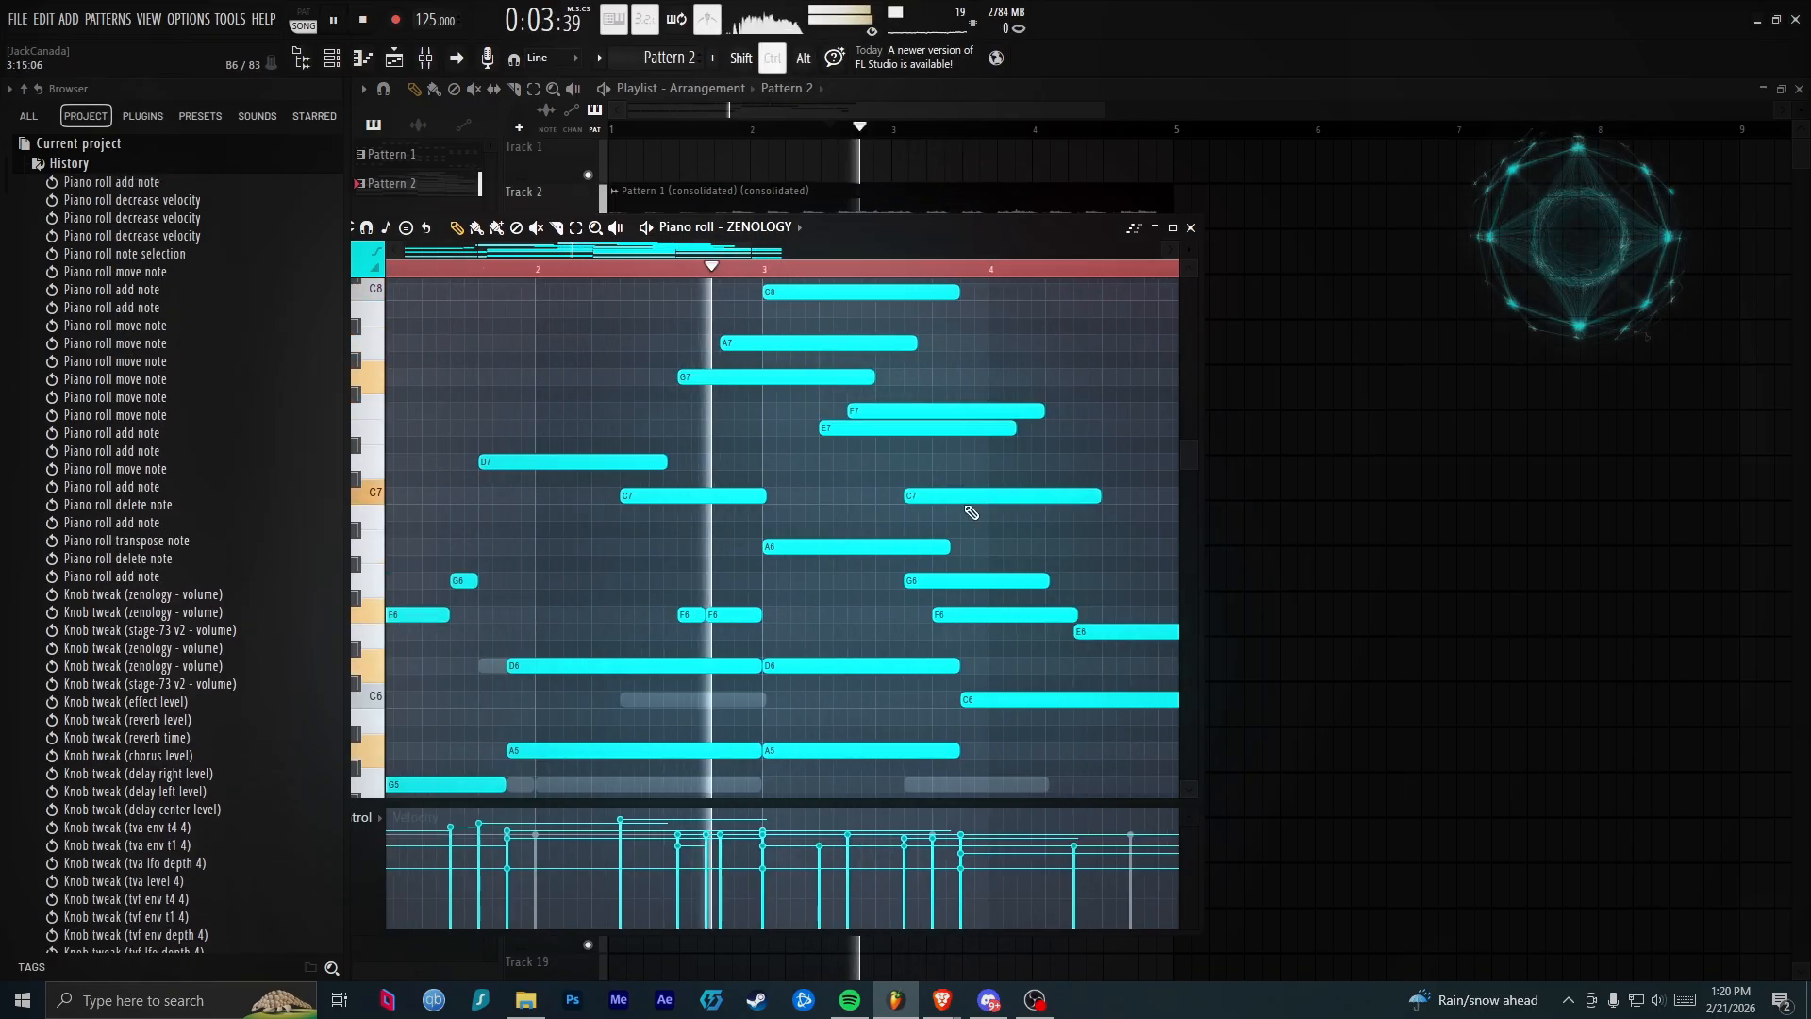
scroll(962, 500, up, 1)
drag(955, 519, 947, 504)
scroll(940, 496, down, 2)
scroll(940, 496, up, 1)
click(967, 467)
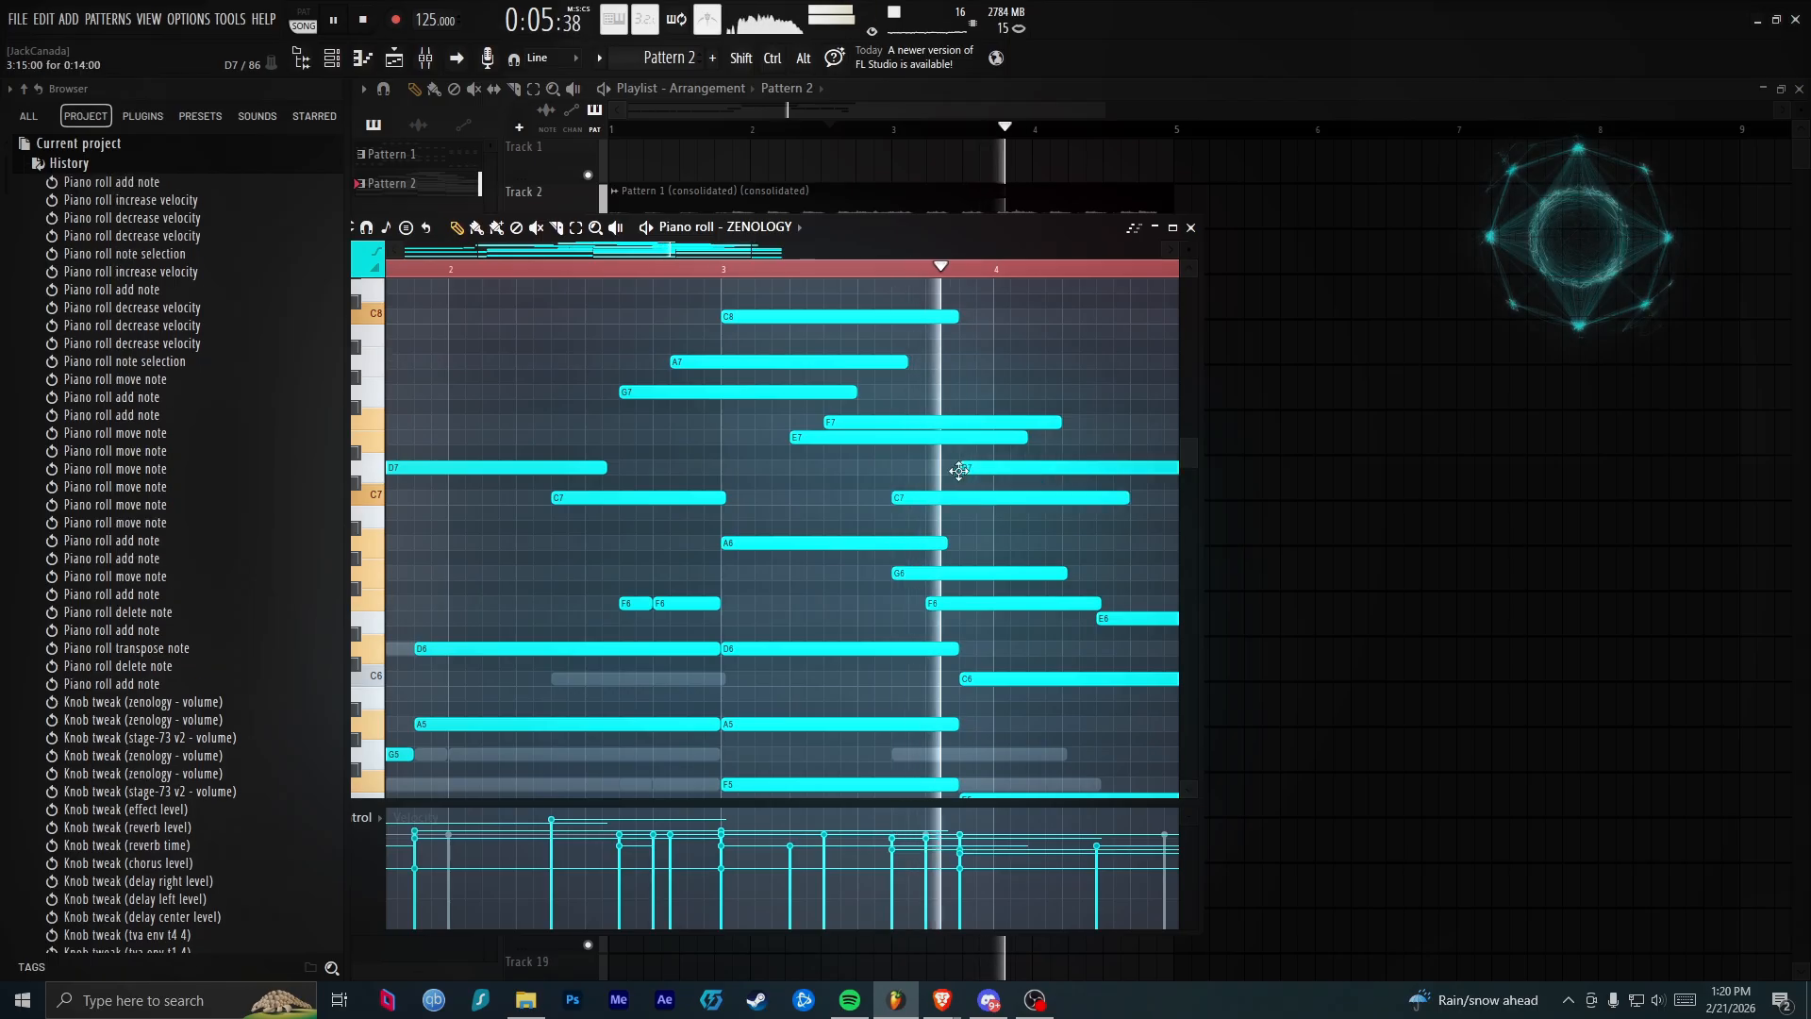
Add an A6 note in the second half of bar 4 and shorten it to end at bar 5
scroll(1020, 503, down, 2)
scroll(1020, 503, up, 2)
click(961, 542)
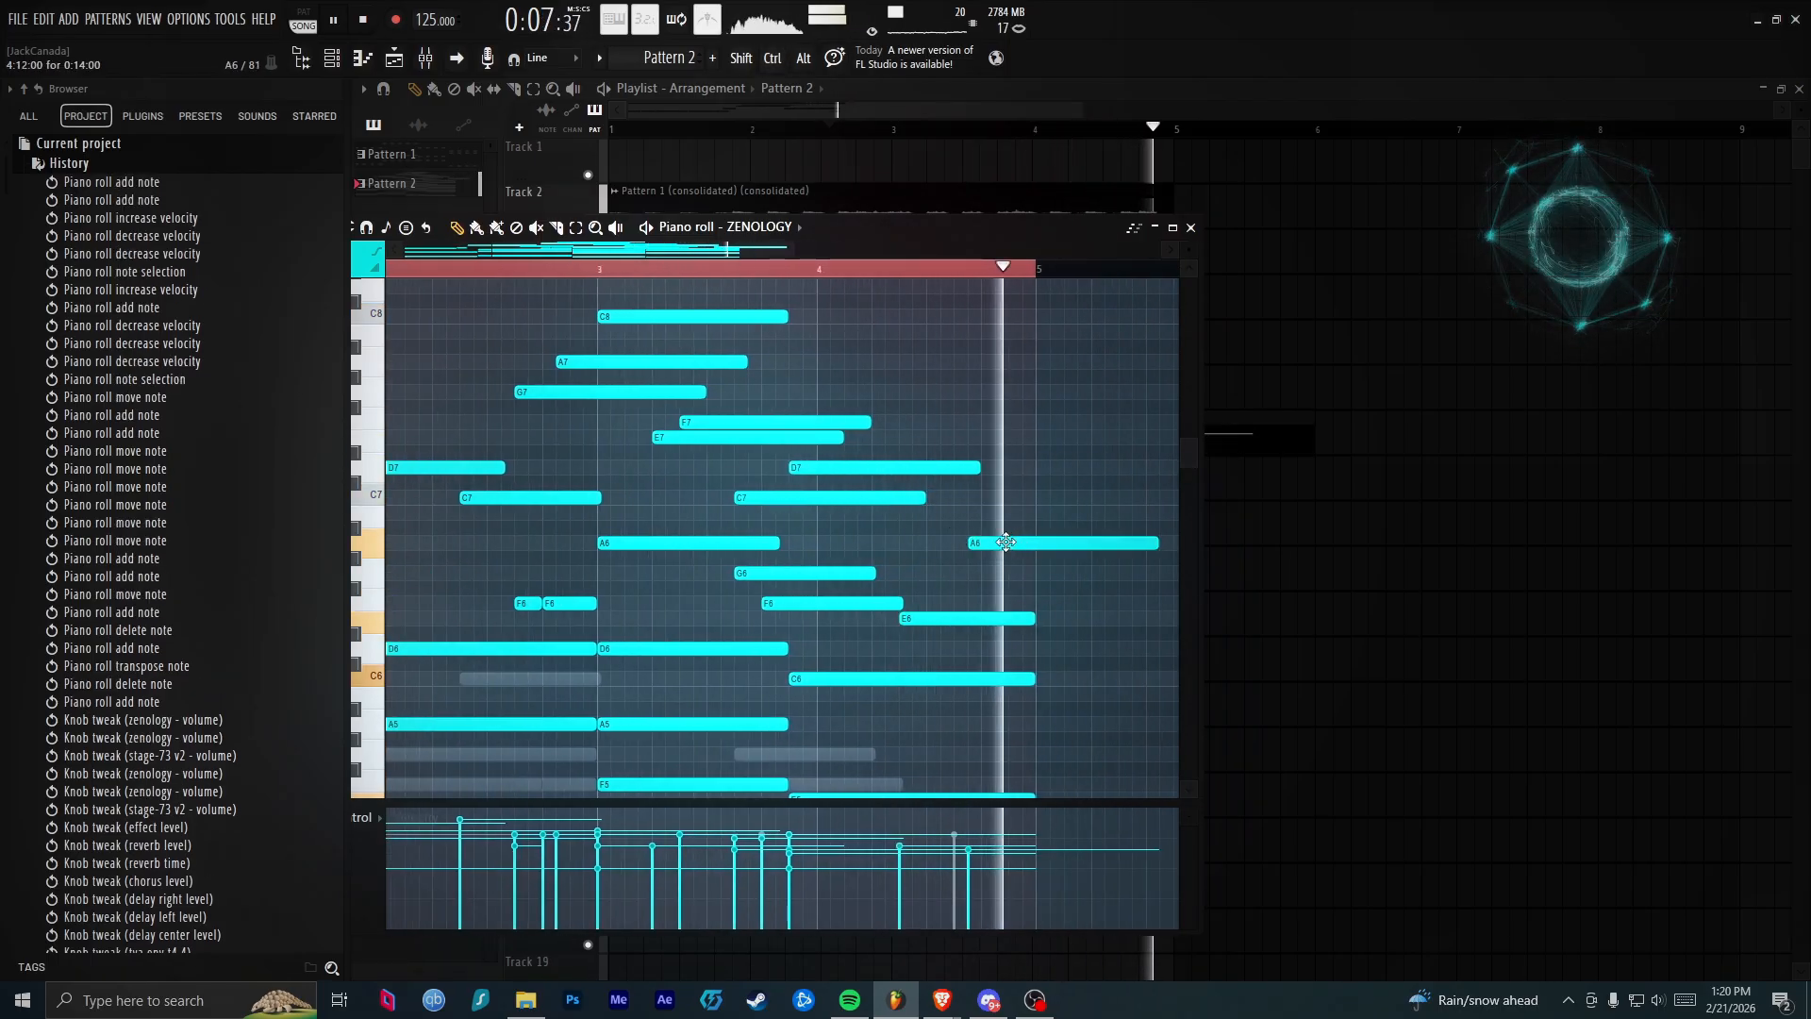
drag(1140, 546, 1028, 550)
scroll(985, 500, down, 2)
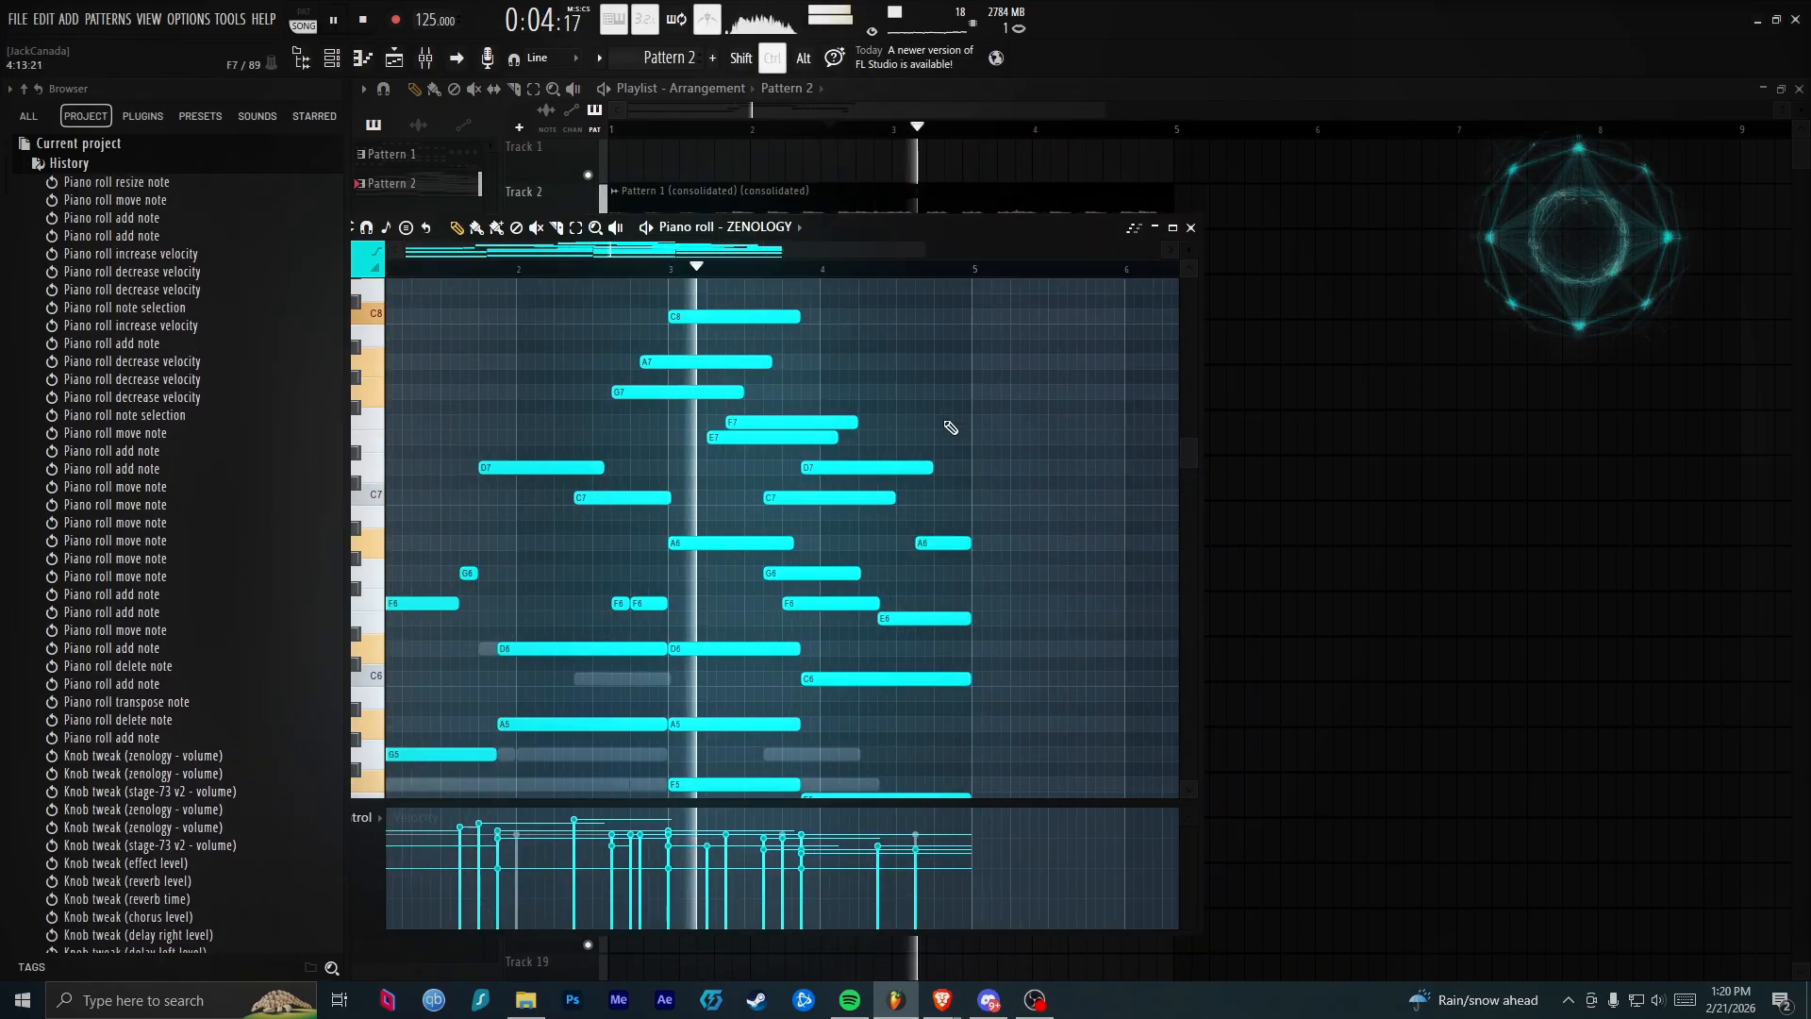
click(962, 380)
right_click(963, 381)
click(957, 381)
right_click(954, 382)
scroll(959, 388, down, 1)
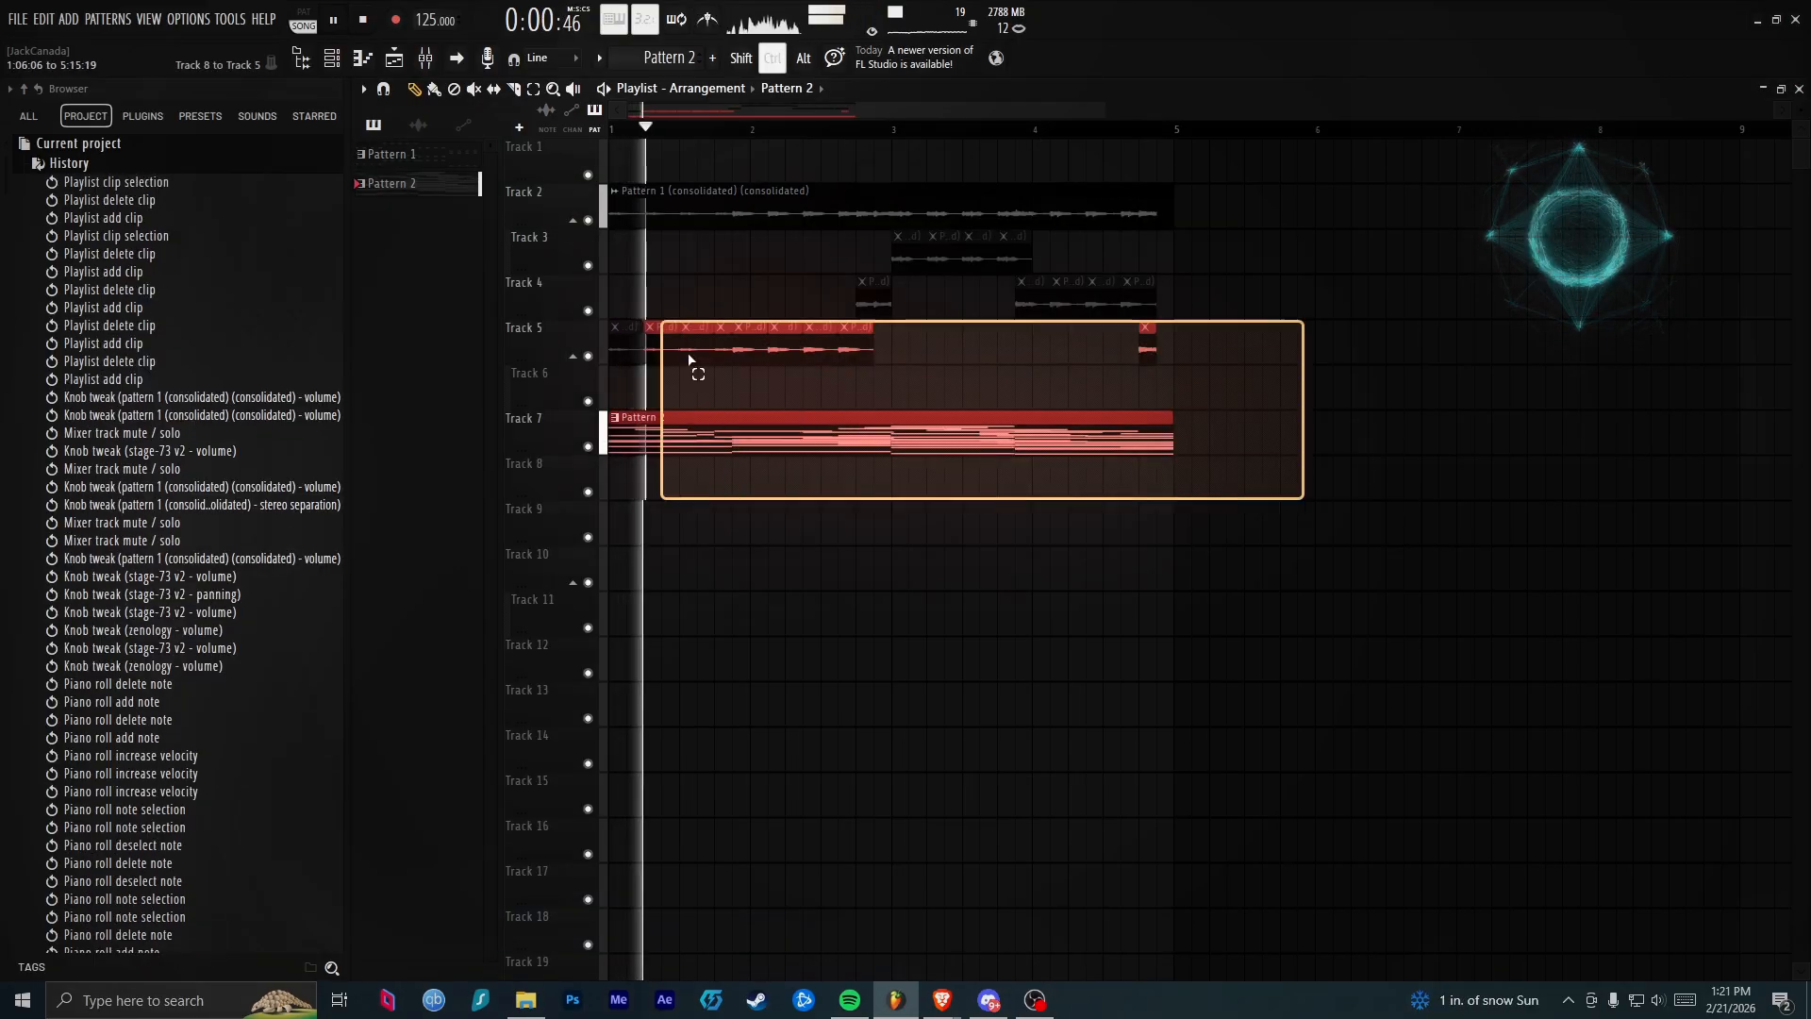
Consolidate the selected playlist clips to audio and set the Chroma effect's key to C natural minor
key(ctrl+alt+c)
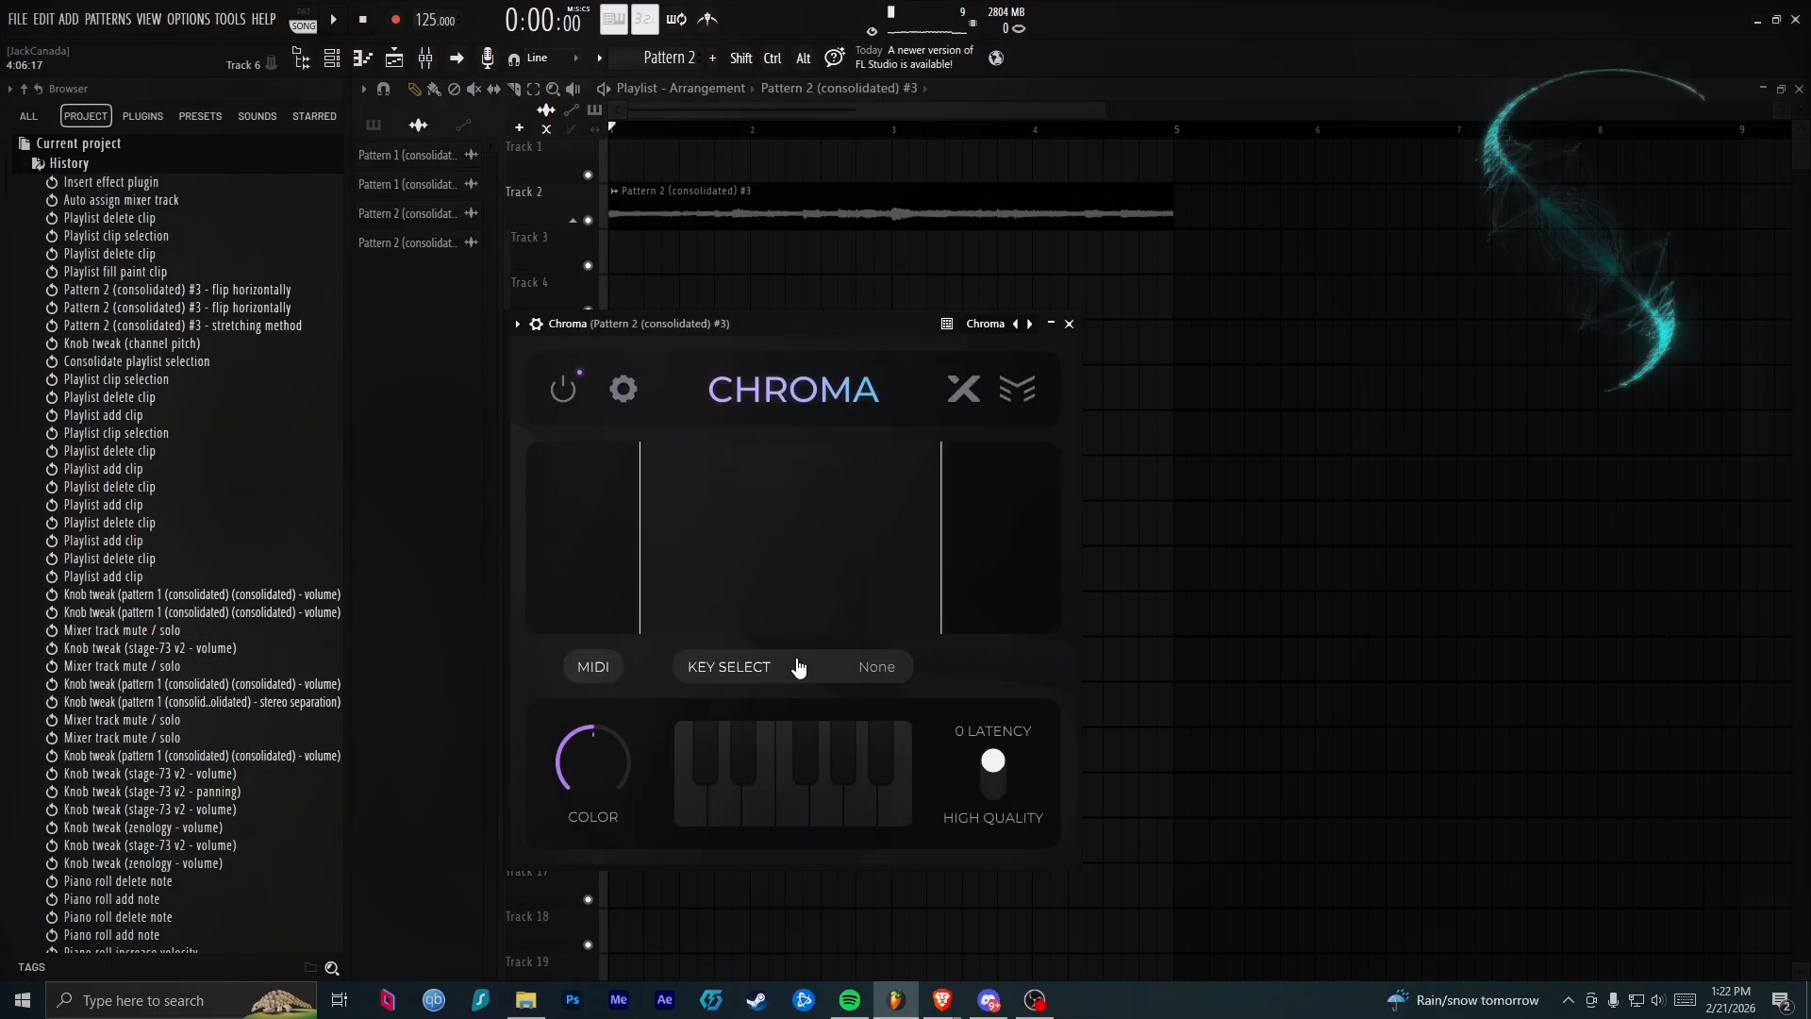
click(590, 604)
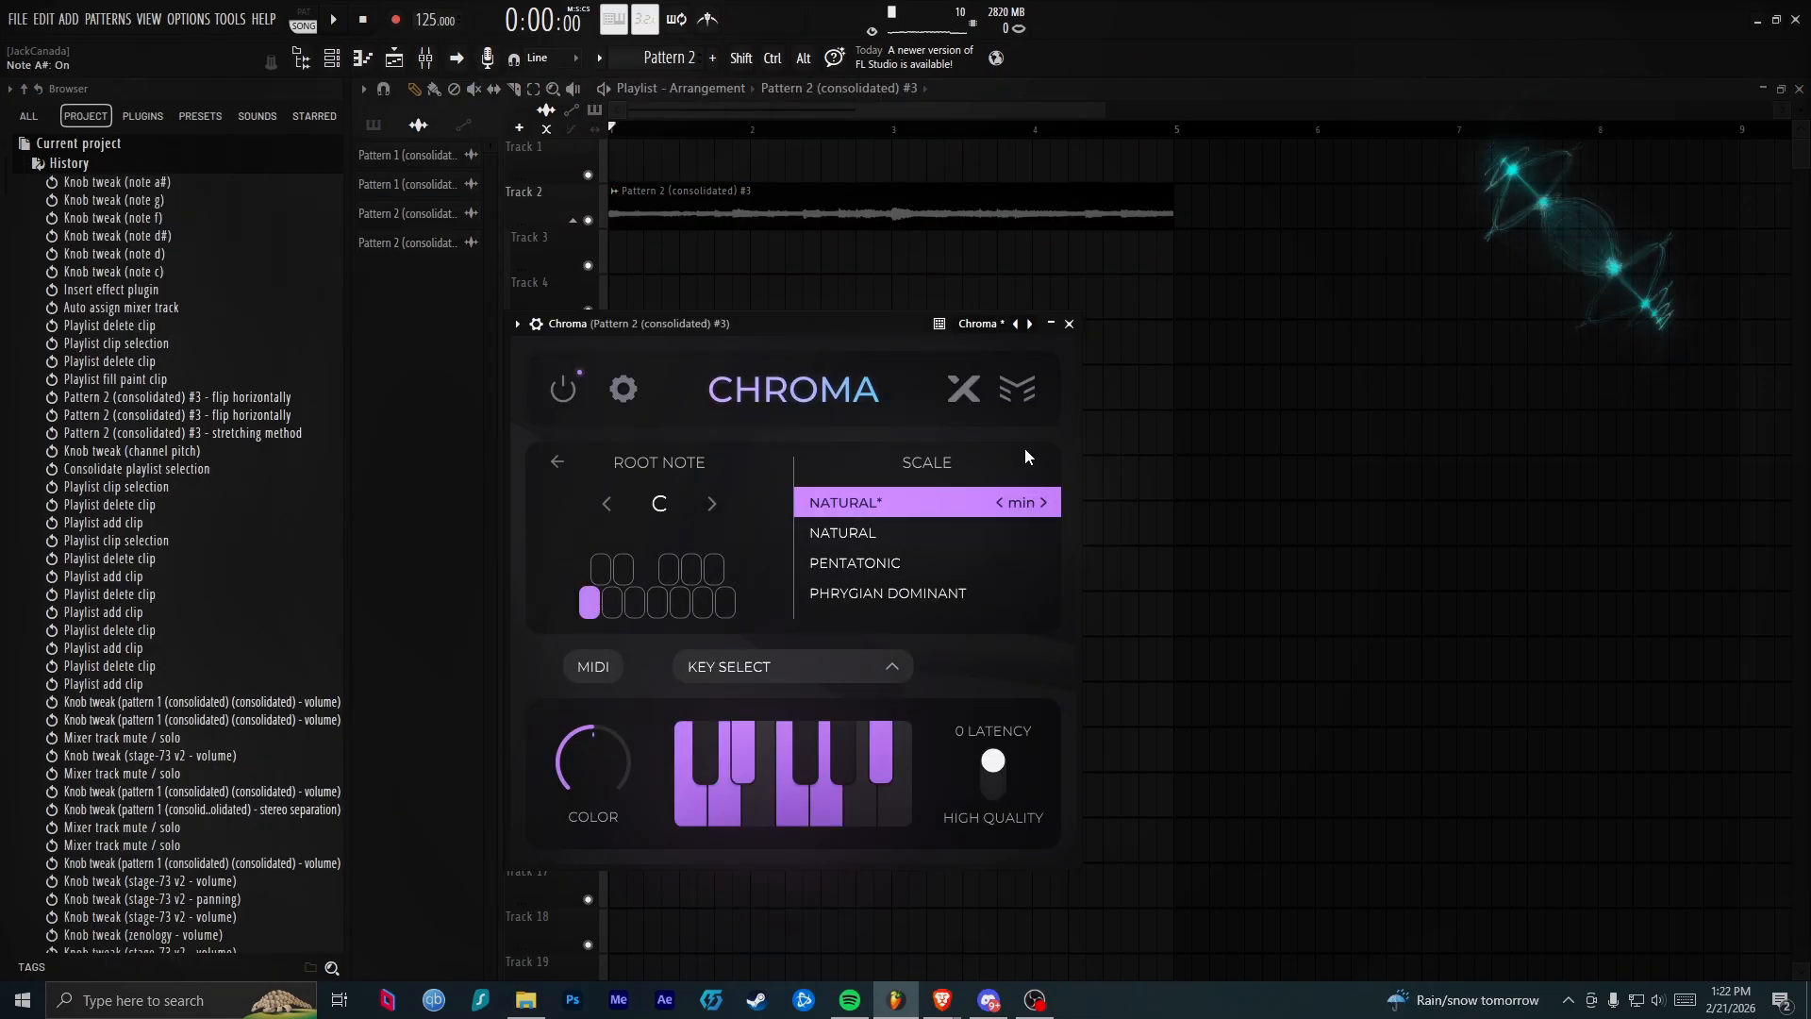
click(1070, 325)
Play the arrangement and unmute the Pattern 2 (consolidated) #3 mixer track
key(space)
click(427, 58)
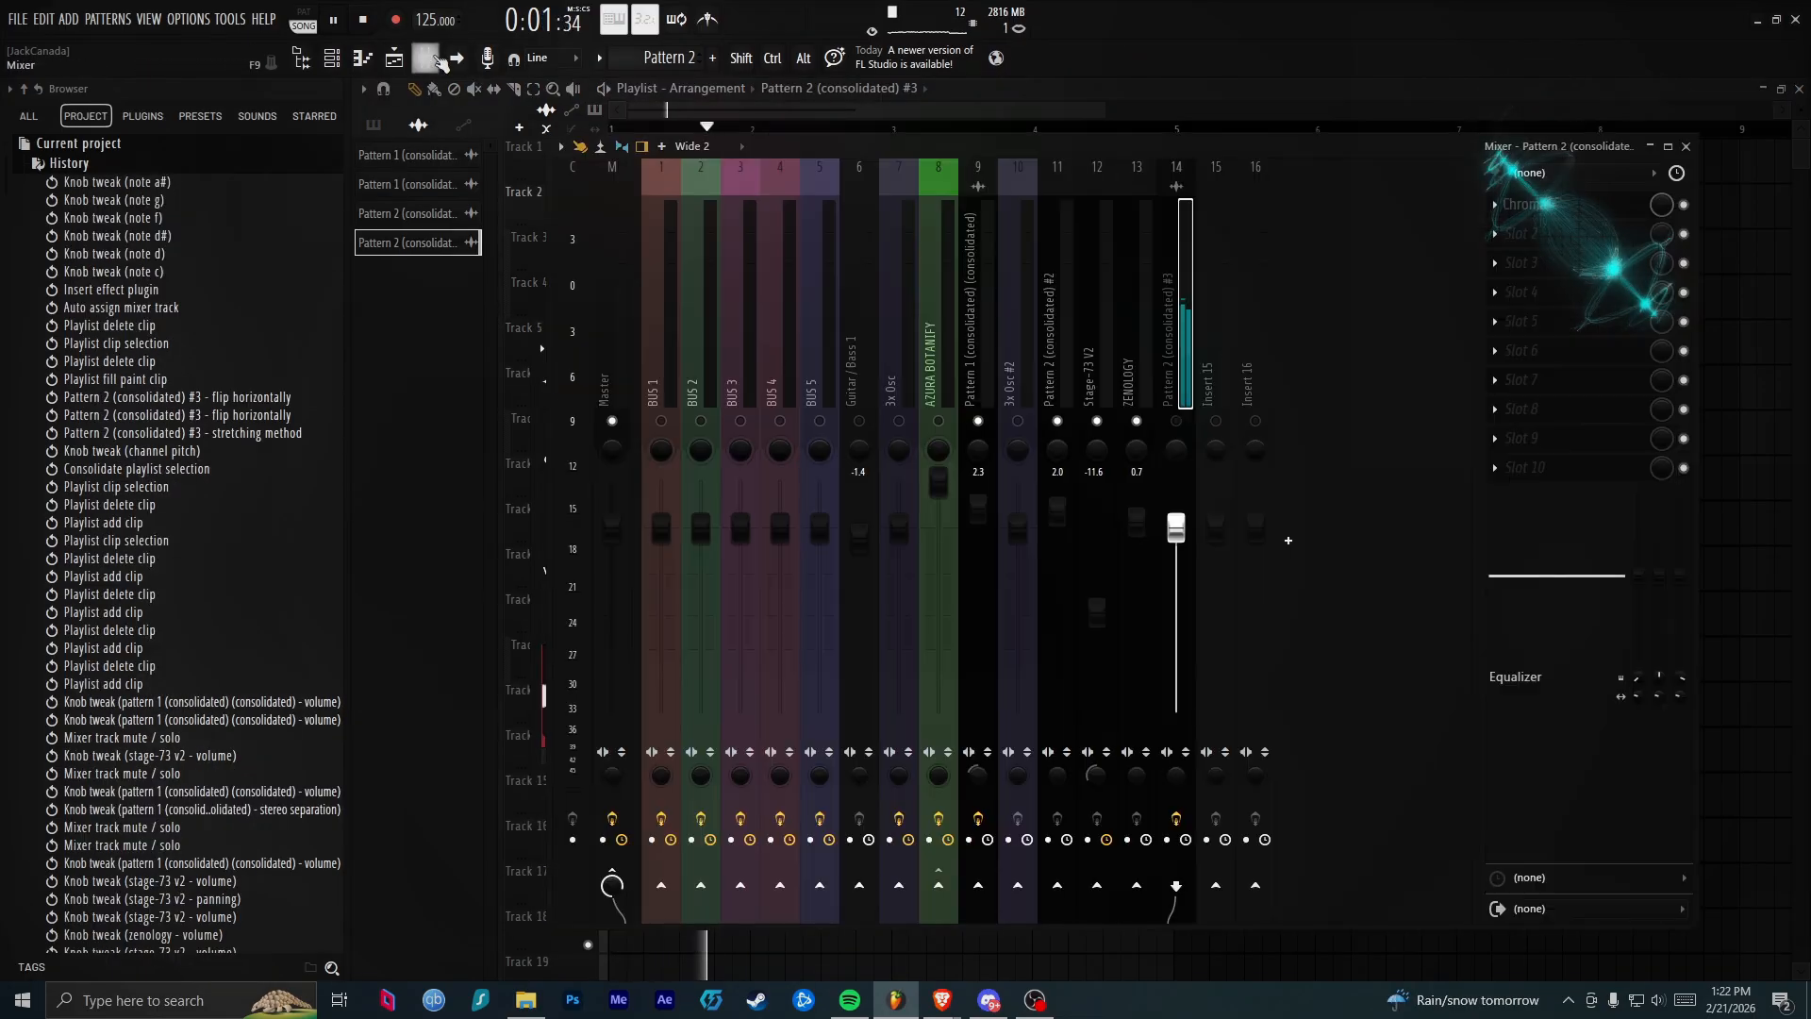
click(1177, 422)
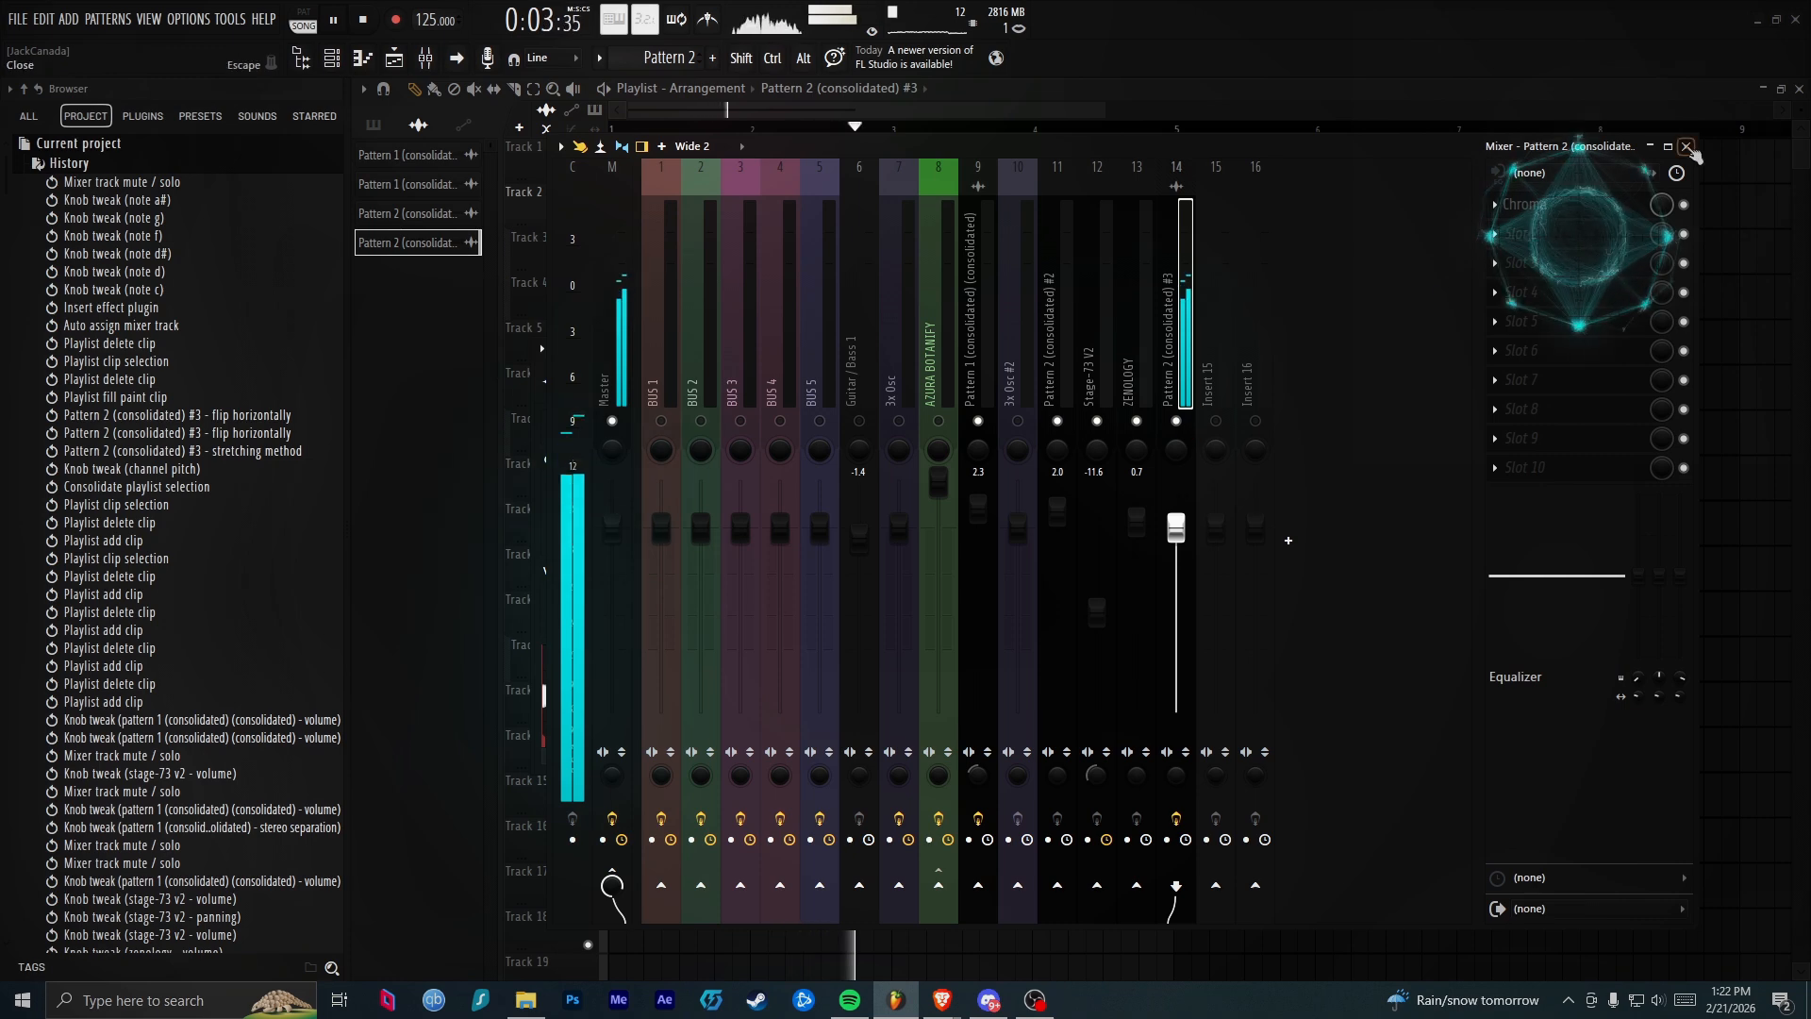
click(1686, 148)
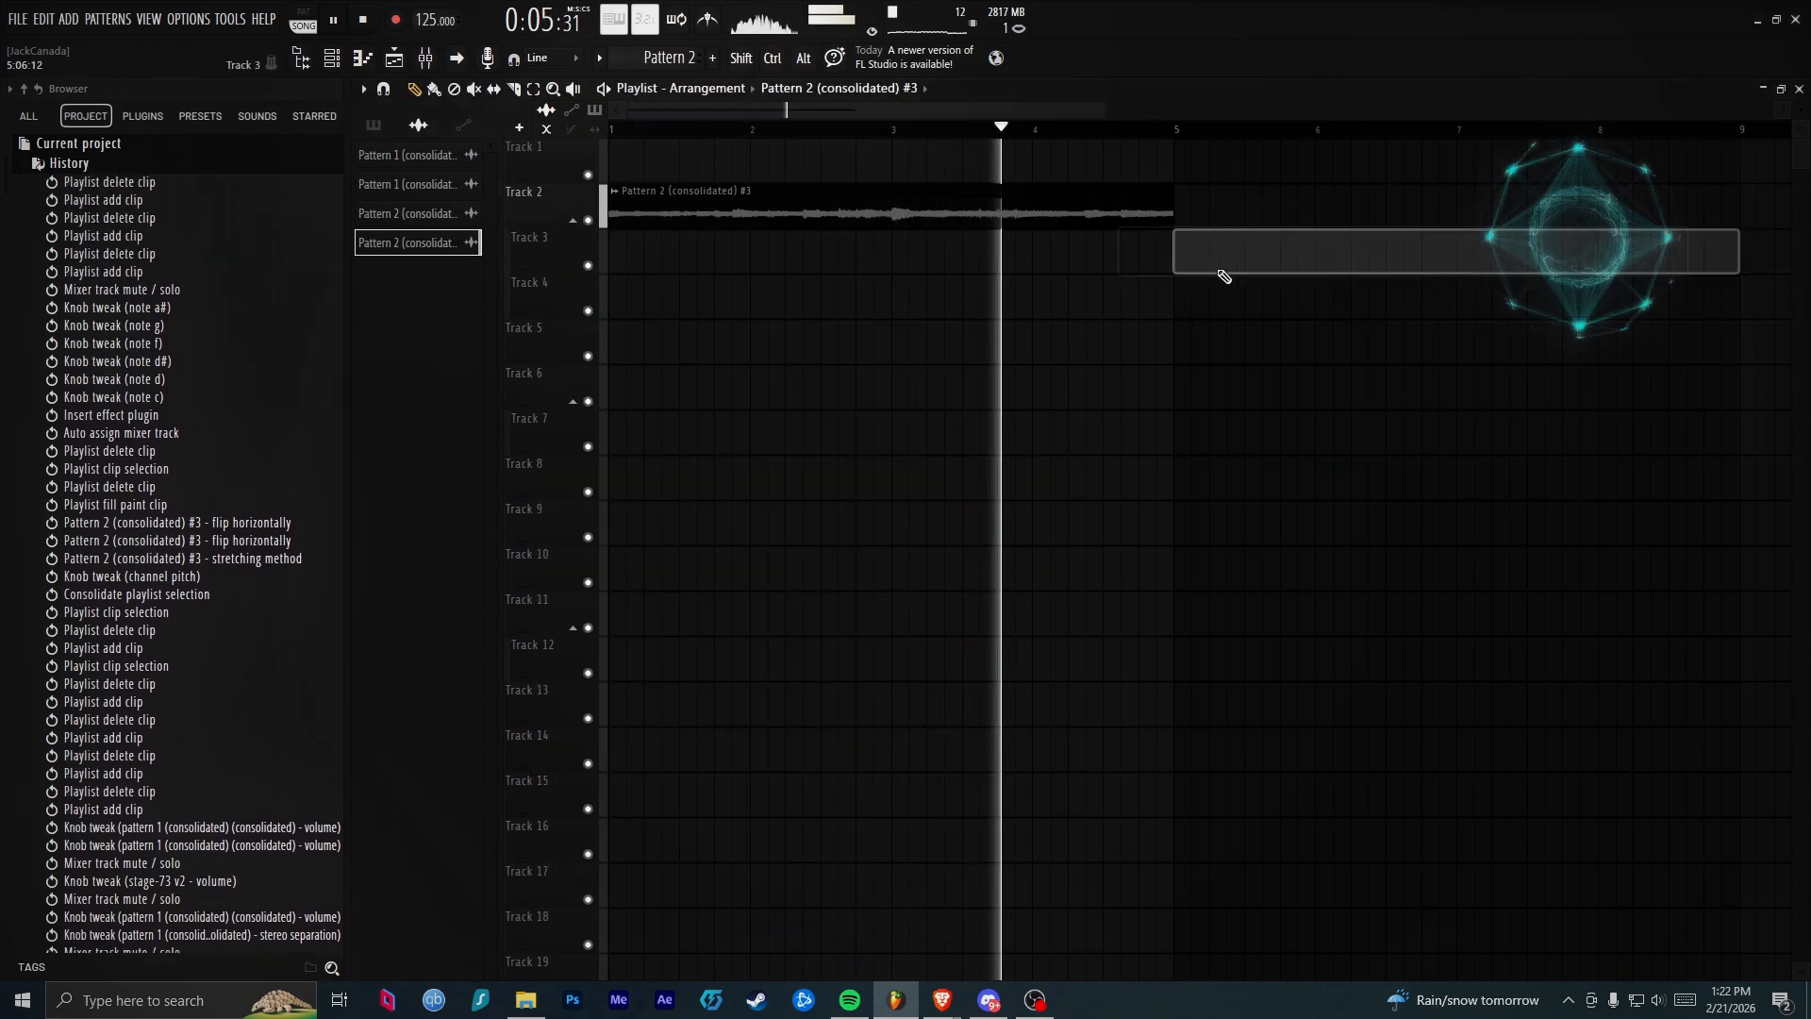
double_click(1136, 208)
key(F9)
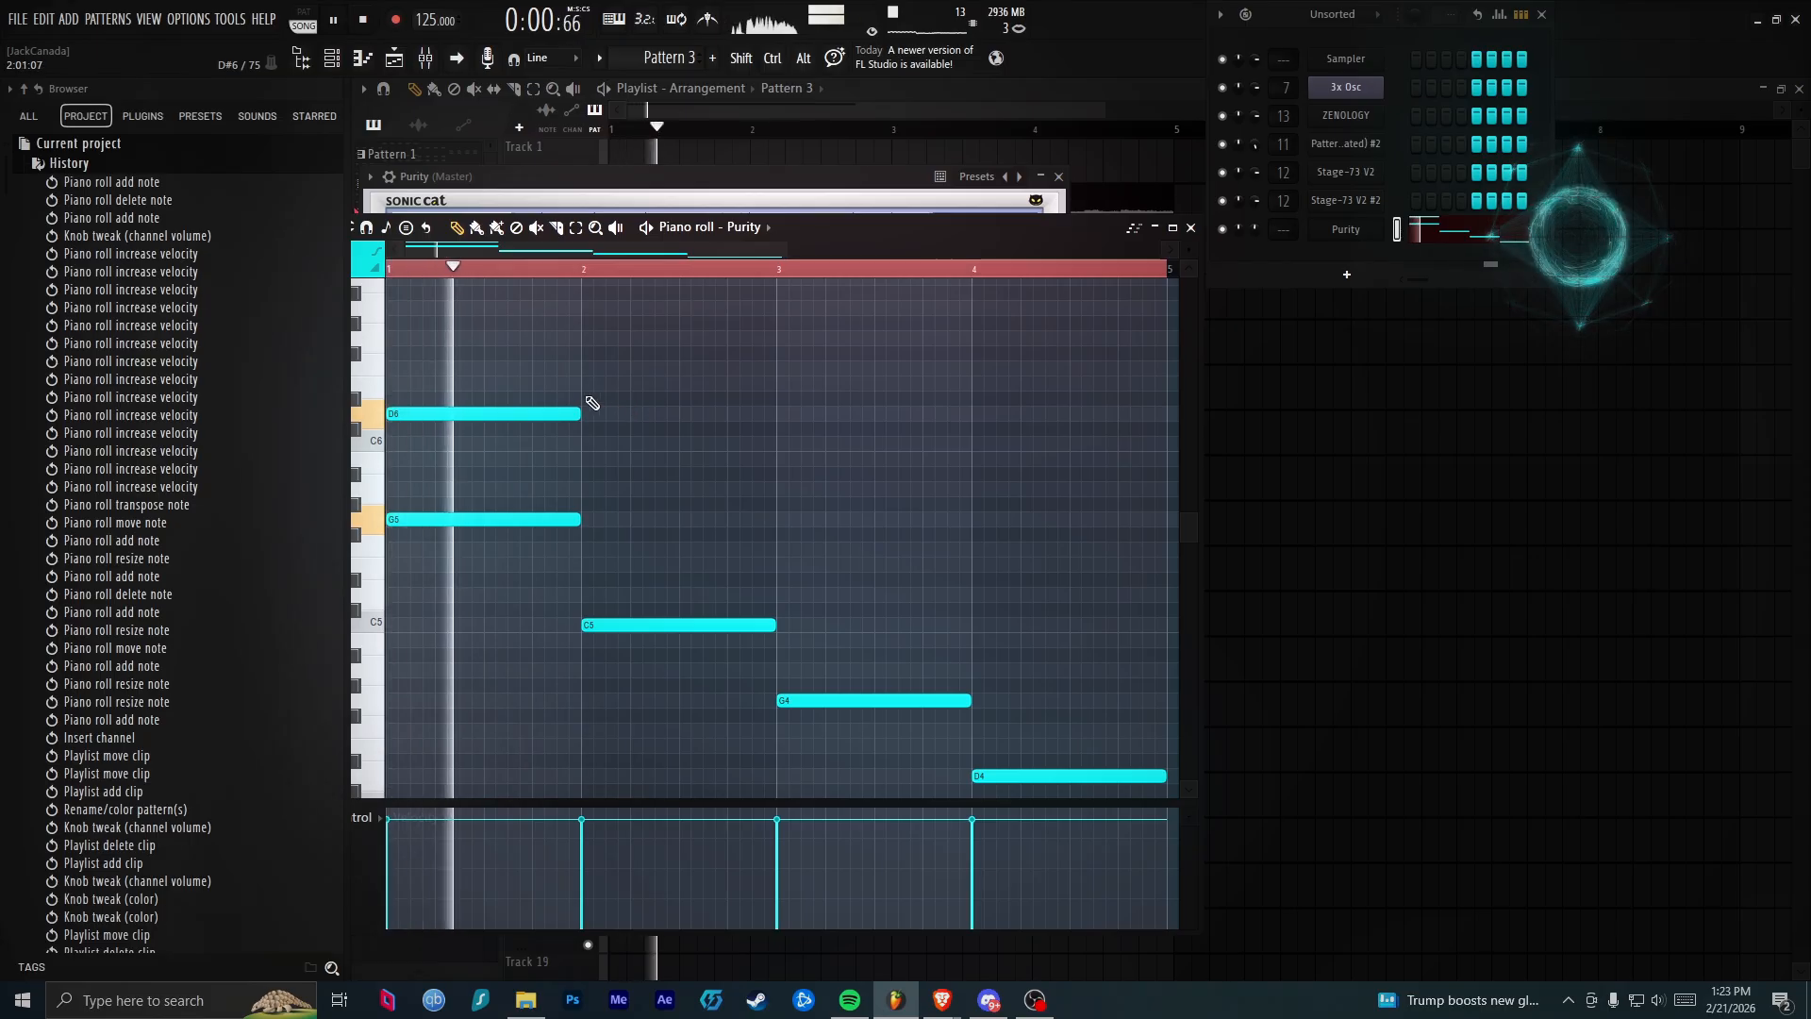
Add one-bar Purity notes D#6 in bar 2, G6 in bar 3 and F6 in bar 4 above the existing notes
click(585, 398)
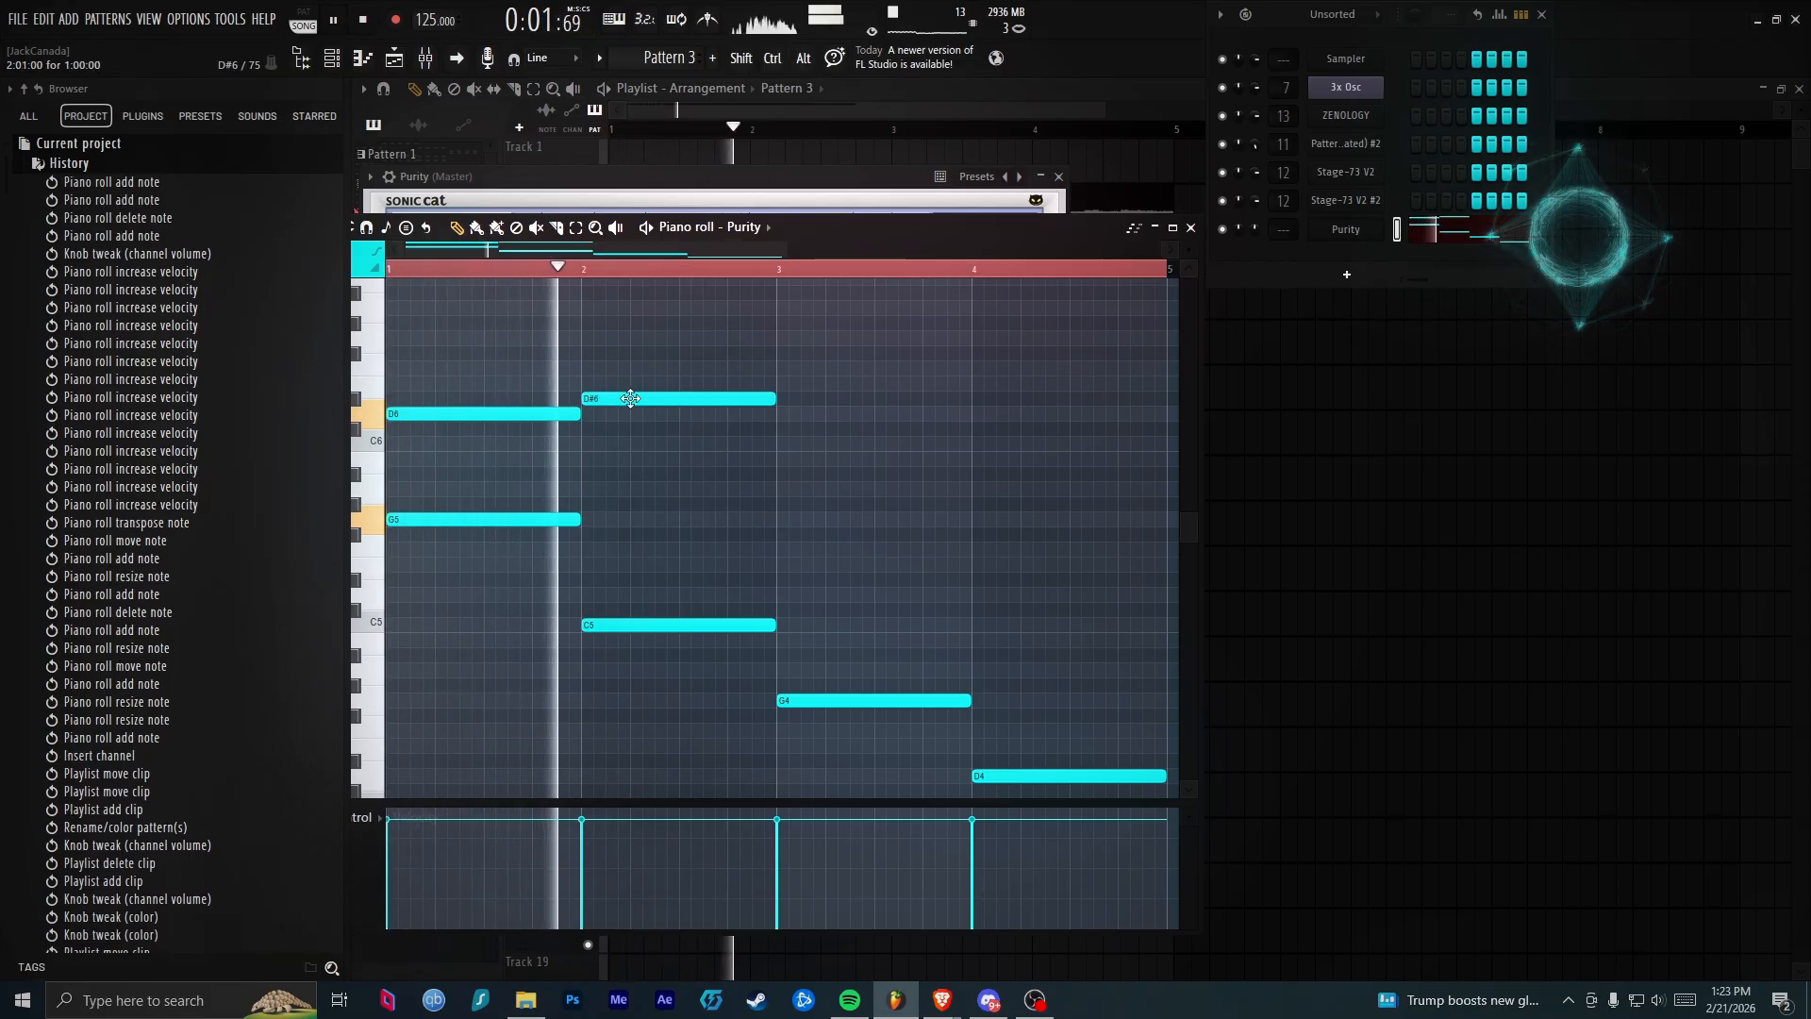
click(809, 339)
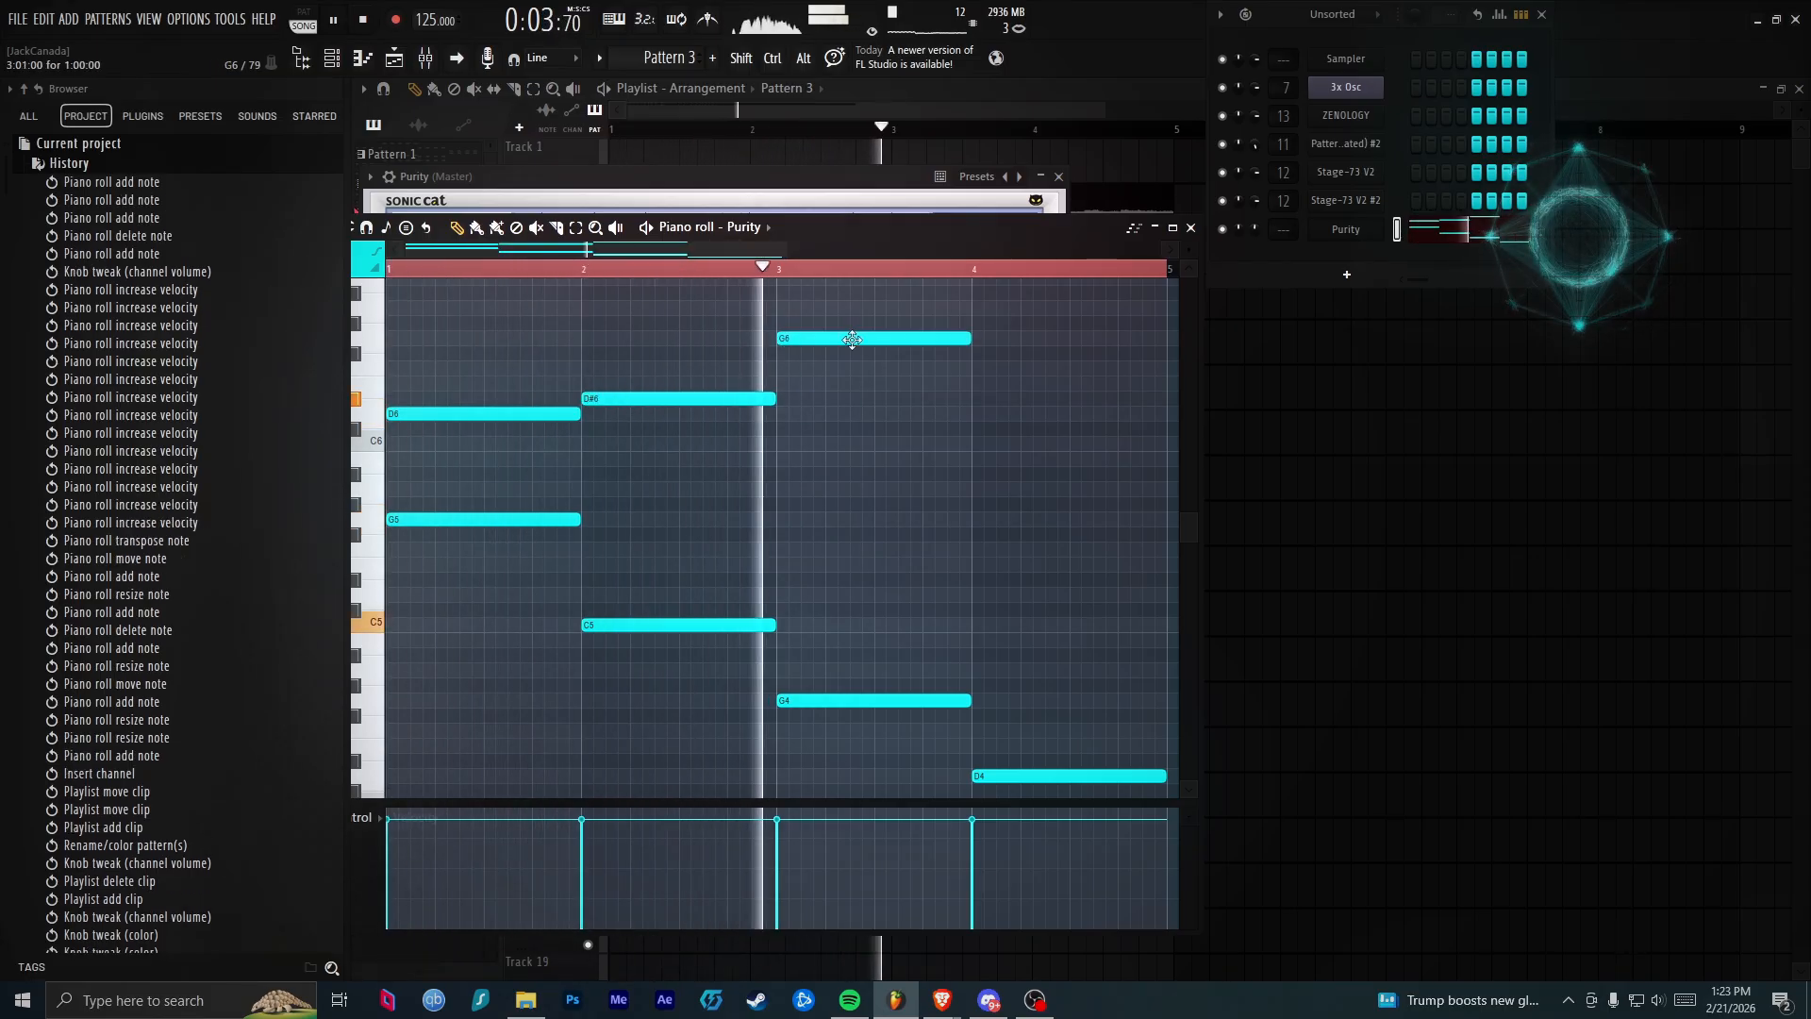
click(979, 368)
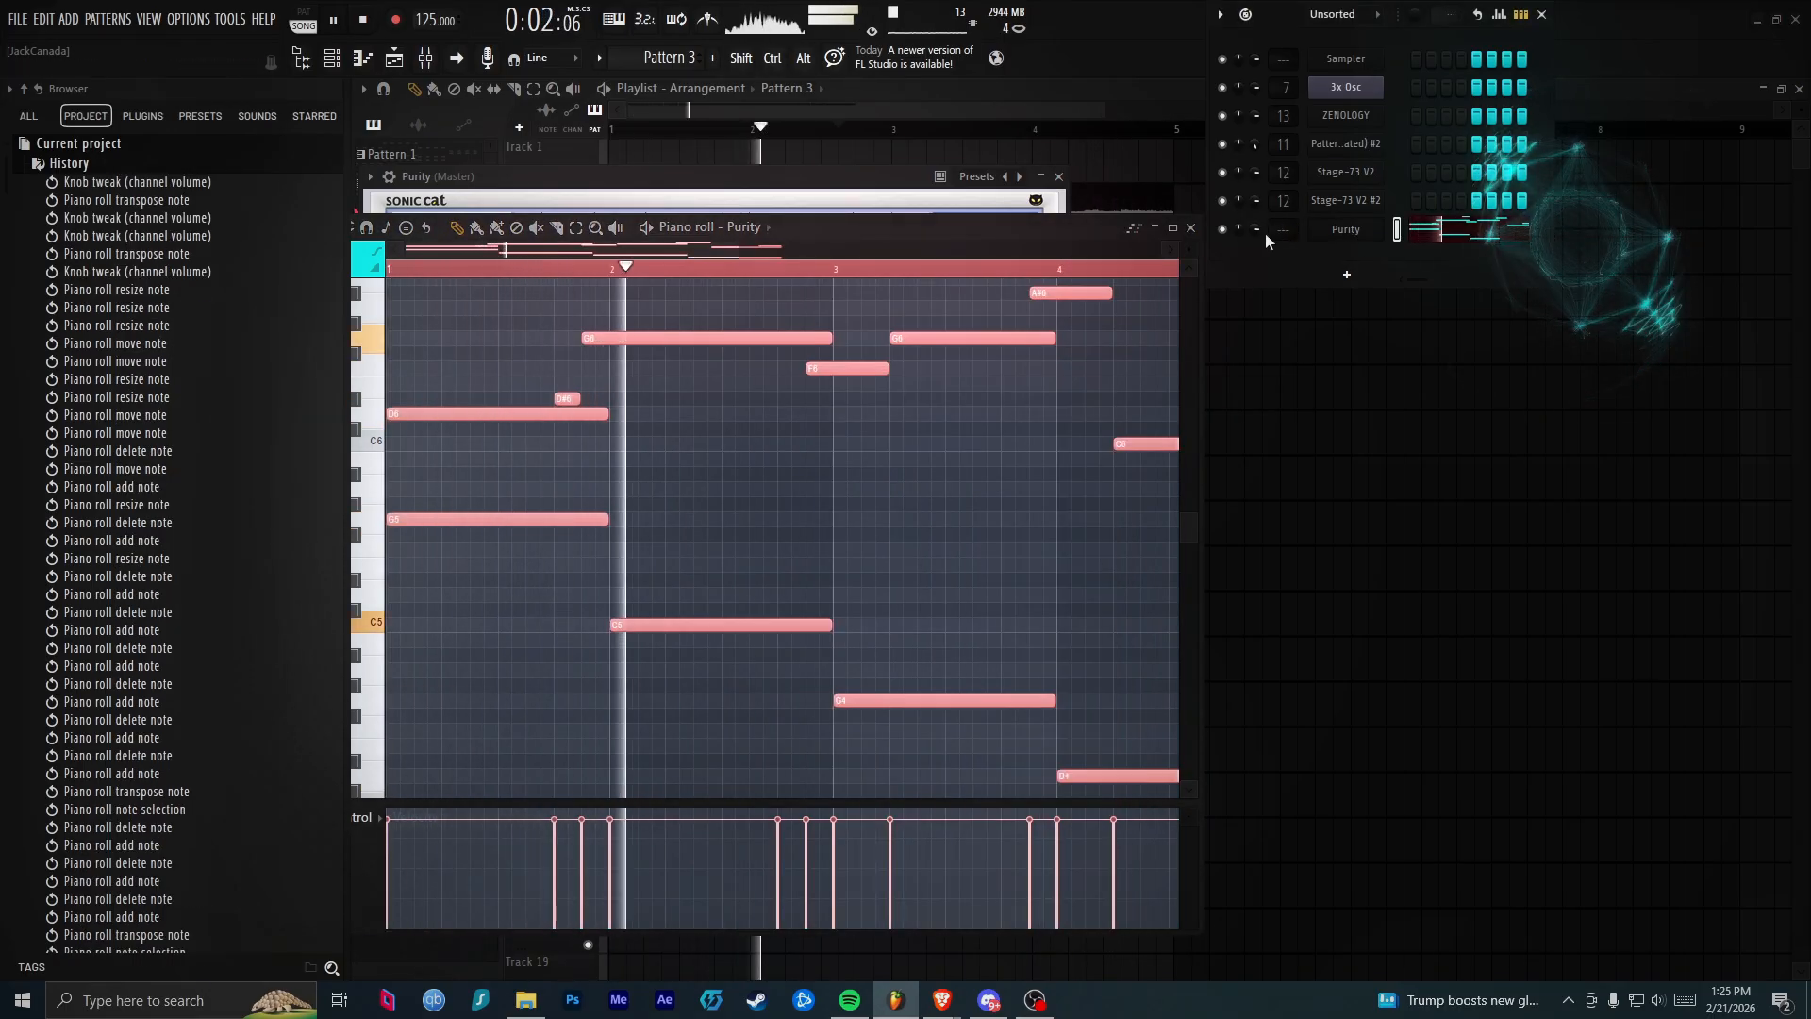
Clone the Purity channel and lower the original Purity channel's volume
right_click(1346, 229)
click(1412, 440)
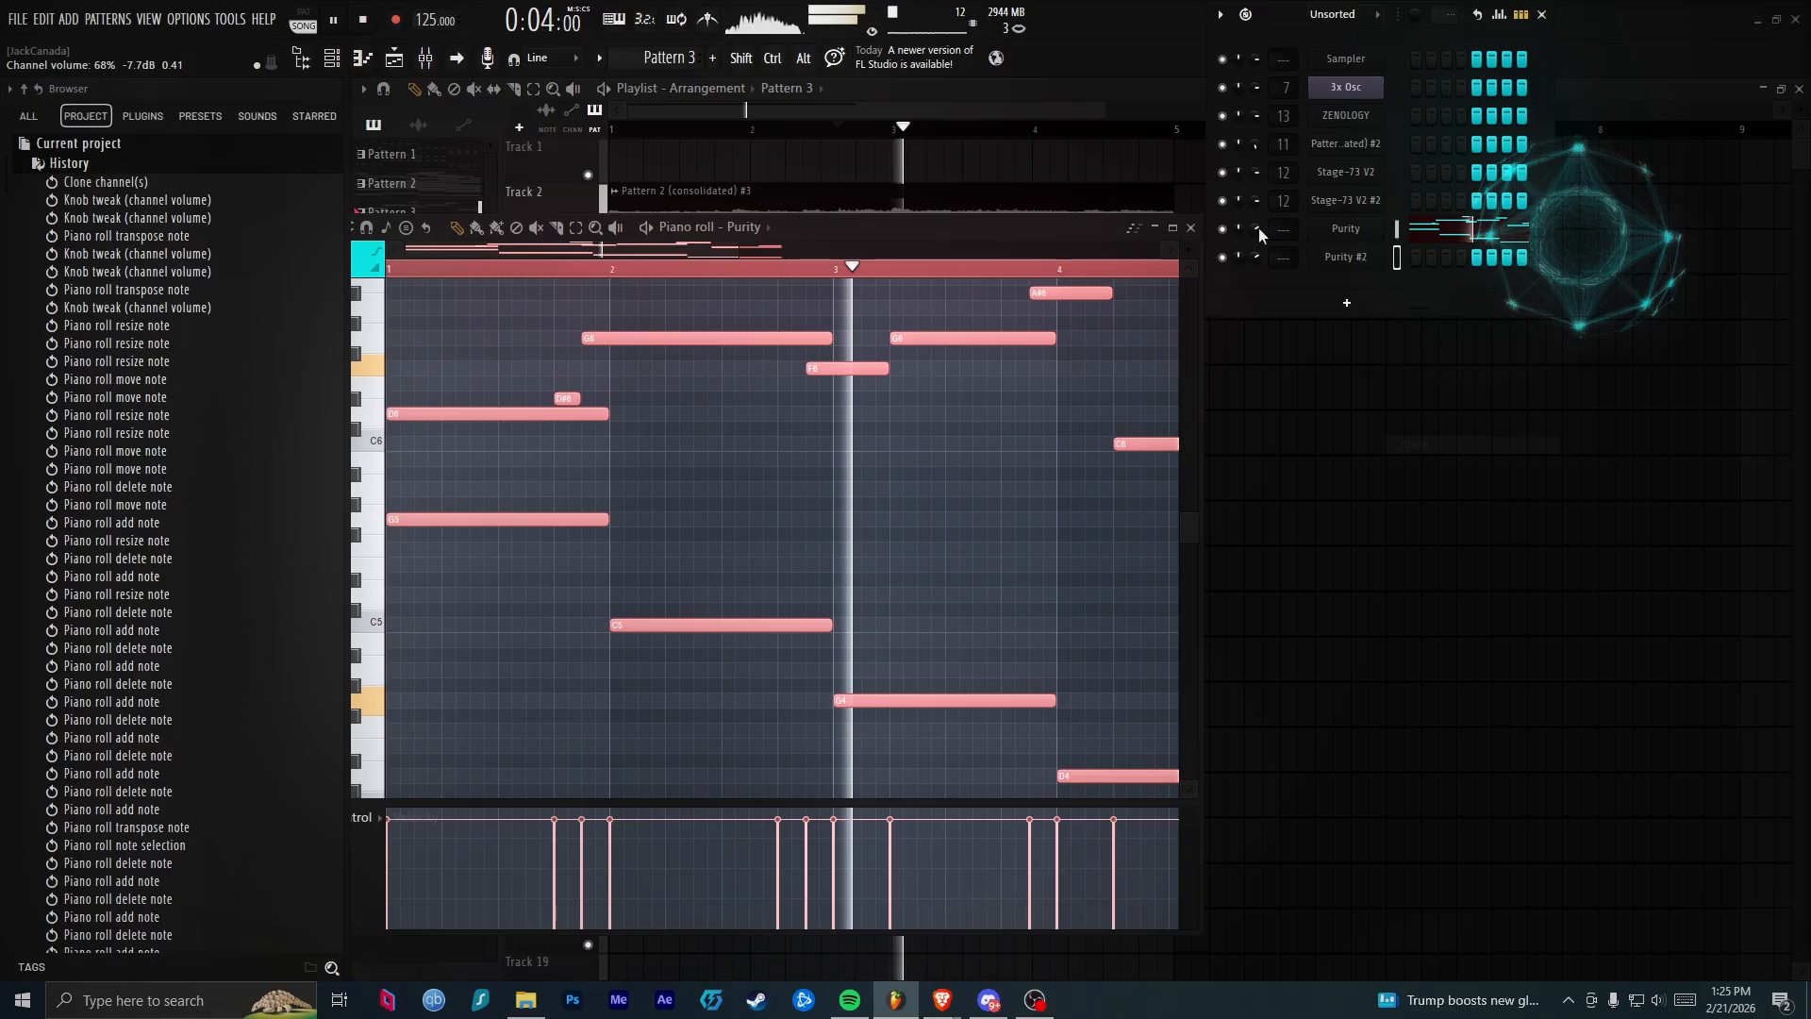
drag(1259, 227, 1265, 251)
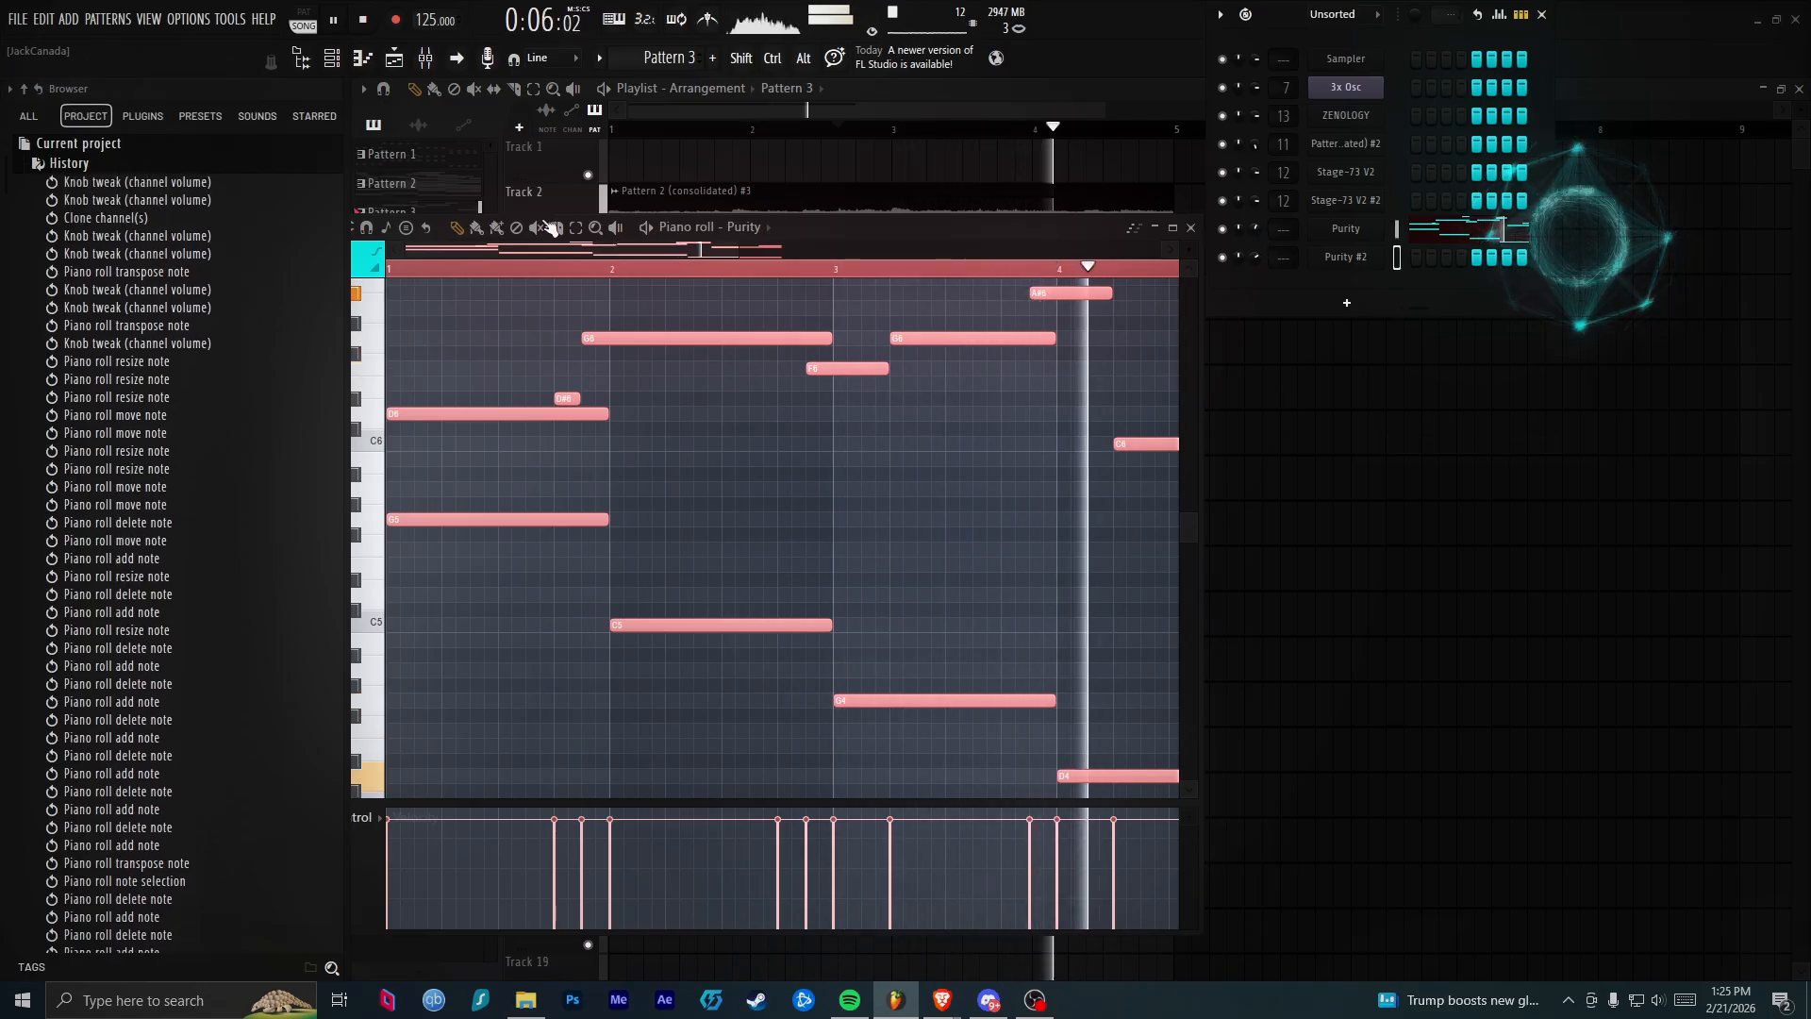
Shift the copied group of Clap - Do It notes one grid step later and delete its last note
click(28, 117)
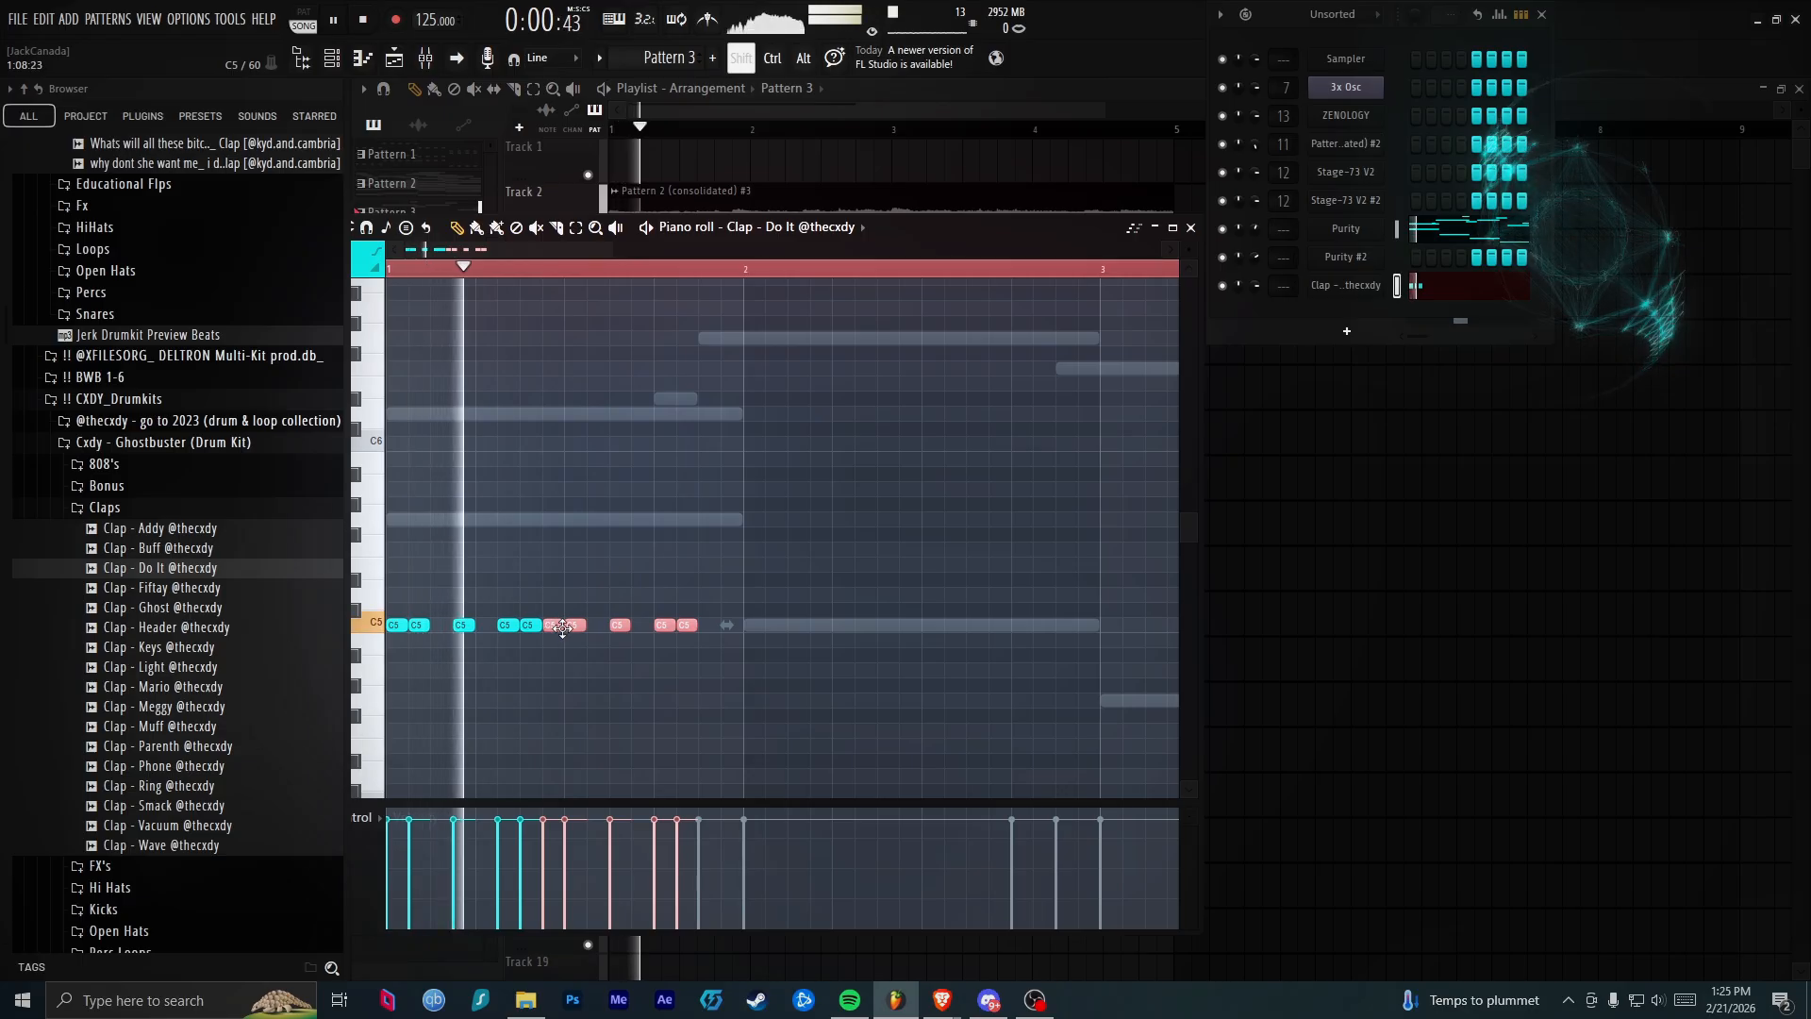
drag(563, 627, 586, 627)
click(661, 579)
right_click(661, 579)
right_click(709, 624)
key(space)
drag(740, 611, 720, 616)
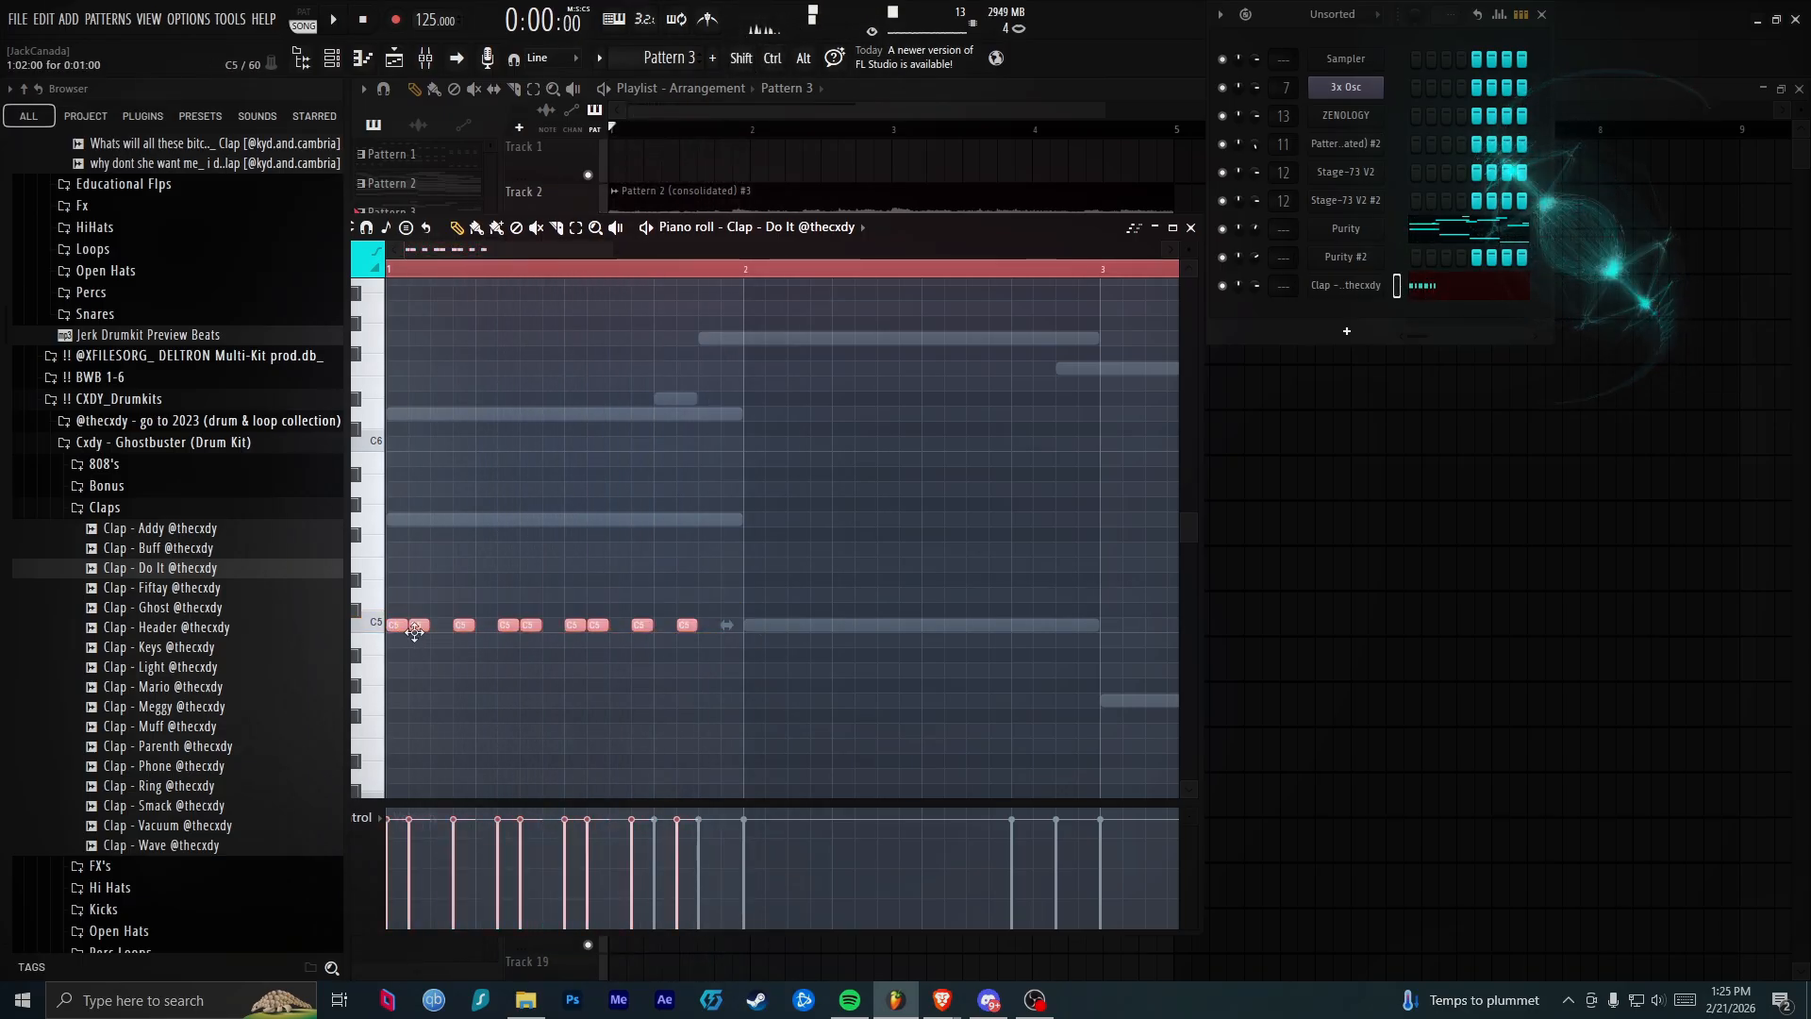
Duplicate the Clap - Do It pattern across the following bars and delete the note at the start of bar 2
key(ctrl+b)
key(space)
key(ctrl+d)
right_click(755, 624)
scroll(821, 632, down, 1)
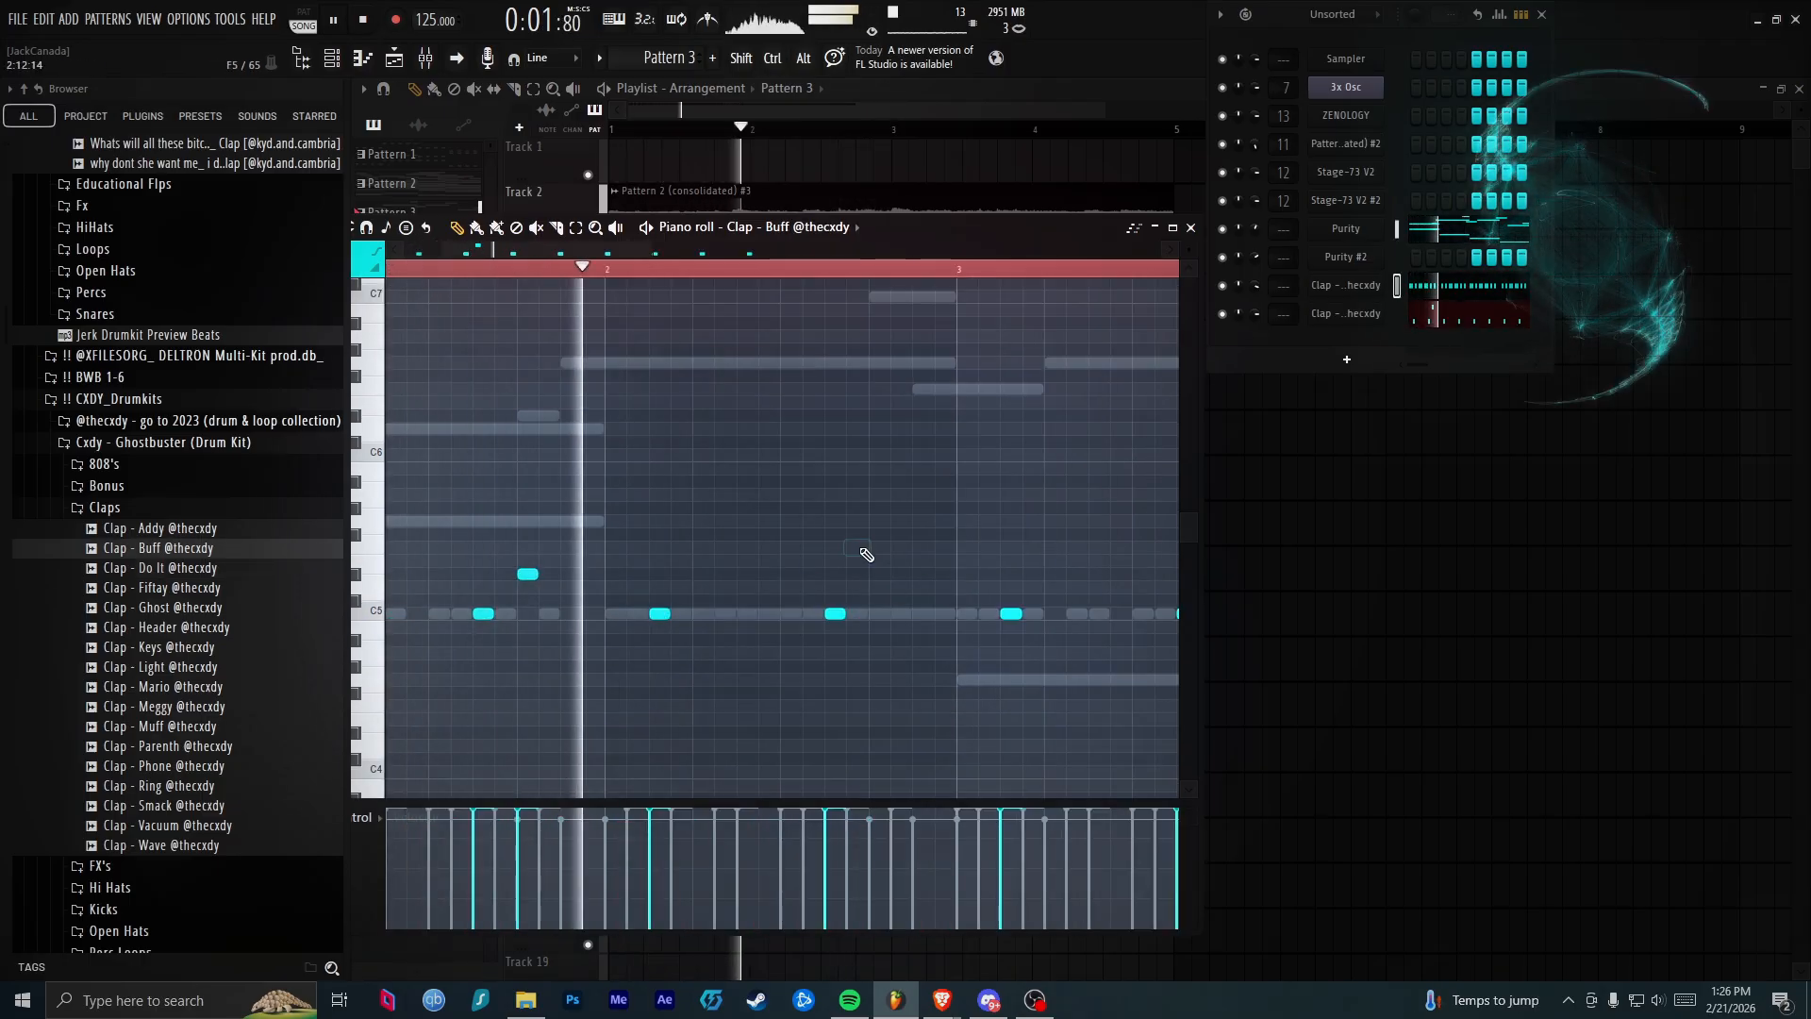
Add a Clap - Buff D#5 note on the last beat of bar 2, matching the one in bar 1
click(885, 578)
scroll(920, 572, down, 2)
mouse_move(878, 566)
mouse_down()
mouse_move(566, 575)
mouse_move(1008, 575)
mouse_up()
scroll(819, 547, down, 2)
click(965, 535)
right_click(967, 536)
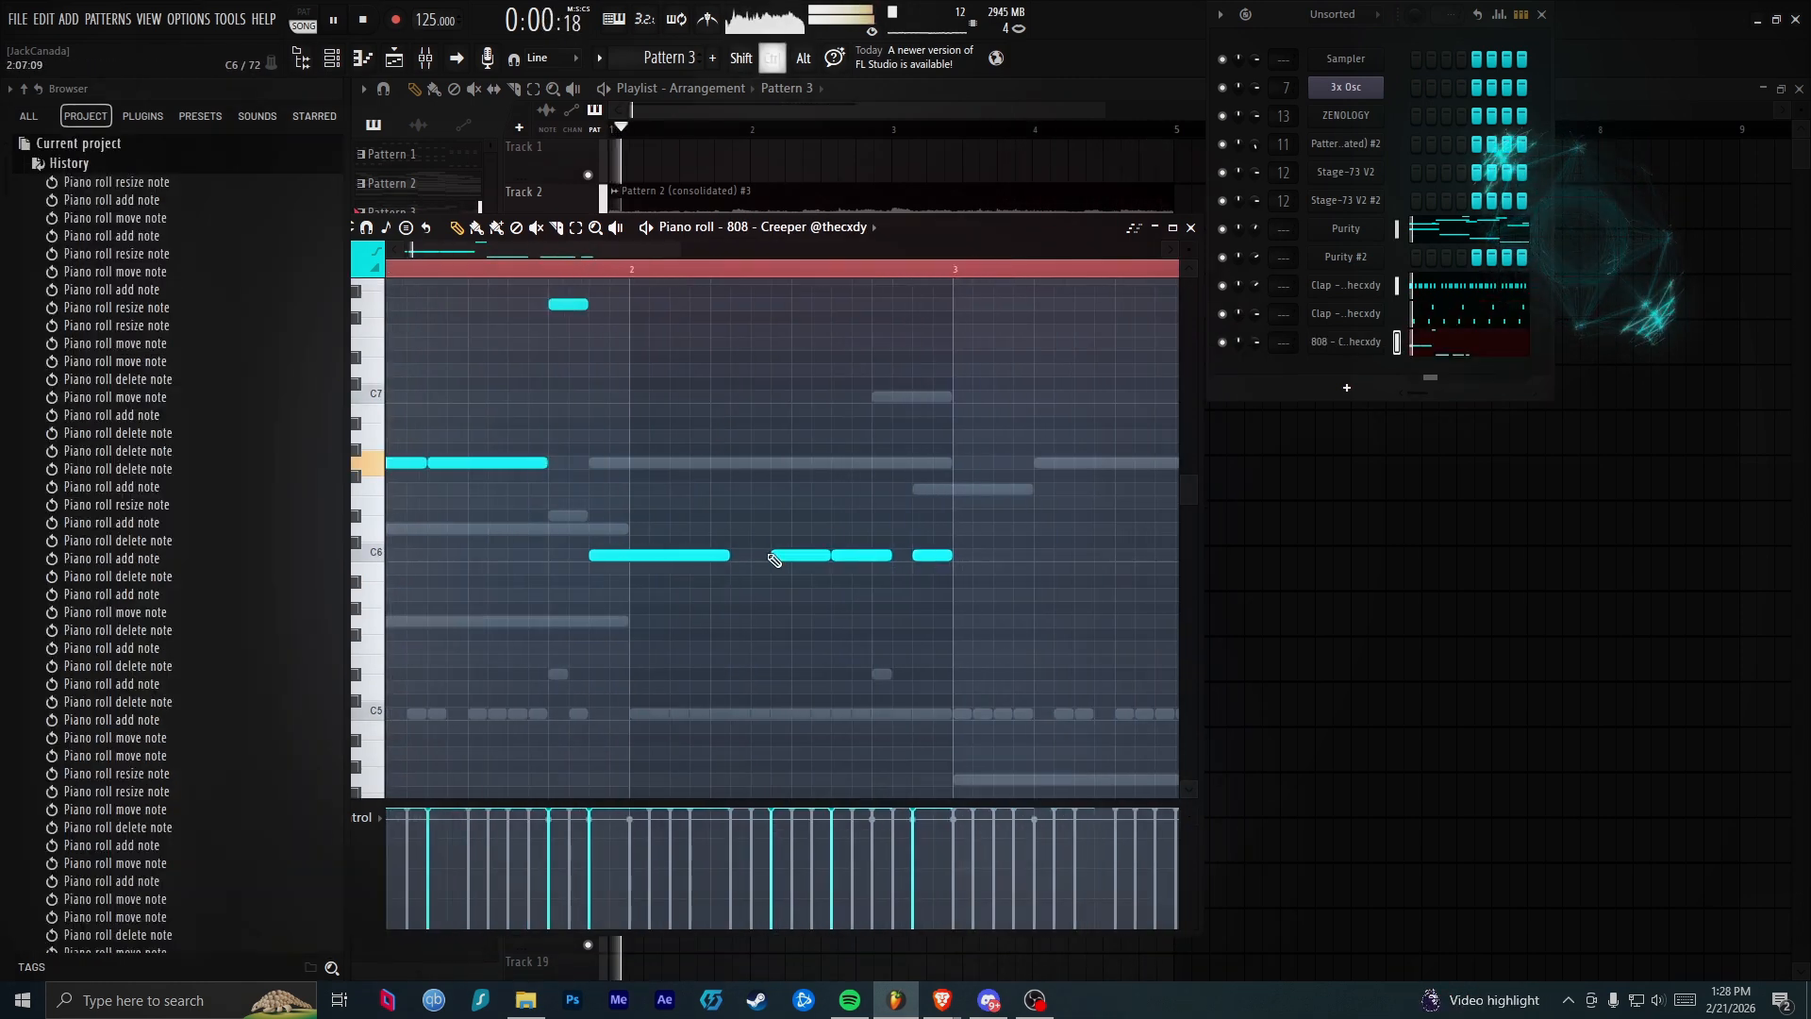
Add an 808 - Creeper note at the start of bar 3 and transpose it up an octave to G5
click(920, 779)
ctrl+click(920, 774)
key(ctrl+Up)
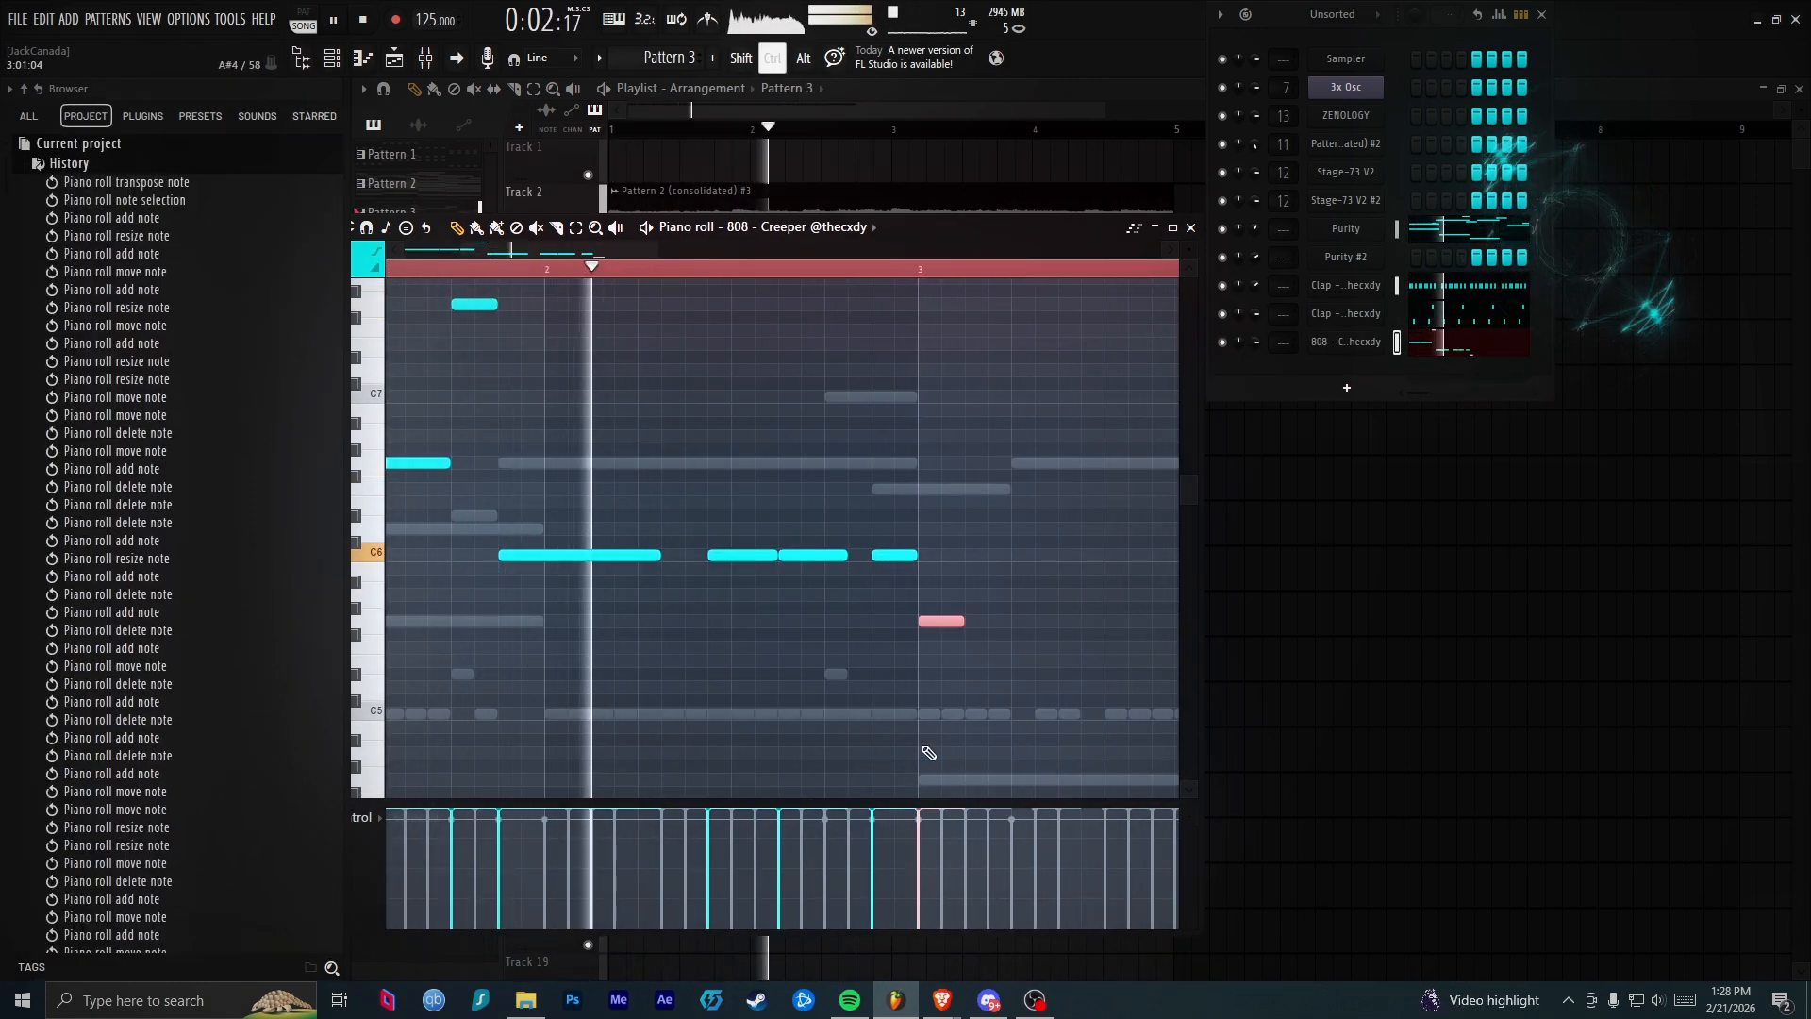
Add another 808 - Creeper note on G5 further along in bar 3
scroll(877, 558, right, 2)
scroll(891, 549, up, 2)
click(892, 531)
right_click(893, 531)
click(904, 621)
key(space)
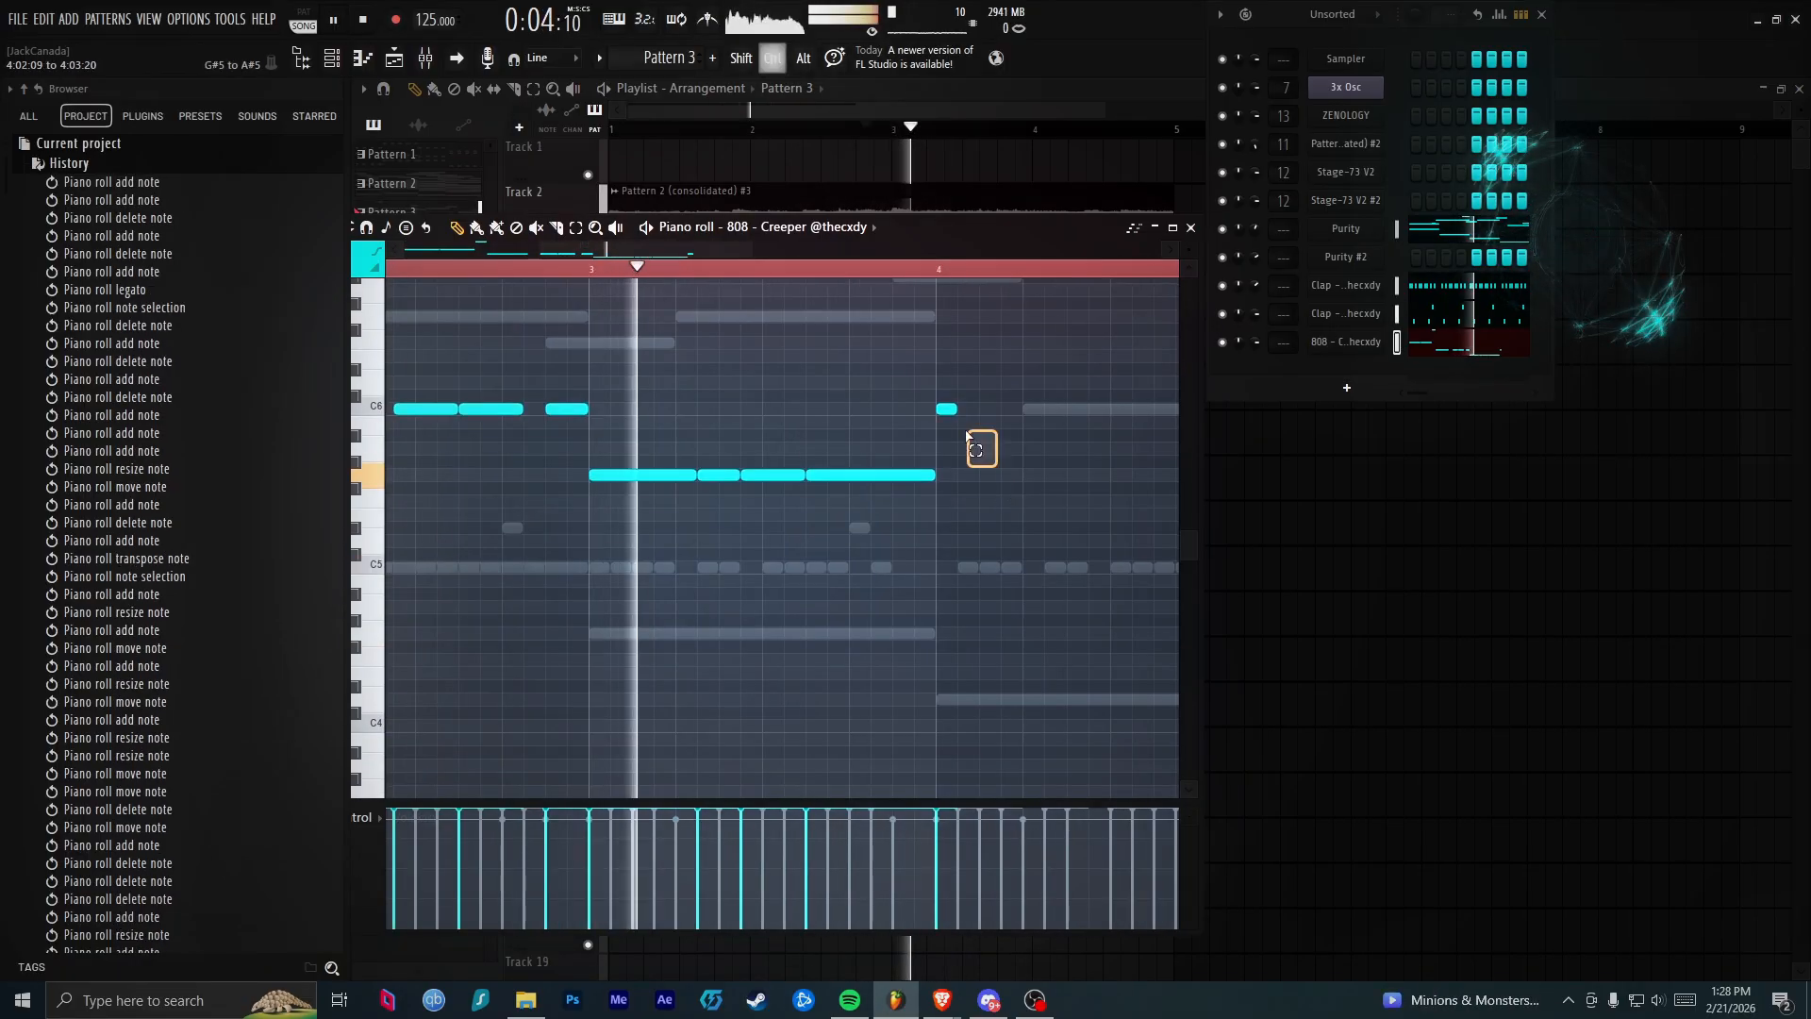
Transpose the 808 - Creeper note at the start of bar 4 to D6
key(shift+Down)
key(shift+Down)
key(shift+Down)
key(space)
key(ctrl+Up)
key(space)
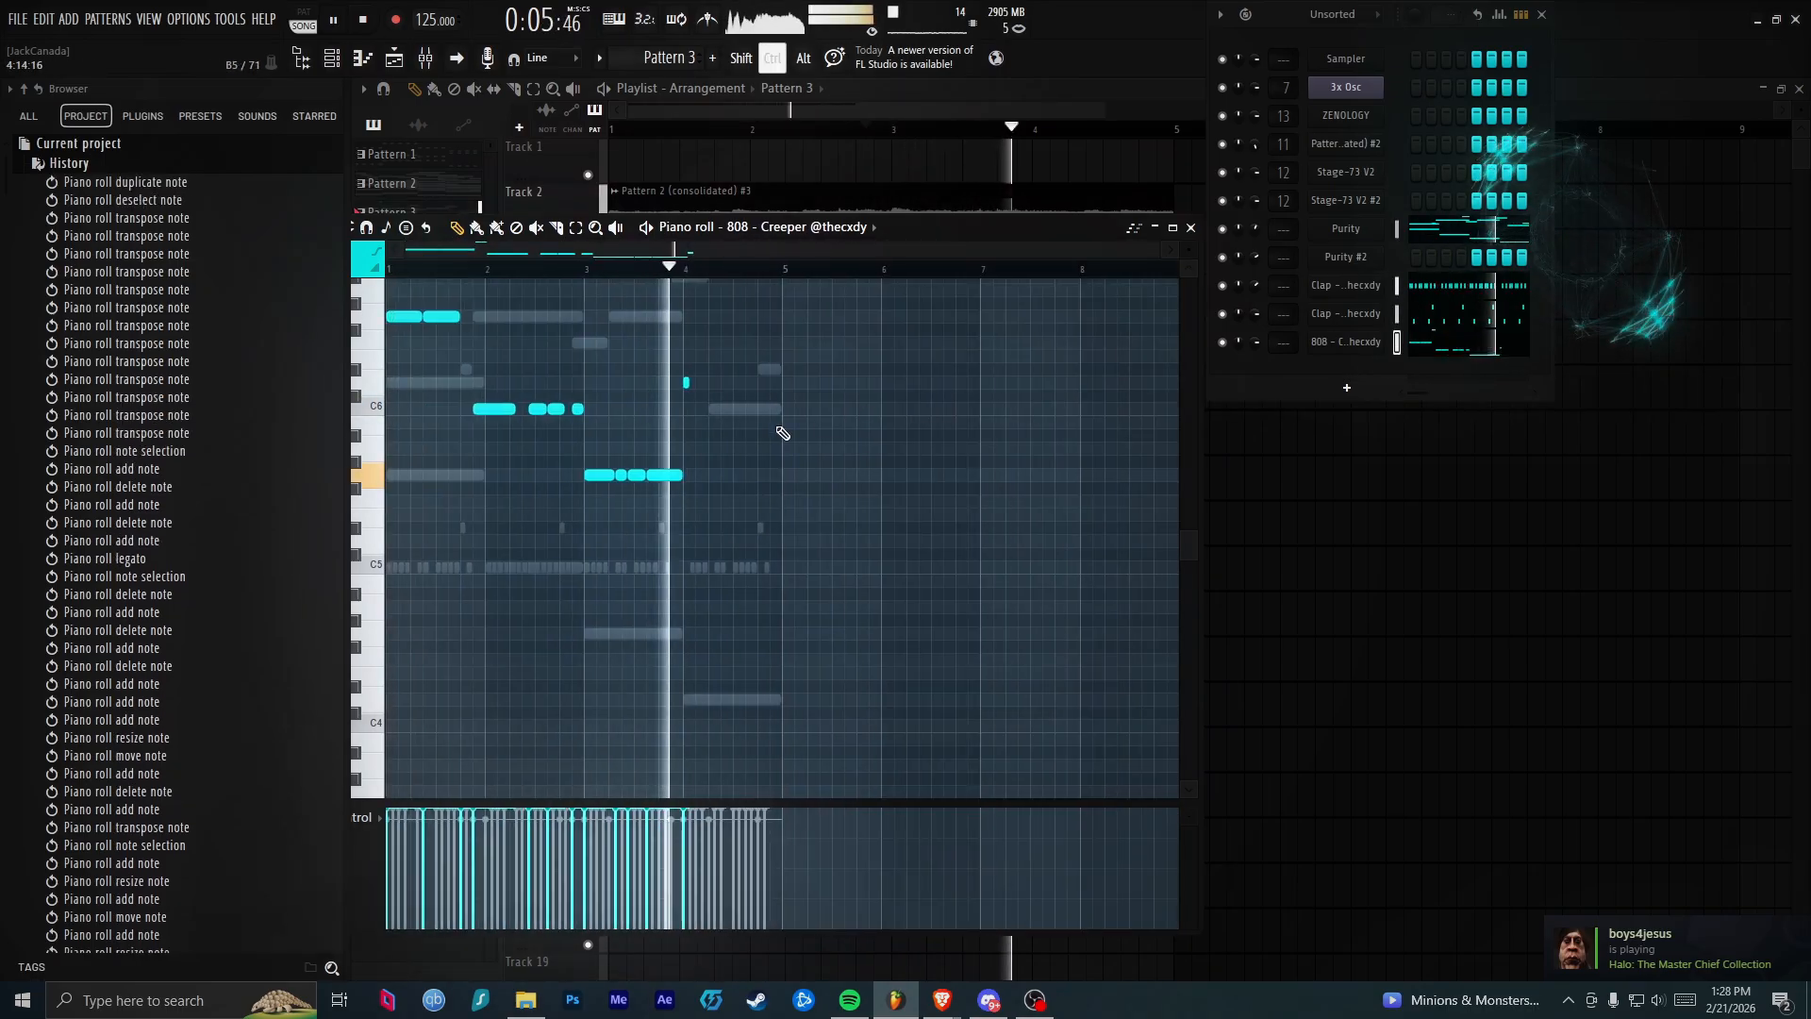
Add three further 808 - Creeper notes around D6 across bar 4
scroll(779, 426, up, 4)
click(819, 382)
click(907, 382)
click(976, 371)
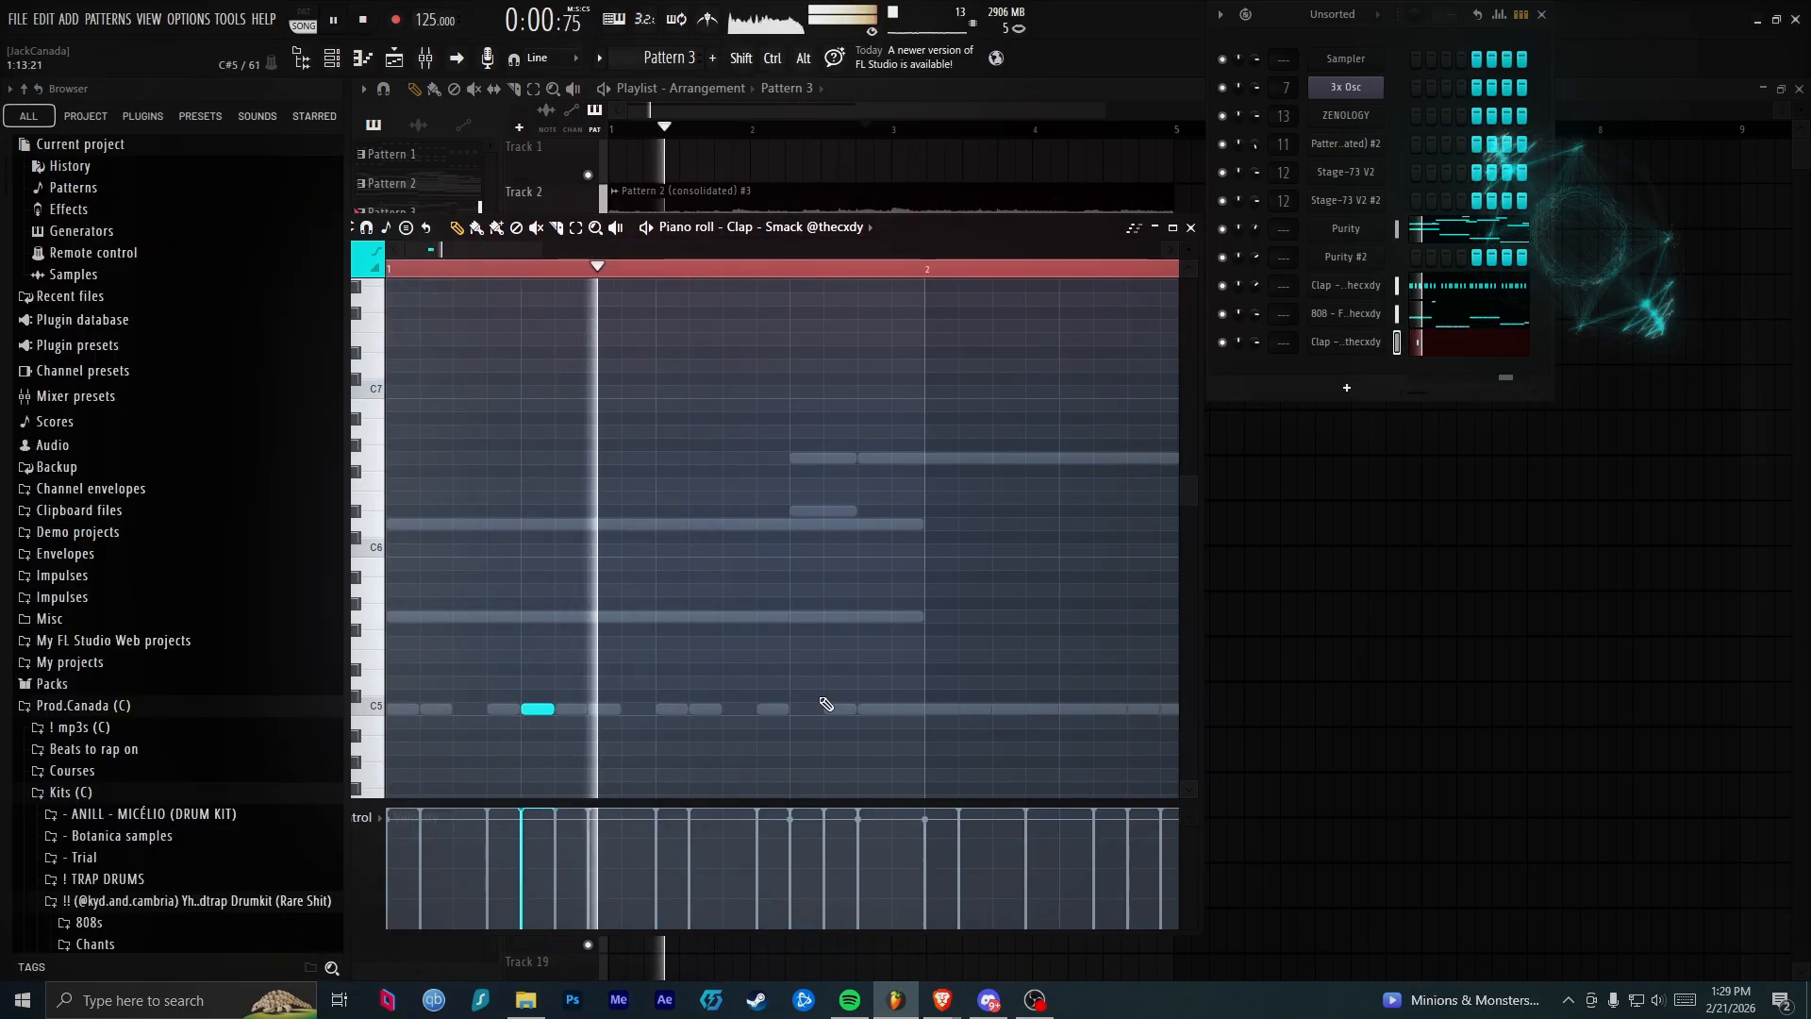
Add a Clap - Smack C5 hit on step 13 of bar 1 and copy the pair of hits through bar 4
ctrl+scroll(517, 741, down, 2)
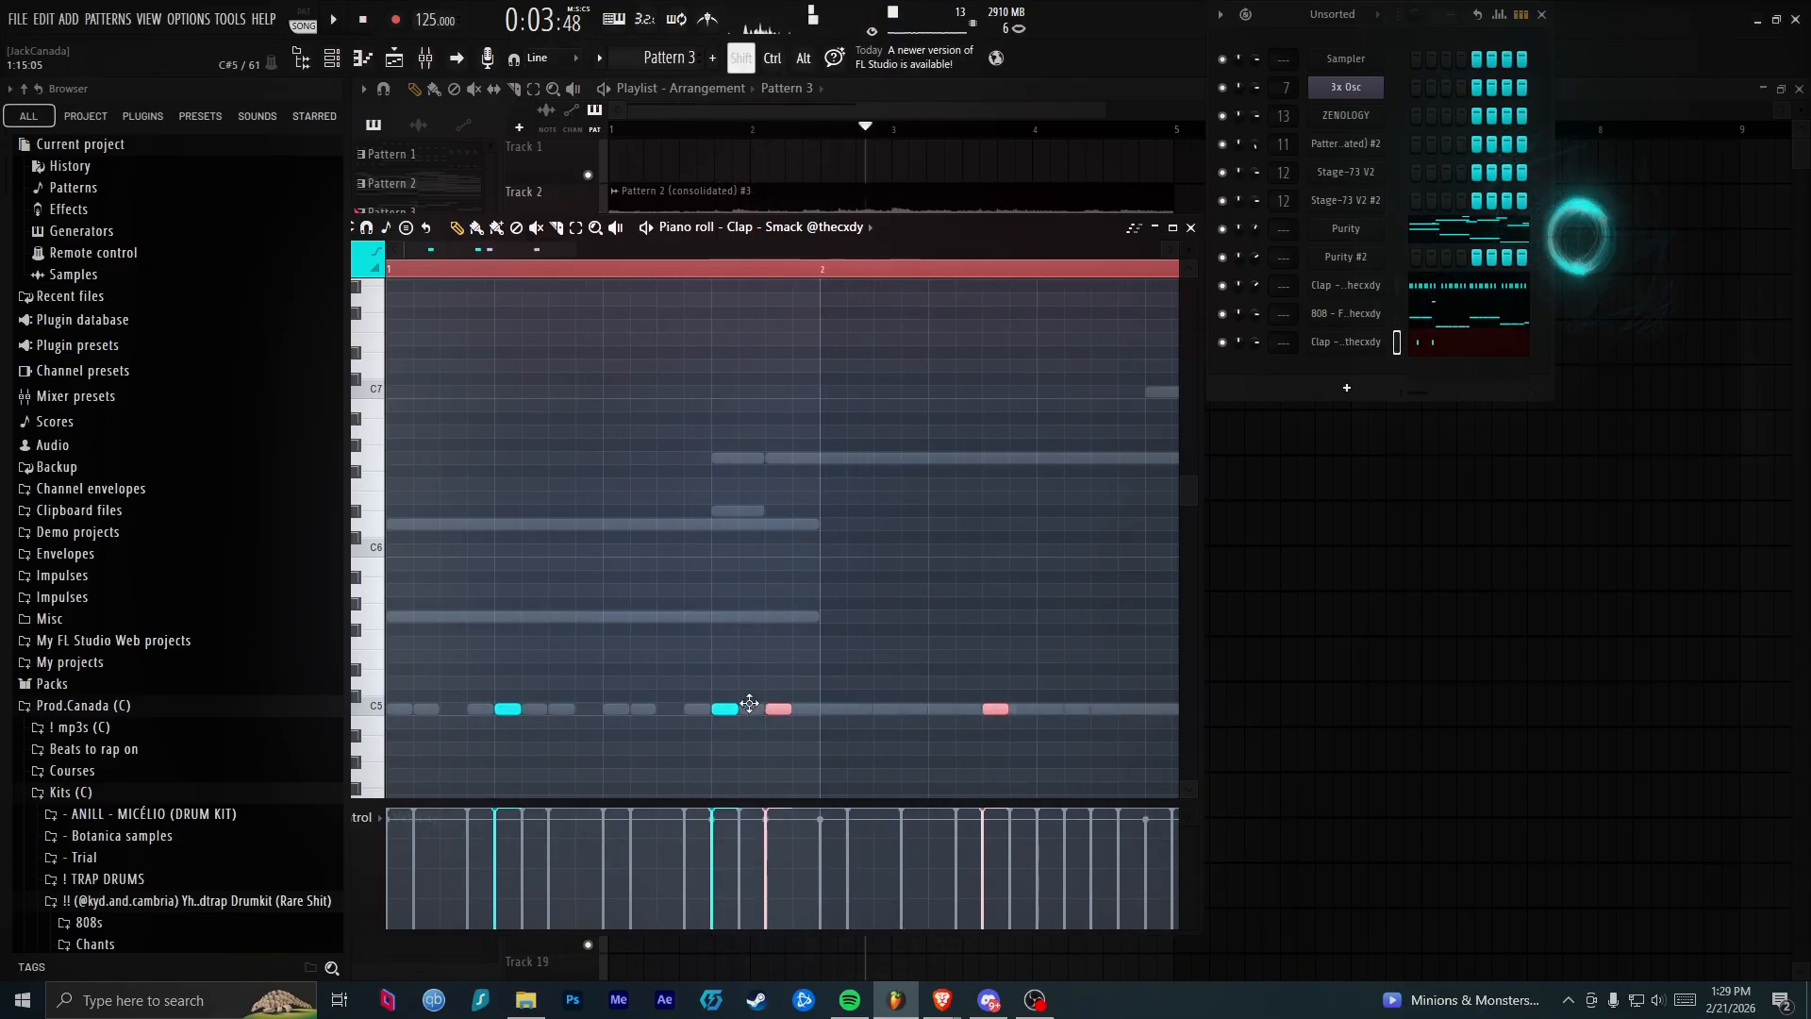
ctrl+scroll(959, 699, down, 3)
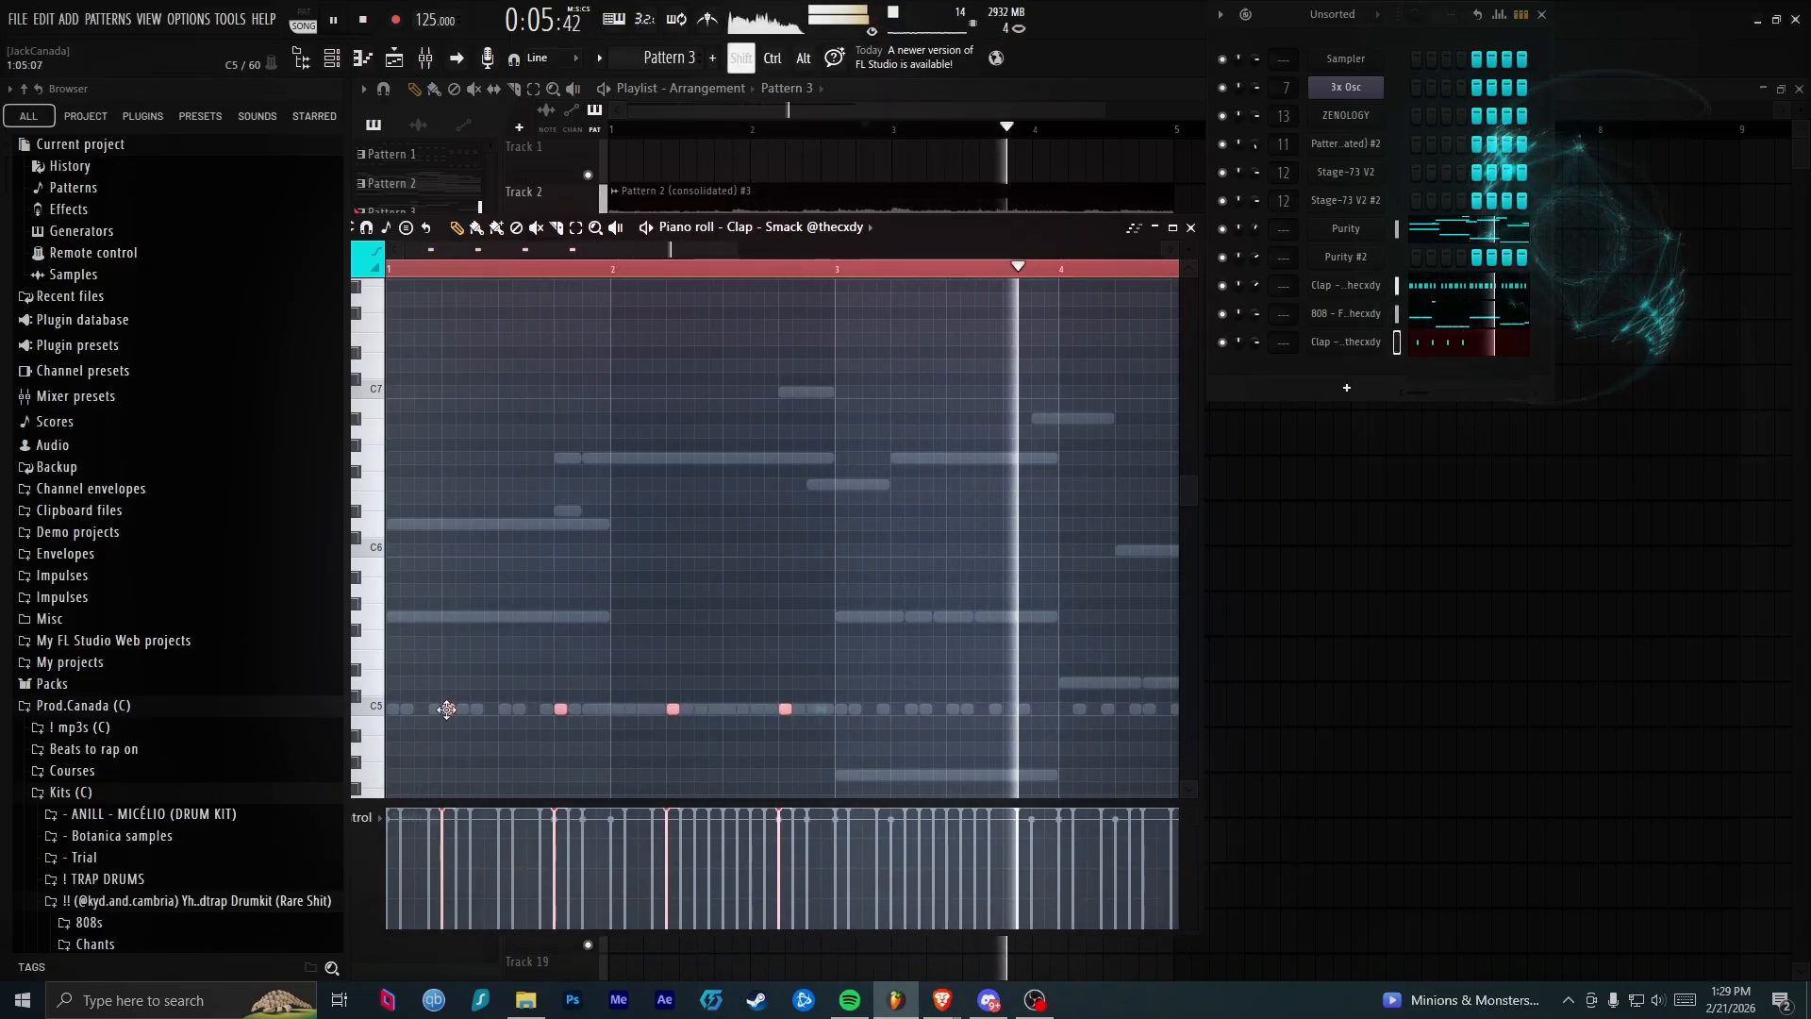
shift+drag(865, 698, 896, 691)
ctrl+scroll(838, 611, down, 2)
Replace the Clap - Smack channel's sample with the "Whats will all these" clap from the trap drum kit's Claps folder
scroll(142, 554, down, 8)
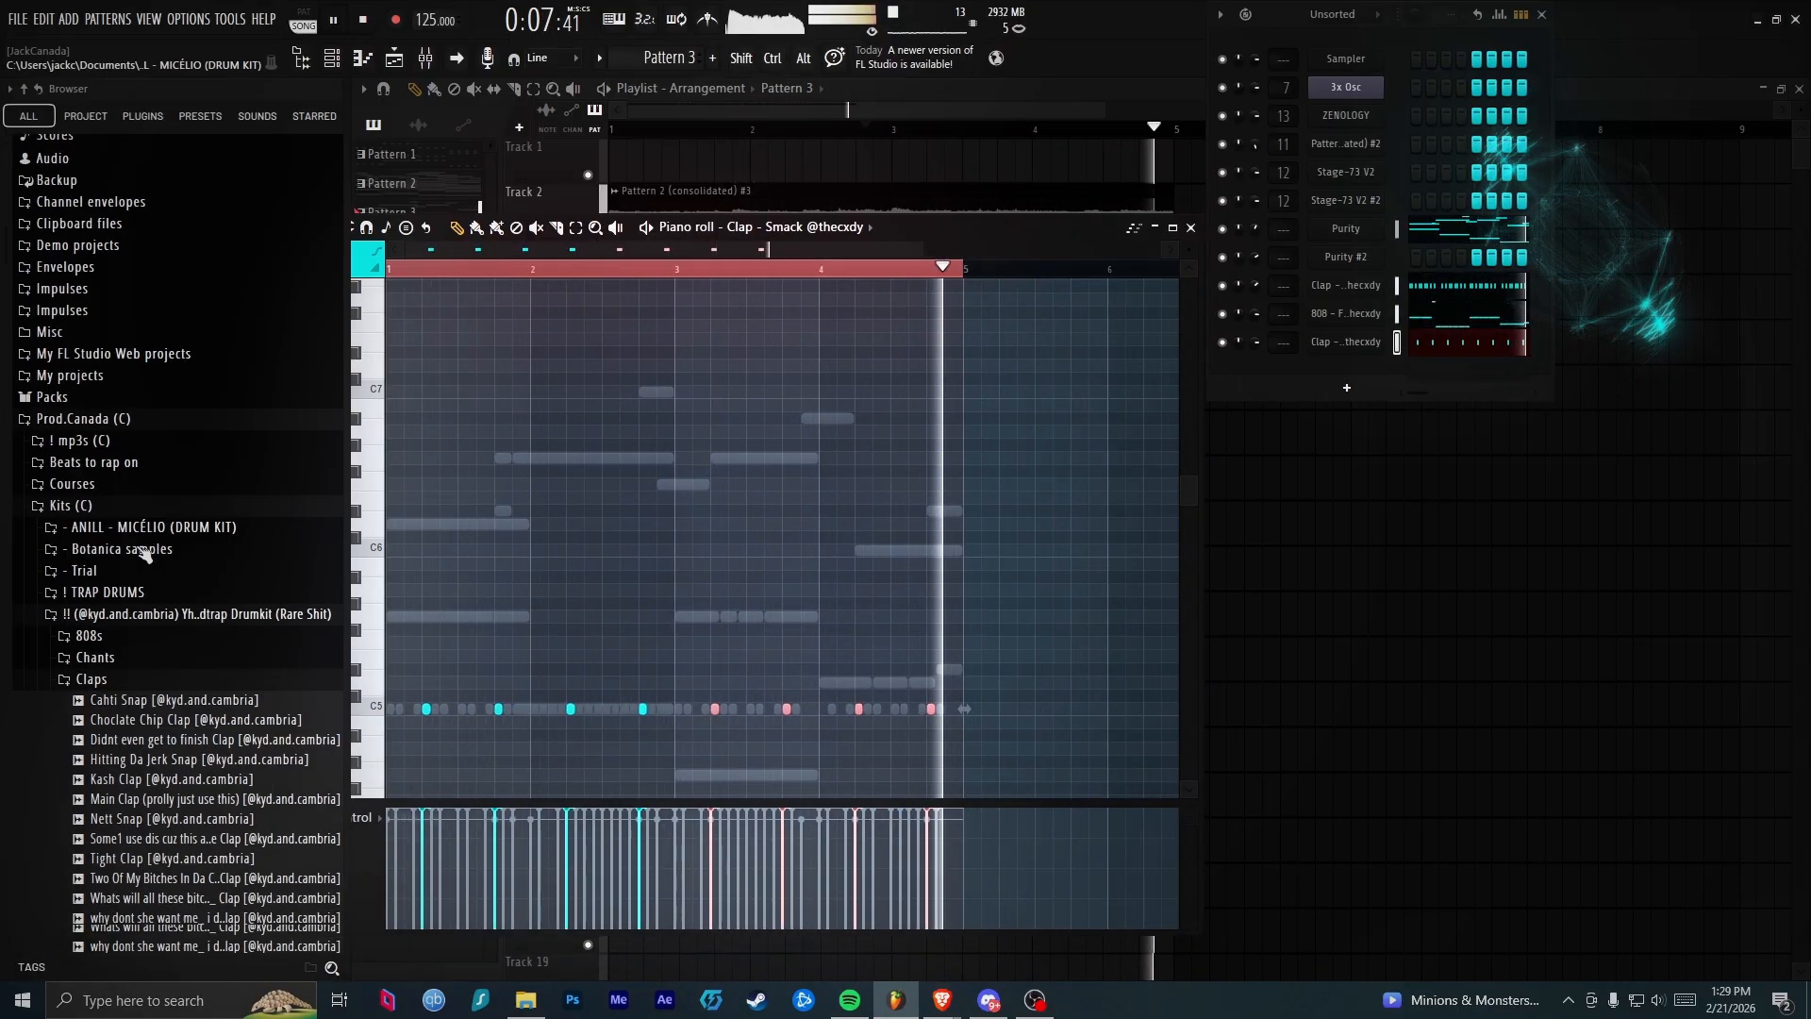
drag(189, 594, 1332, 344)
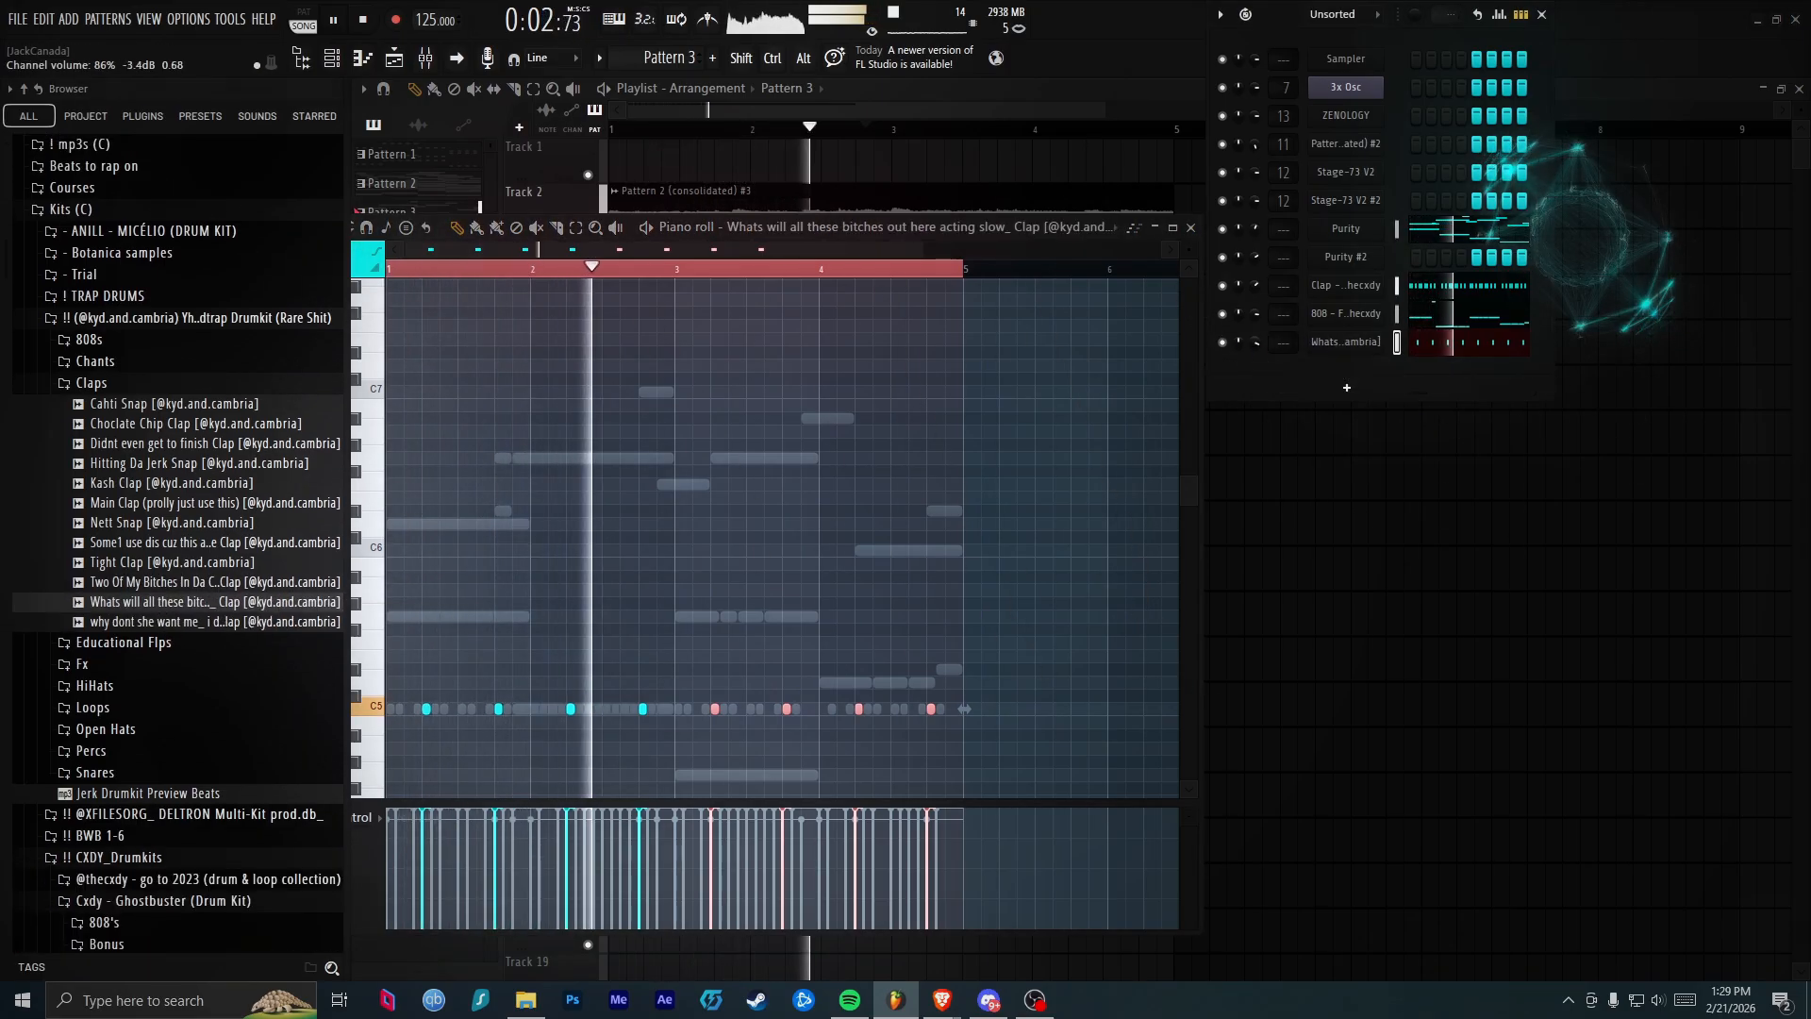
click(133, 382)
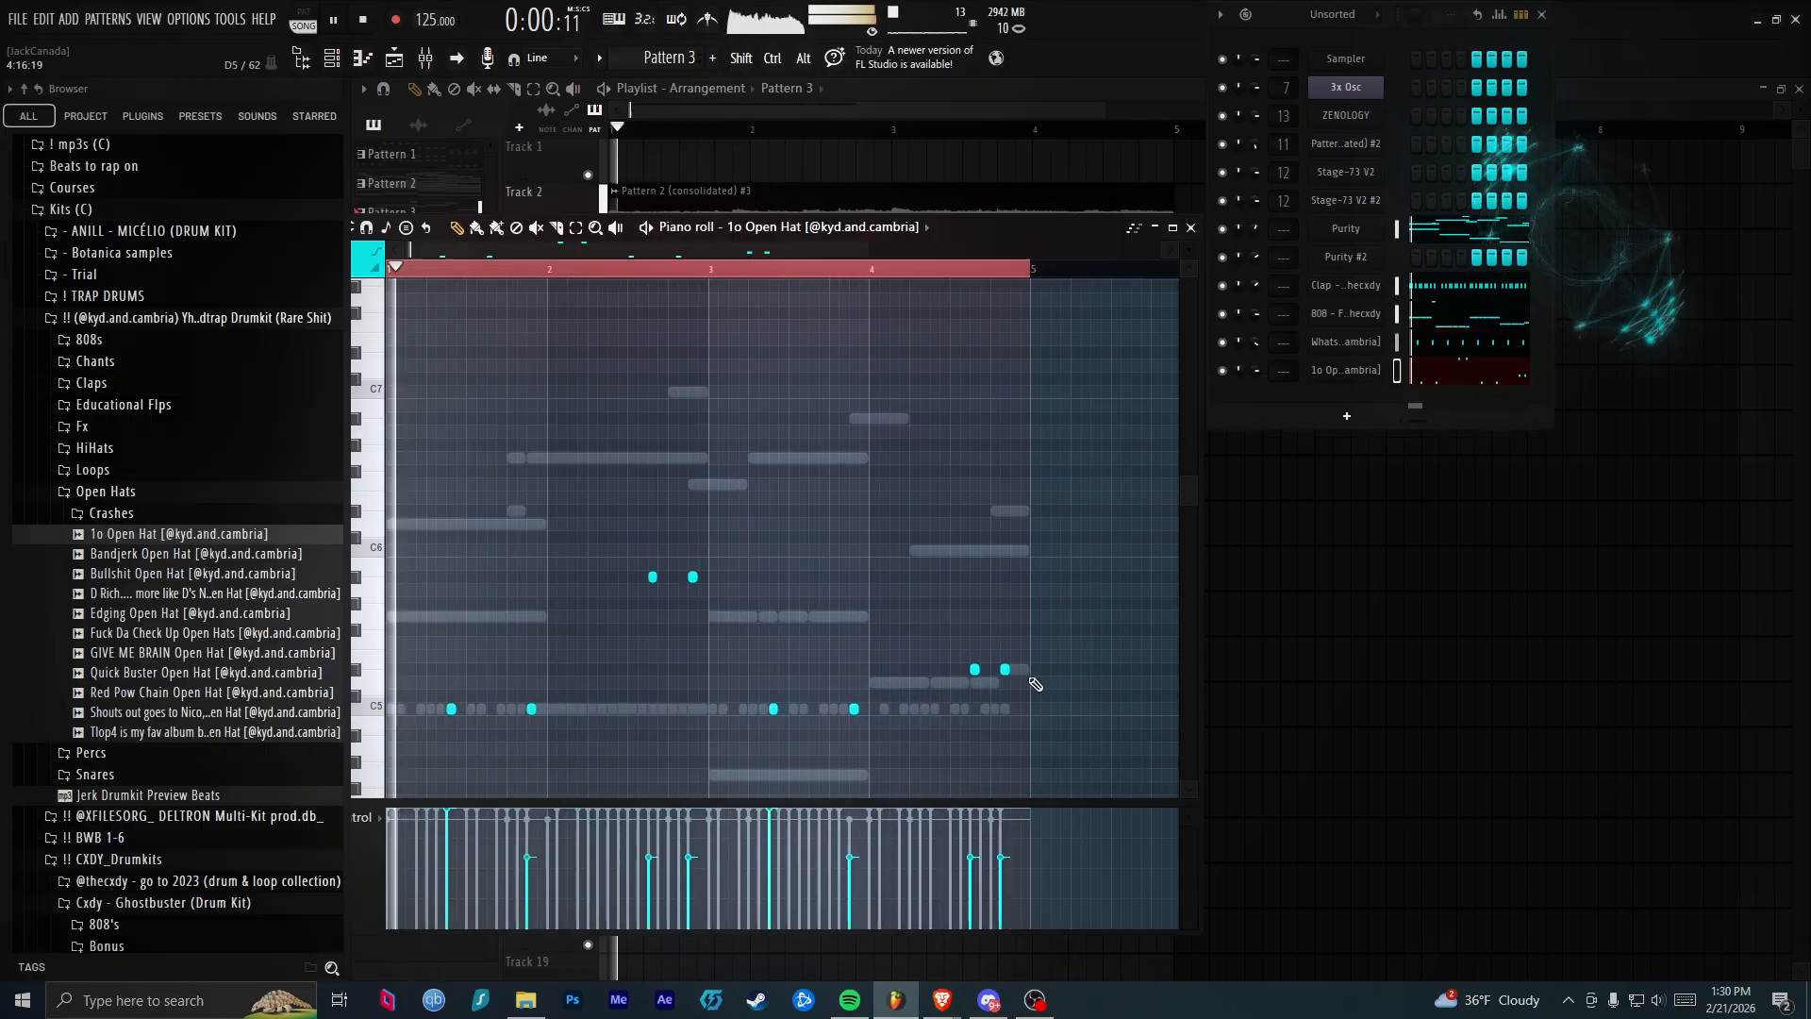
Load the Bullshit Open Hat sample as a new channel below 1o Open Hat and open its piano roll
click(1345, 374)
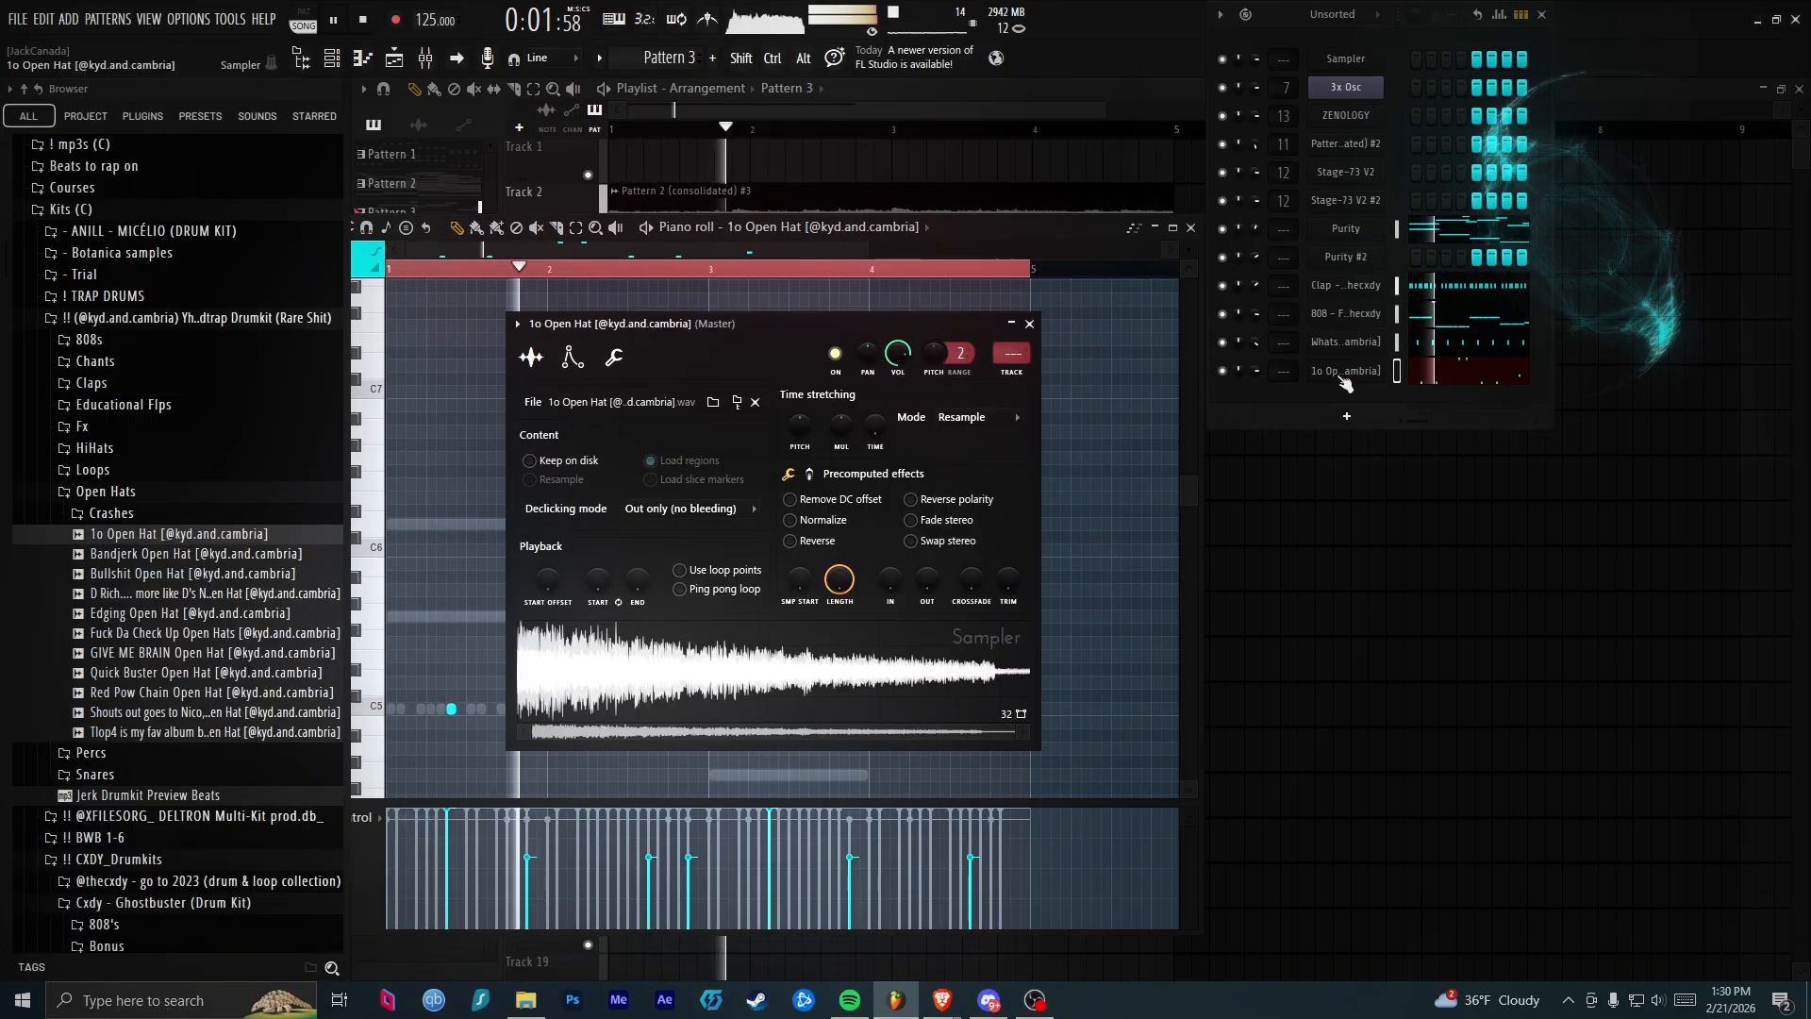
click(1012, 326)
click(170, 573)
drag(170, 575, 1319, 415)
right_click(1381, 394)
click(1392, 397)
Add Bullshit Open Hat C5 hits on step 5 of bar 1 and on steps 5, 10 and 14 of bar 2
scroll(406, 713, up, 3)
click(453, 705)
drag(454, 705, 465, 710)
key(space)
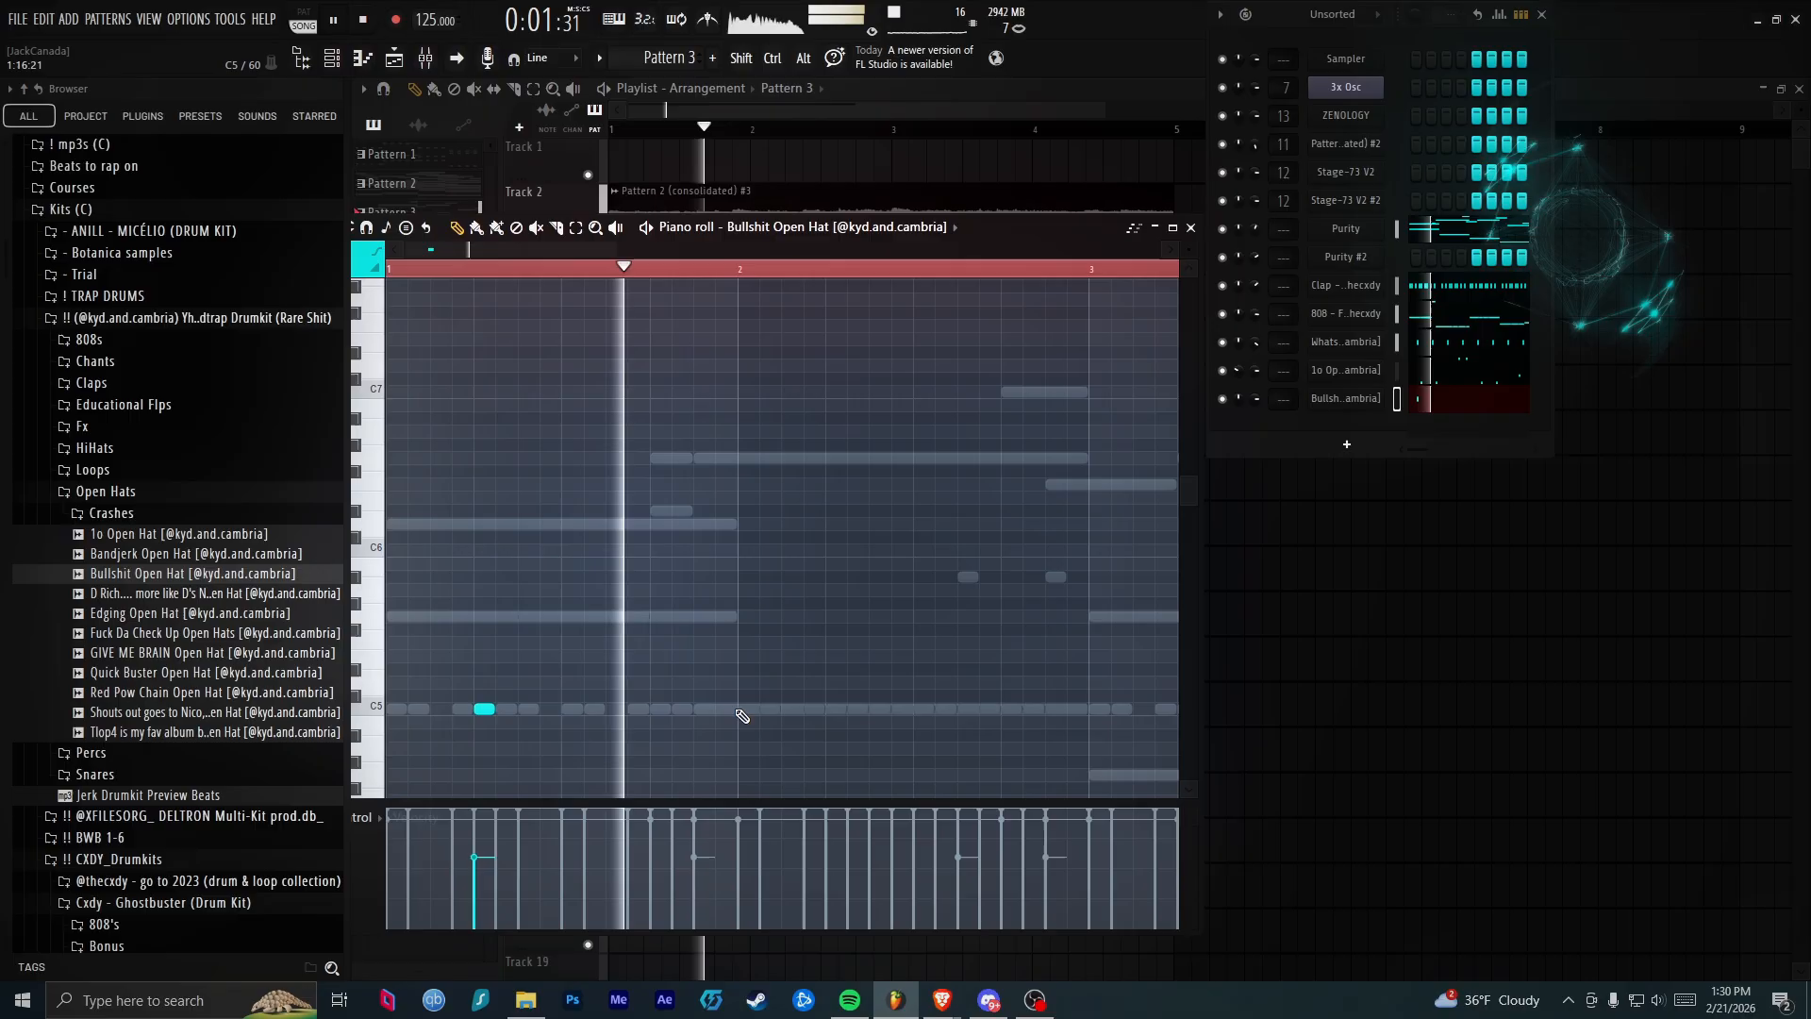
click(833, 709)
click(941, 710)
click(1007, 709)
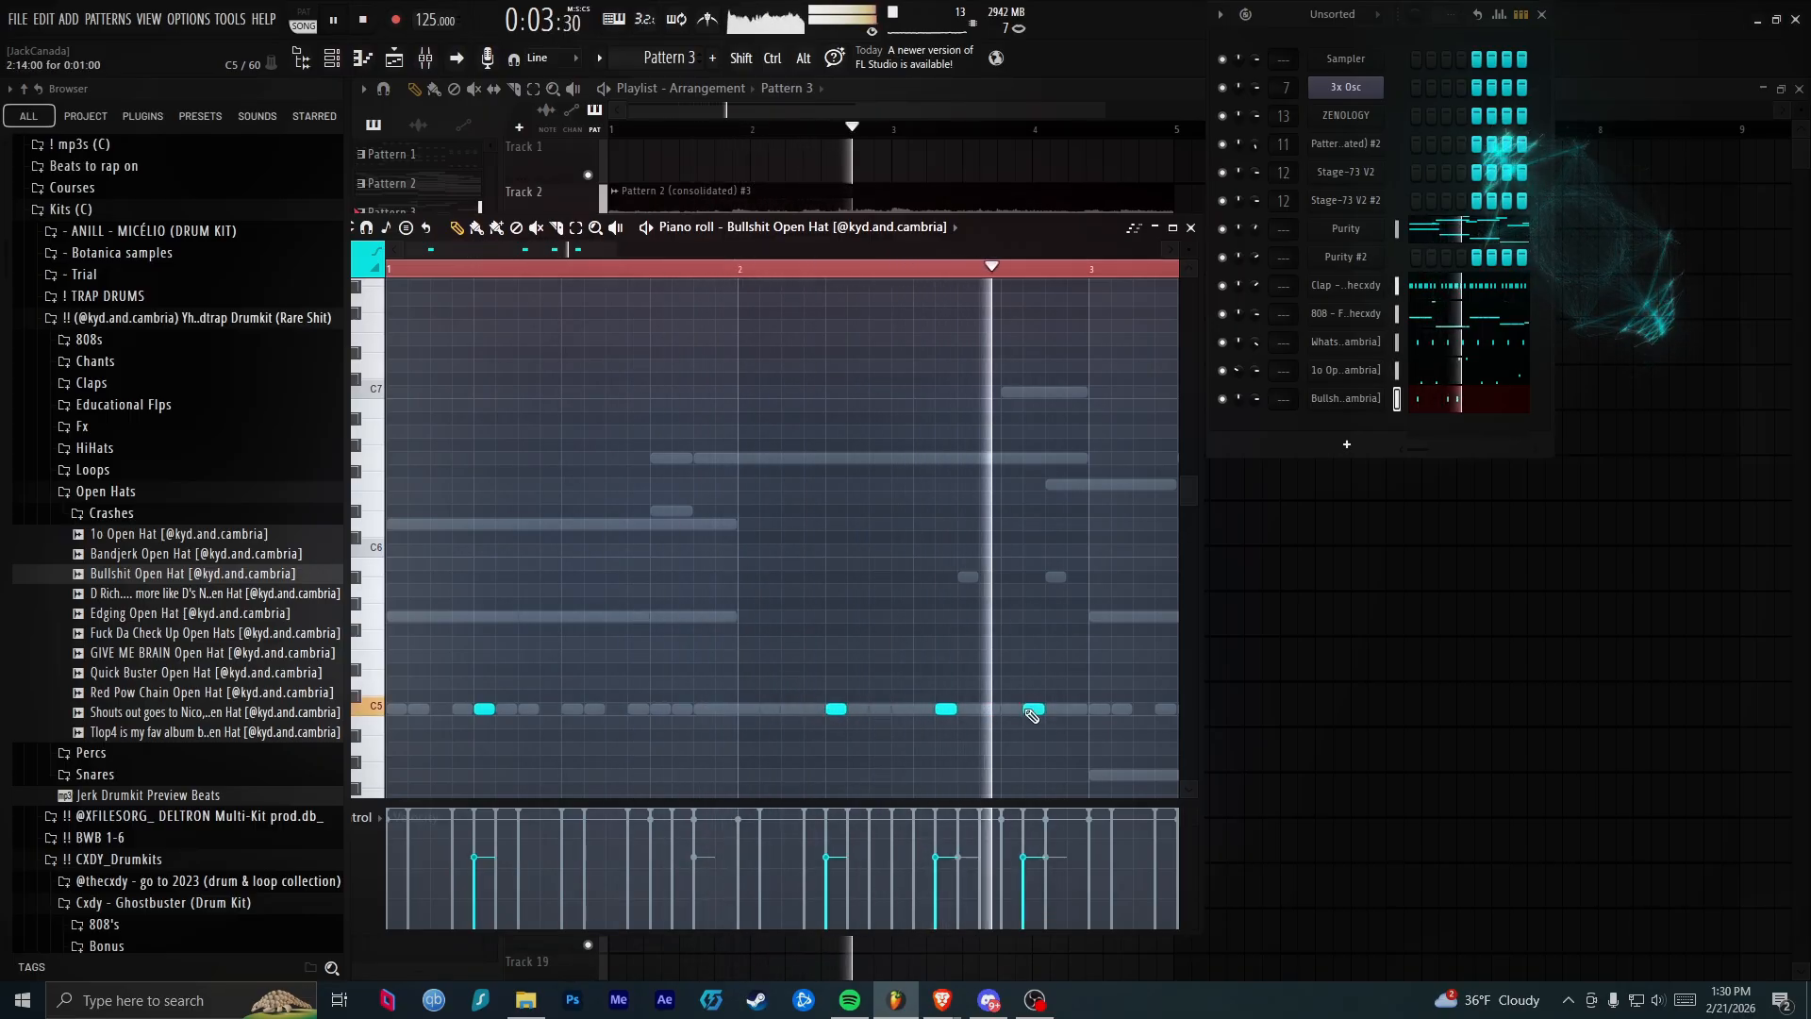
Place a Bullshit Open Hat C5 hit on step 5 of bar 3, matching the one in bar 1
scroll(972, 700, down, 1)
mouse_move(972, 695)
mouse_down()
mouse_move(445, 752)
mouse_move(965, 705)
mouse_up()
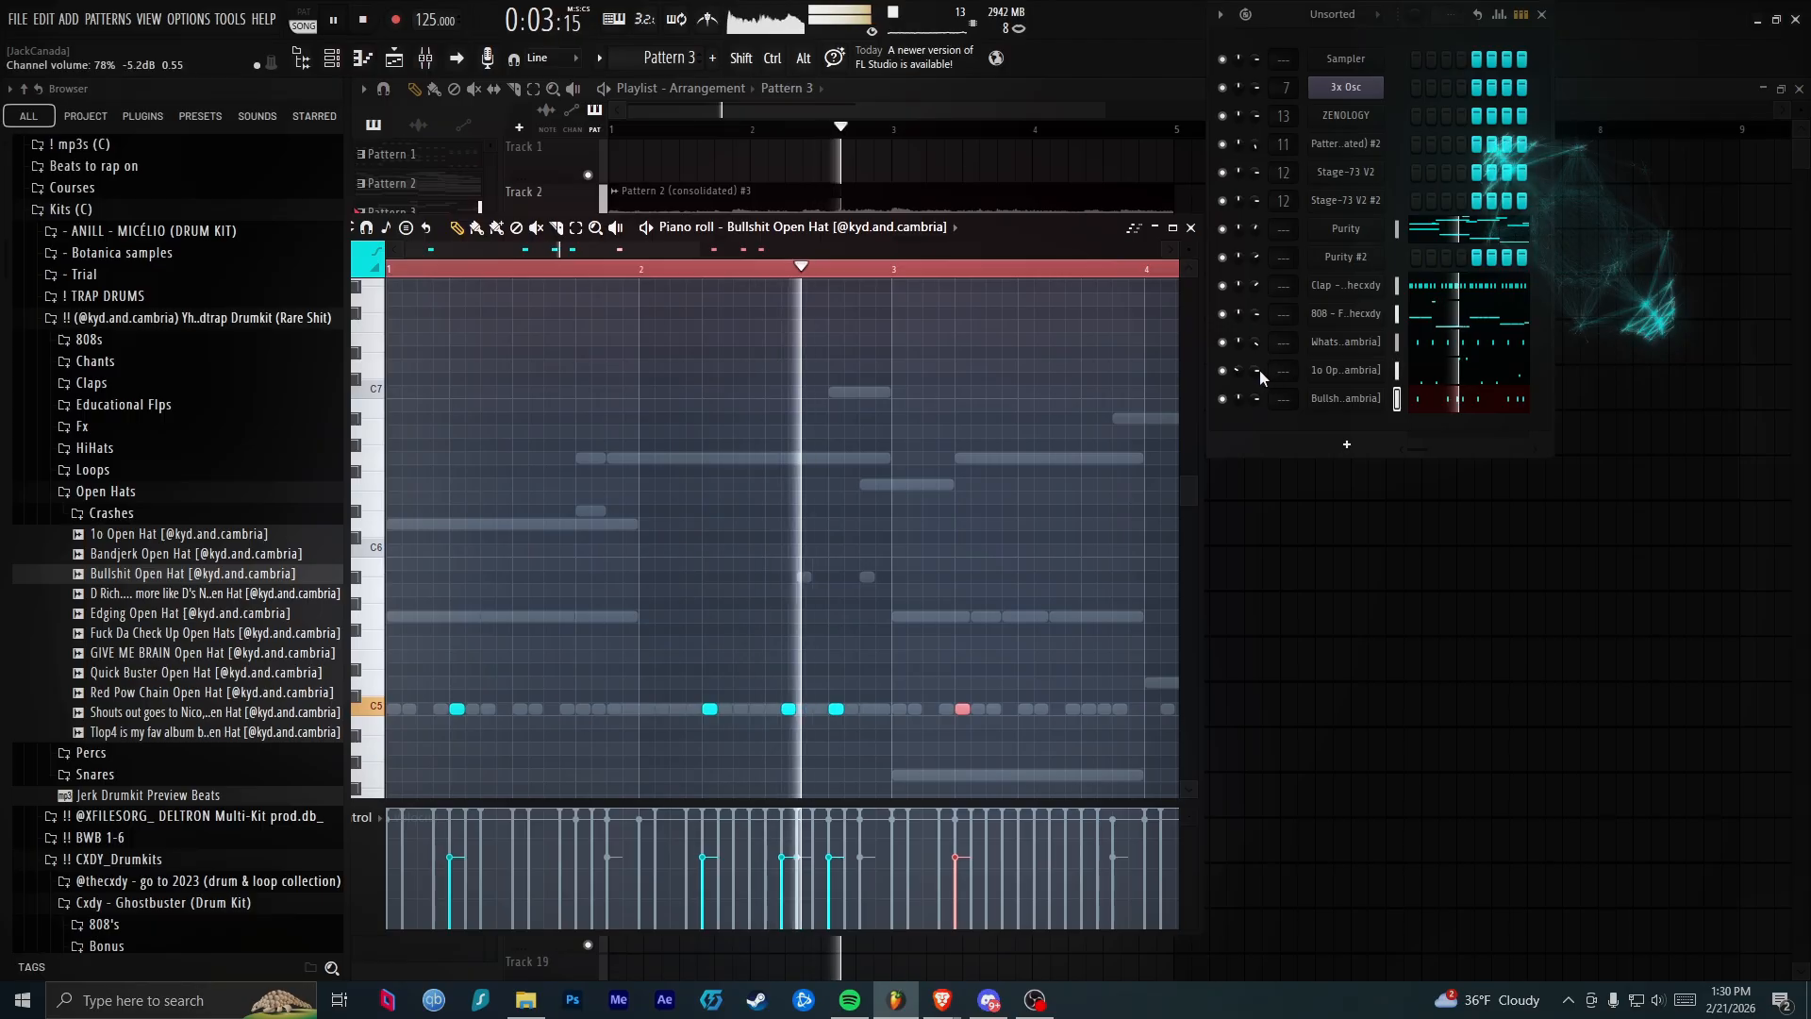
scroll(923, 552, down, 1)
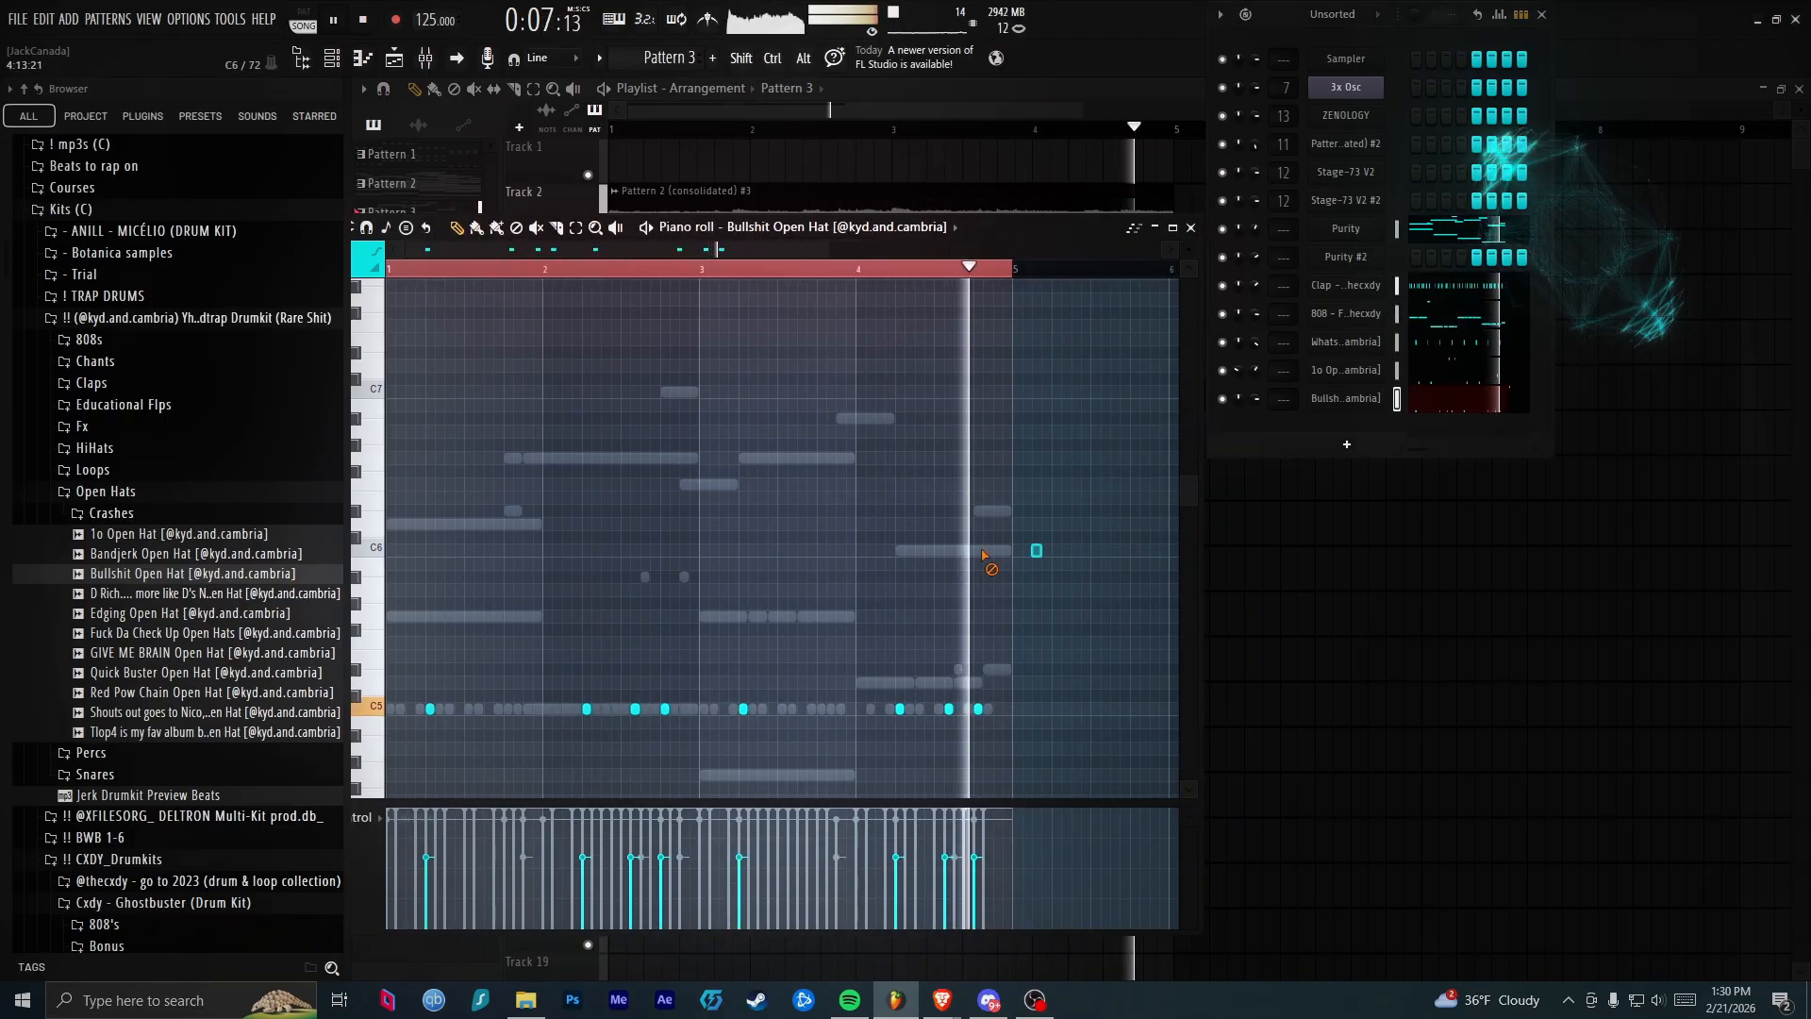
Load the Edging Open Hat sample as a new channel and add G5 hits on steps 7 and 15 of bar 2
click(188, 615)
drag(188, 615, 1401, 427)
click(750, 616)
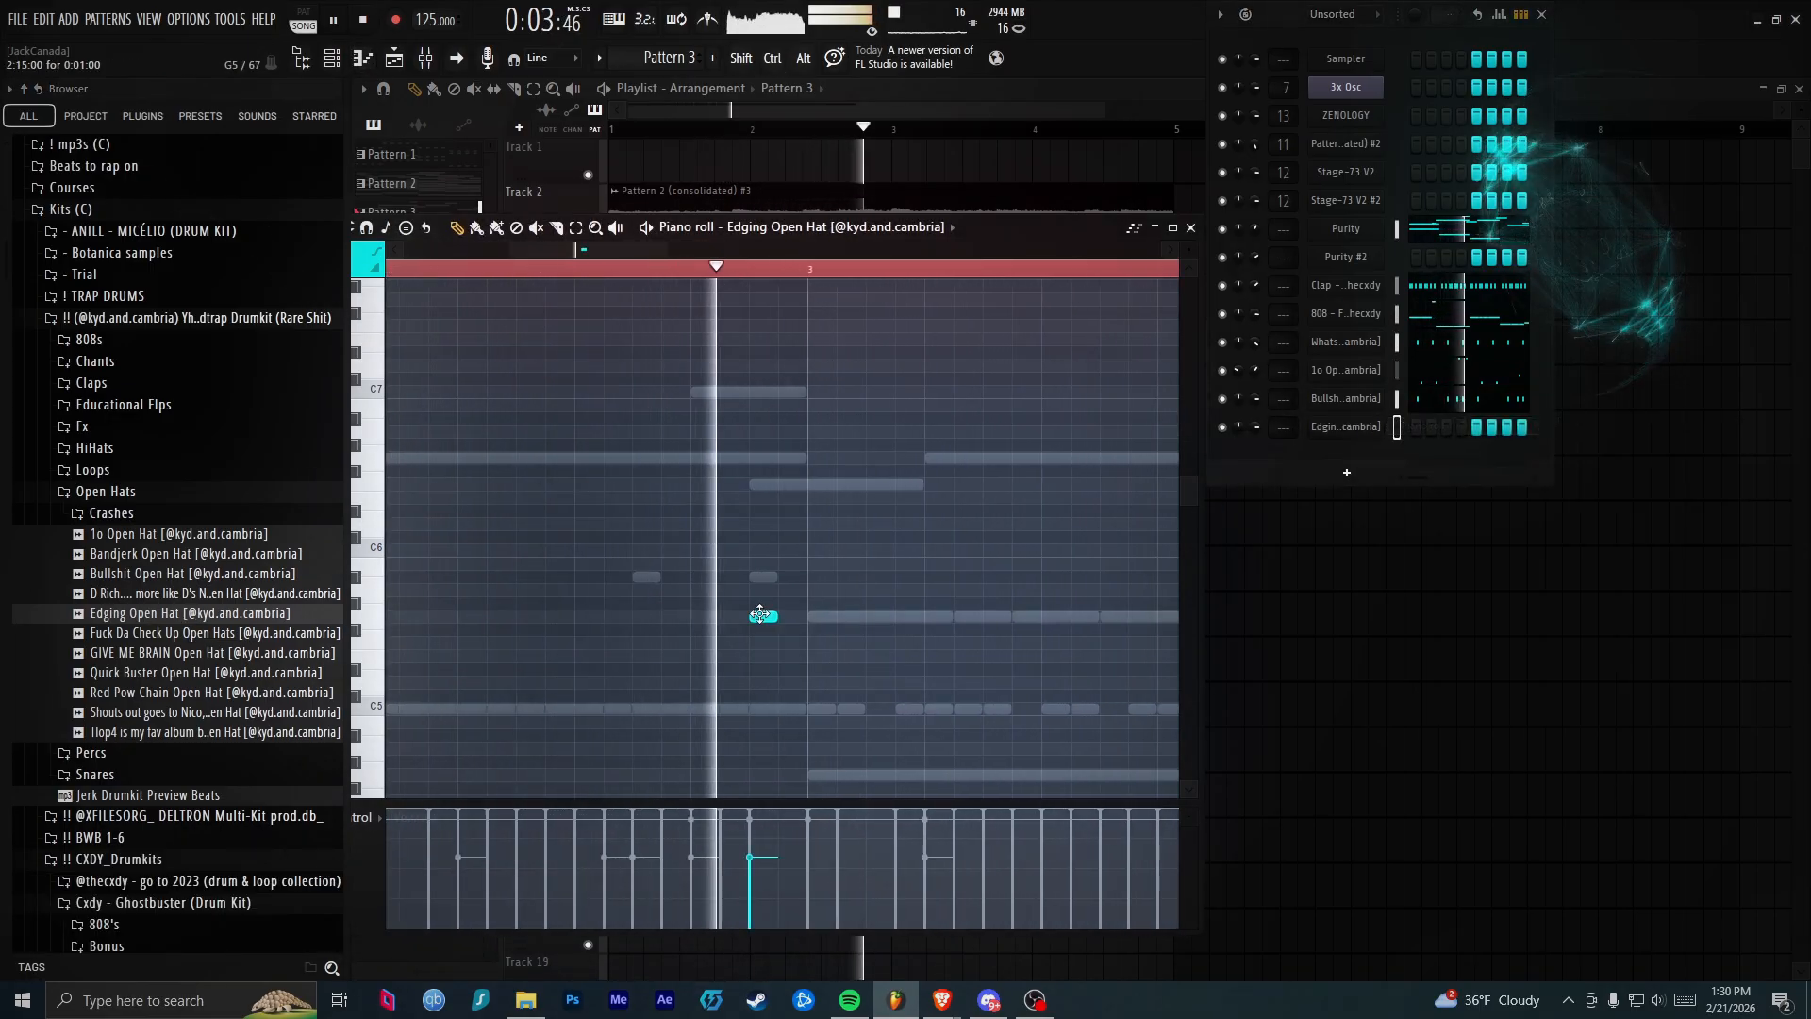
scroll(789, 598, up, 2)
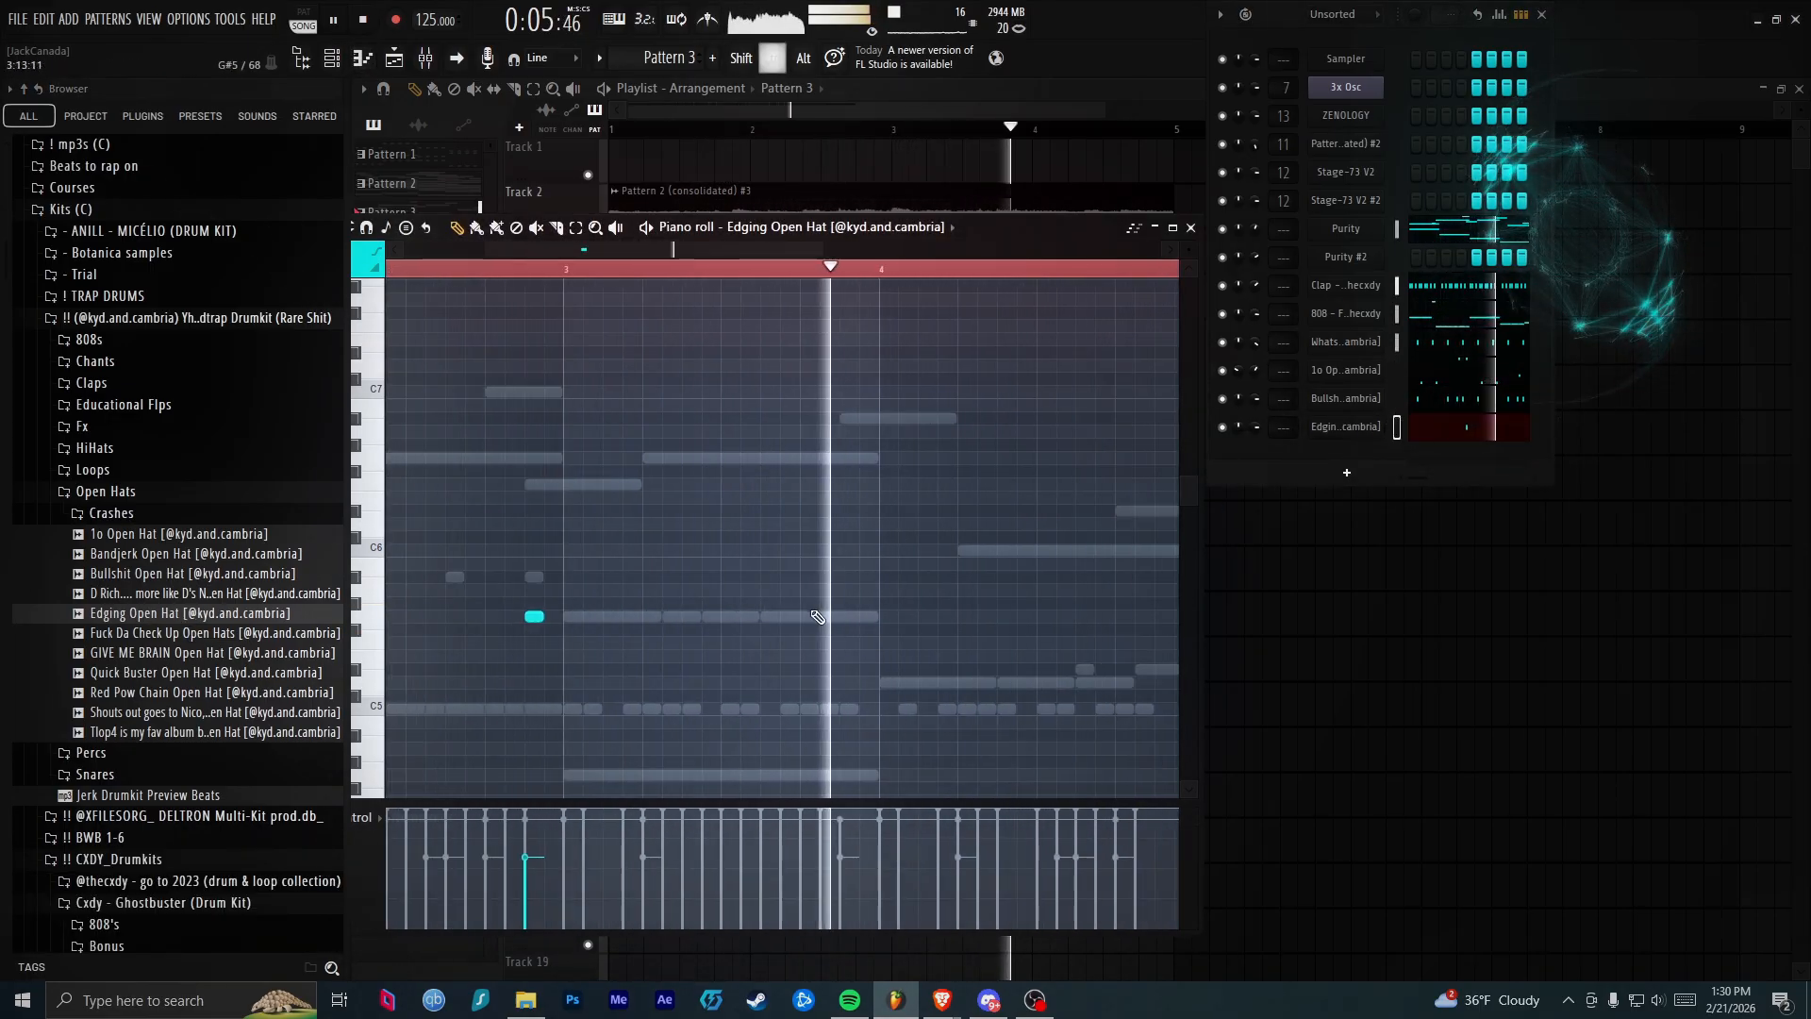
scroll(889, 599, down, 2)
scroll(857, 632, up, 1)
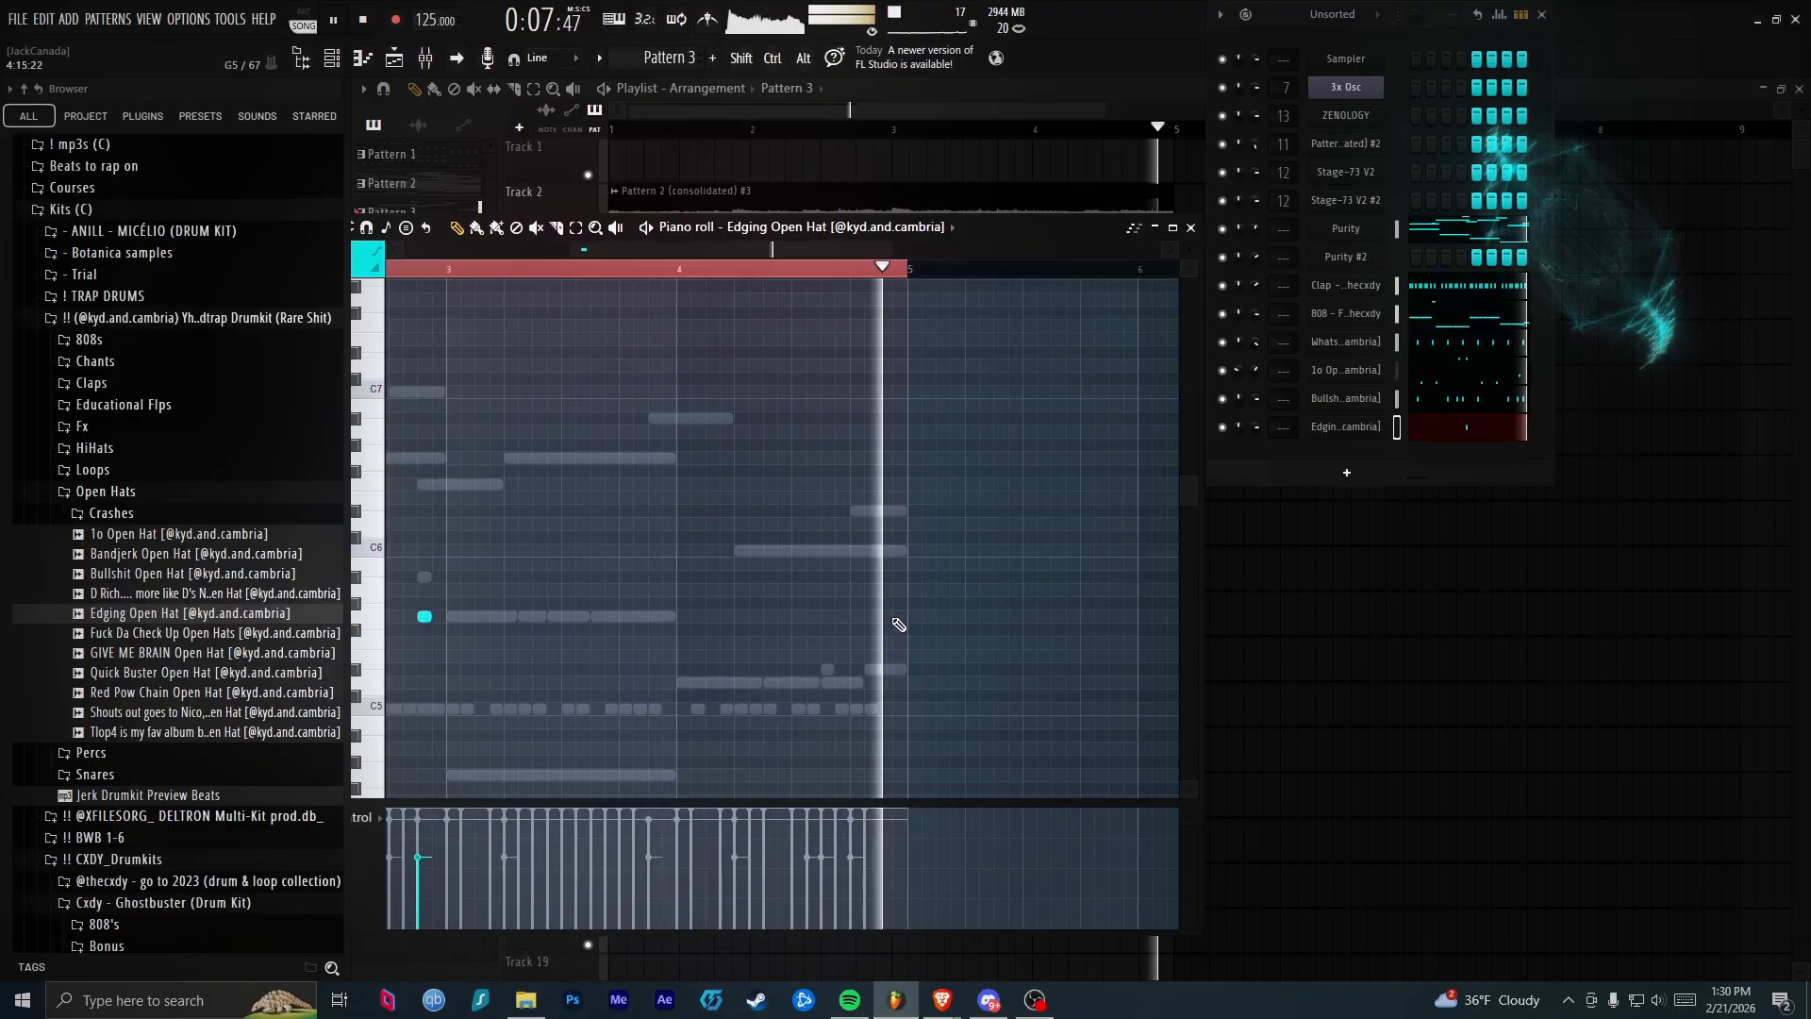
scroll(848, 631, down, 3)
scroll(456, 638, up, 3)
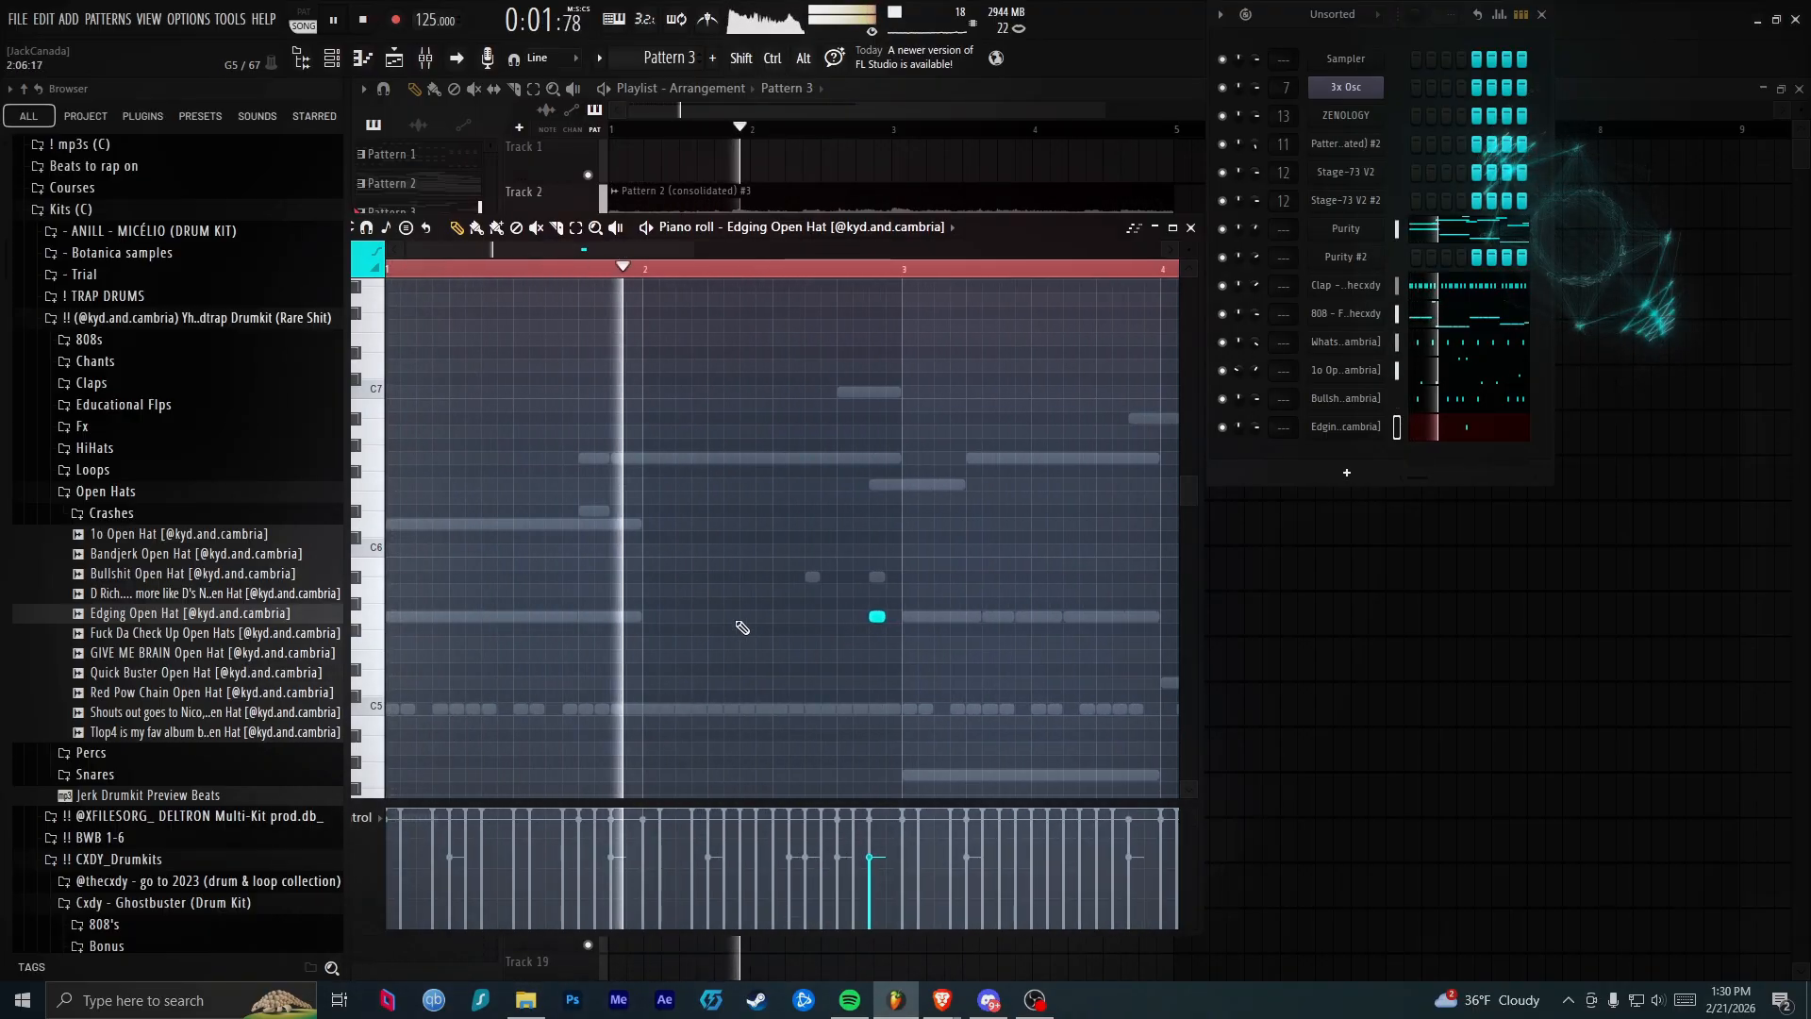
scroll(696, 571, down, 2)
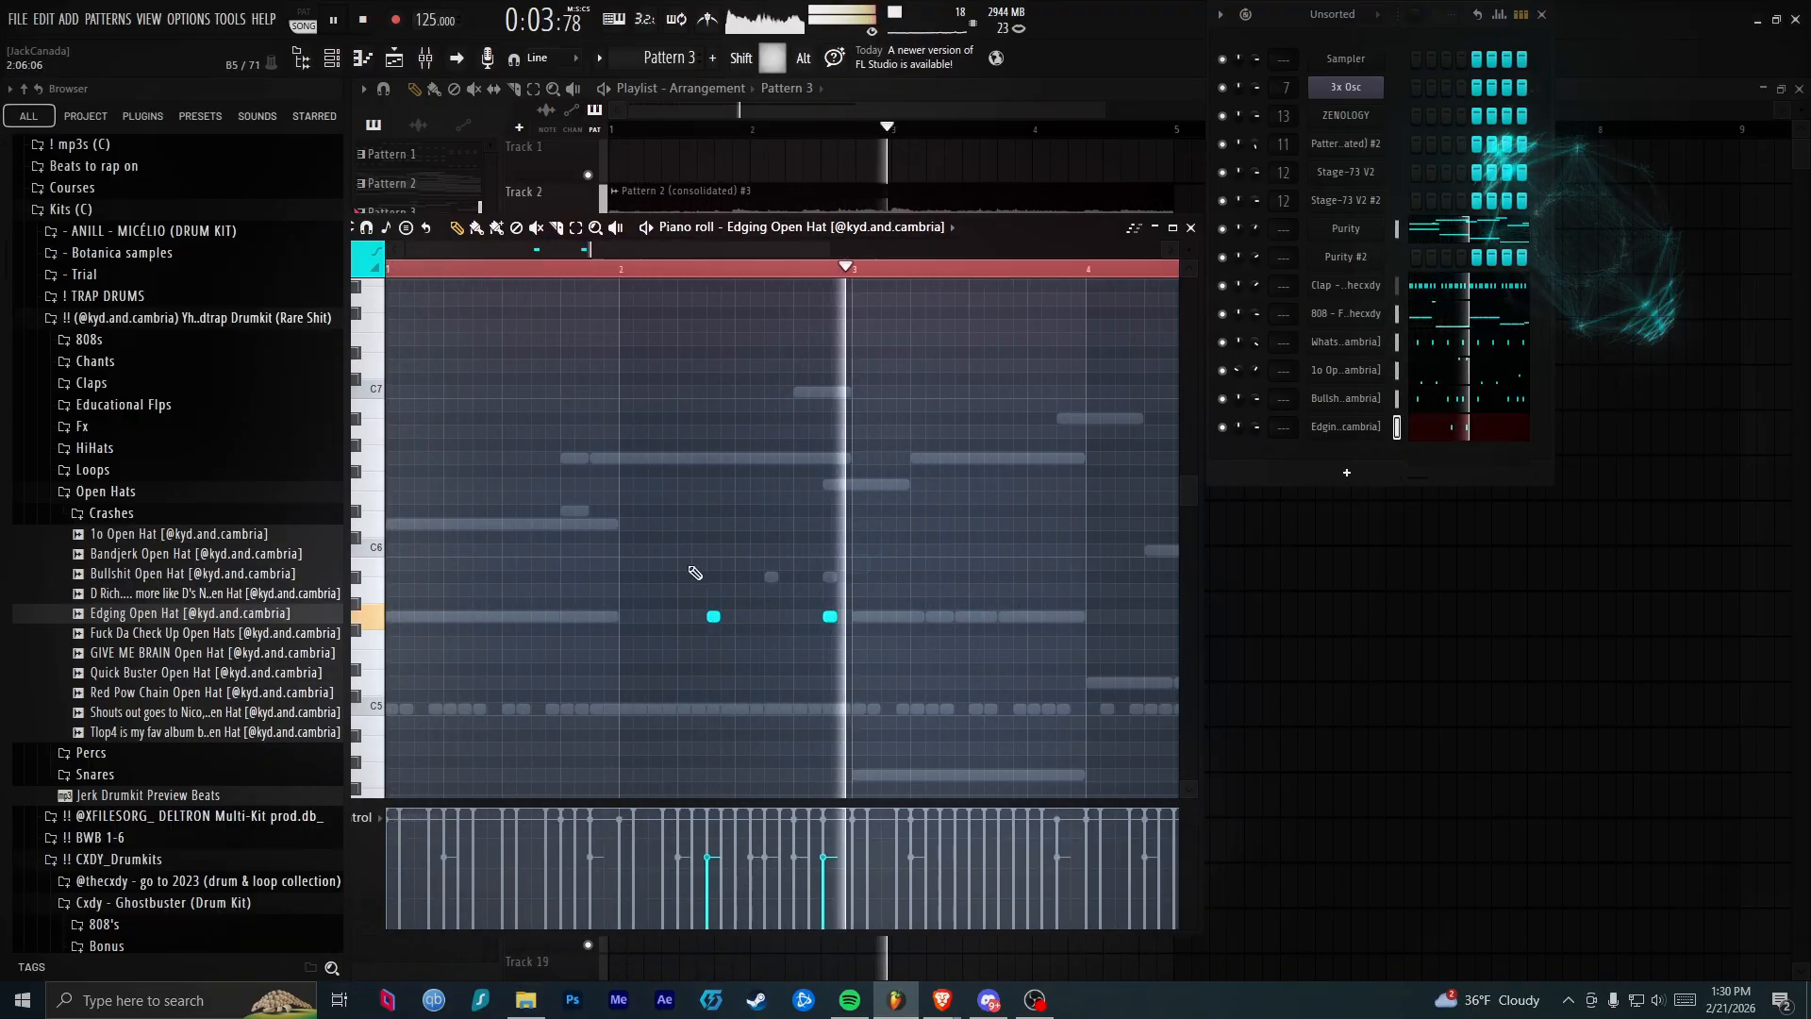
Add further Edging Open Hat G5 hits across bars 3 and 4 and delete the one near the start of bar 4
scroll(830, 621, up, 2)
click(793, 617)
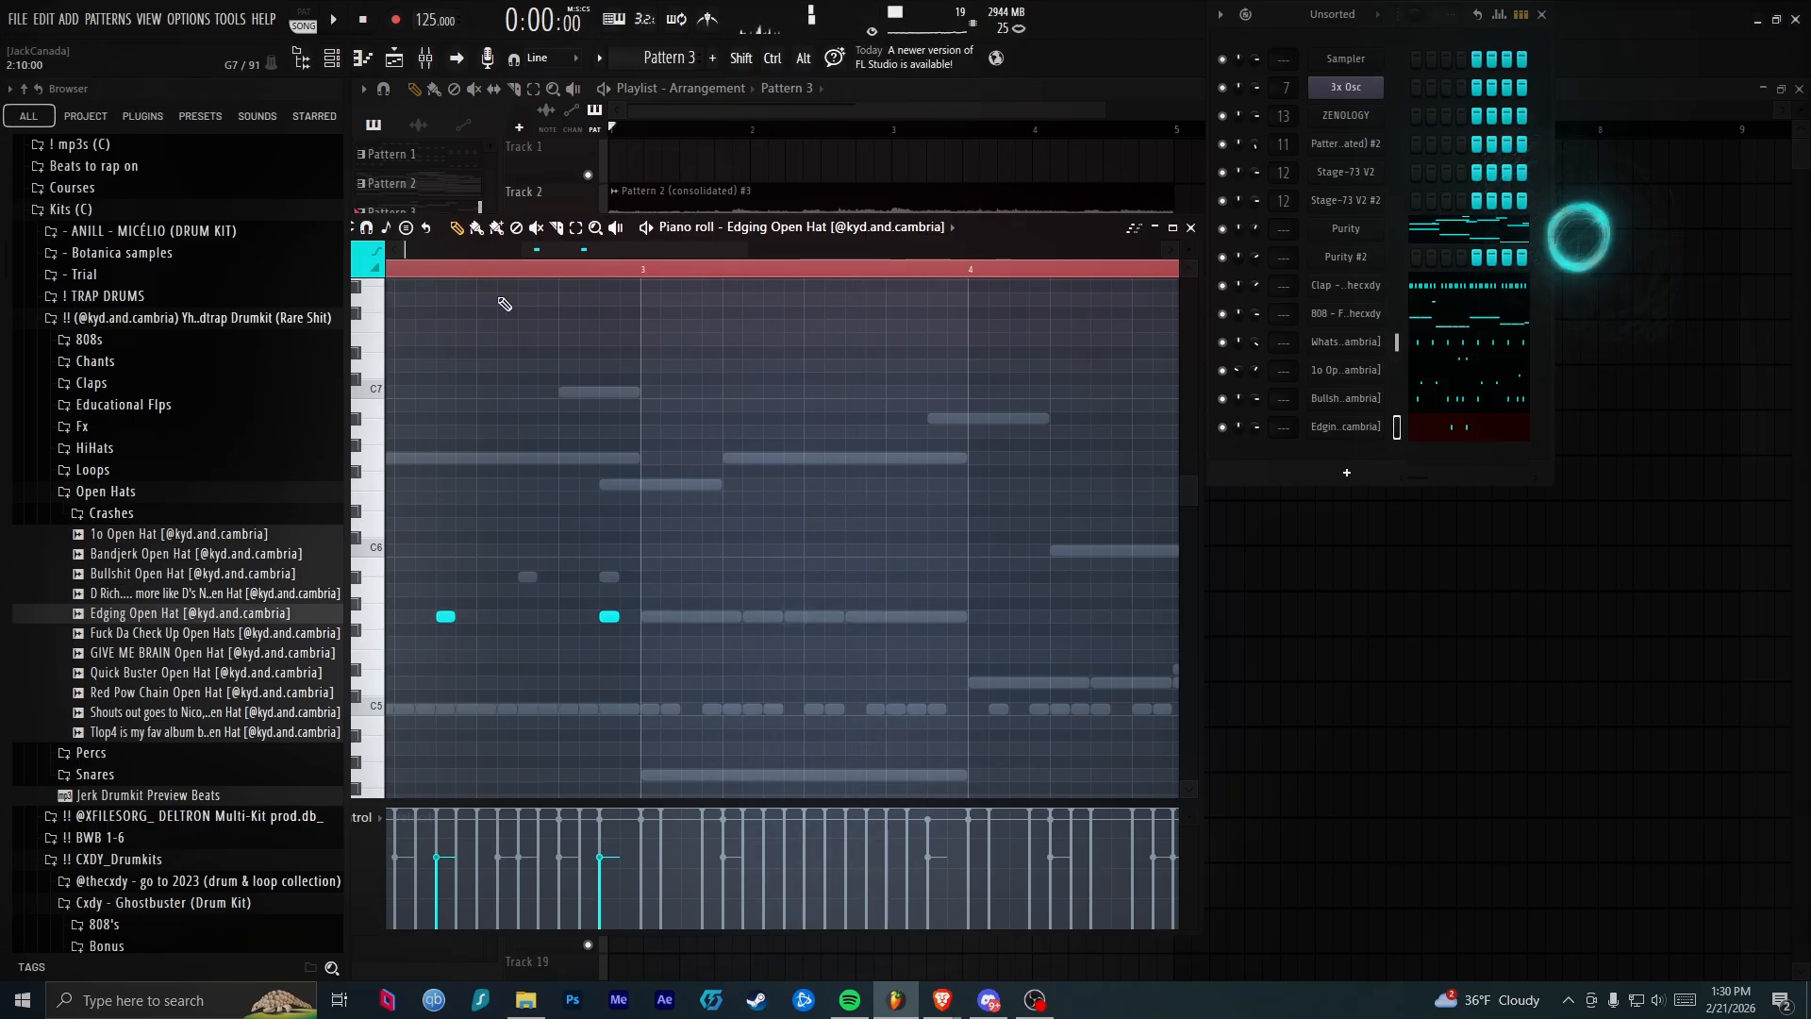
key(space)
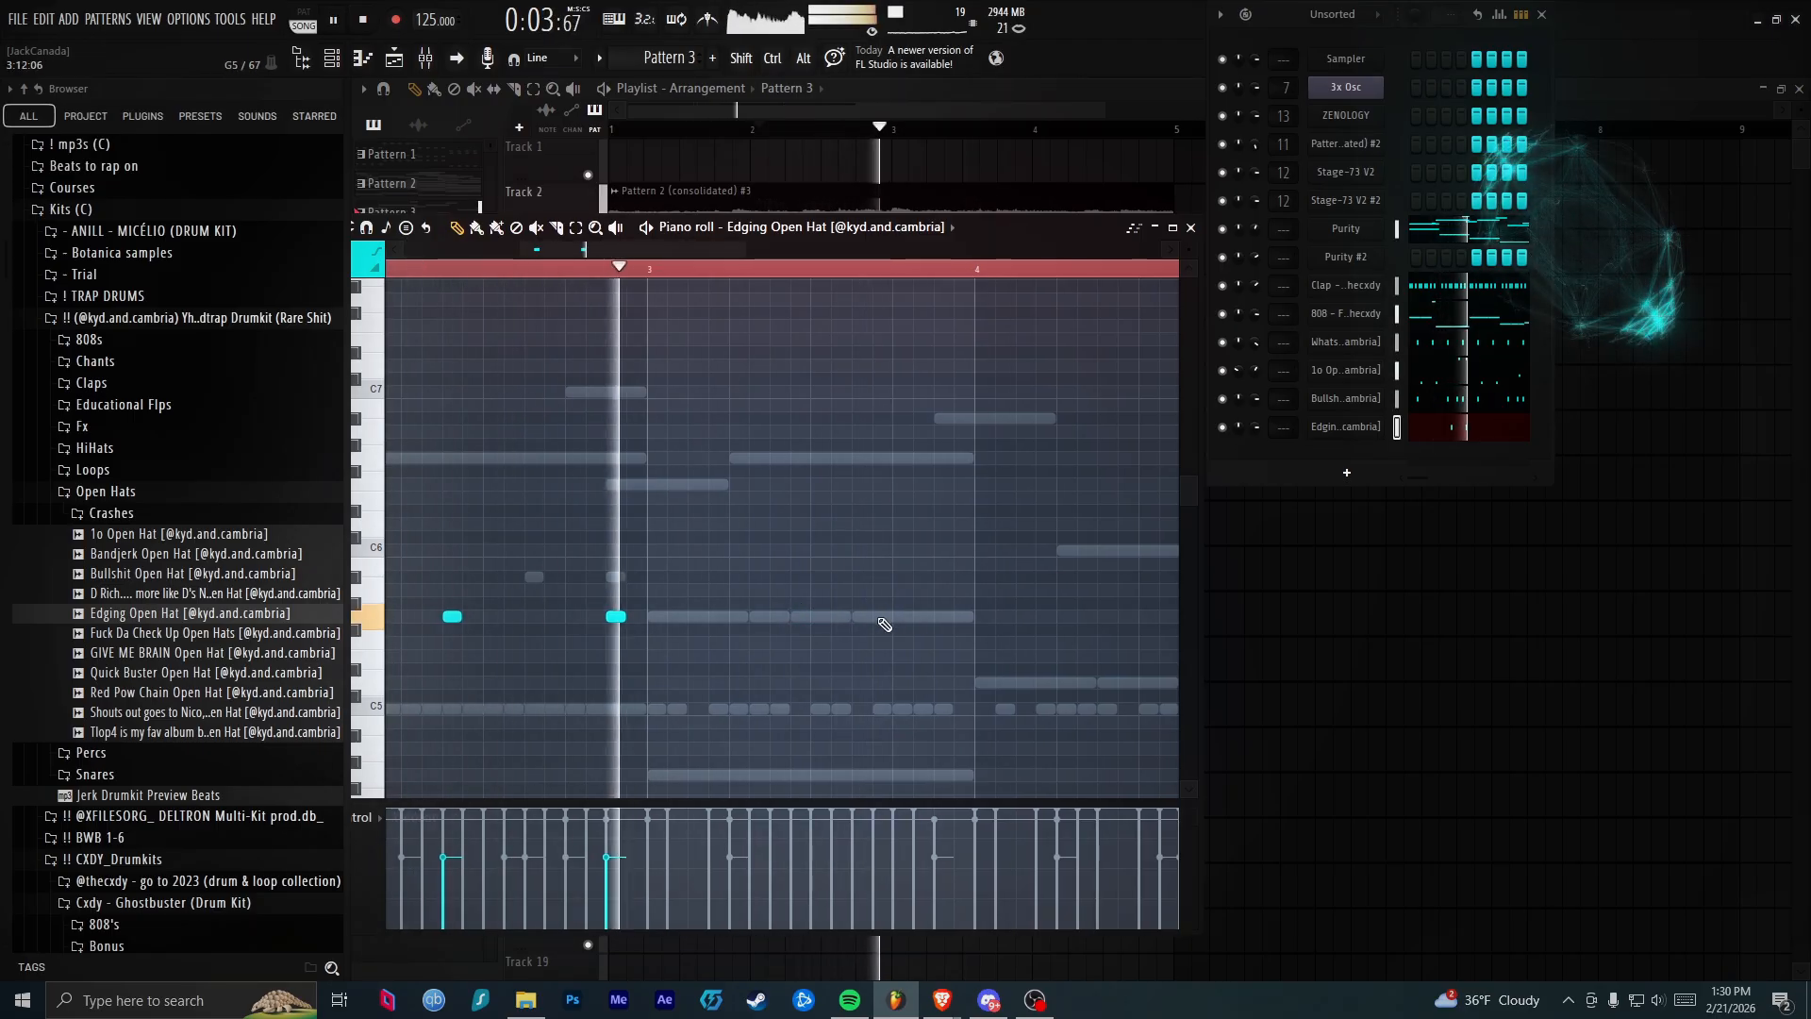
click(919, 618)
click(1023, 619)
key(space)
click(988, 619)
key(space)
click(828, 270)
right_click(994, 616)
scroll(988, 604, down, 3)
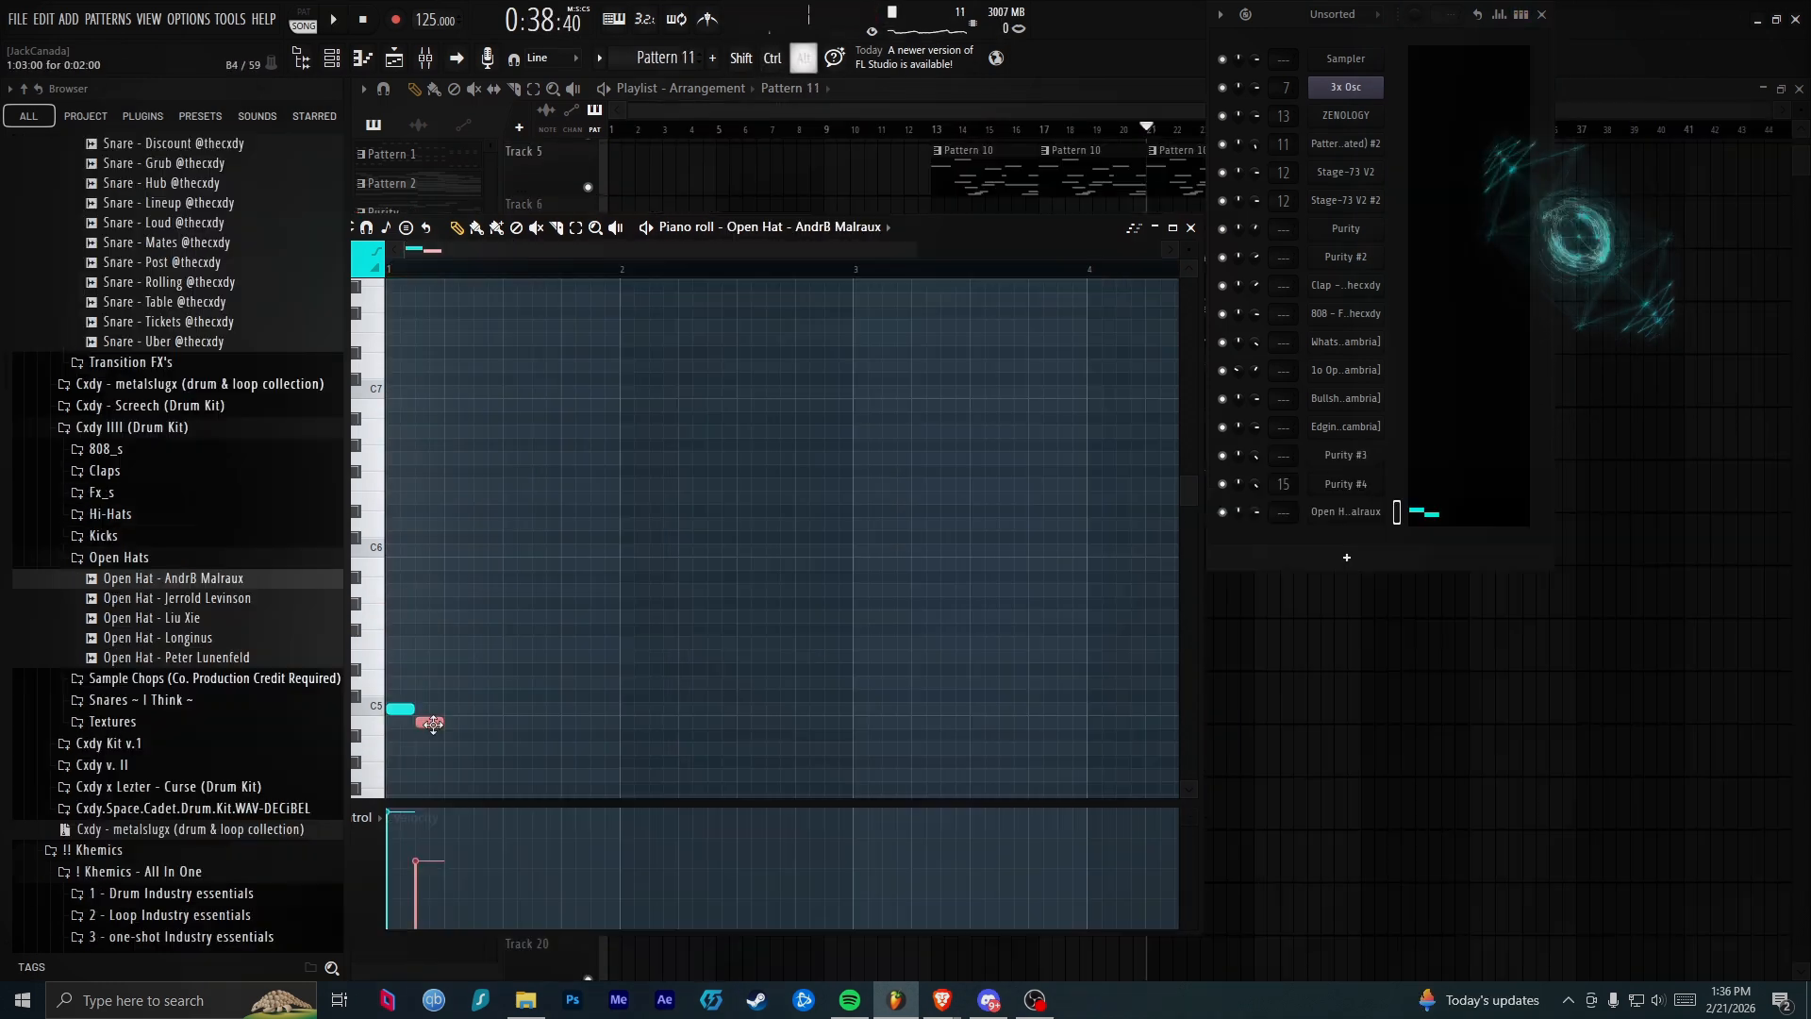
Move the second Open Hat - AndrB Malraux note to C5 and repeat the alternating-velocity pair across bar 1
click(430, 707)
key(space)
key(space)
key(ctrl+a)
key(space)
drag(470, 709, 604, 708)
key(ctrl+a)
click(636, 673)
key(space)
right_click(638, 671)
key(space)
scroll(444, 667, up, 3)
click(698, 606)
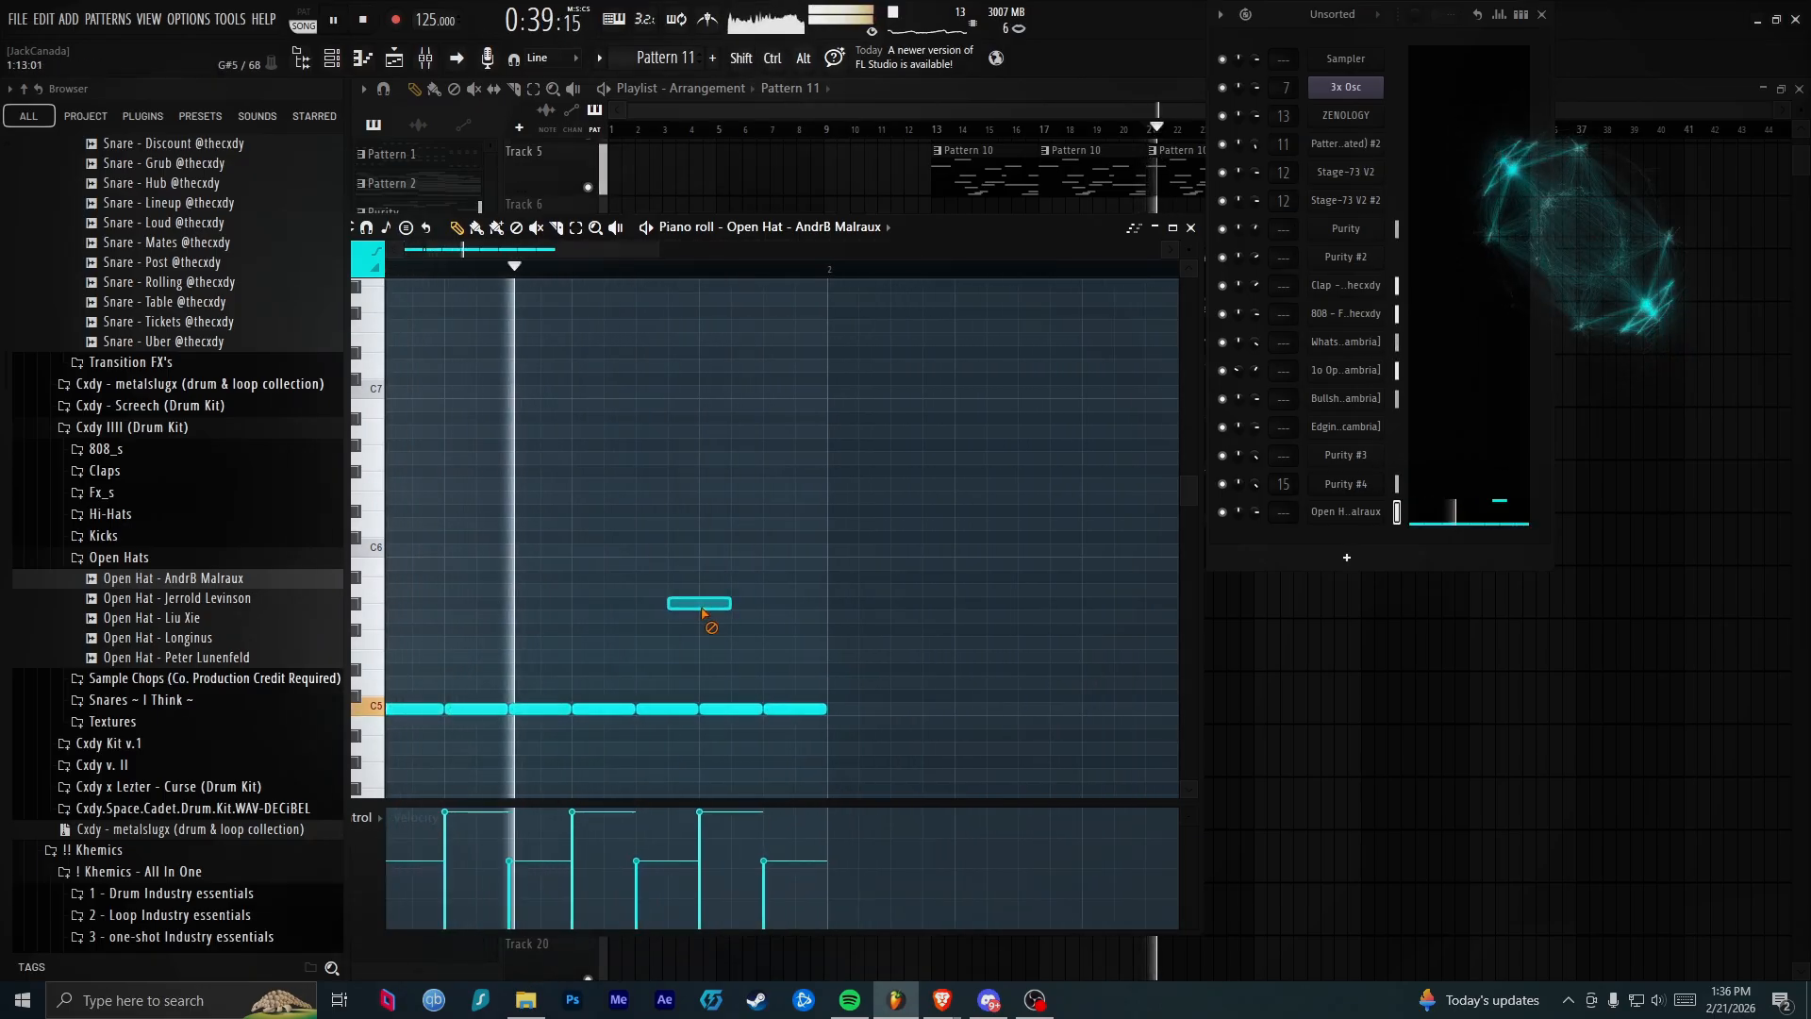
right_click(700, 606)
key(space)
Halve the fourth Open Hat - AndrB Malraux note, add a short C5 note behind it and undo the misplaced extra copy
drag(565, 713, 539, 713)
key(space)
click(563, 712)
key(space)
scroll(562, 724, up, 2)
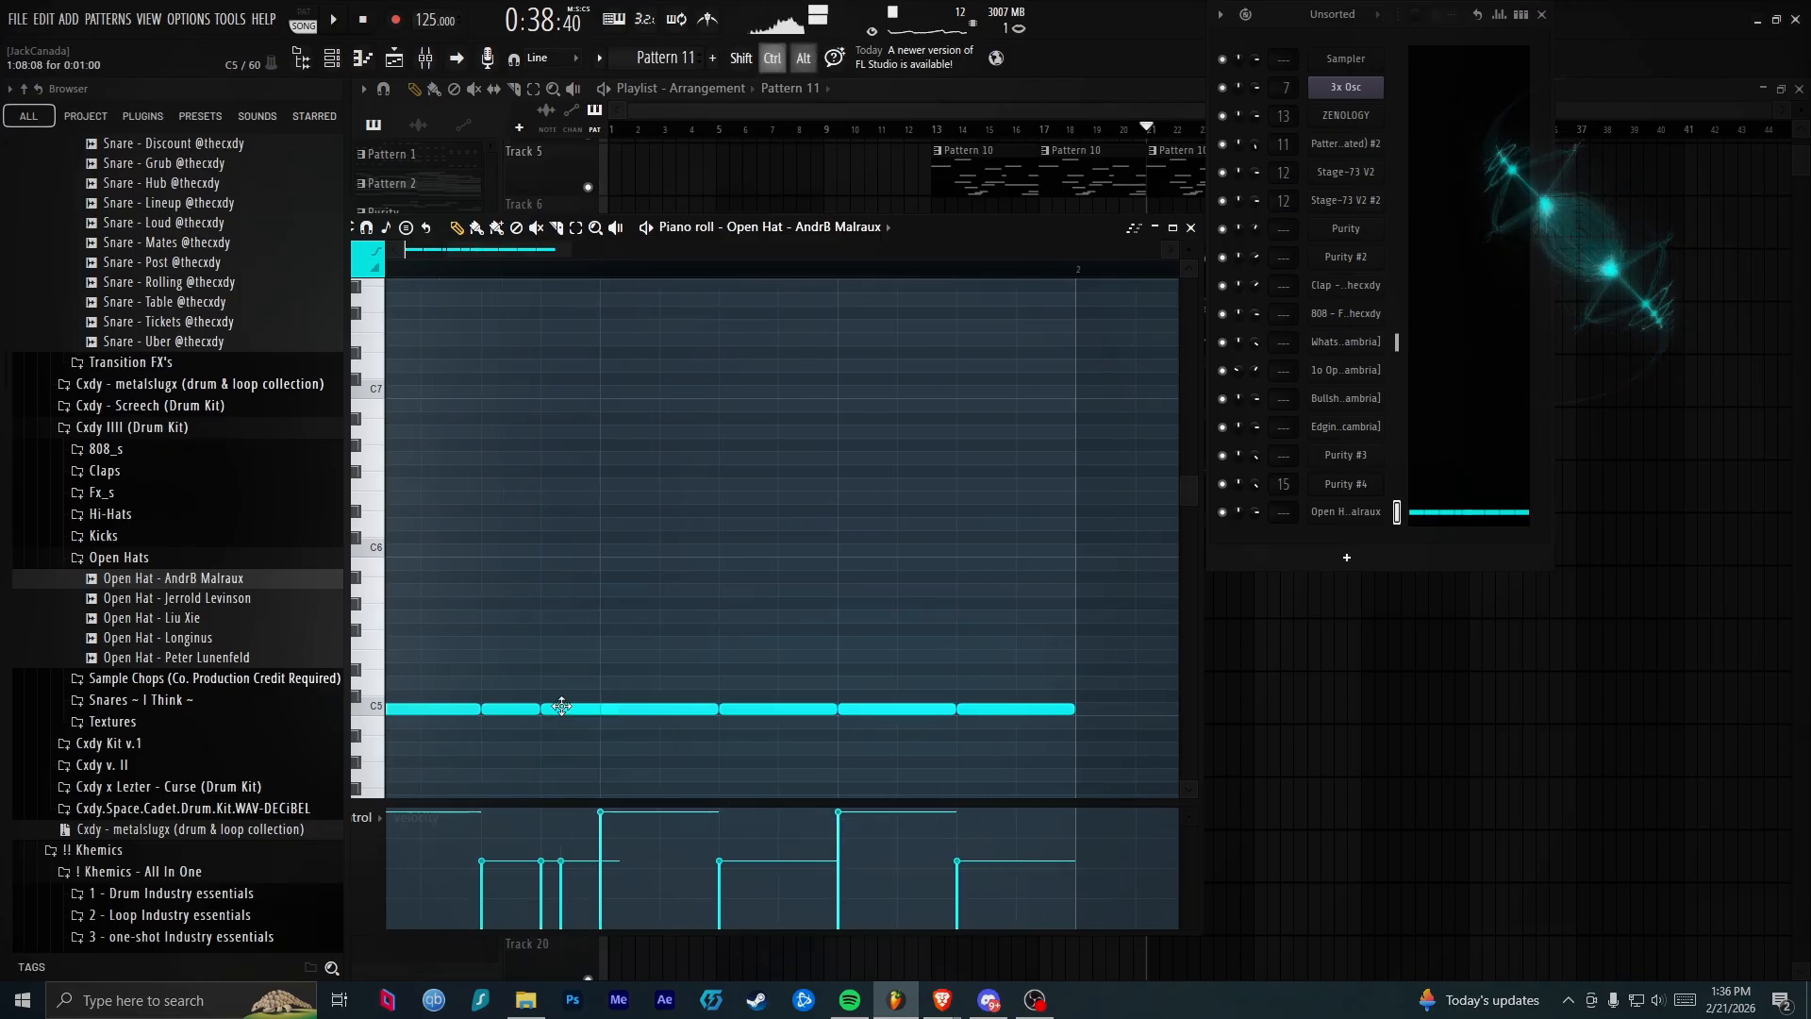
key(ctrl+z)
Raise the velocity of the second short open hat note in bar 1 to maximum
drag(583, 722, 563, 691)
scroll(558, 705, up, 18)
key(space)
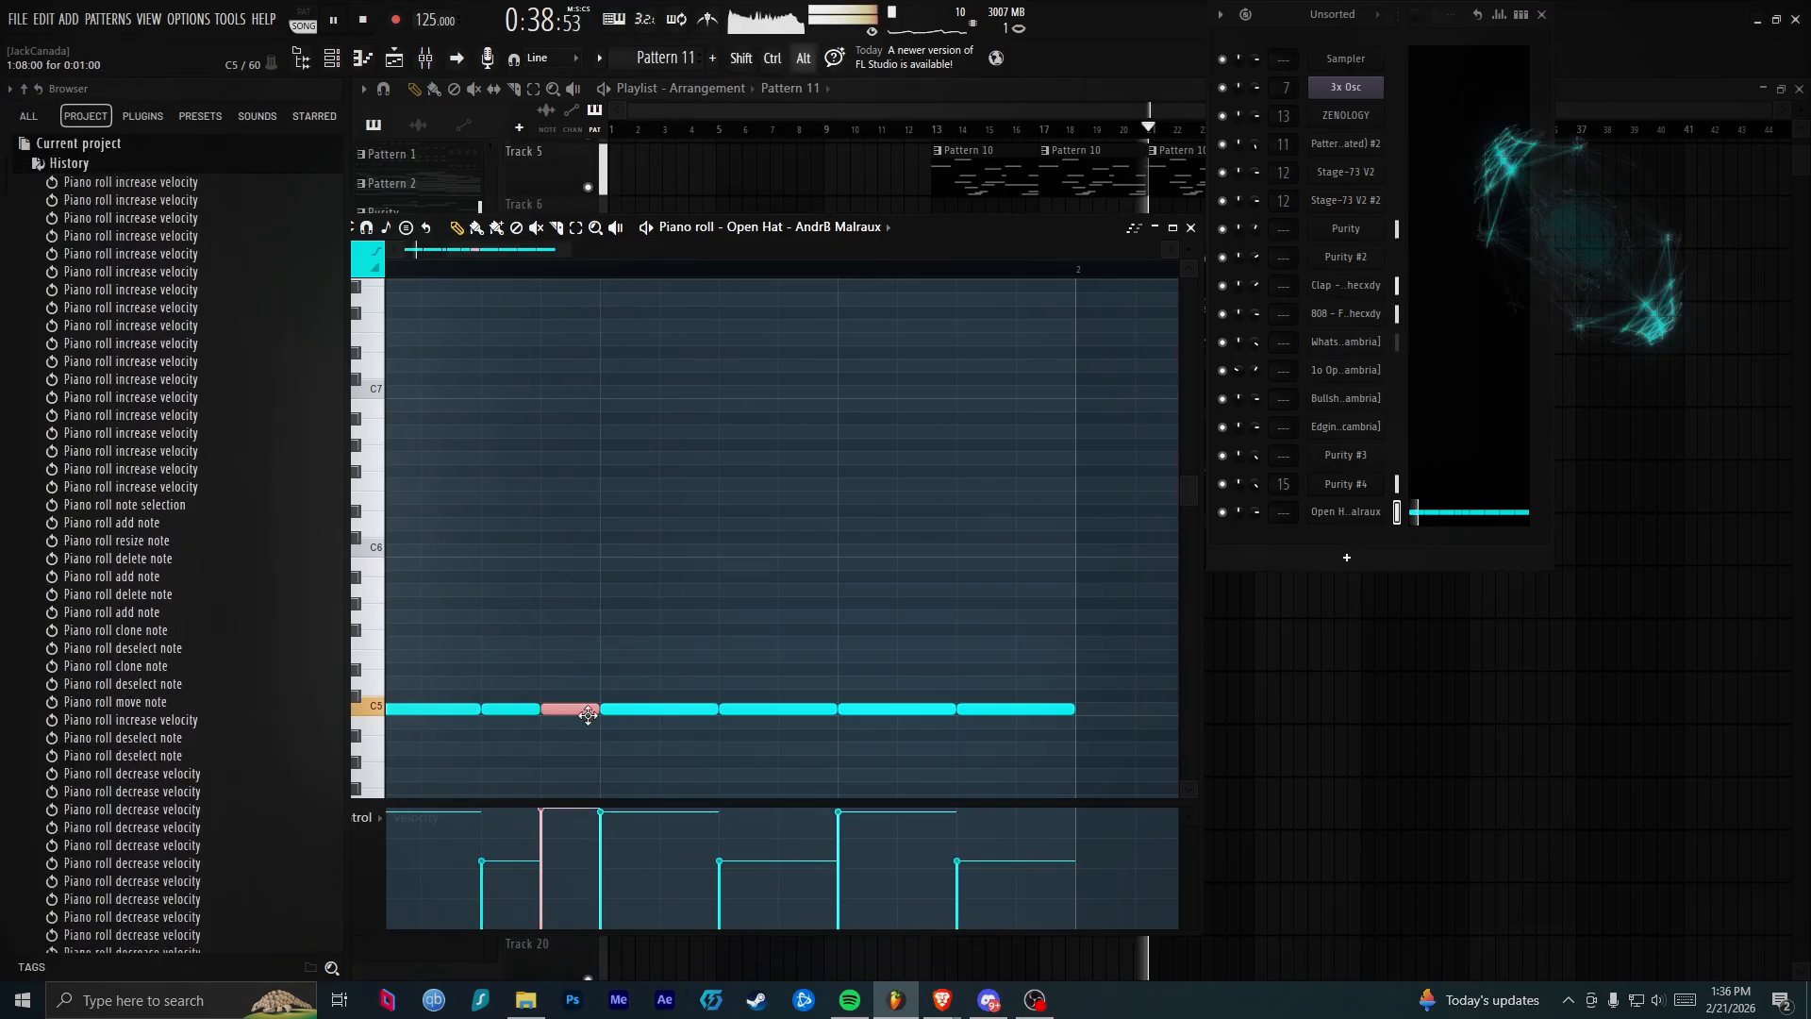
key(space)
Repeat the bar 1 open hat pattern in bar 2 and delete the second short note of the copied split
scroll(555, 706, down, 4)
key(space)
mouse_move(720, 699)
mouse_down()
mouse_move(392, 719)
mouse_move(683, 705)
mouse_up()
click(766, 690)
right_click(774, 690)
click(907, 657)
right_click(907, 657)
right_click(804, 709)
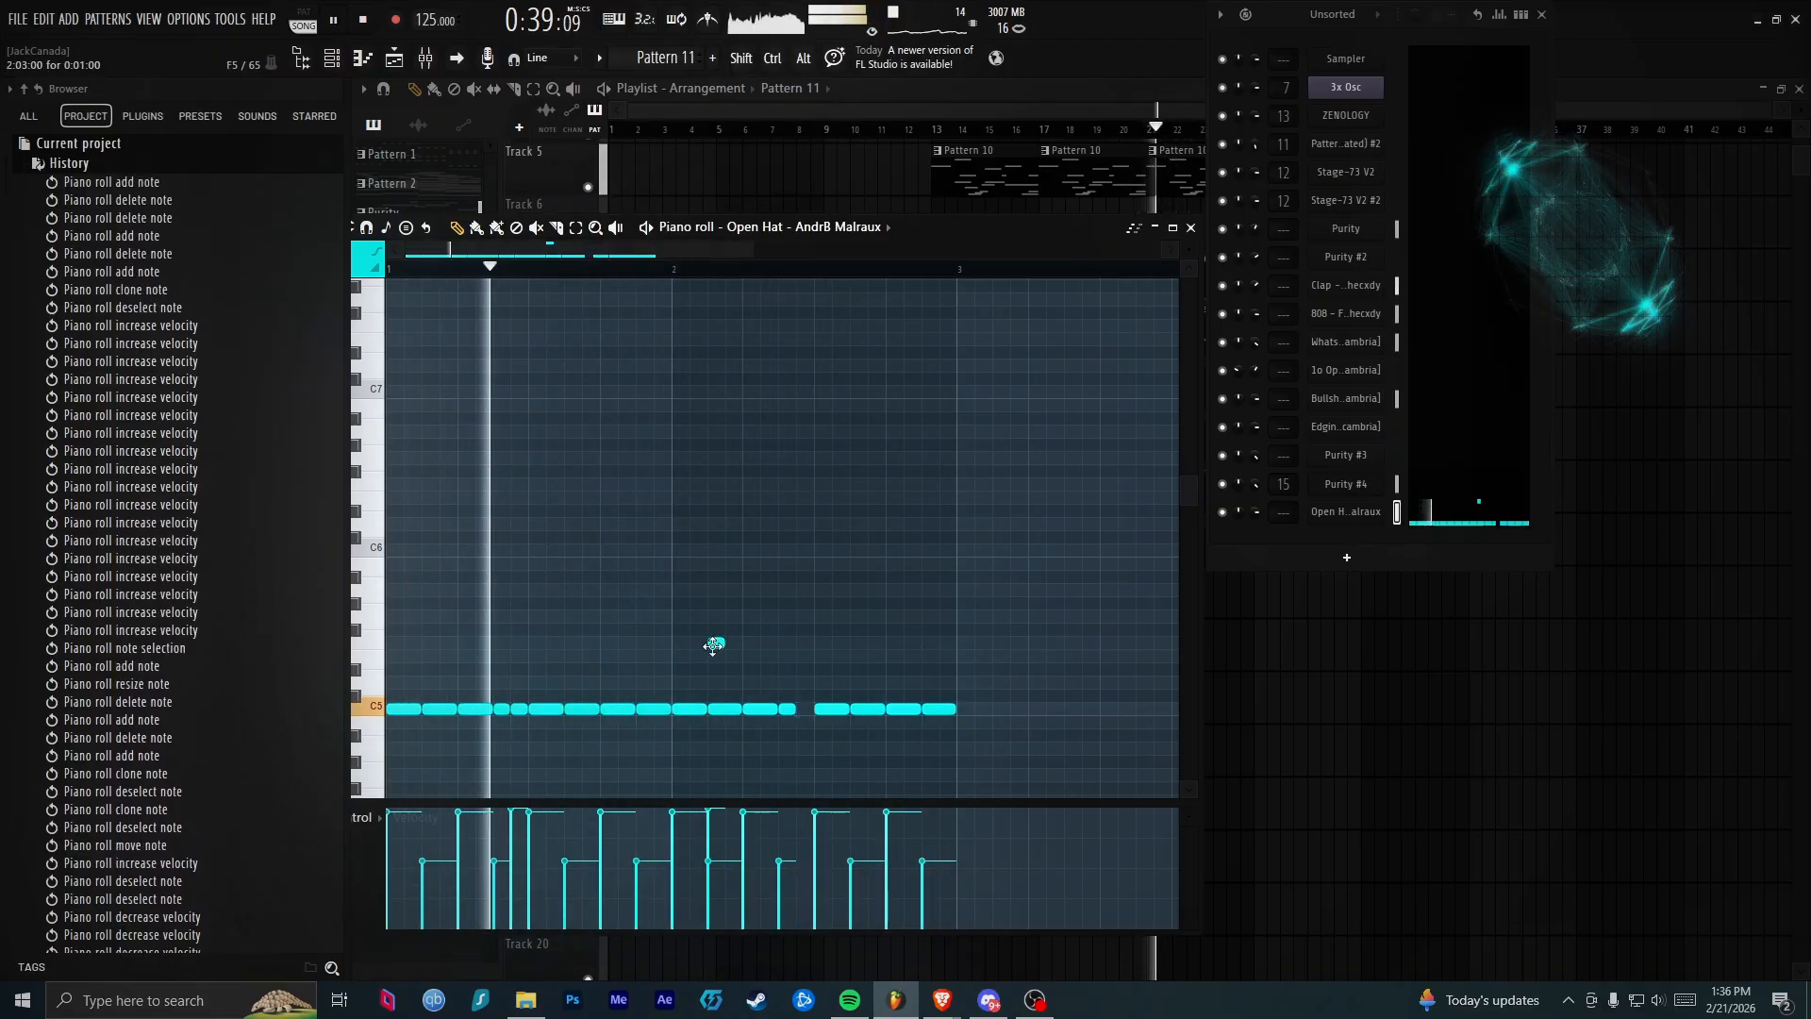
click(804, 707)
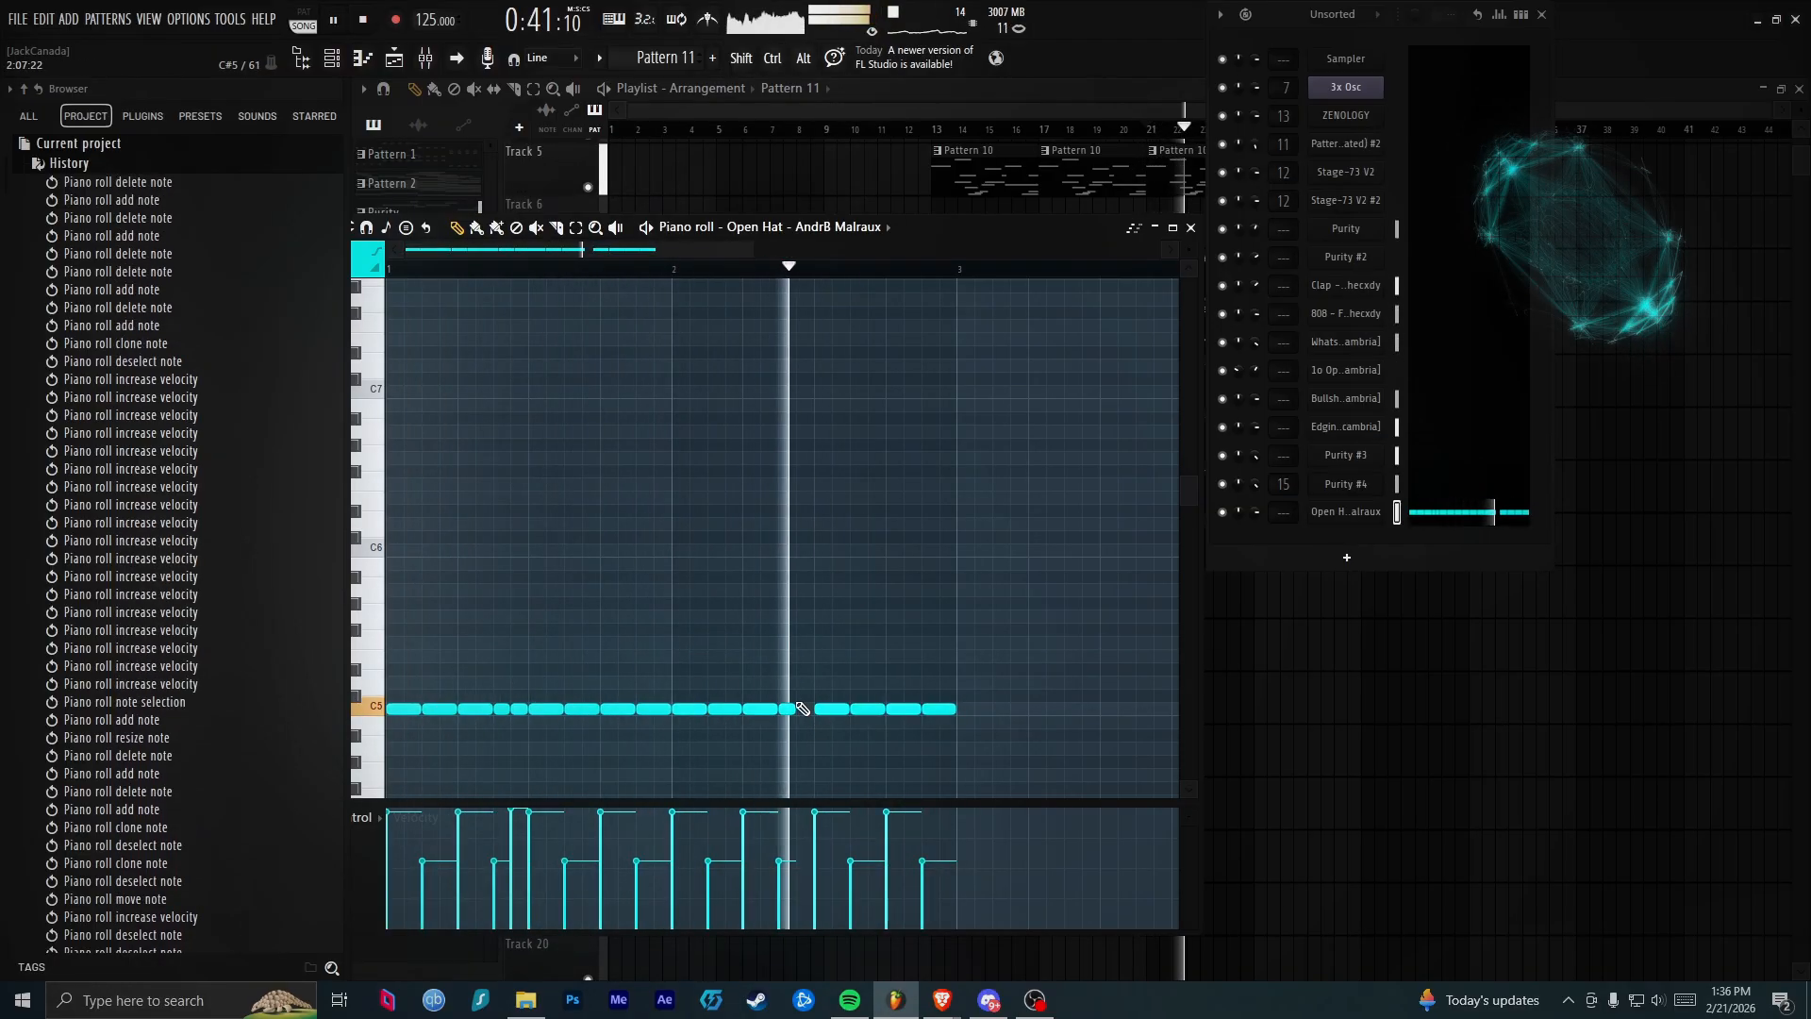
key(space)
Close the gap in bar 2 and end the bar with a roll of four half-length C5 open hat notes
drag(919, 709, 838, 717)
scroll(919, 715, up, 4)
right_click(953, 710)
key(ctrl+b)
key(ctrl+b)
scroll(872, 651, down, 3)
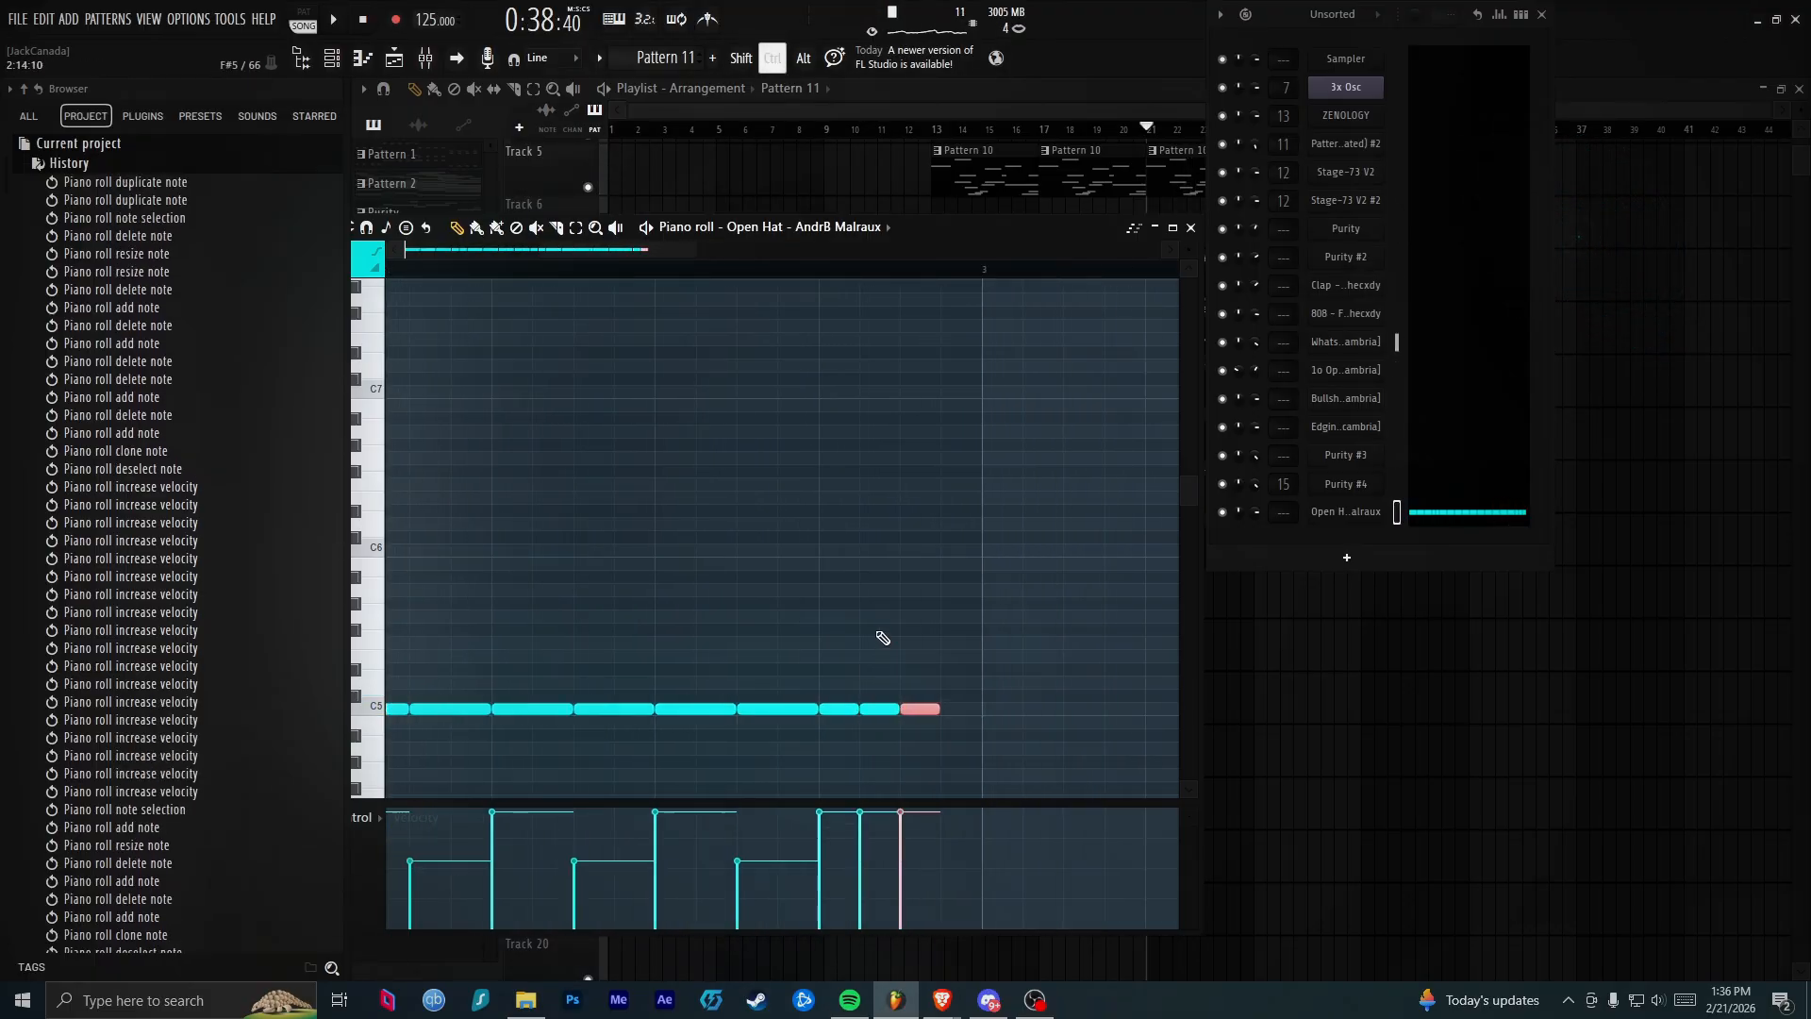
key(ctrl+b)
key(space)
Duplicate the whole two-bar open hat pattern into bars 3 and 4, and open the Open Hat - AndrB Malraux channel settings
scroll(888, 622, down, 3)
click(904, 609)
right_click(904, 609)
drag(938, 655, 382, 738)
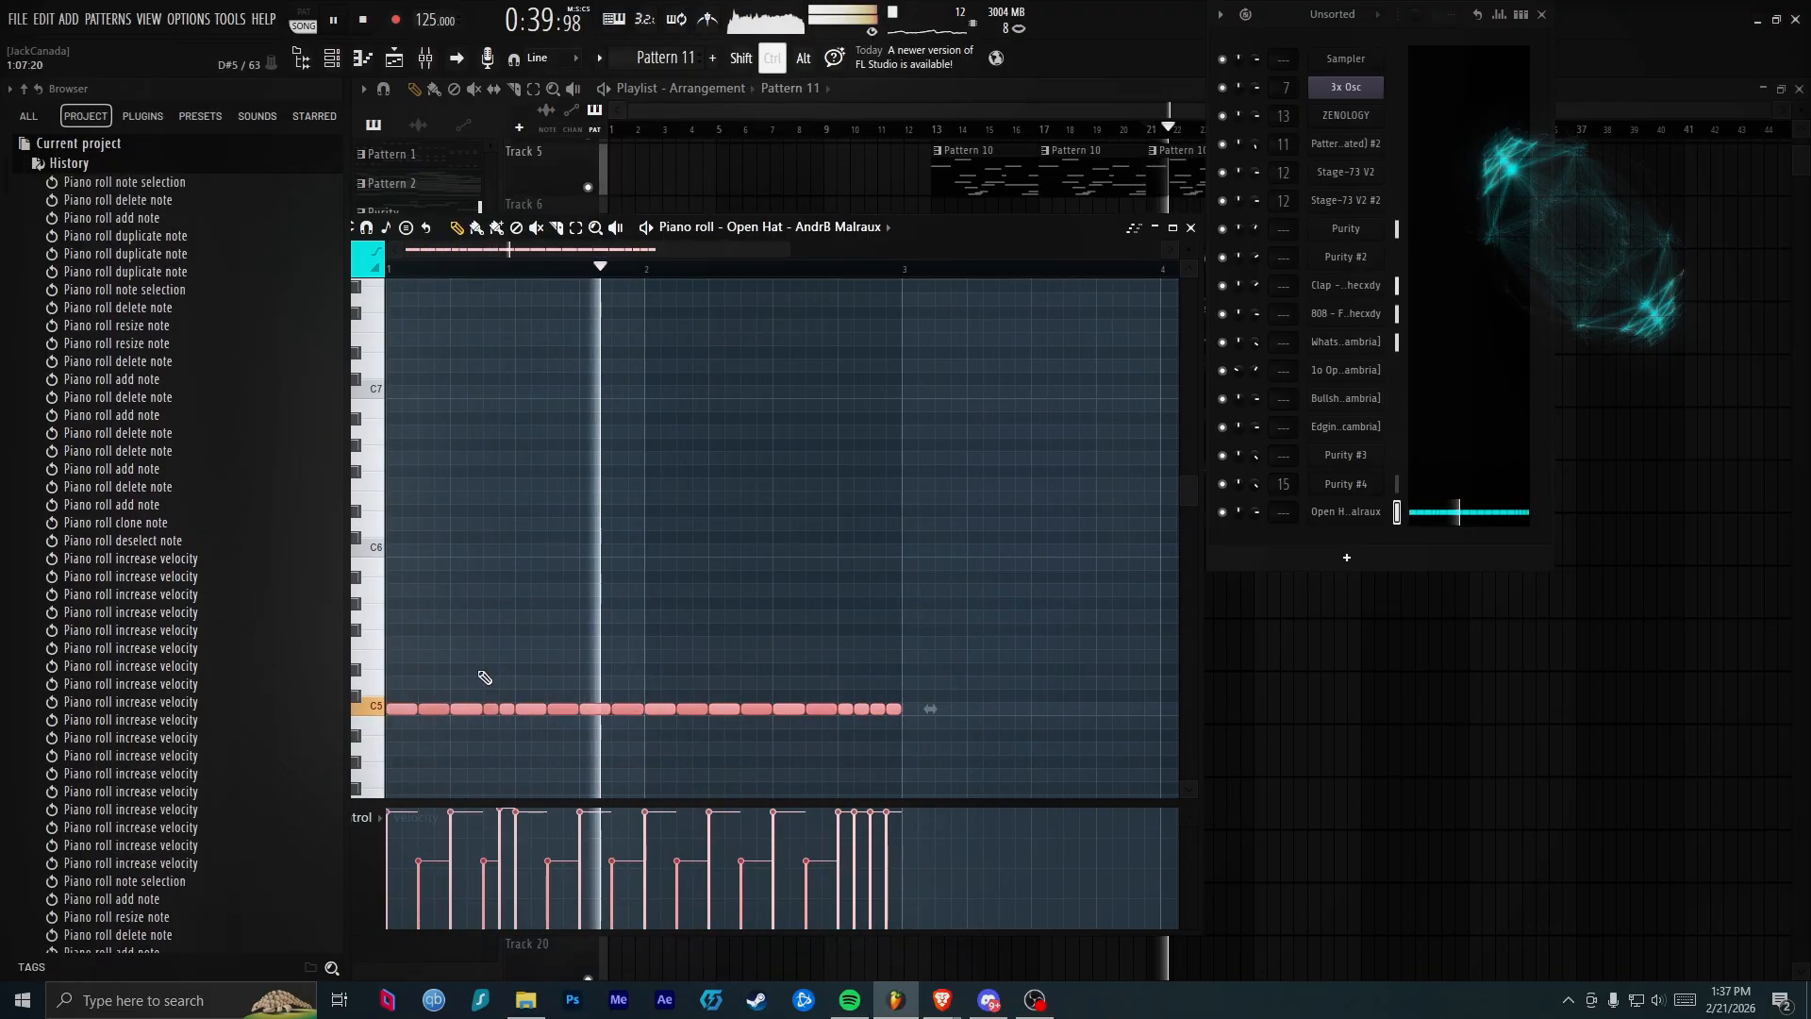
key(ctrl+b)
click(869, 574)
right_click(868, 574)
scroll(736, 566, down, 2)
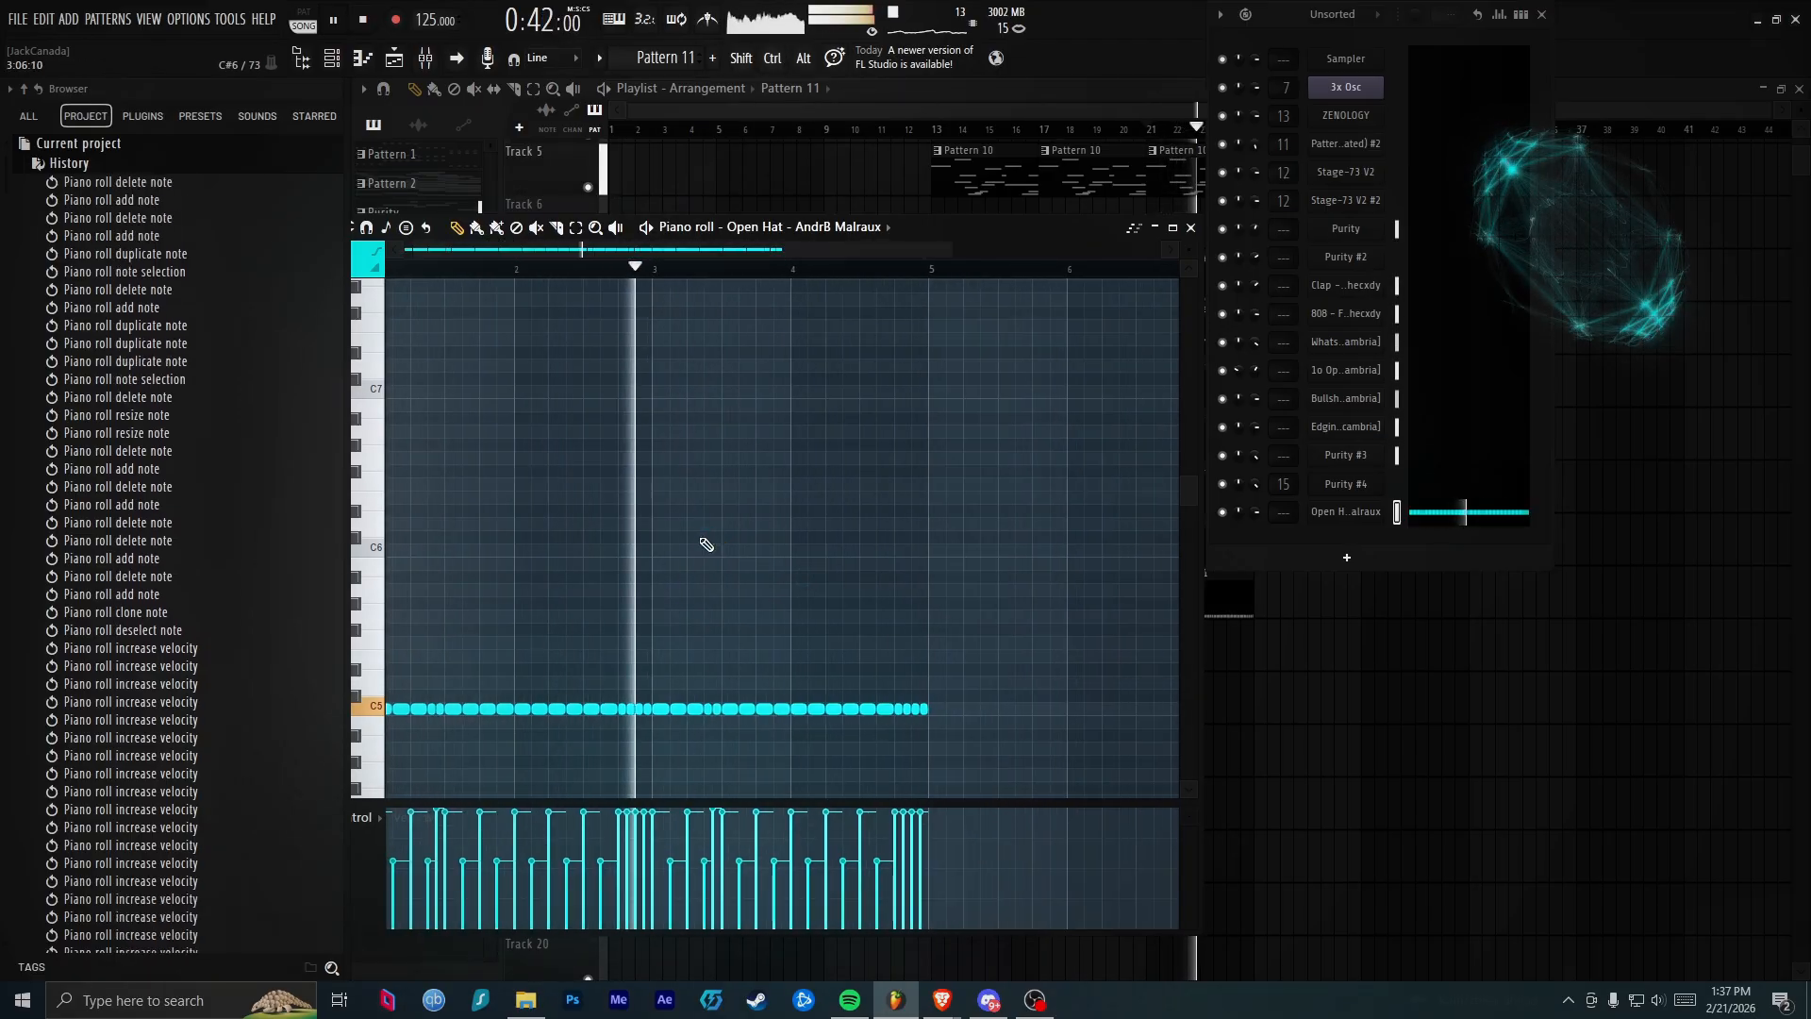
scroll(727, 578, down, 1)
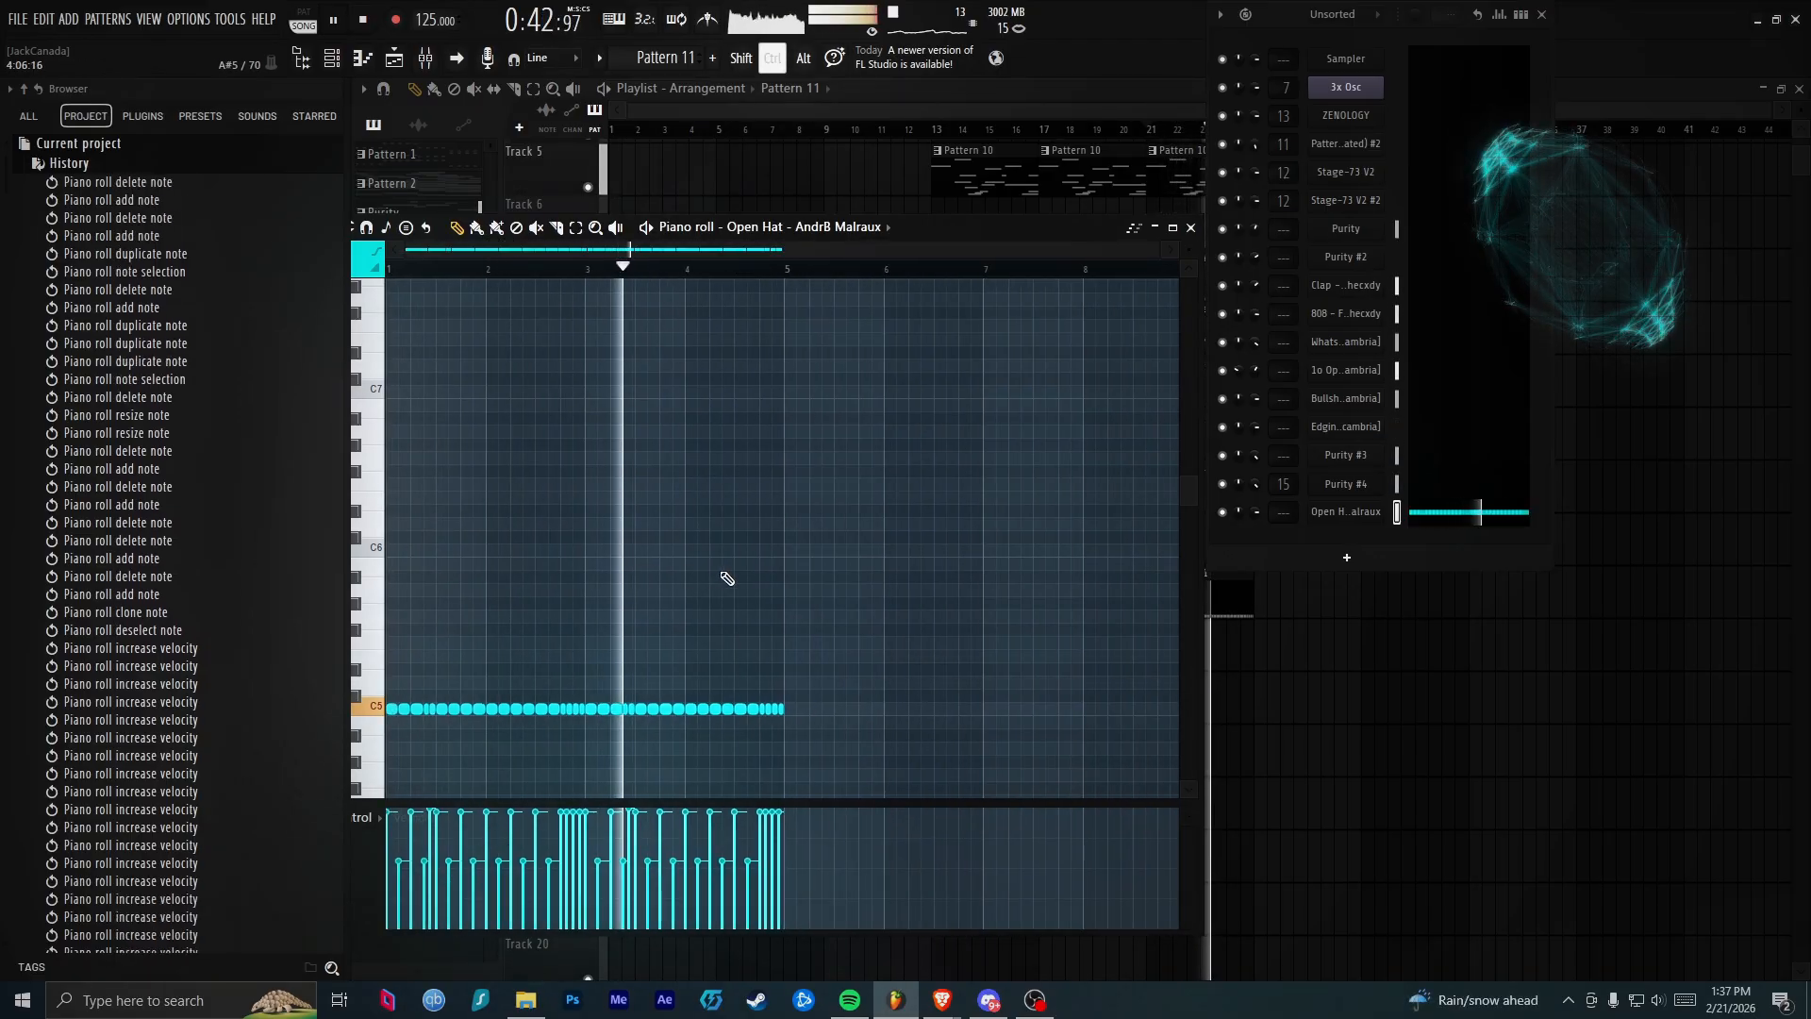
click(1346, 513)
click(499, 284)
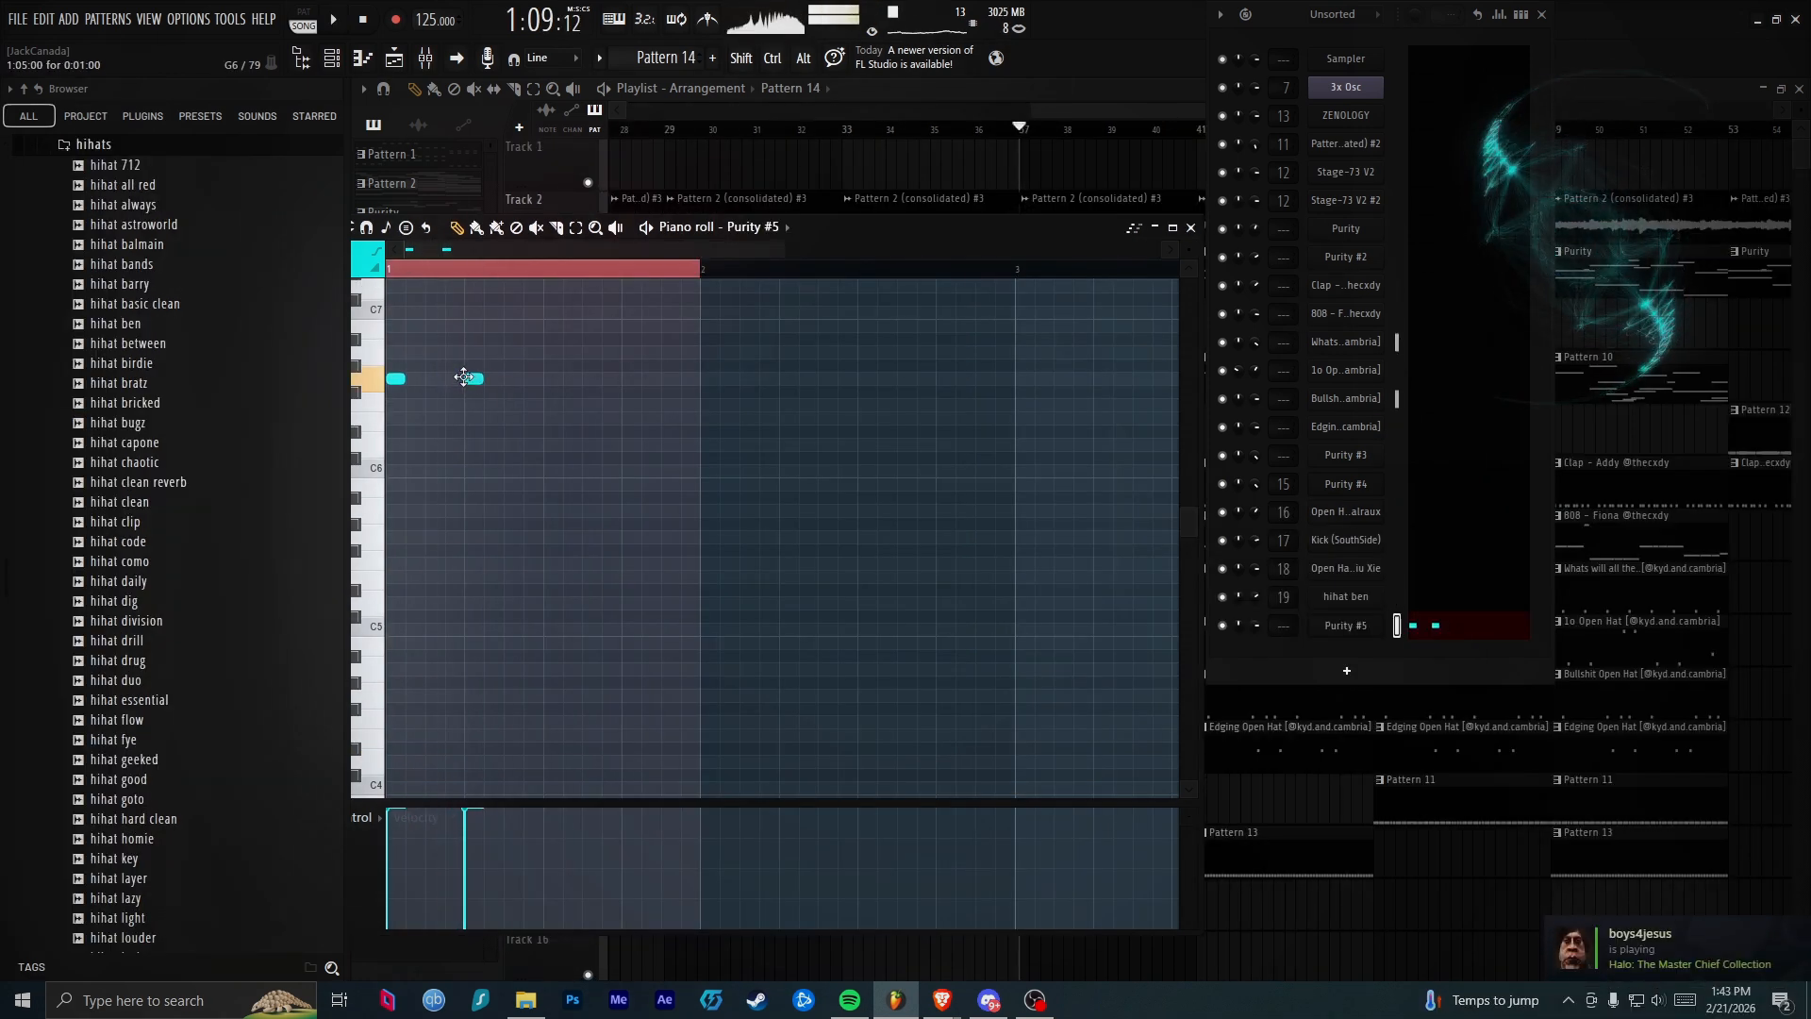
Add Purity #5 notes on C7 at steps 7, 11 and 14 of bar 1
key(space)
click(513, 314)
key(space)
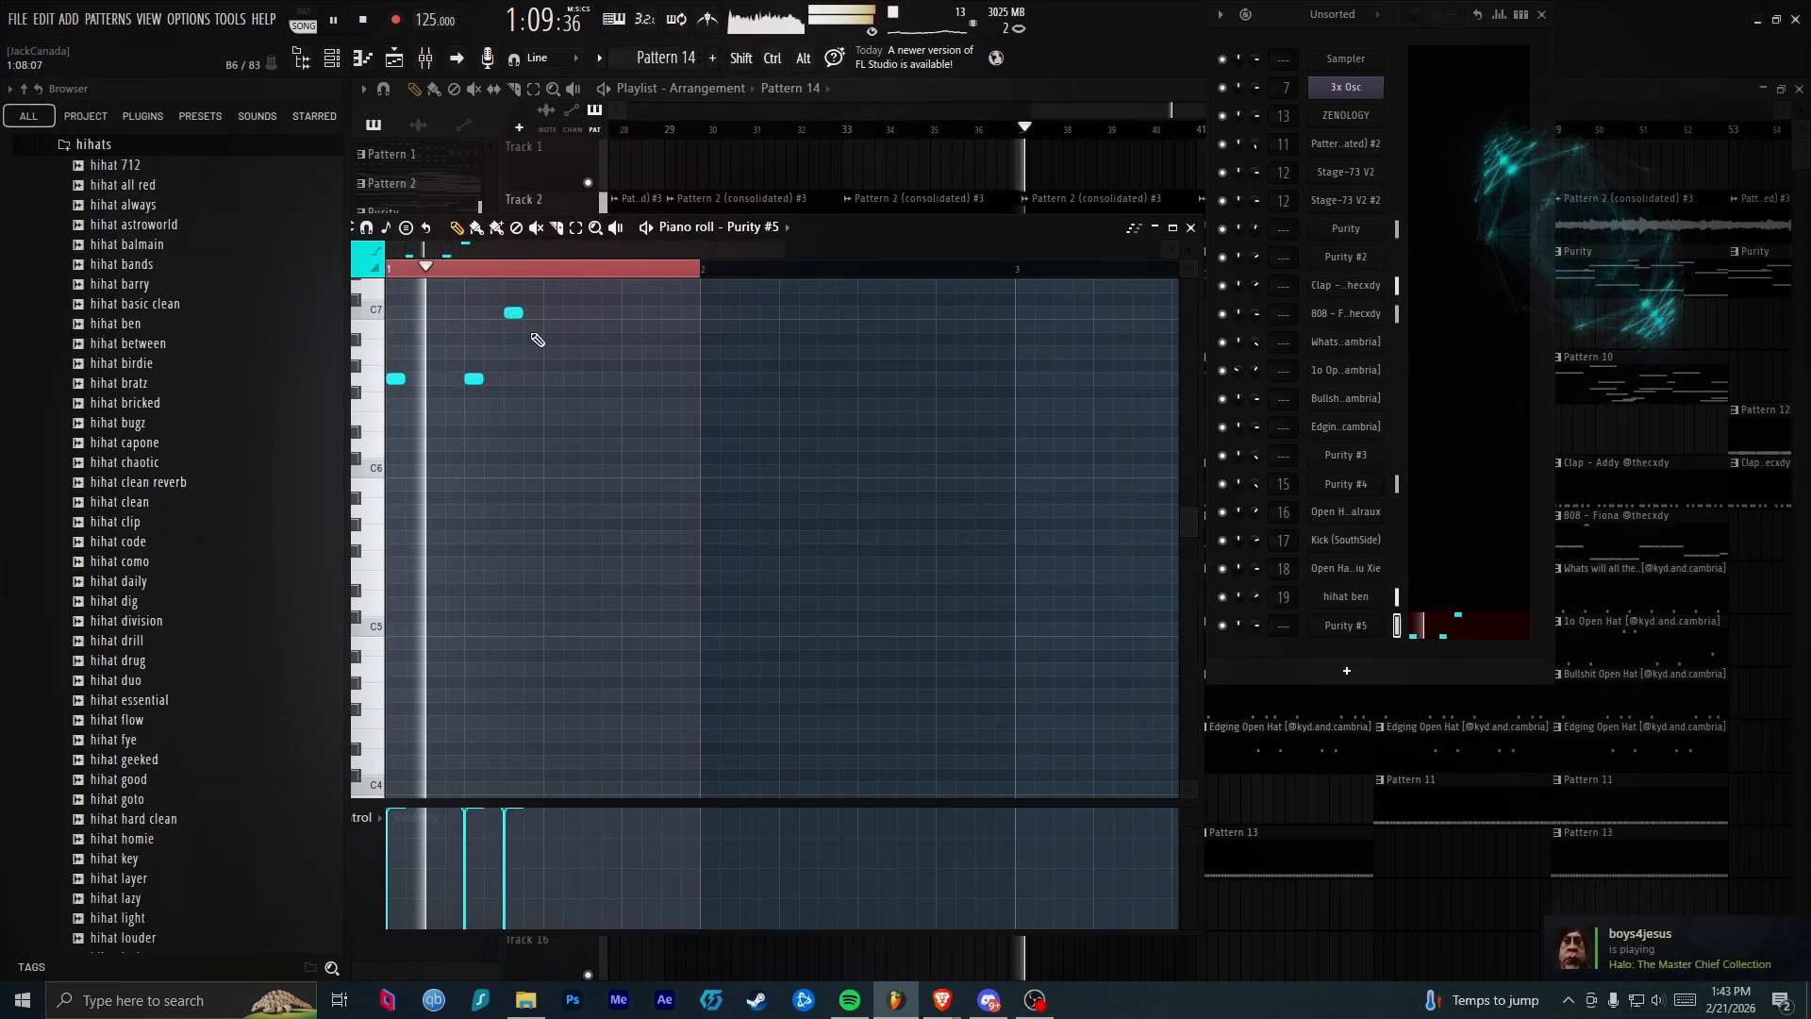
click(592, 313)
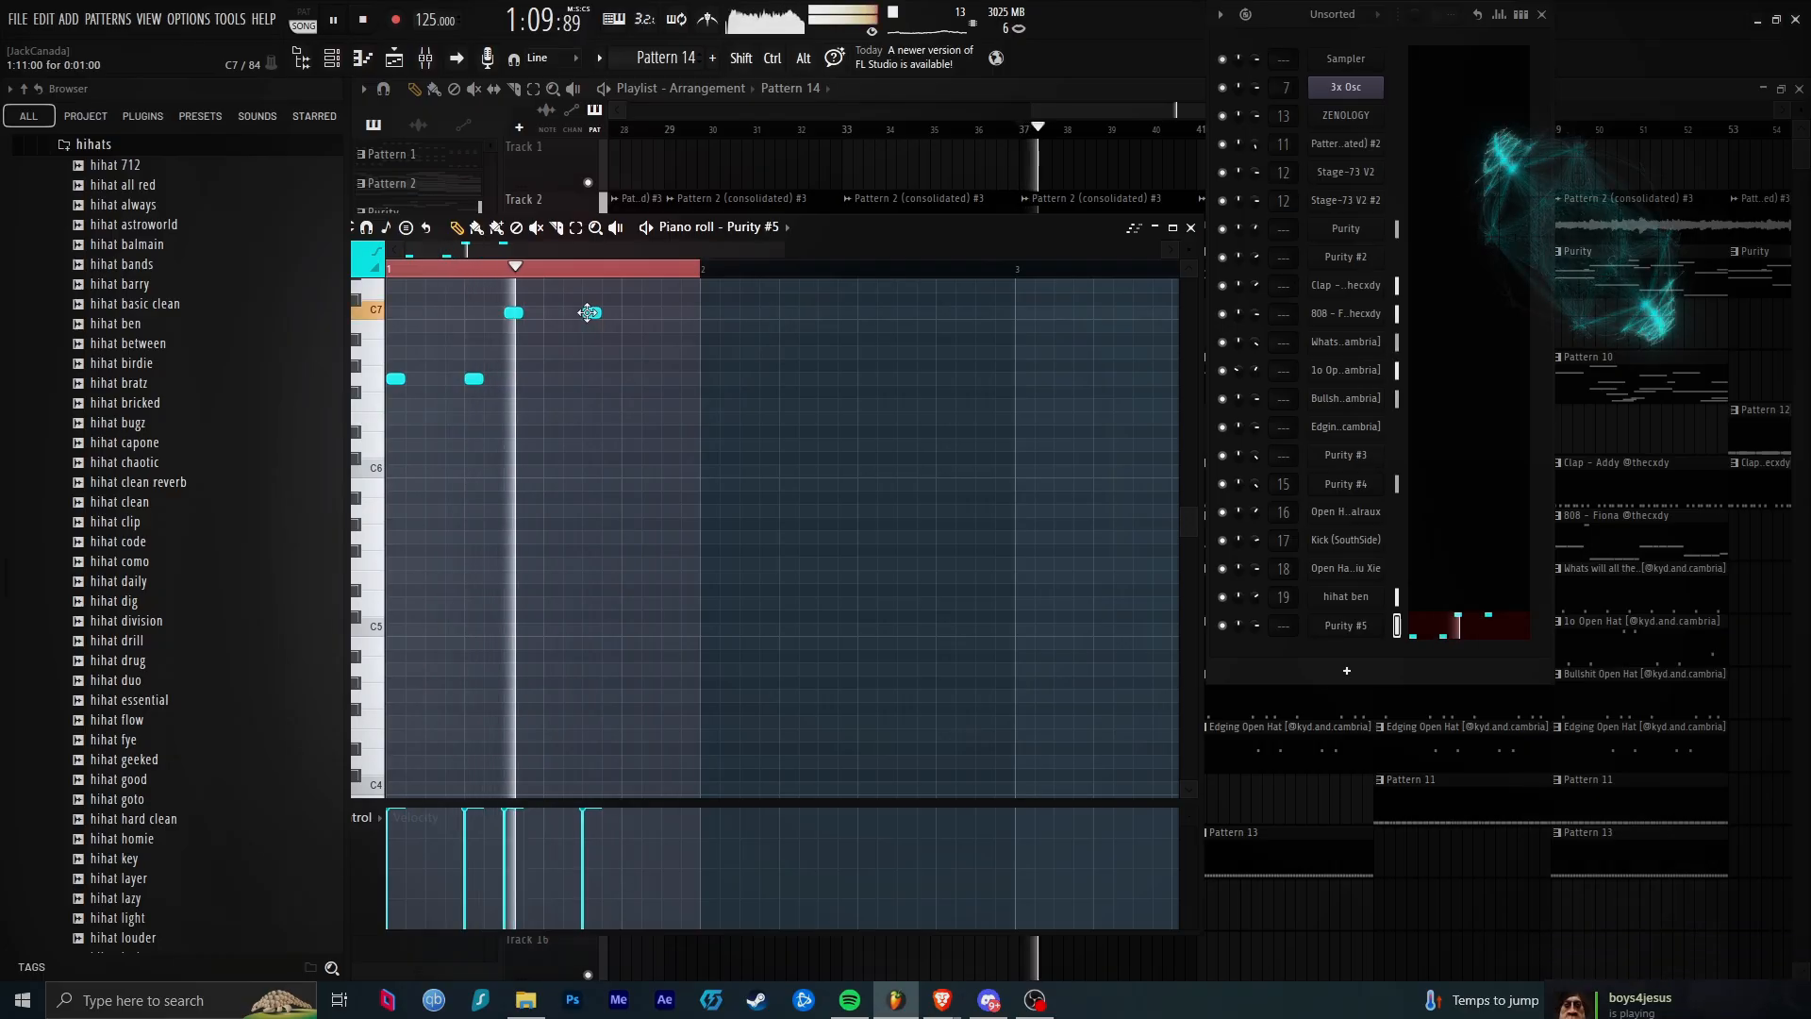
click(651, 312)
click(709, 340)
right_click(708, 342)
Add Purity #5 notes on F6 at steps 1 and 4 of bar 2
key(space)
click(702, 409)
key(space)
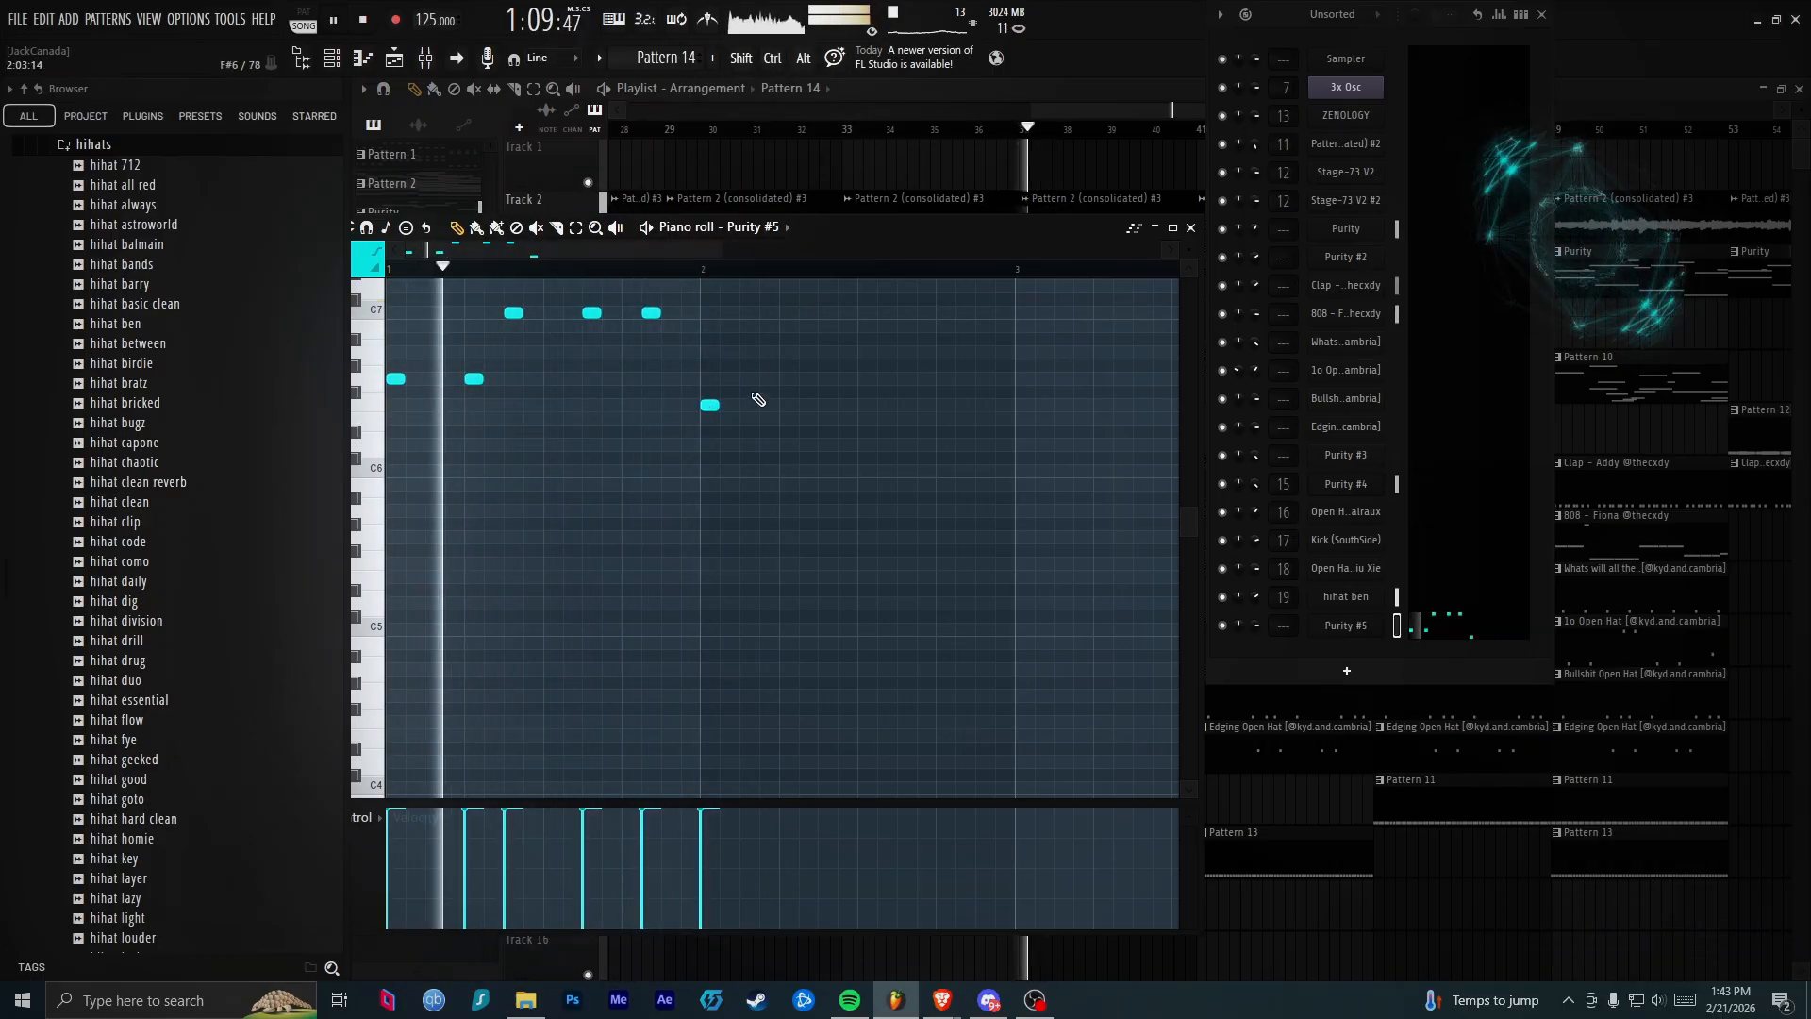
click(768, 406)
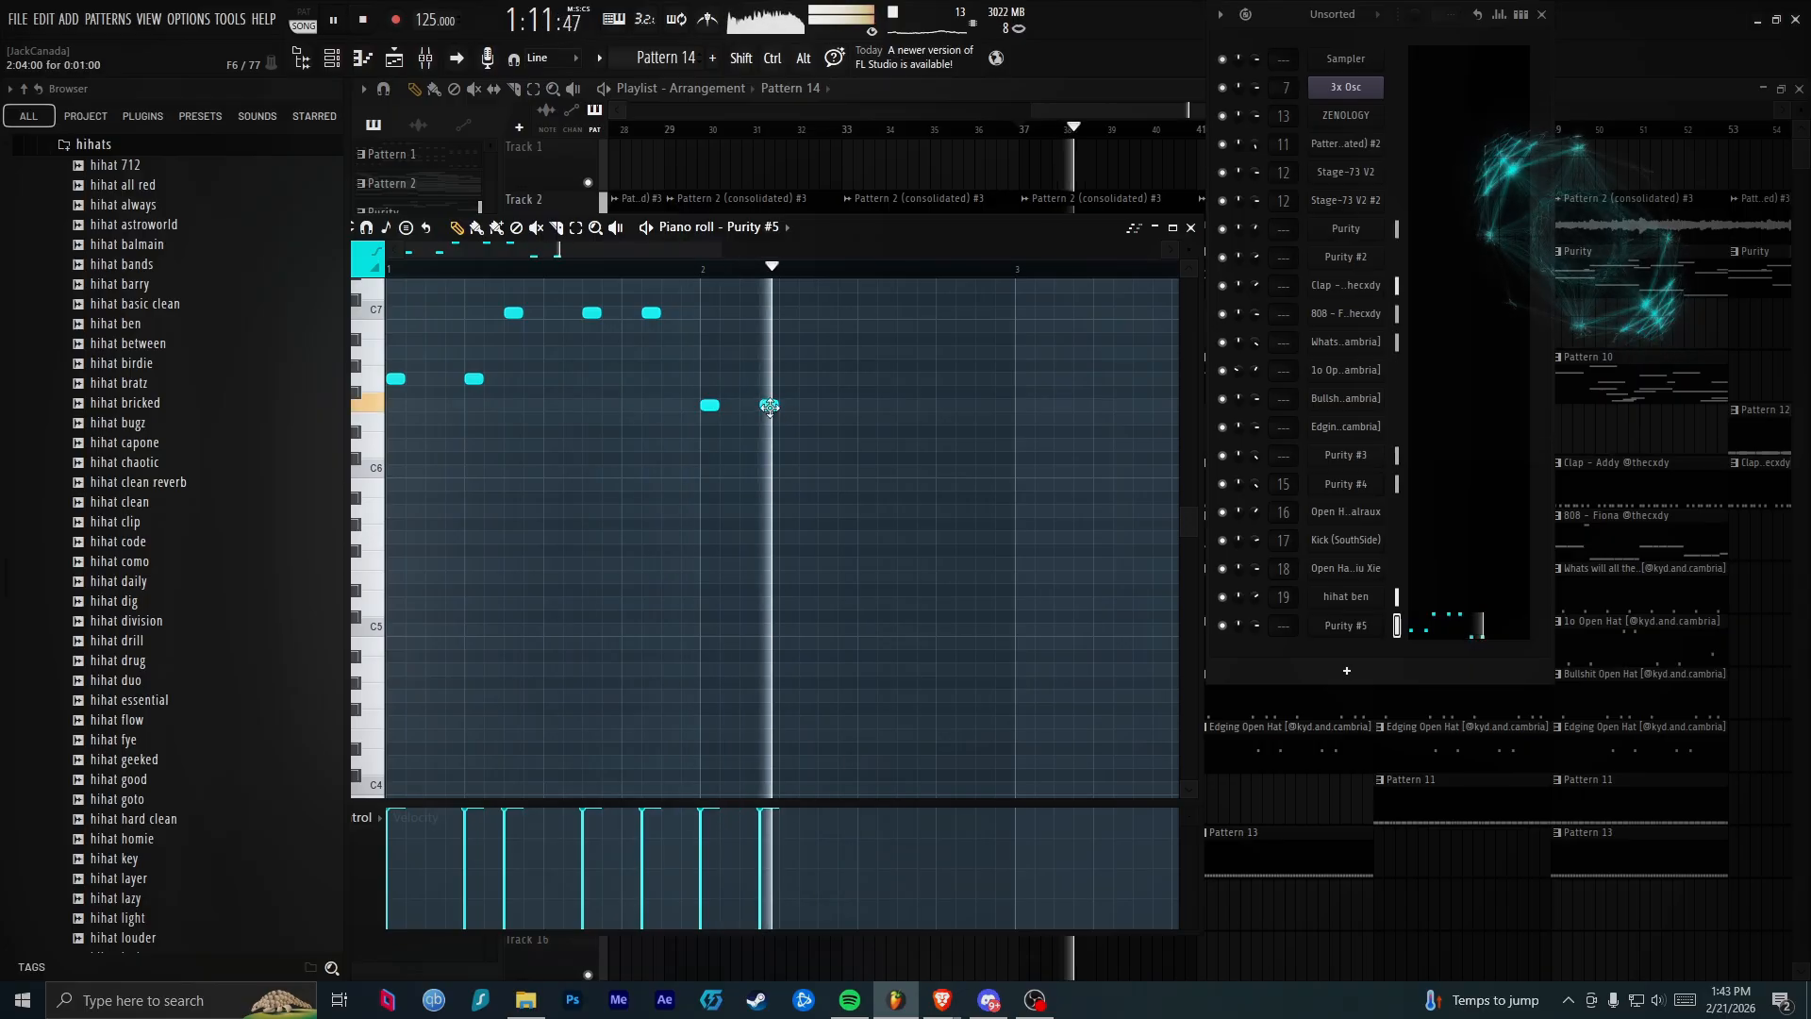
key(space)
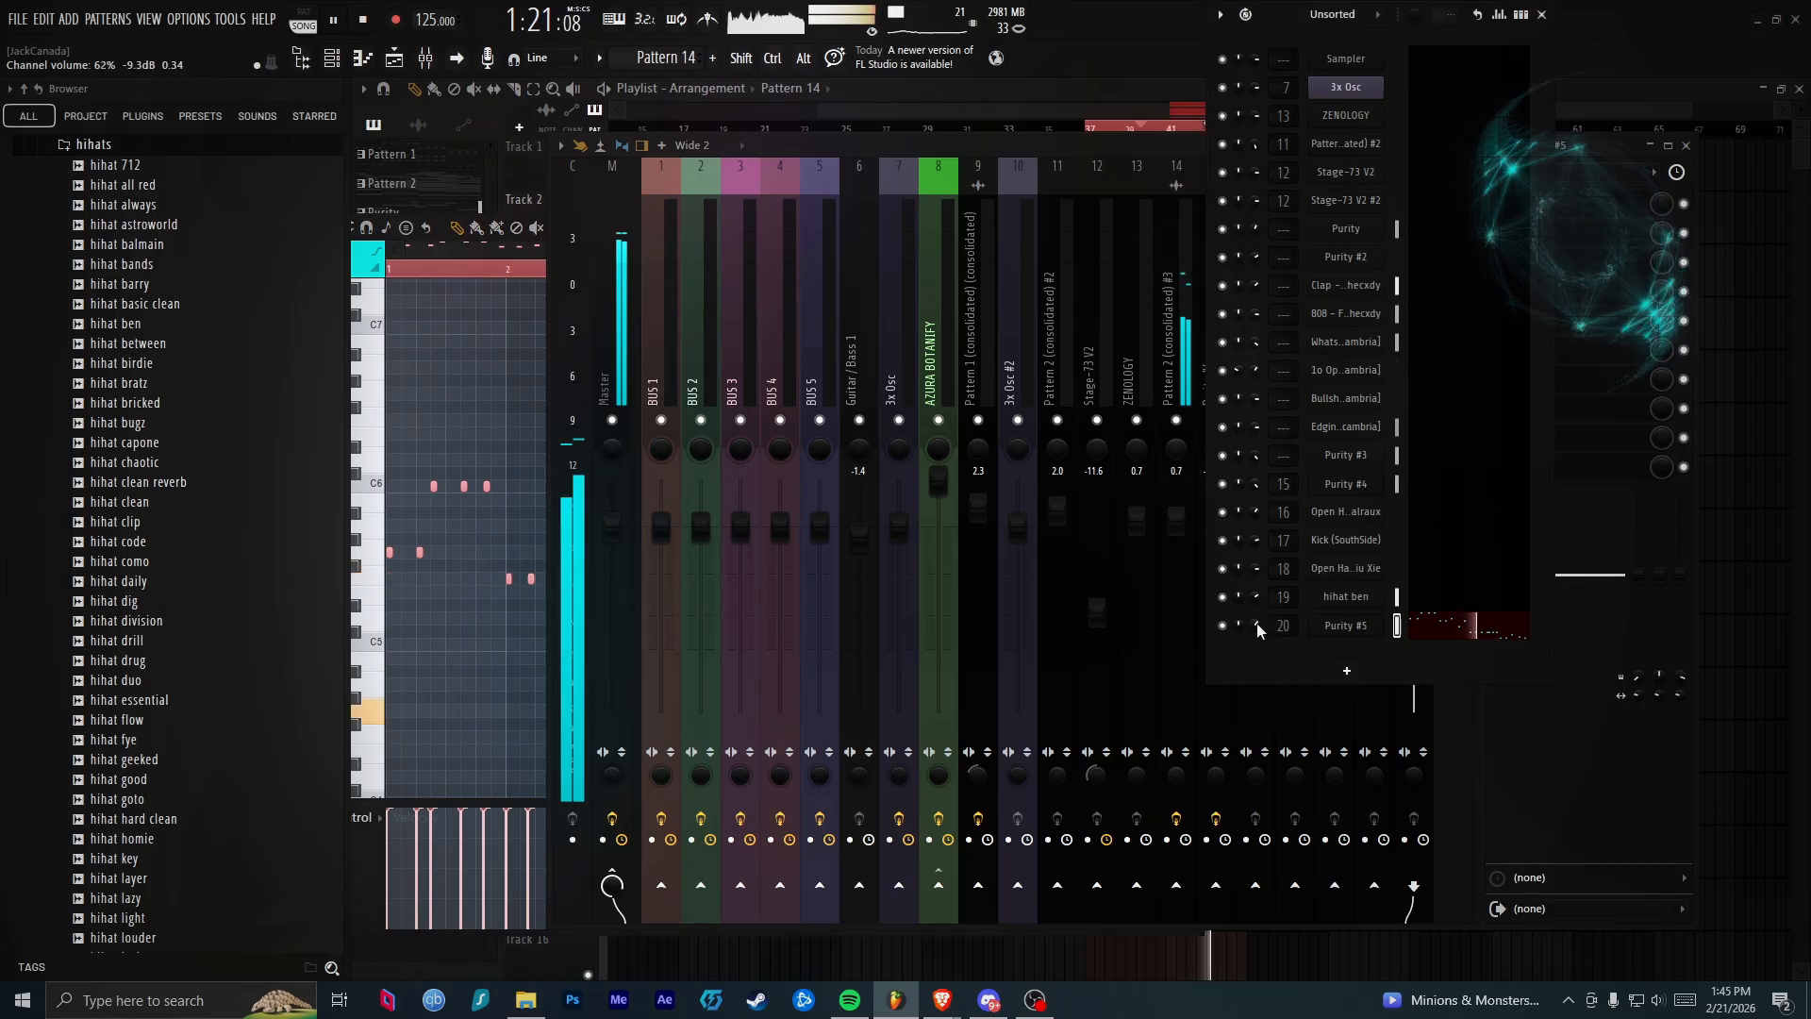
Transpose all the Purity #5 notes up one octave
key(F7)
key(F7)
key(ctrl+Up)
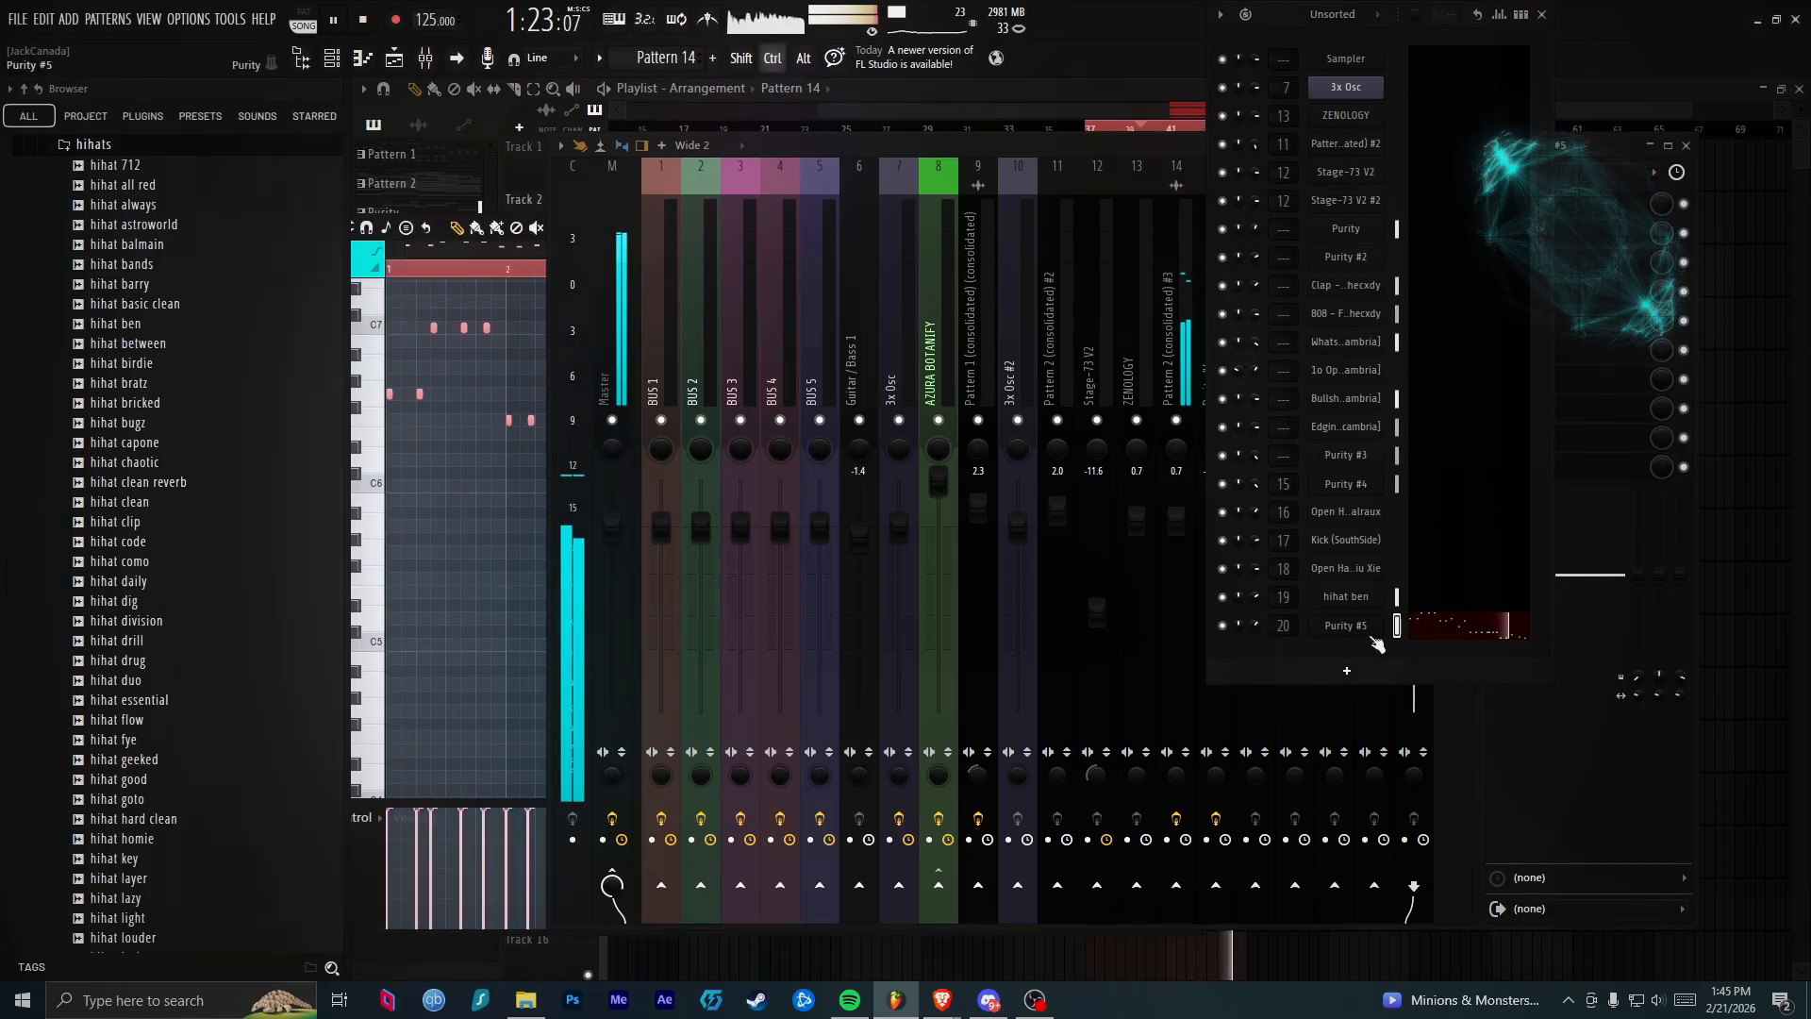
Load Fruity Delay 3 and PanMan into the first two effect slots of the Purity #5 mixer track
key(F6)
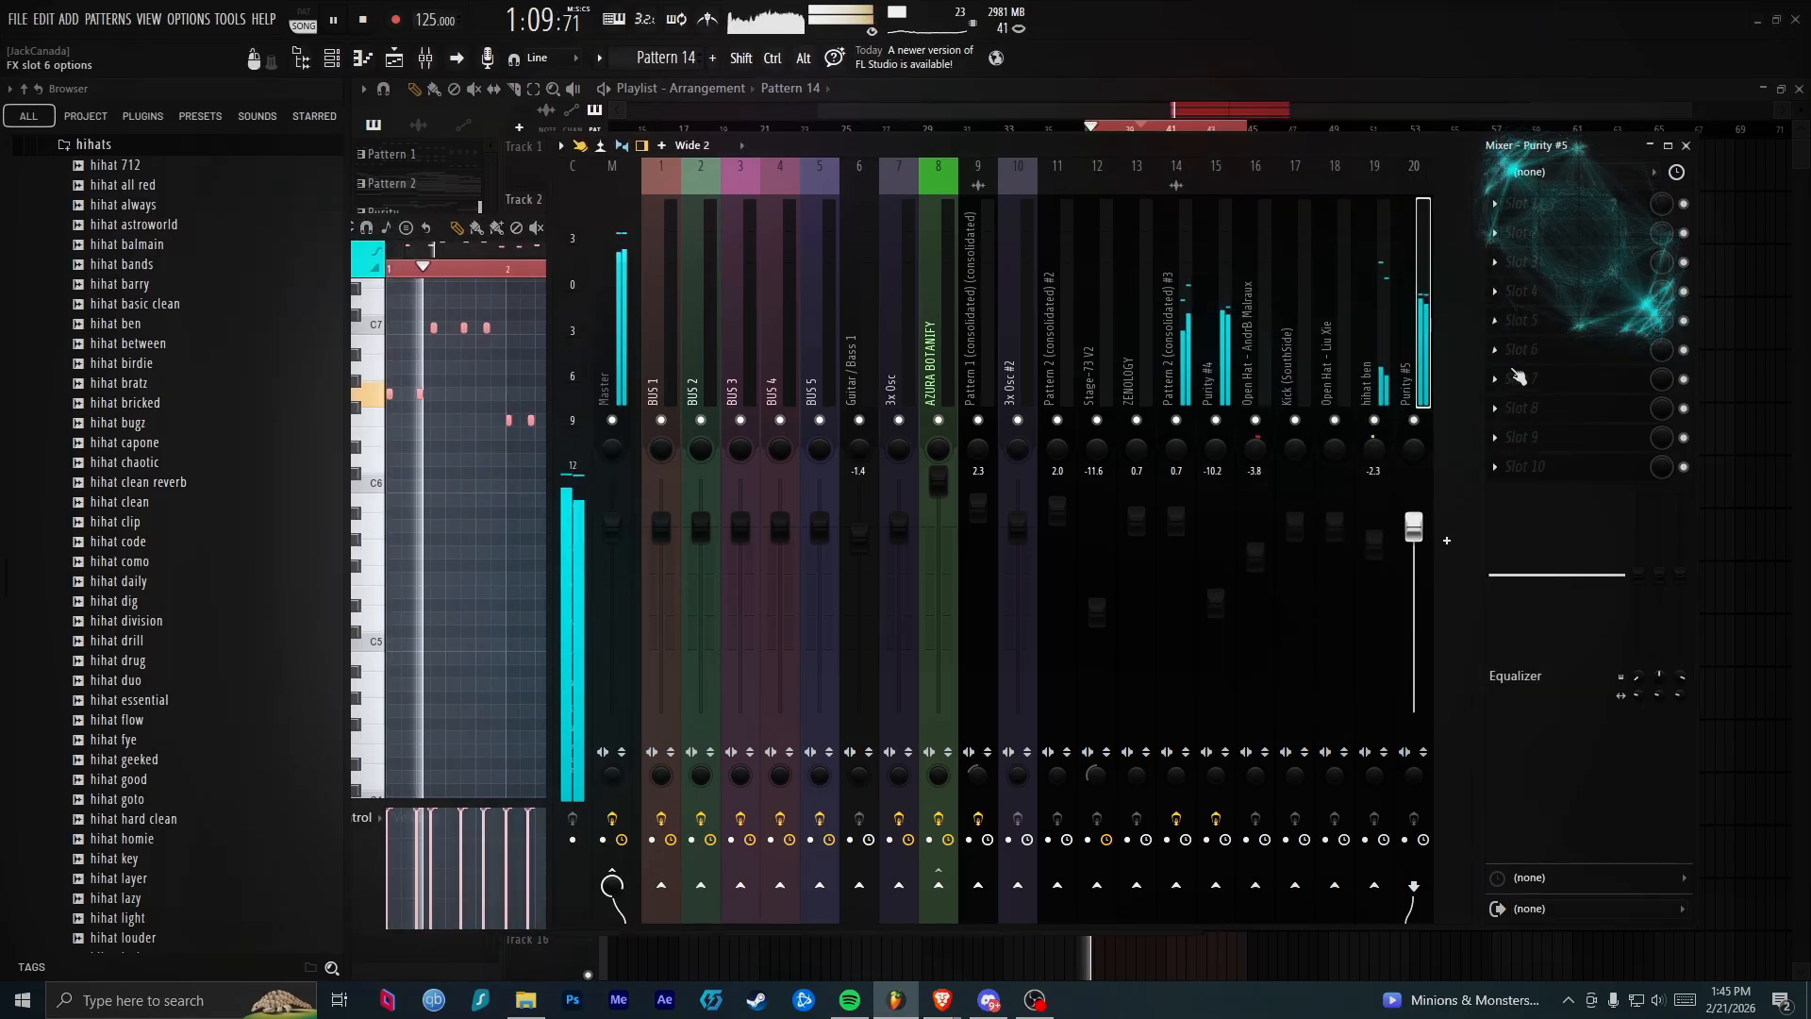
click(1516, 203)
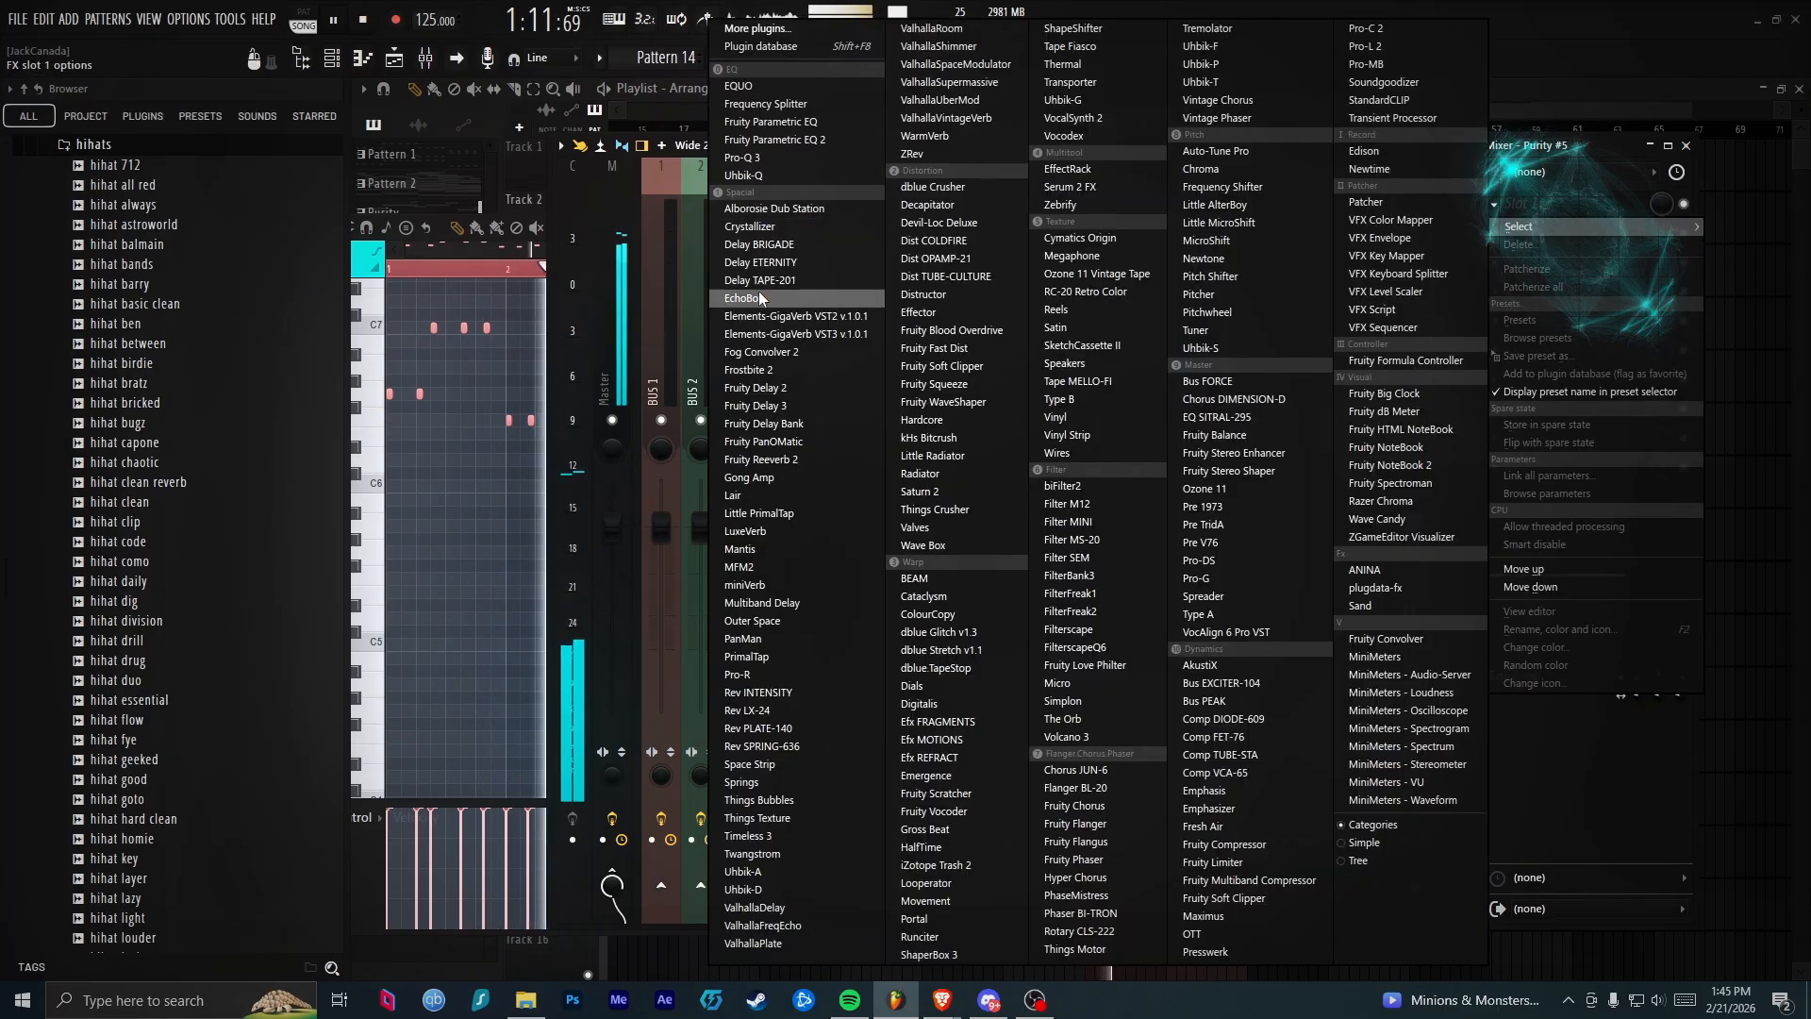
click(794, 408)
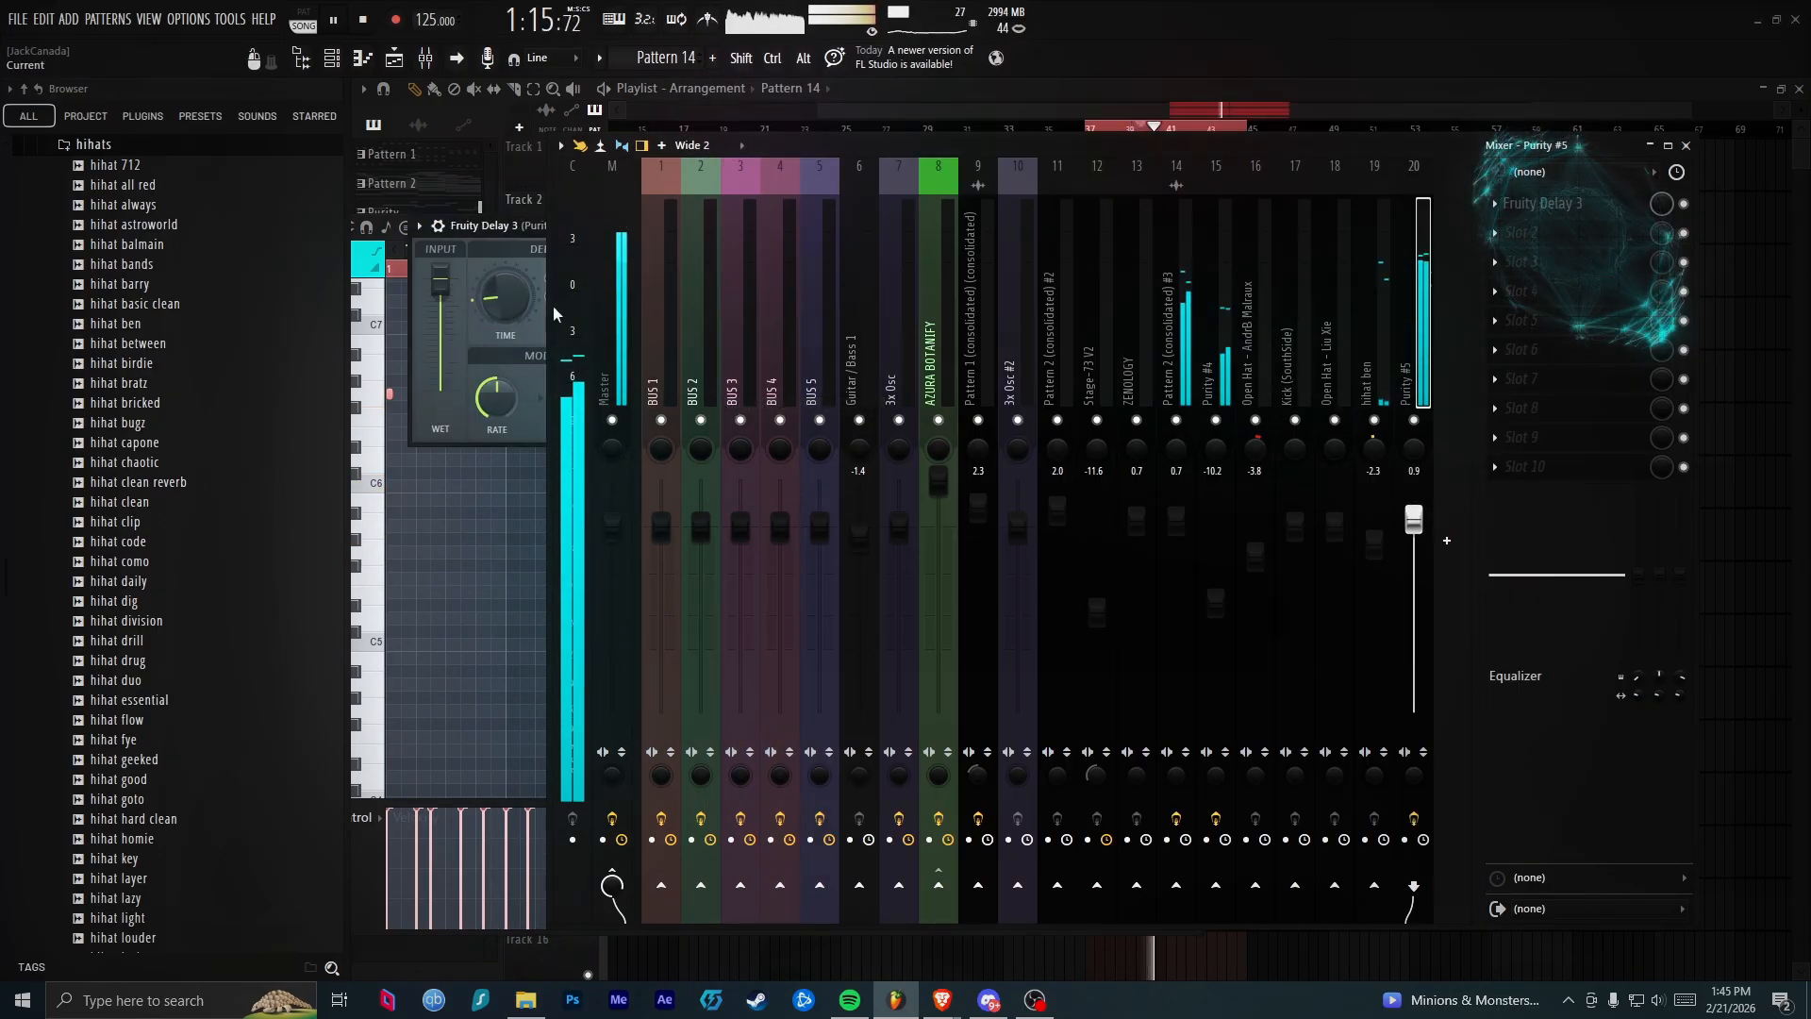
click(1521, 232)
click(775, 642)
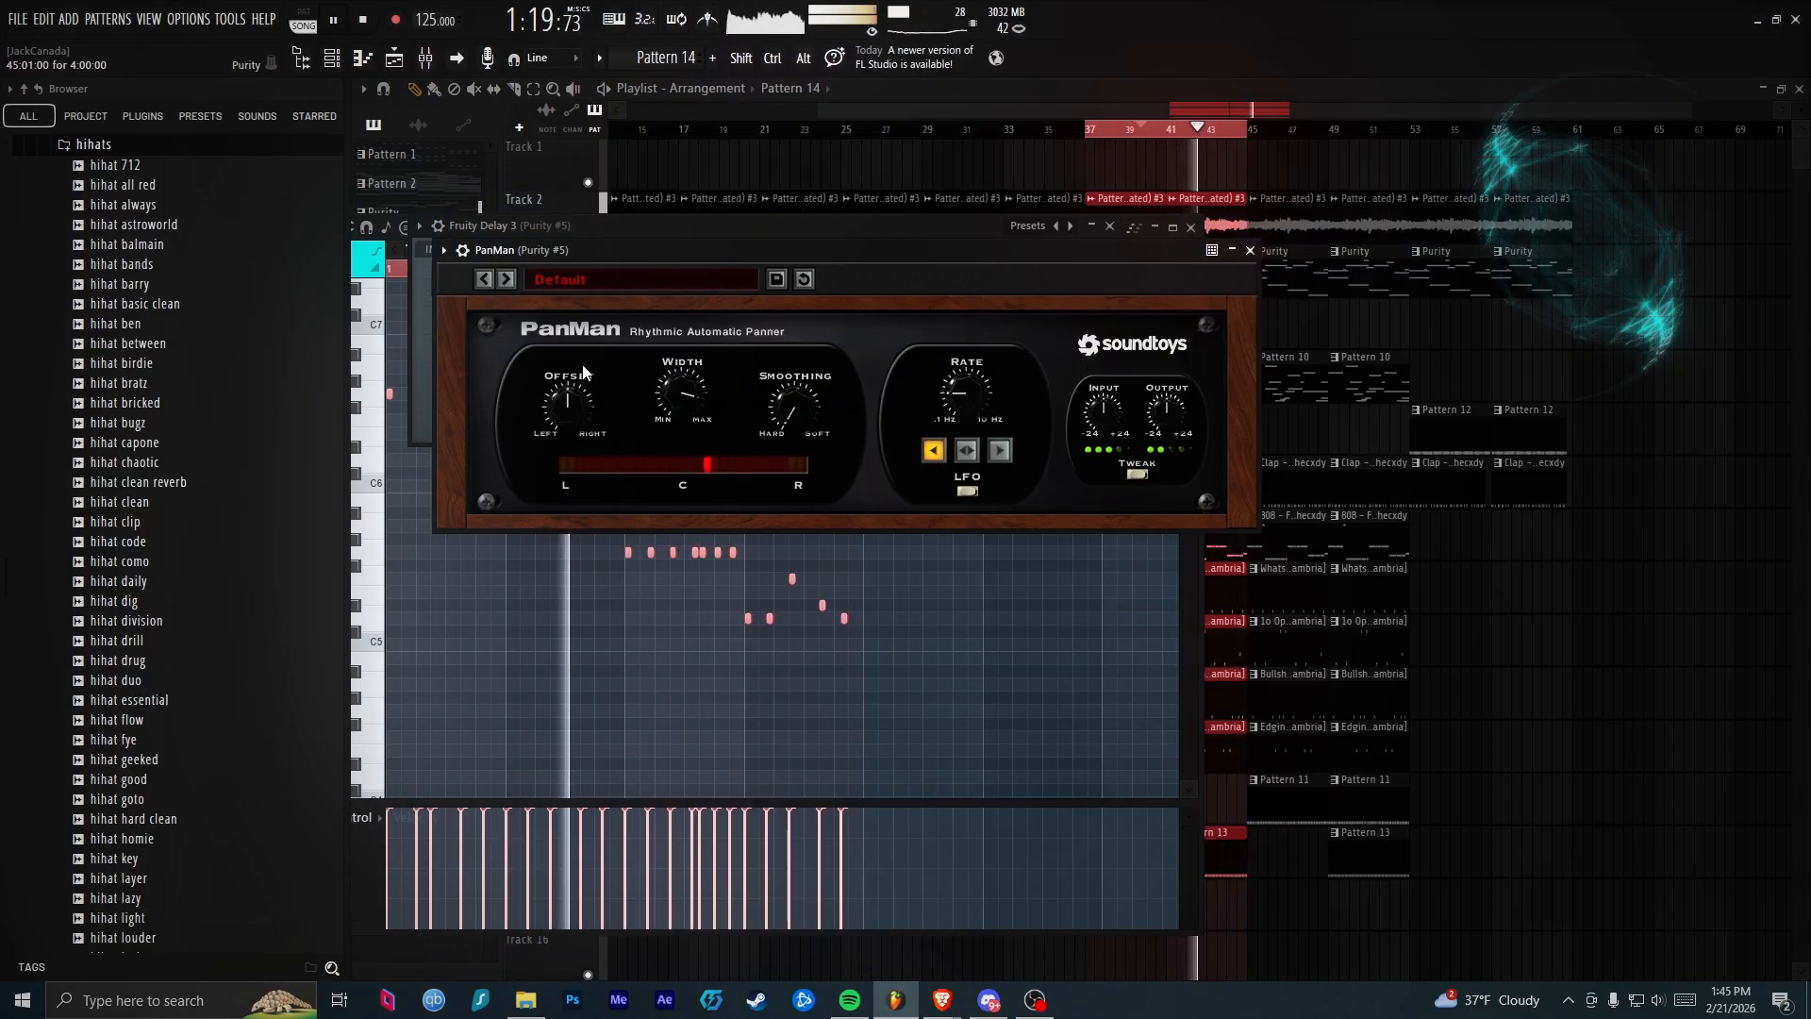
Reduce PanMan's width, raise its smoothing to 0.85, and lower the Purity #5 mixer track volume to about -5.6 dB
drag(687, 415, 790, 329)
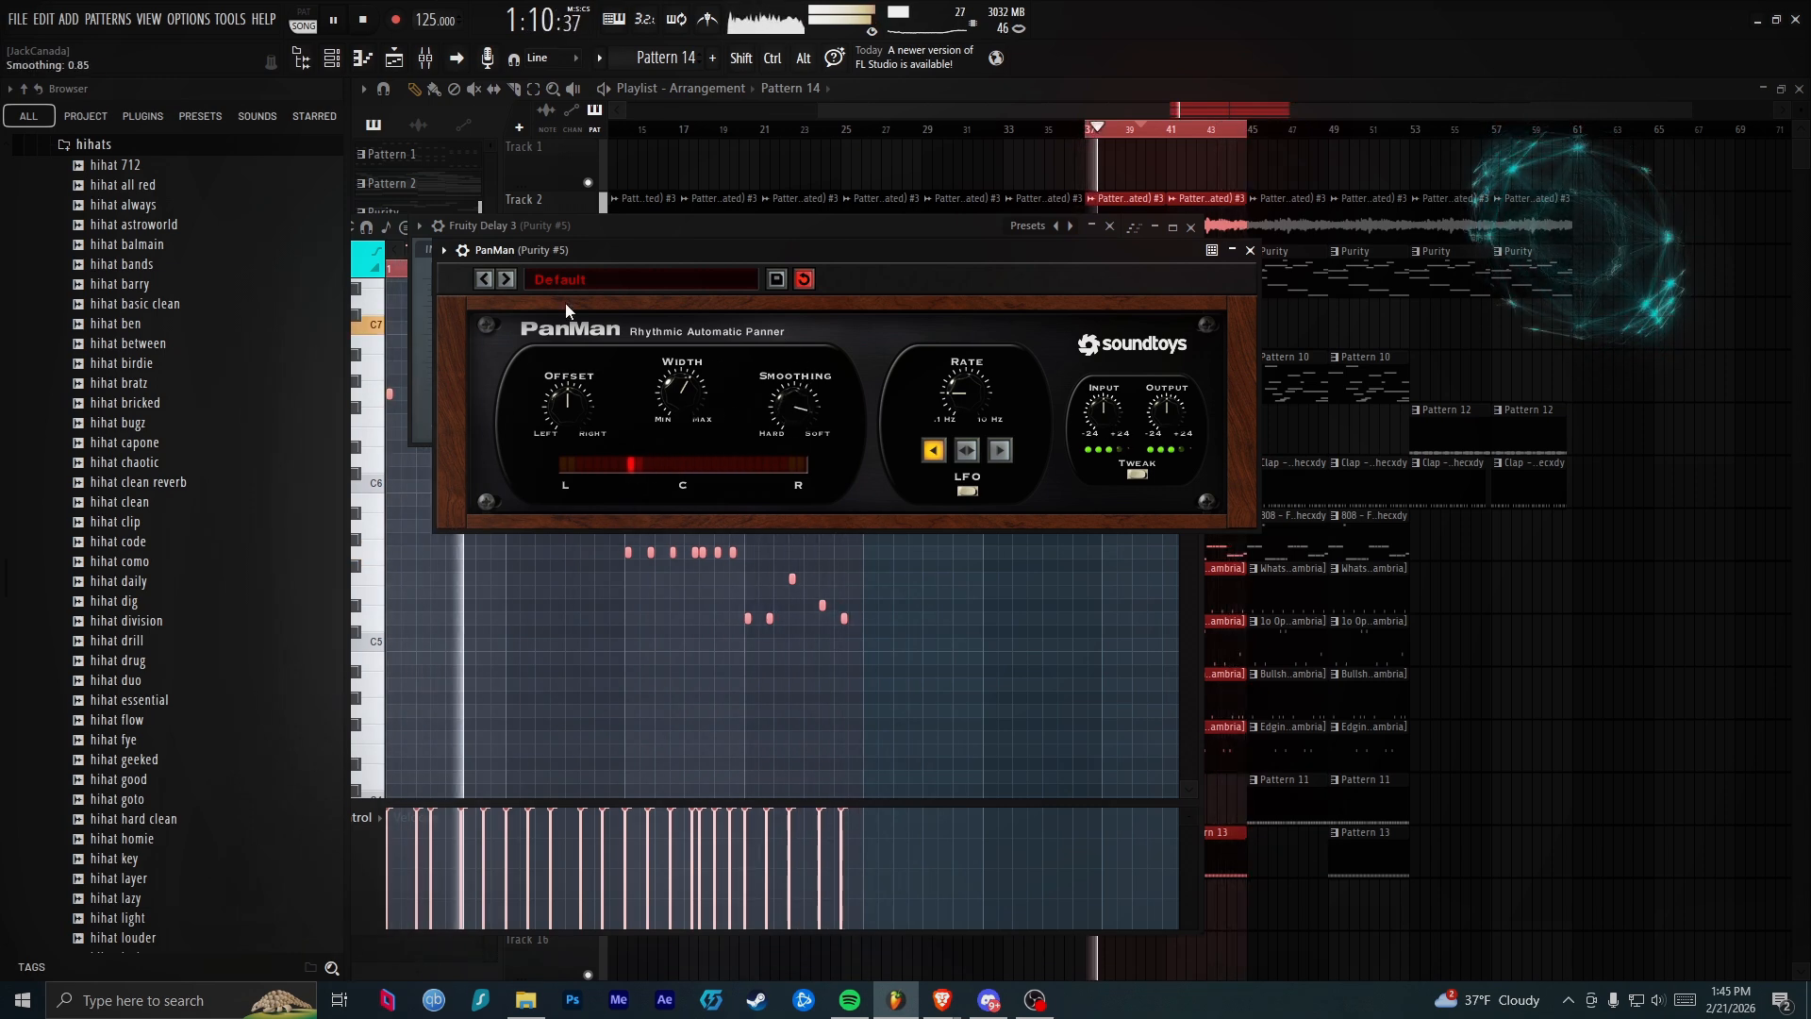
key(F9)
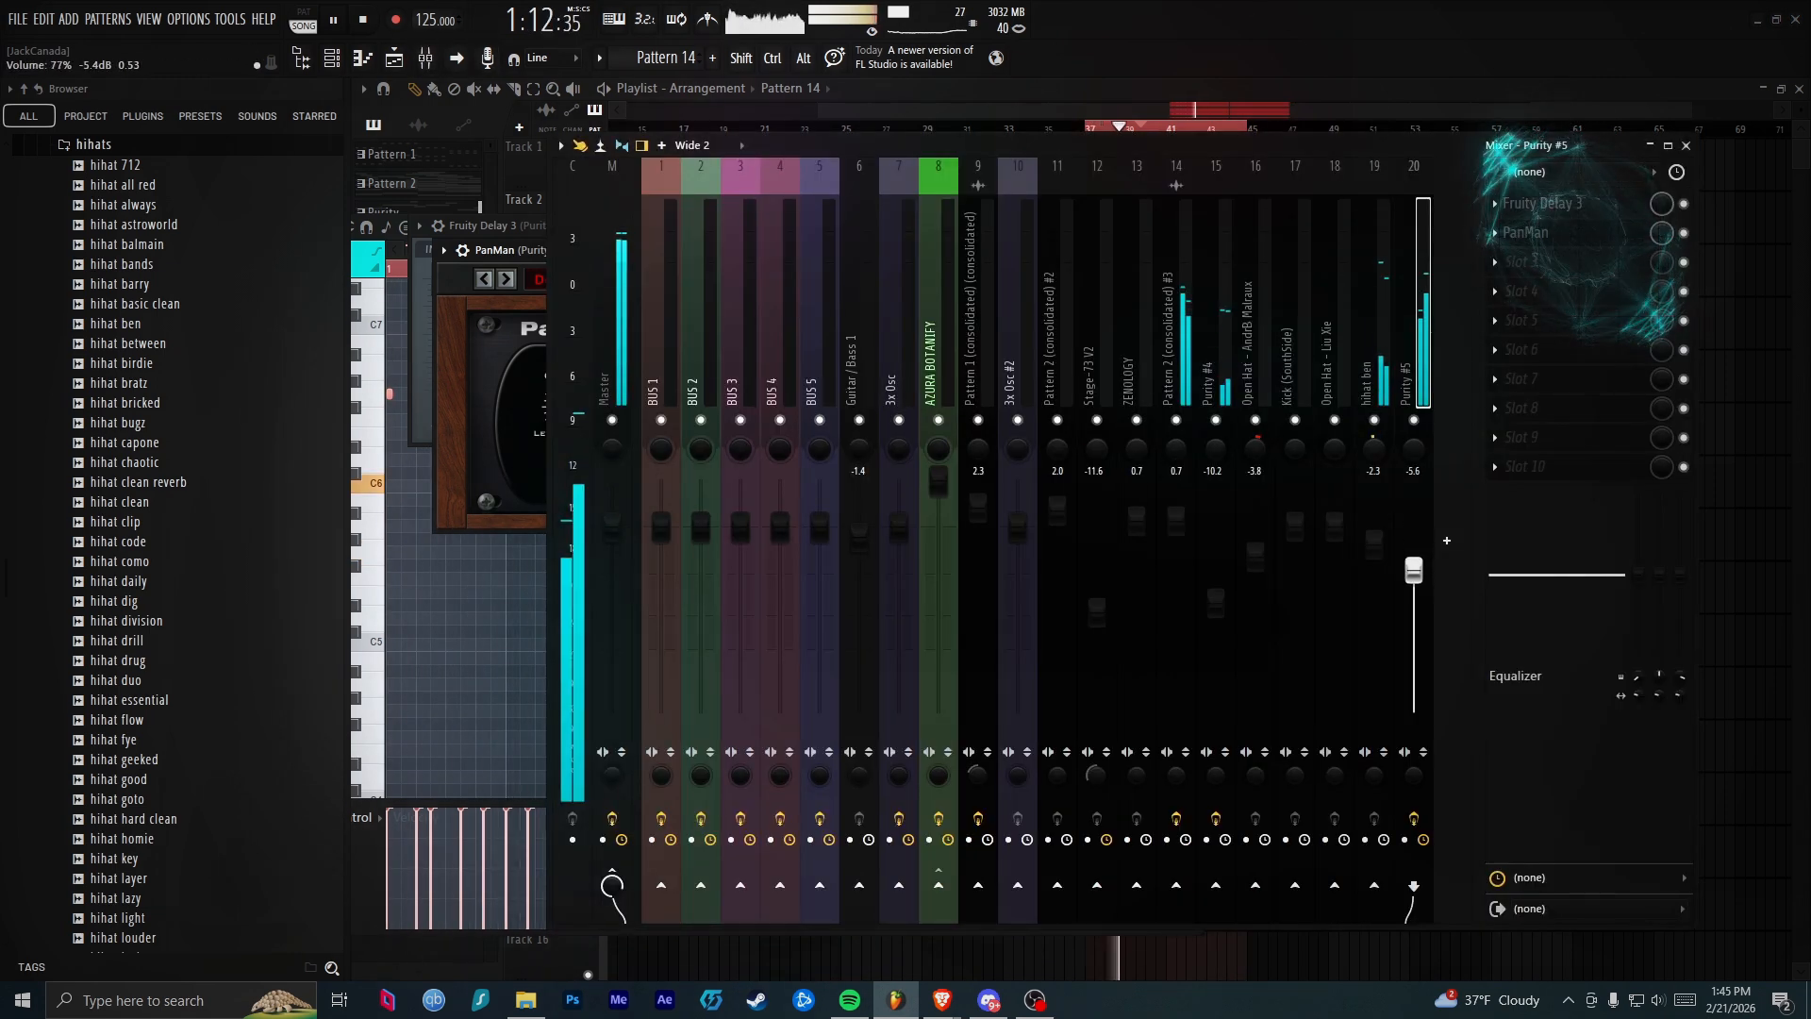
click(1686, 145)
click(1666, 238)
right_click(1665, 239)
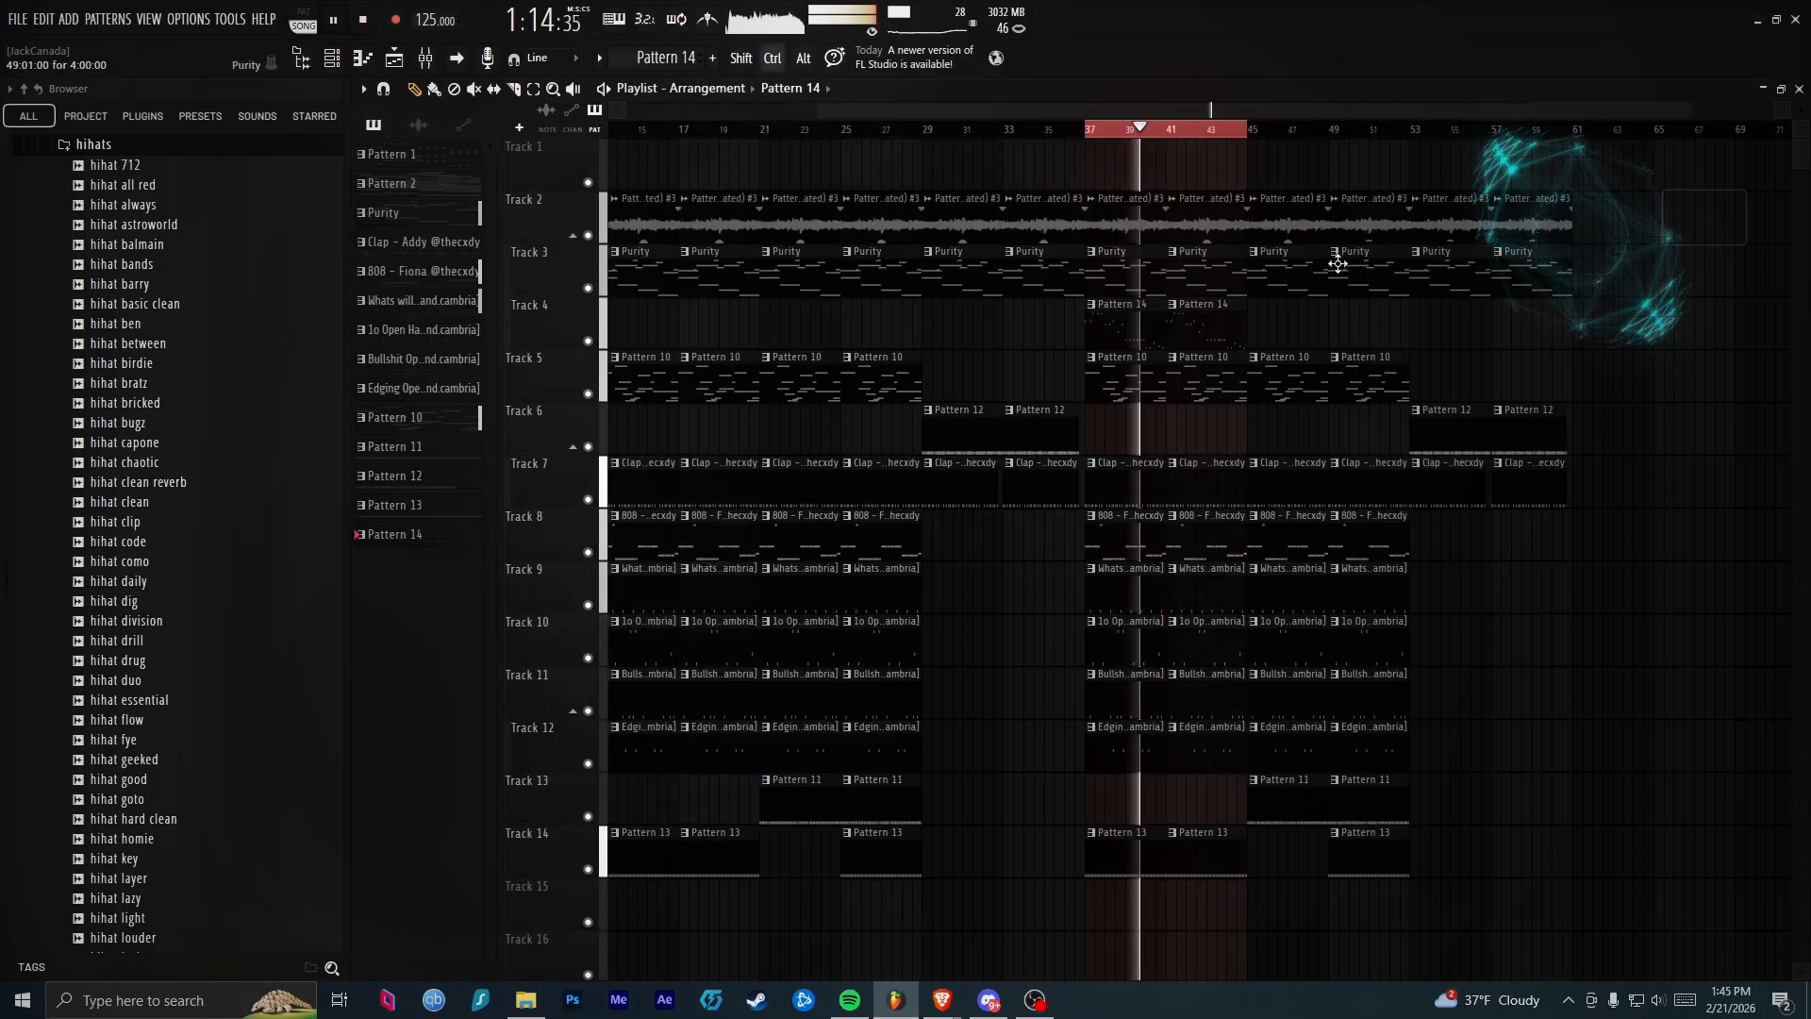
Select the Pattern 14 clips at bars 37 and 41 on Track 4 of the playlist
ctrl+click(1351, 317)
drag(1344, 317, 1077, 310)
key(F9)
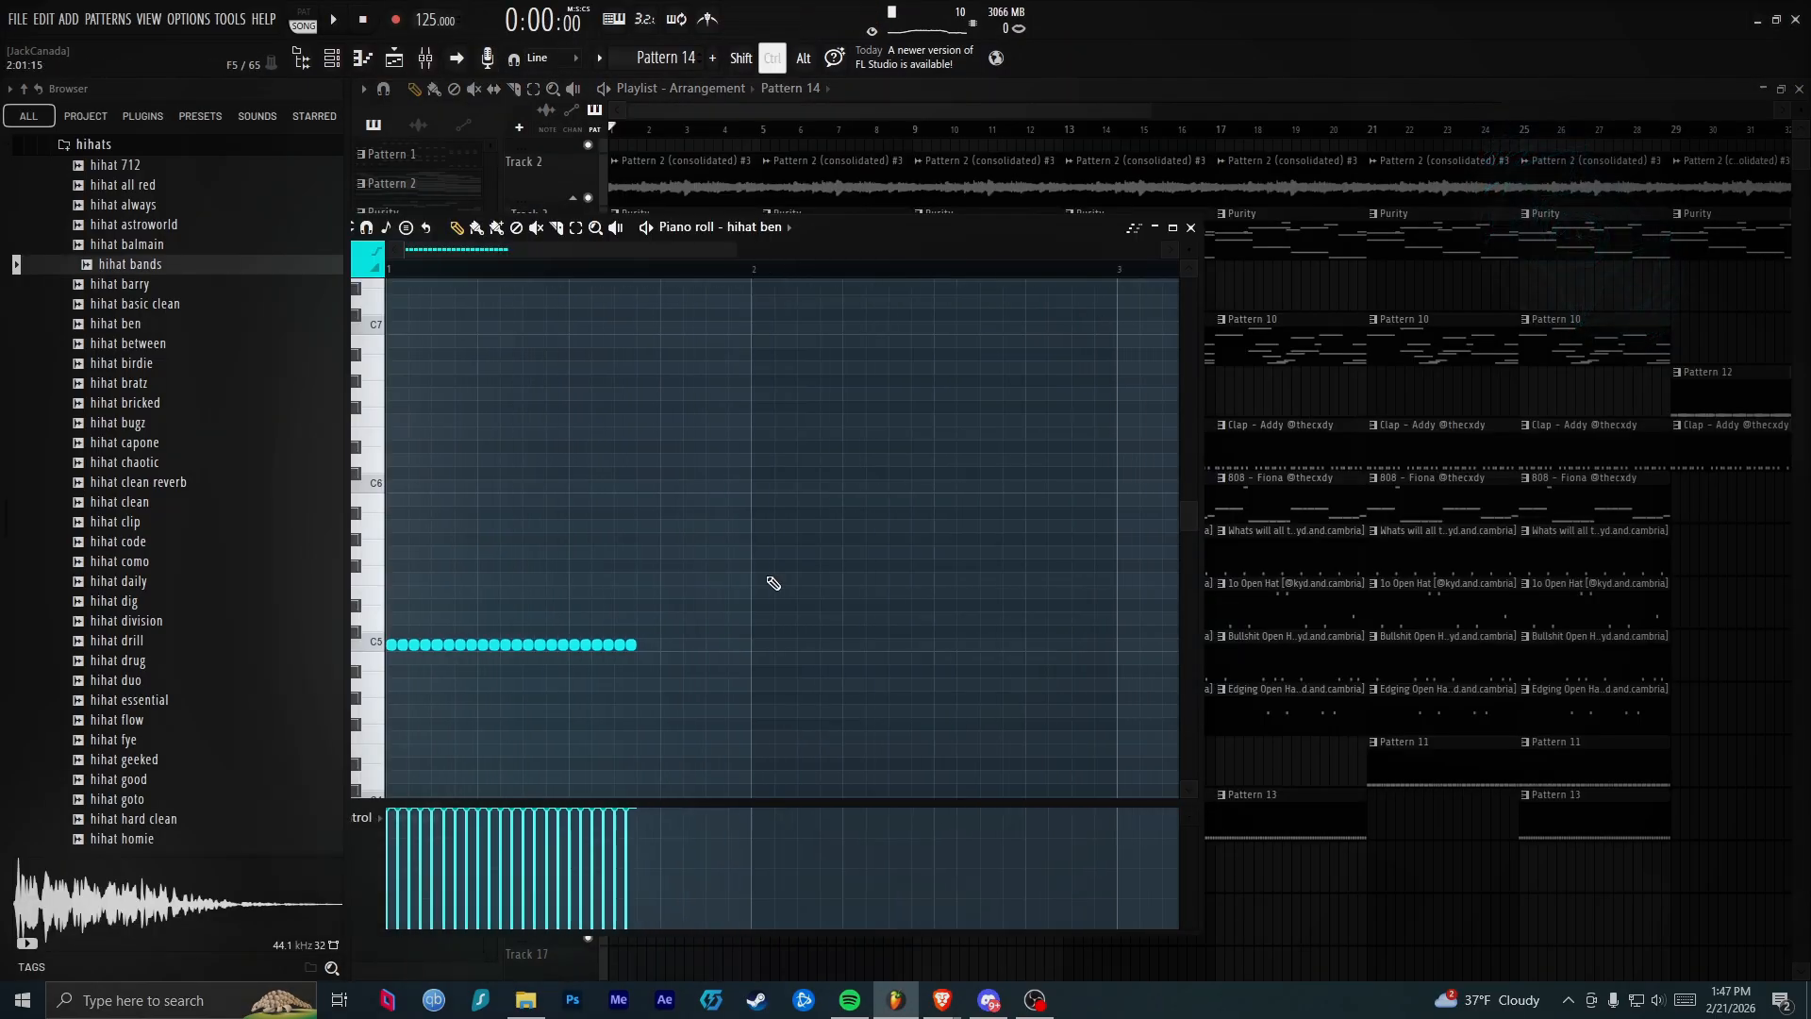
Select all the hihat ben notes and draw a falling velocity ramp across them, from about 84% to 16%
scroll(774, 582, down, 1)
key(ctrl+a)
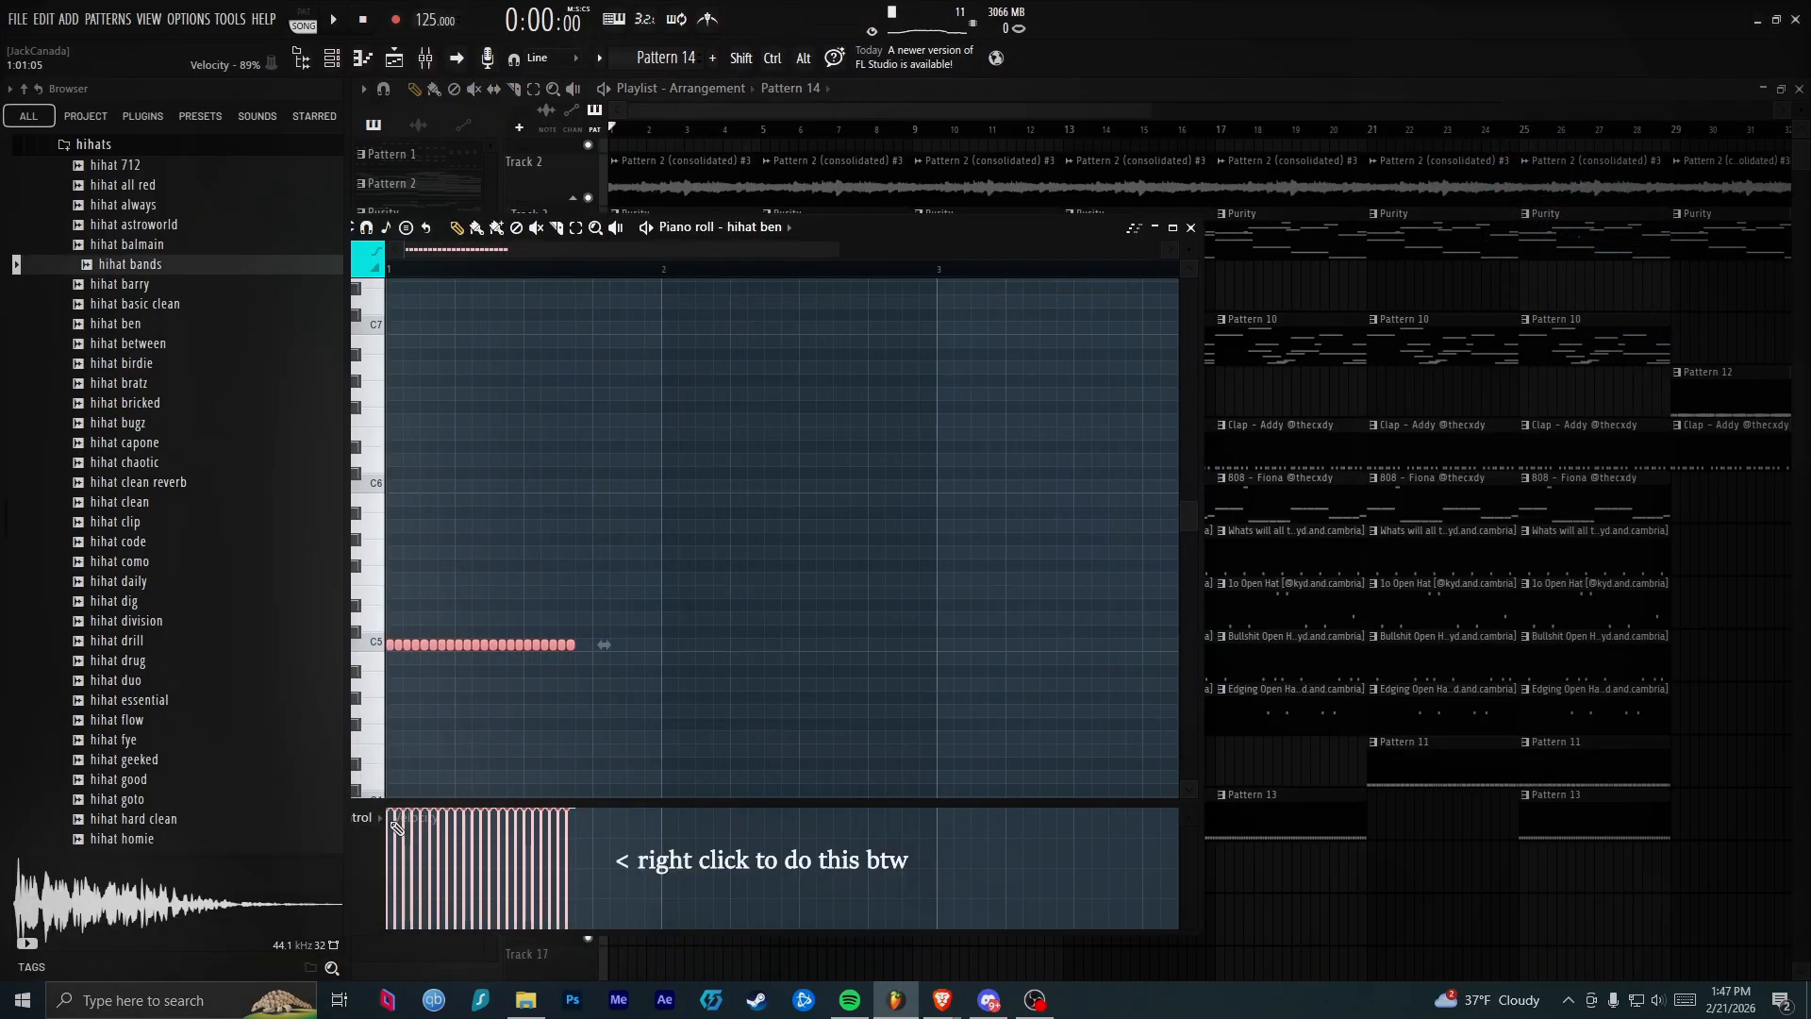
key(ctrl+z)
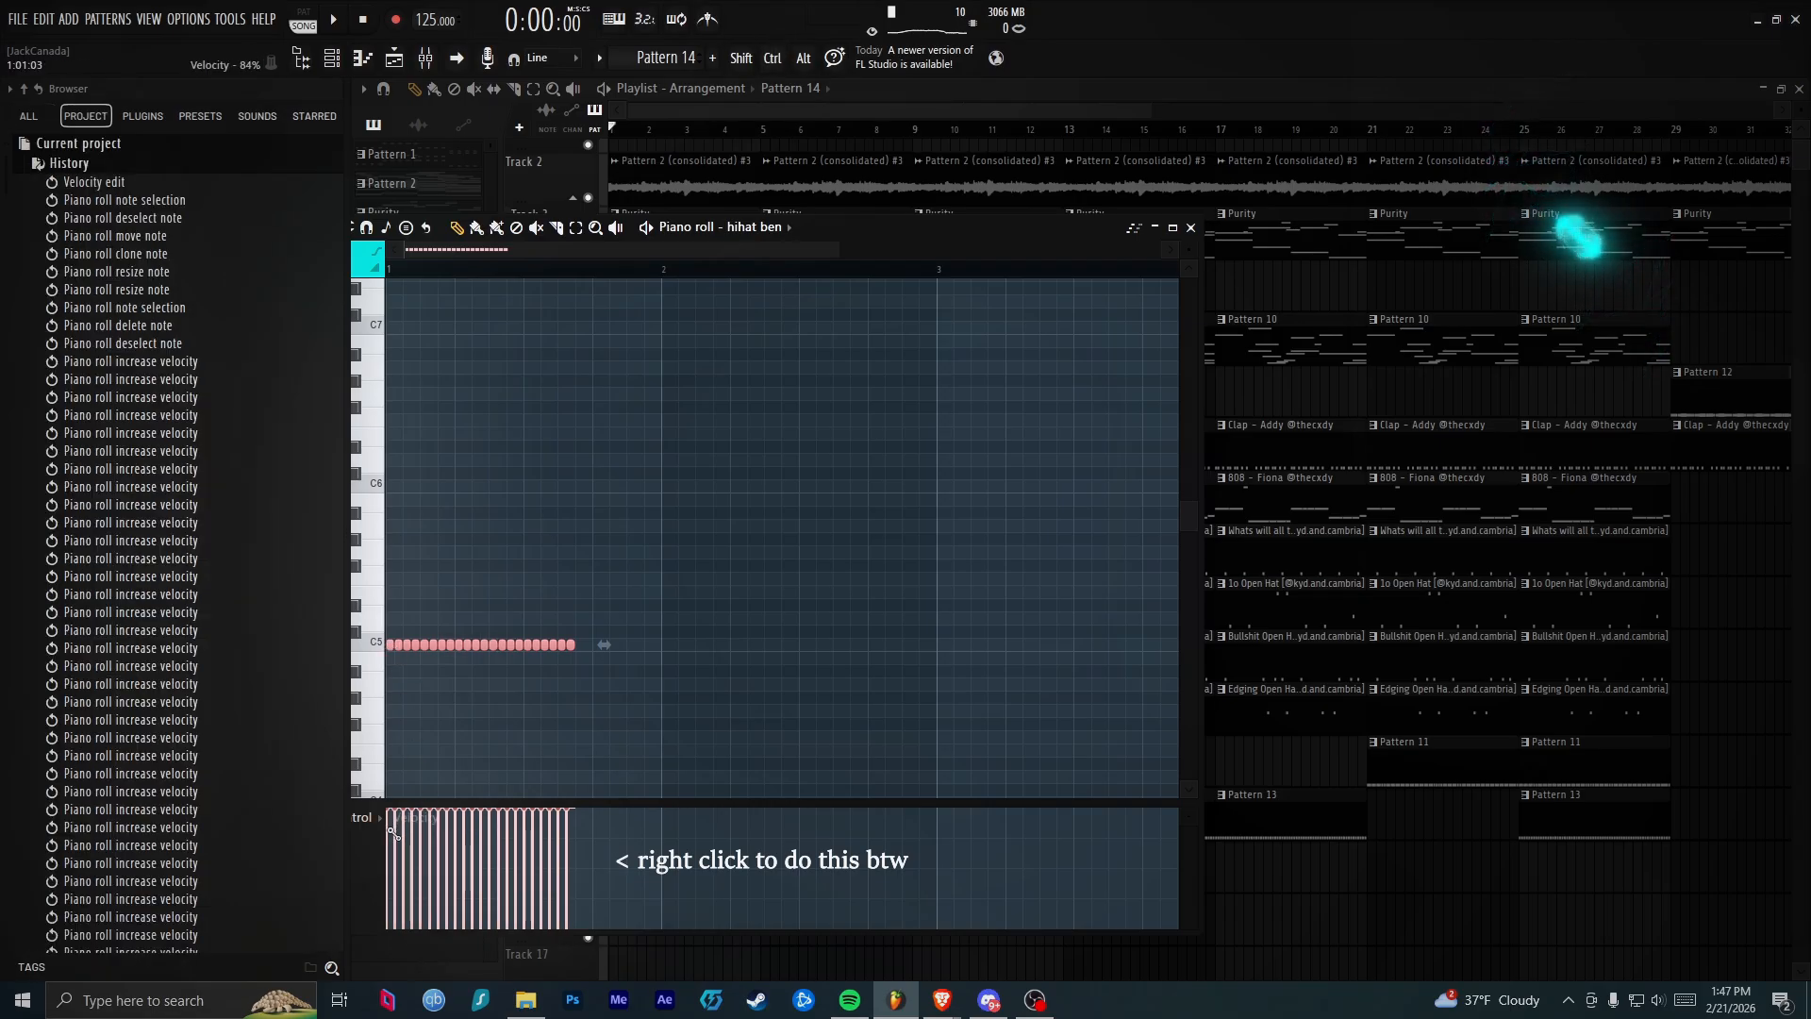
drag(564, 915, 572, 912)
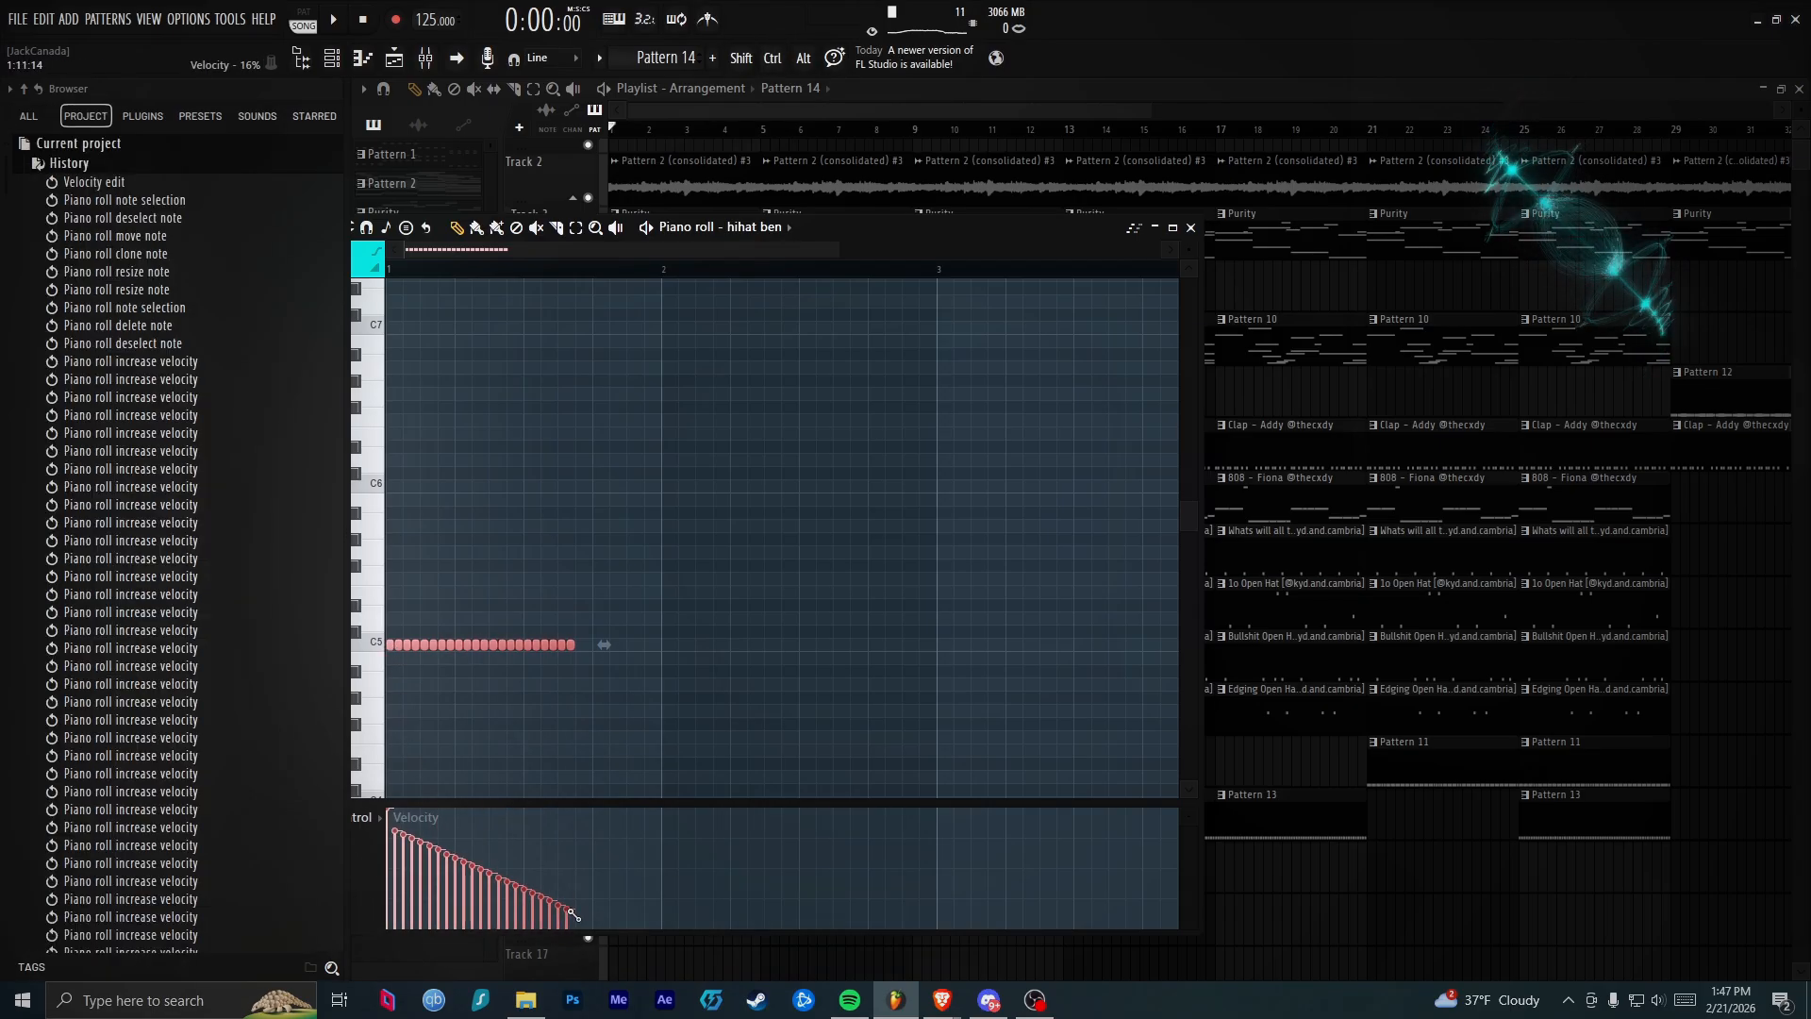
Repeat the fading hihat ben roll along C5 until it fills four bars
key(space)
drag(392, 661, 387, 648)
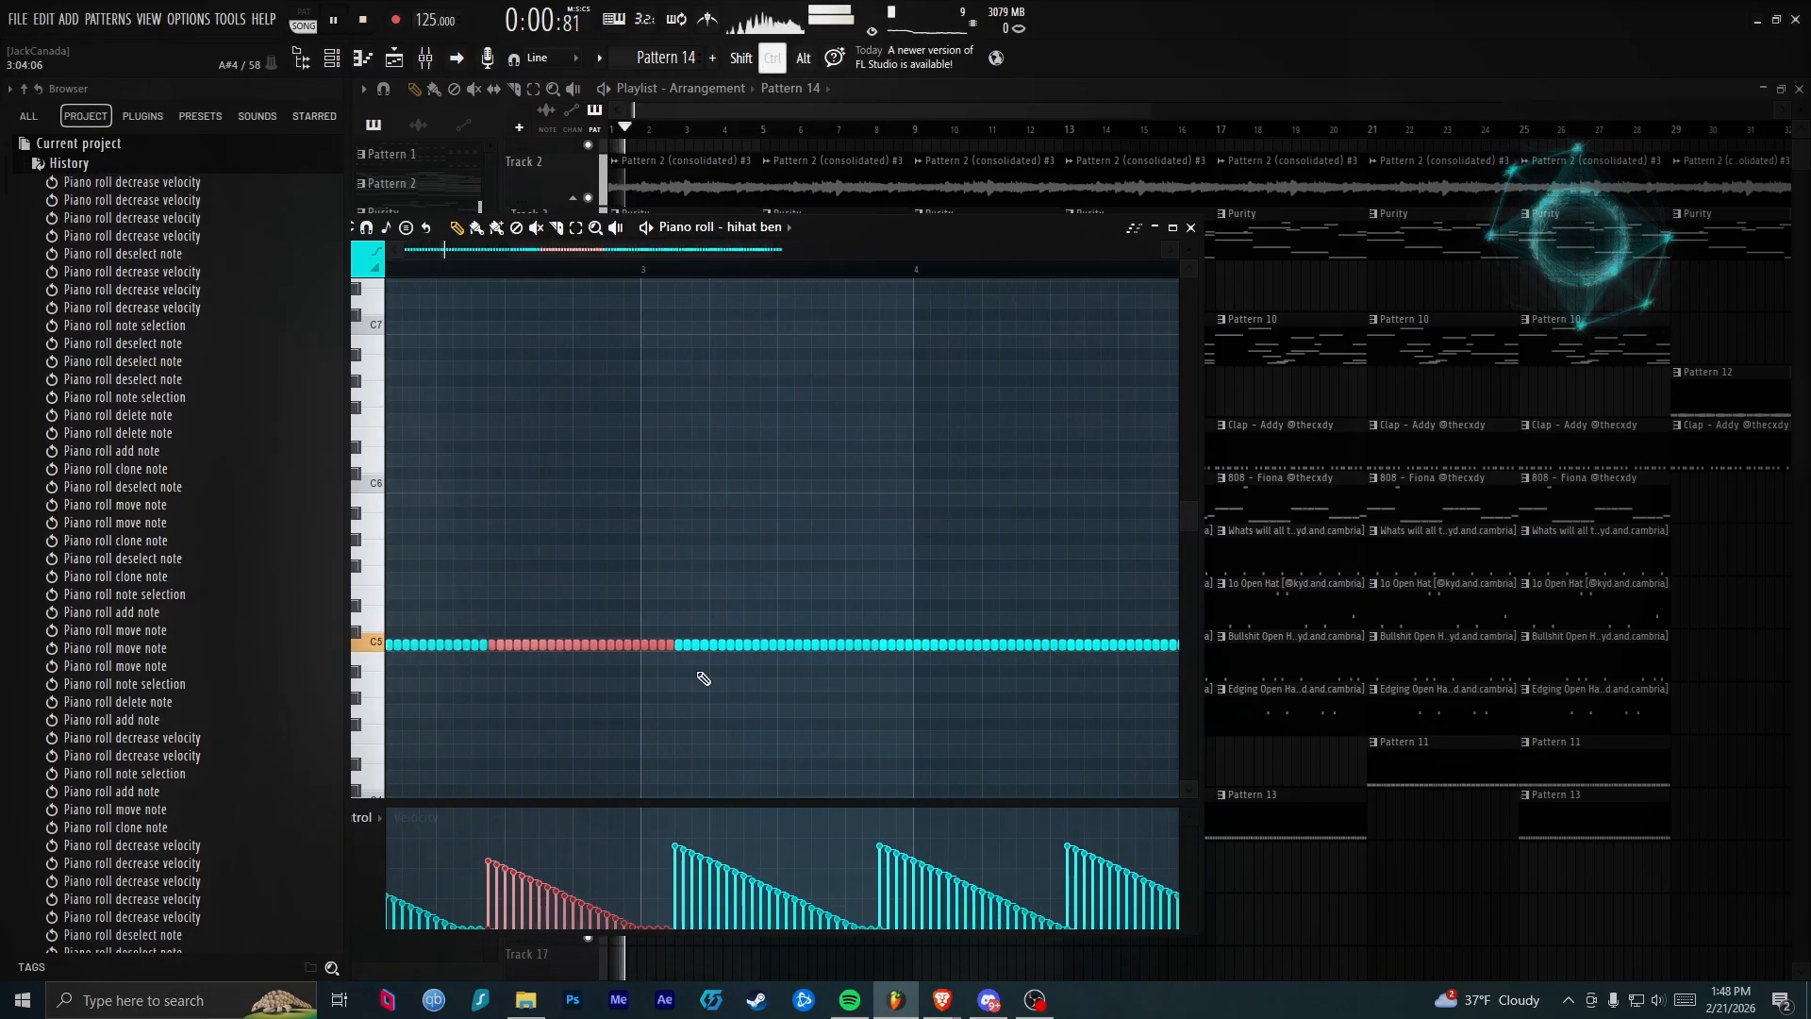
drag(677, 655, 872, 651)
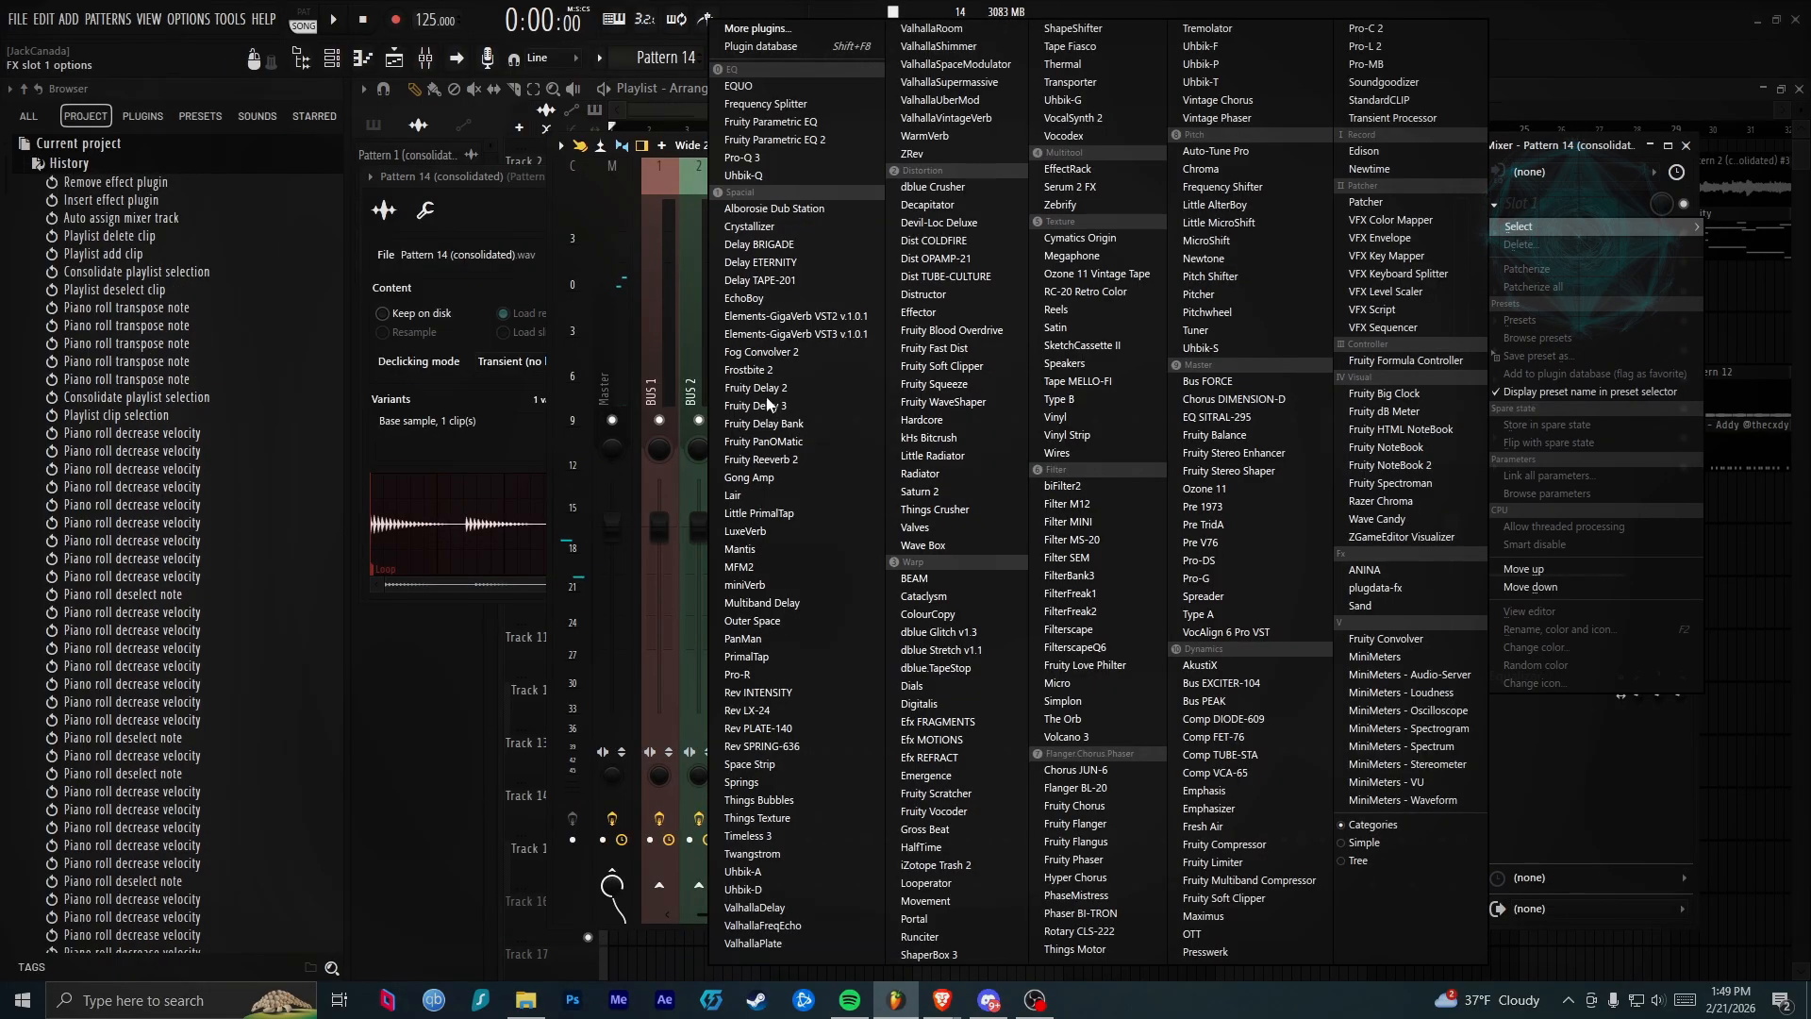
Load Fruity Delay 3 on the Pattern 14 (consolidated) mixer track with the ping pong model, and adjust its time and feedback level
click(772, 406)
click(1687, 147)
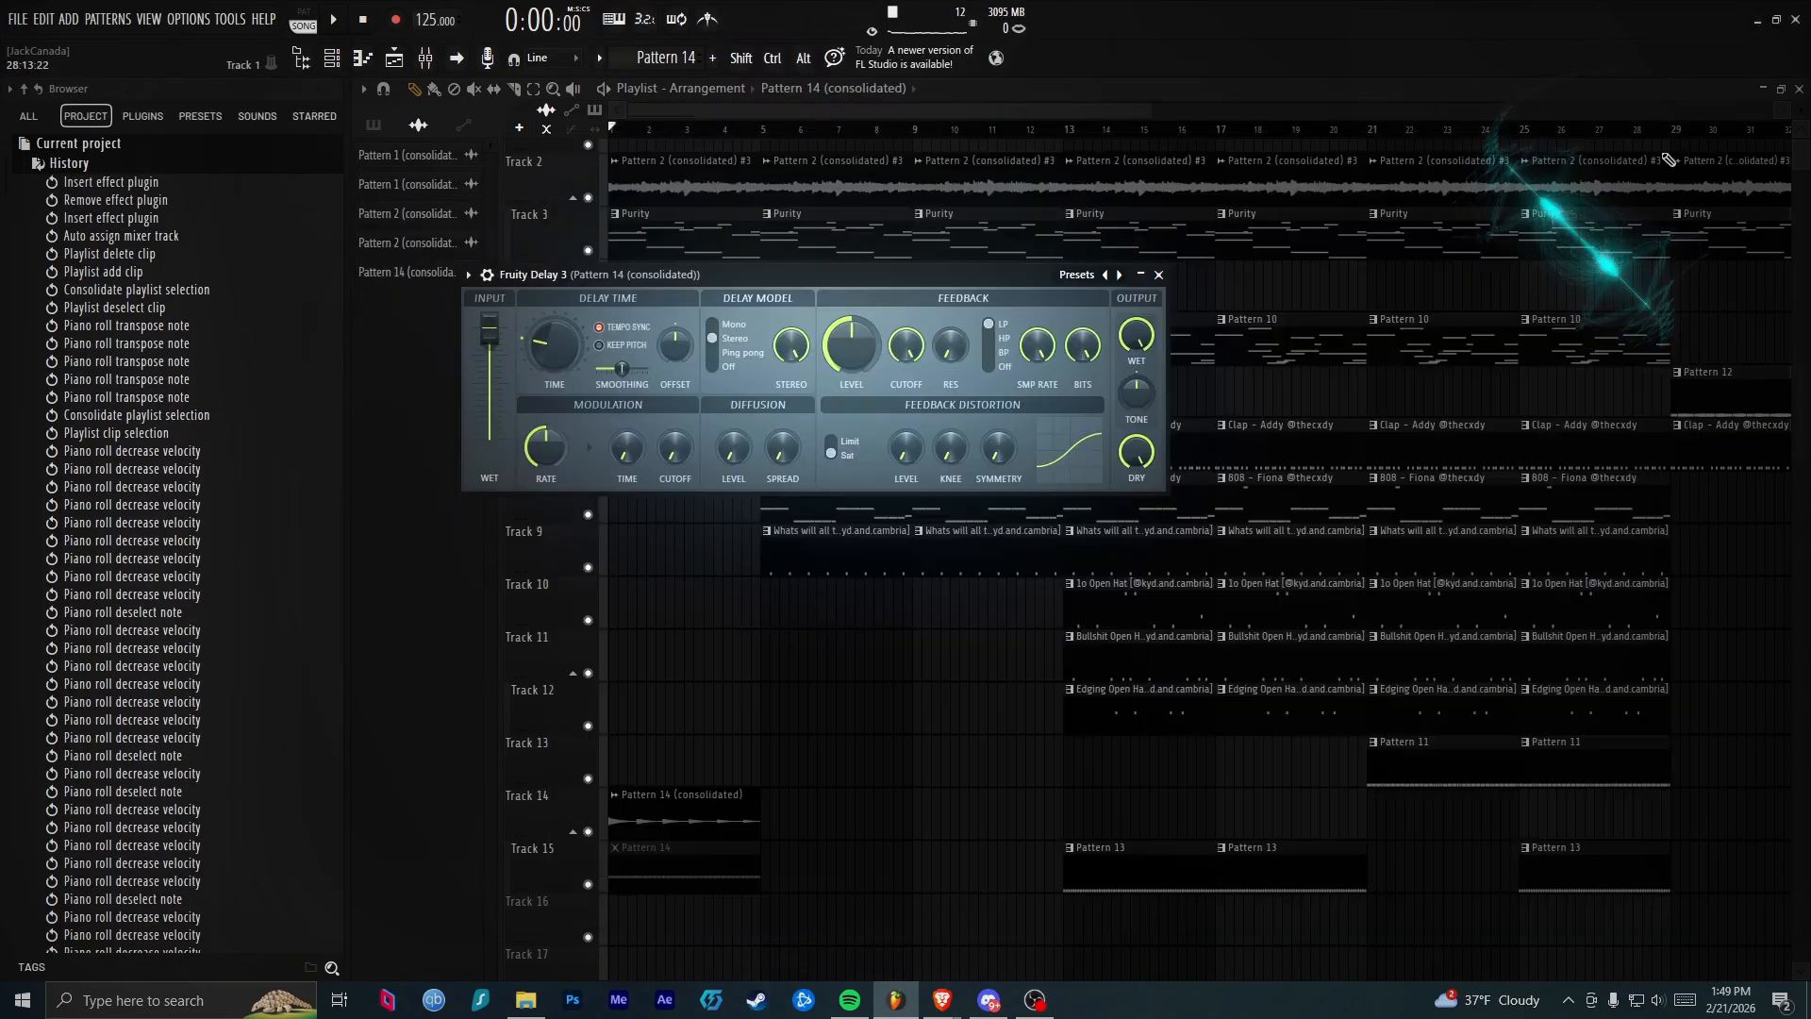
click(716, 353)
key(space)
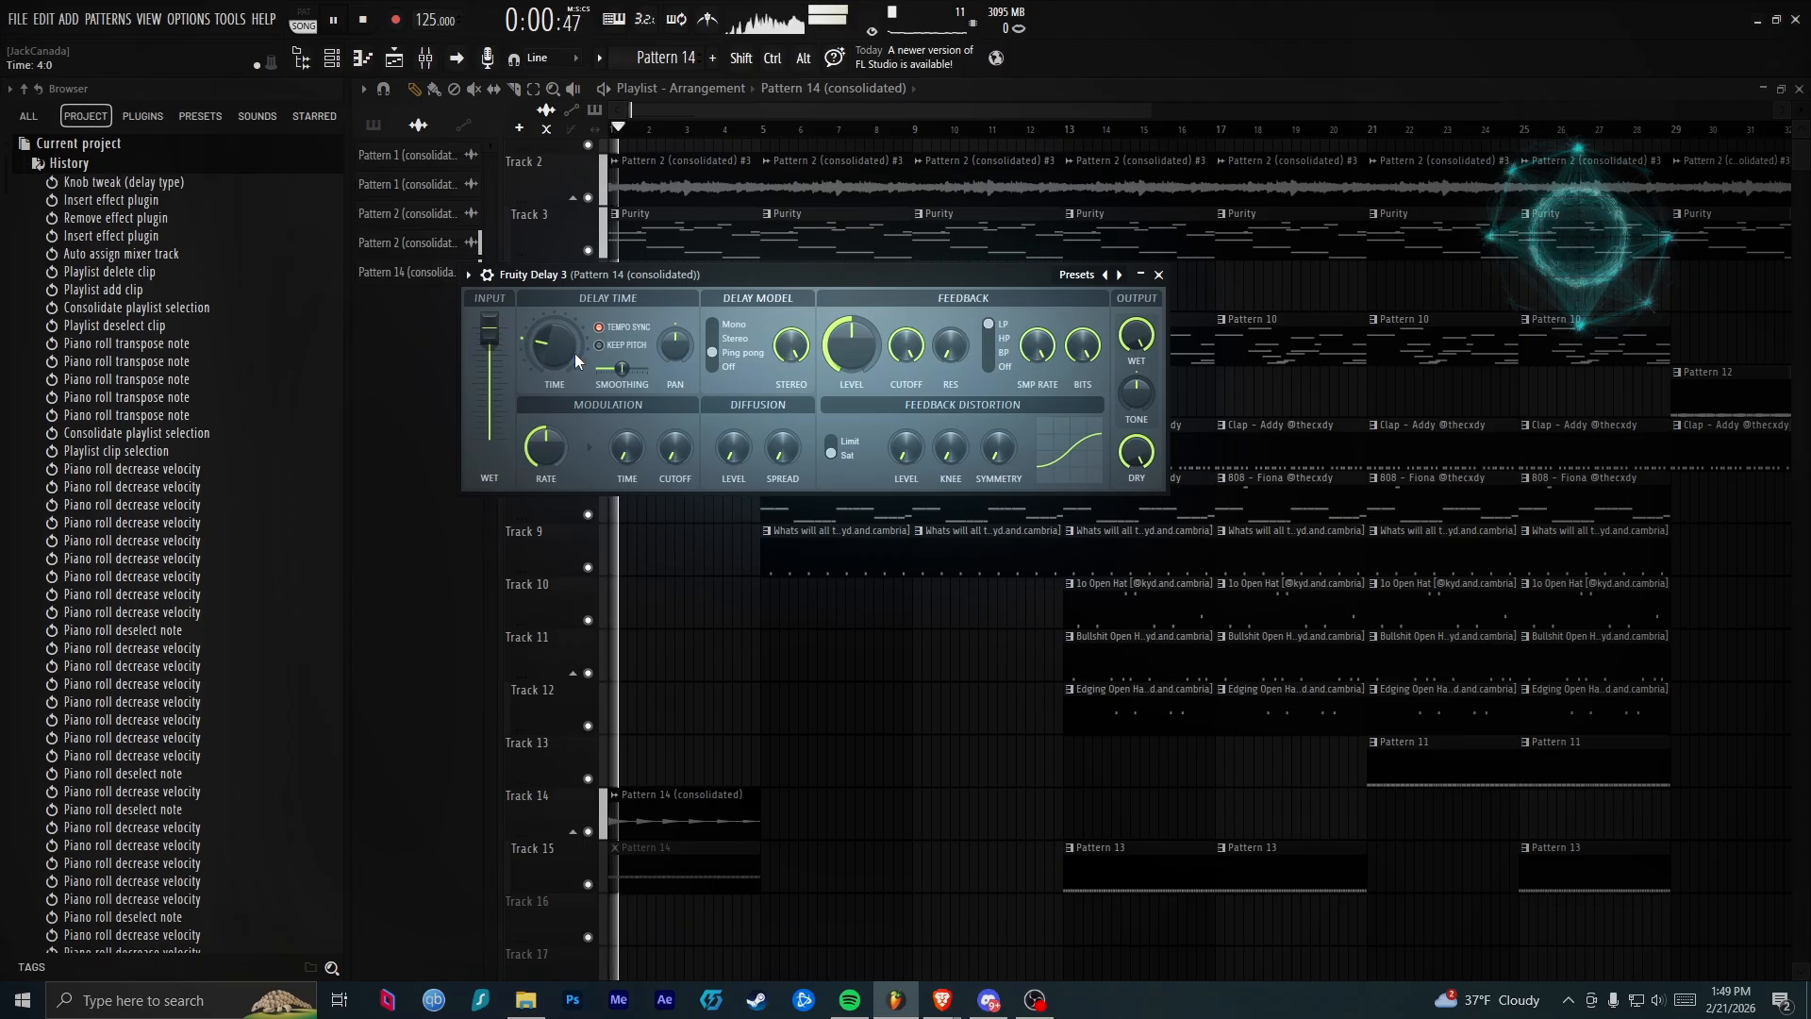
drag(561, 351, 561, 351)
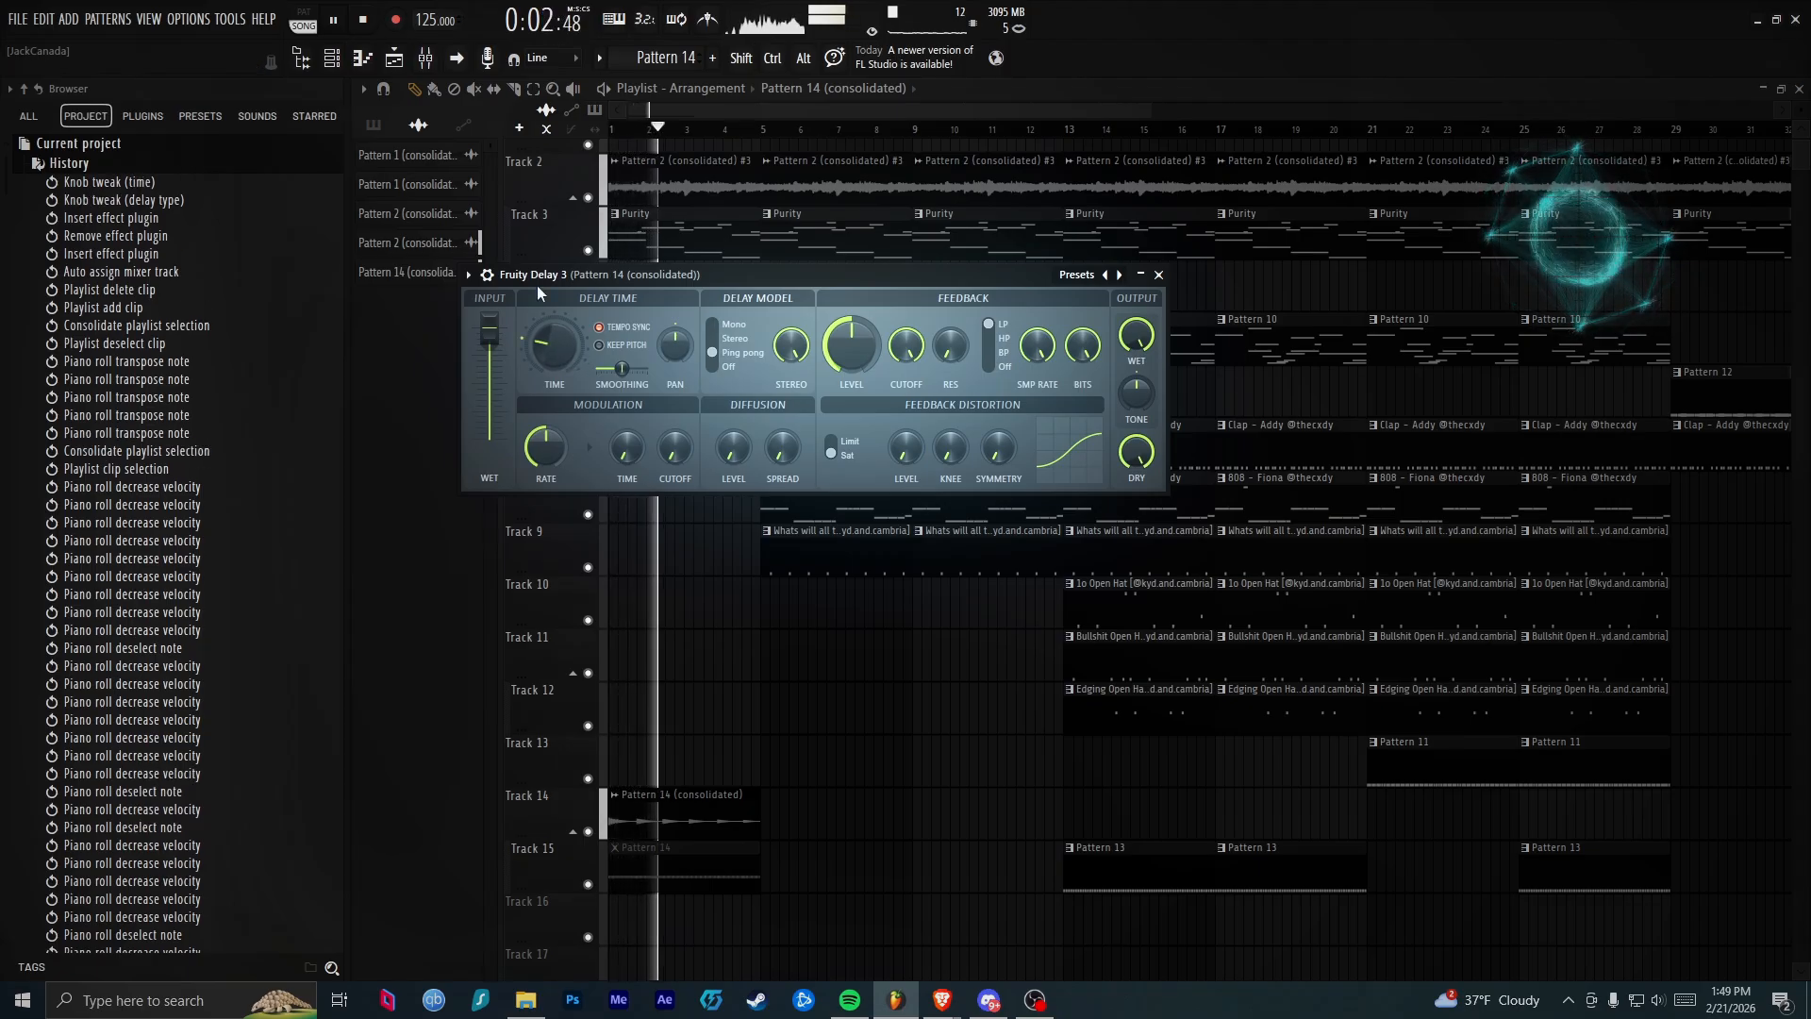
drag(851, 345, 907, 330)
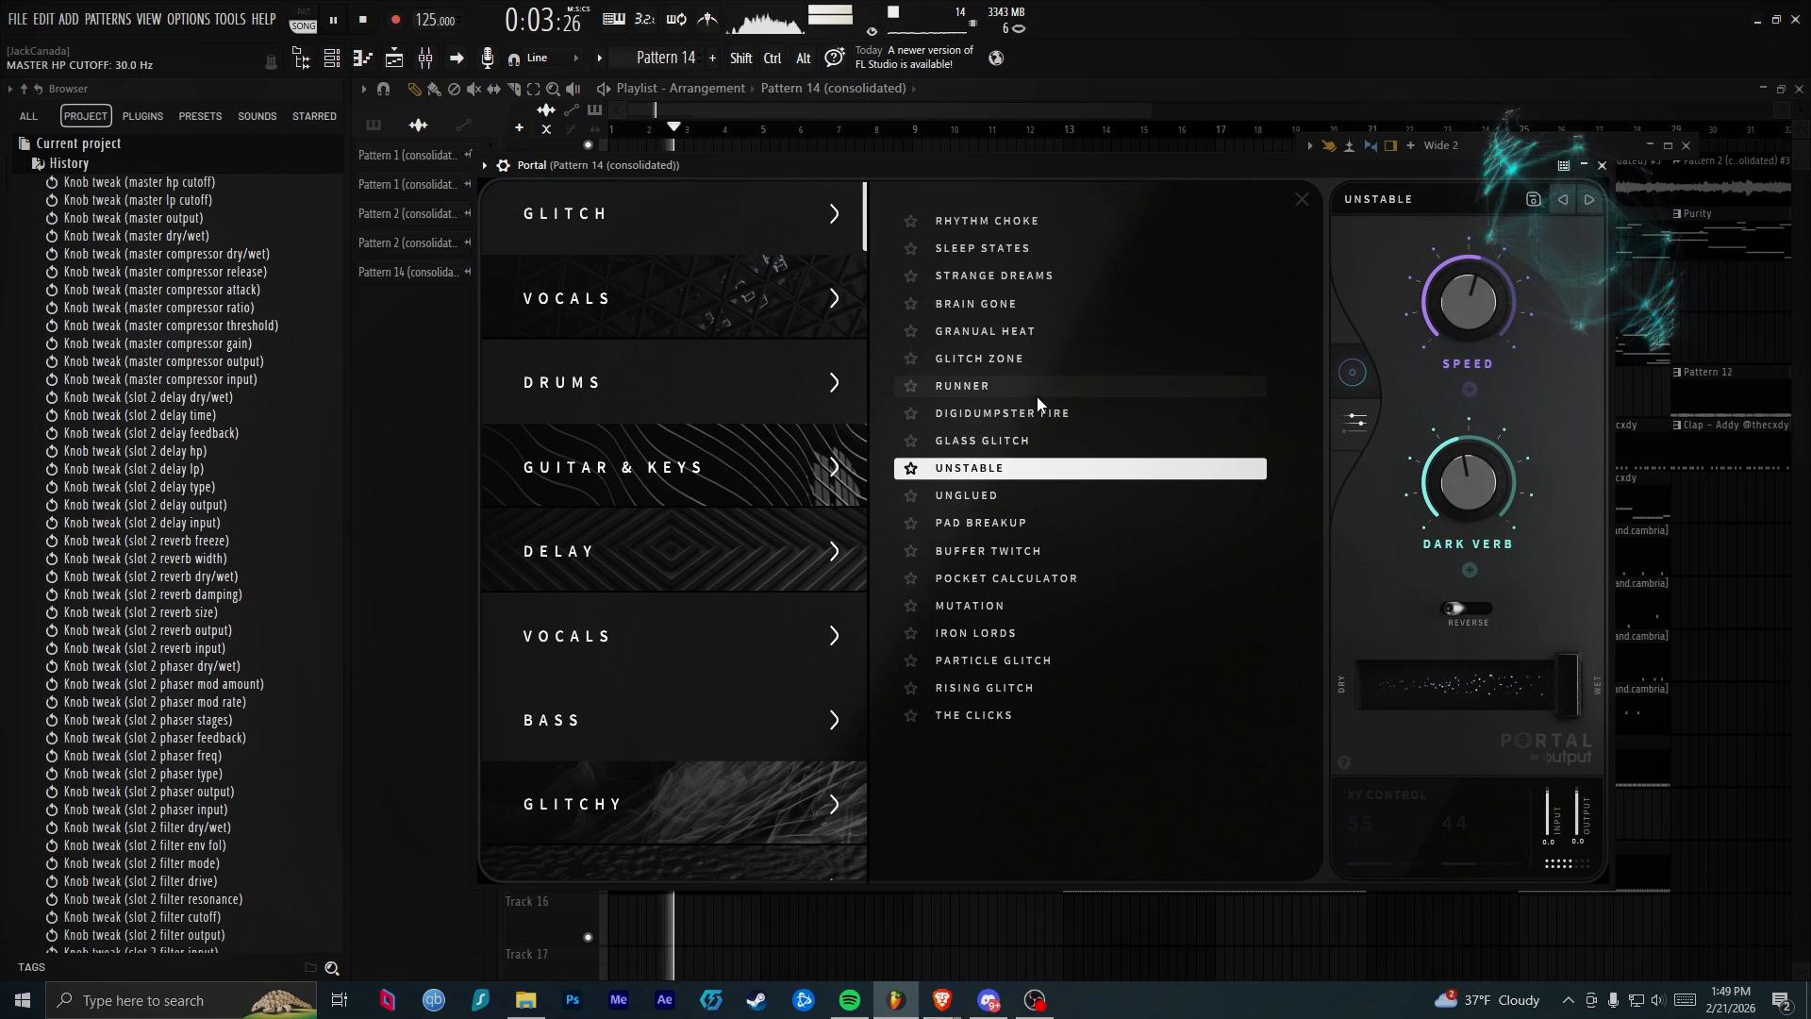
Load the Glitch Zone preset in Portal on the Pattern 14 (consolidated) mixer track
click(1036, 366)
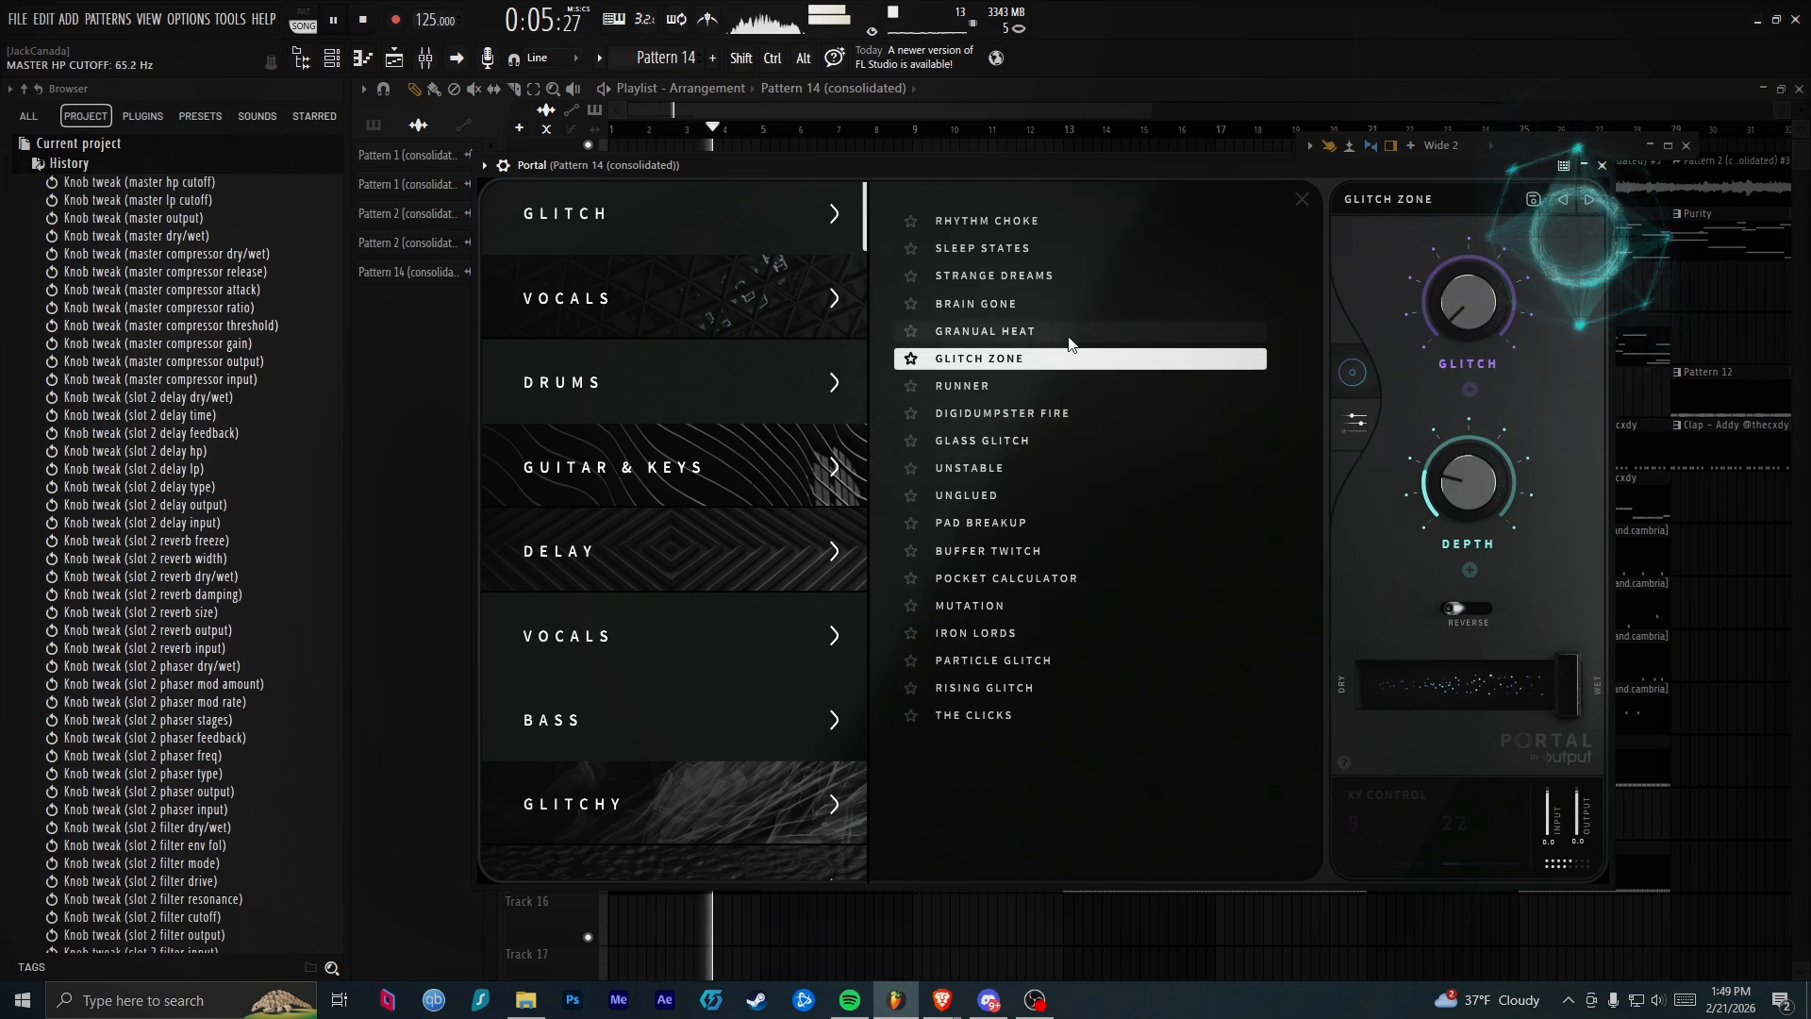